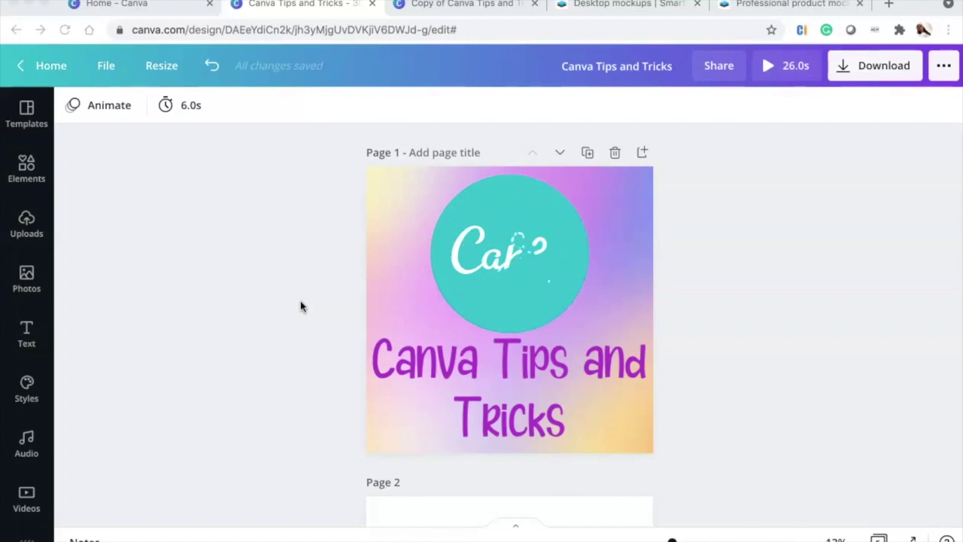
left_click(138, 4)
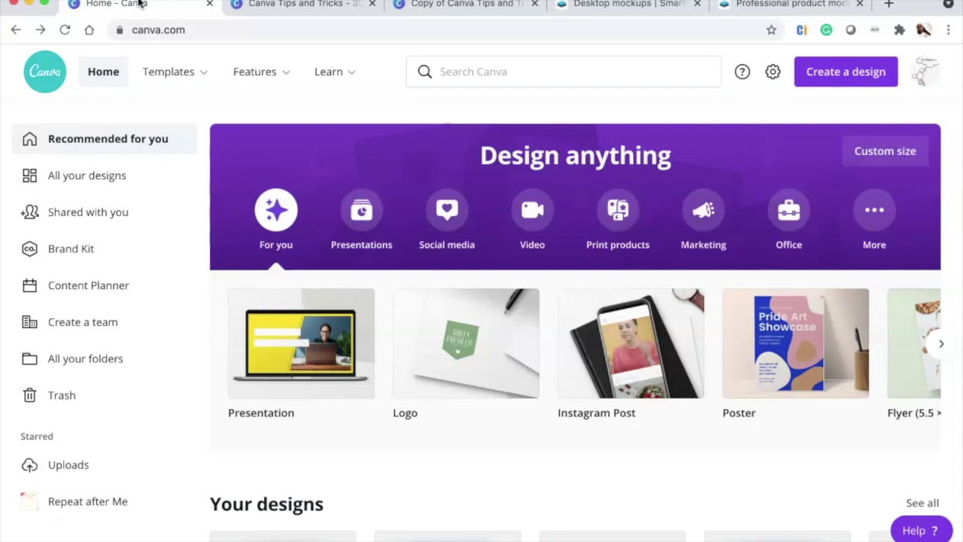
left_click(298, 6)
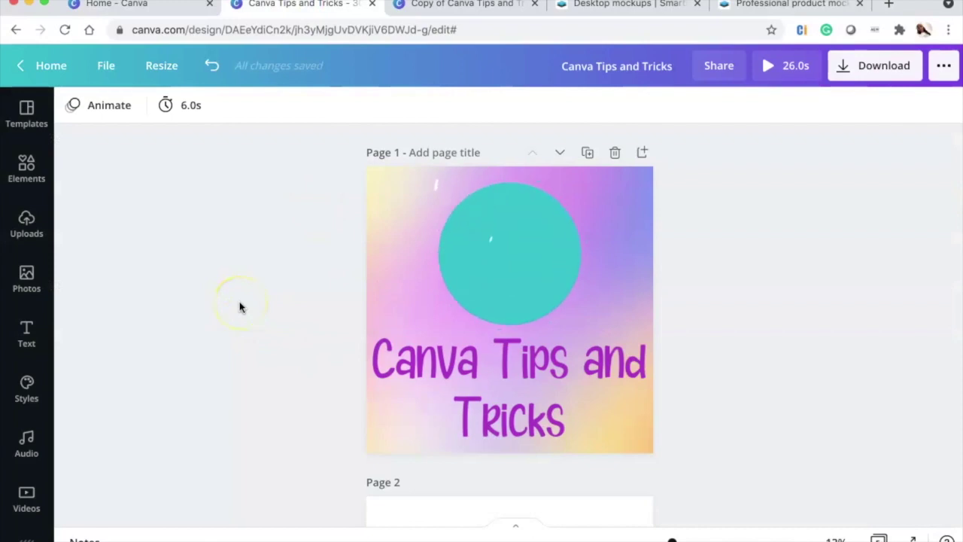
- Place the uploaded photo of the woman with the gold laptop on the blank page 2
scroll(240, 307, "down", 5)
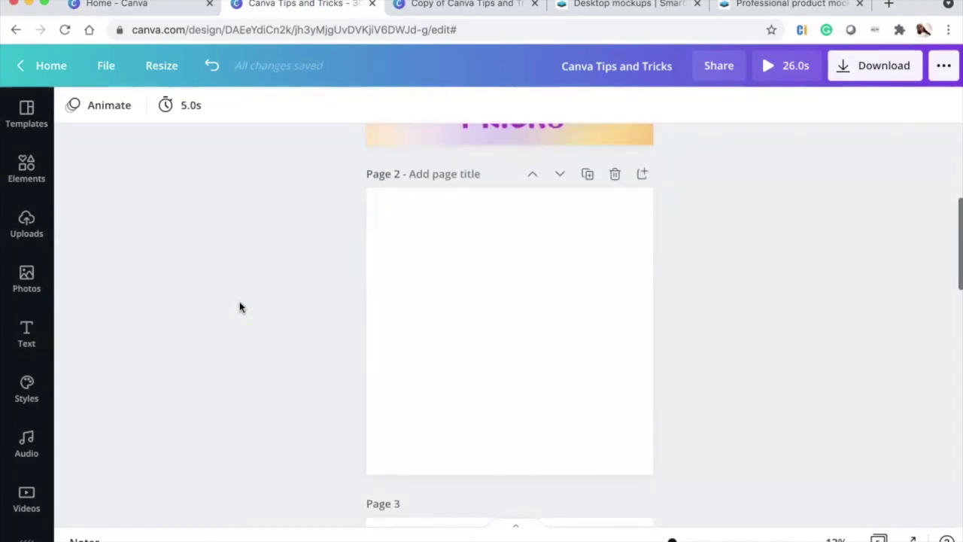
left_click_drag(672, 538, 673, 539)
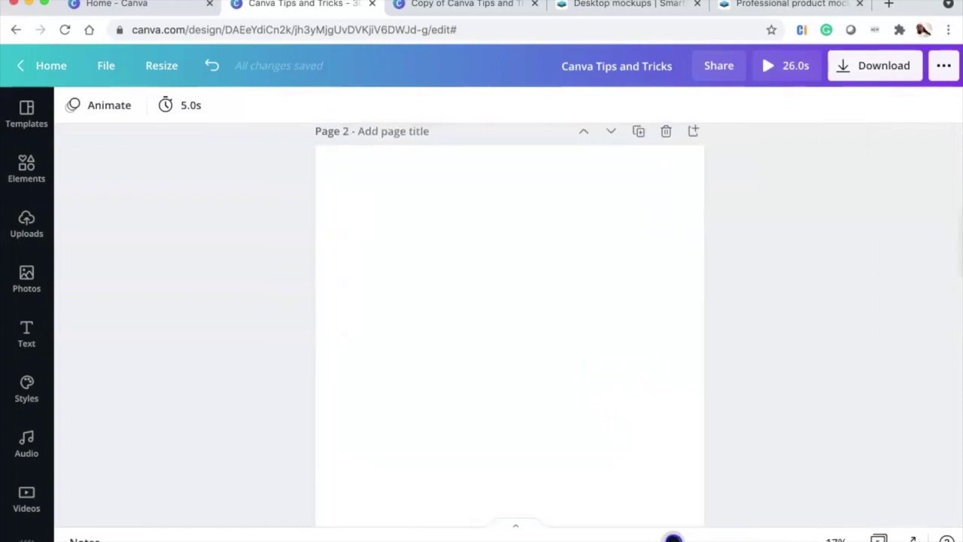
scroll(737, 406, "down", 1)
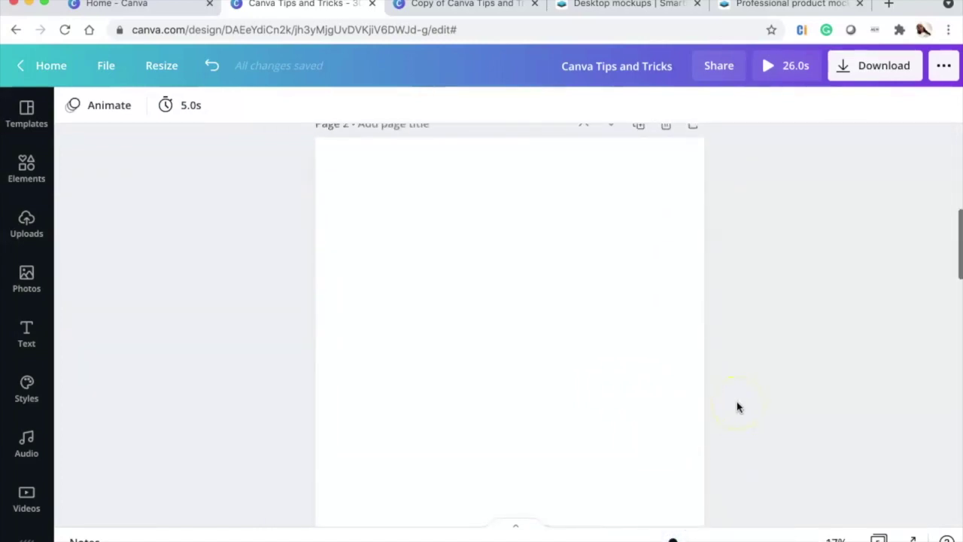
scroll(738, 407, "up", 1)
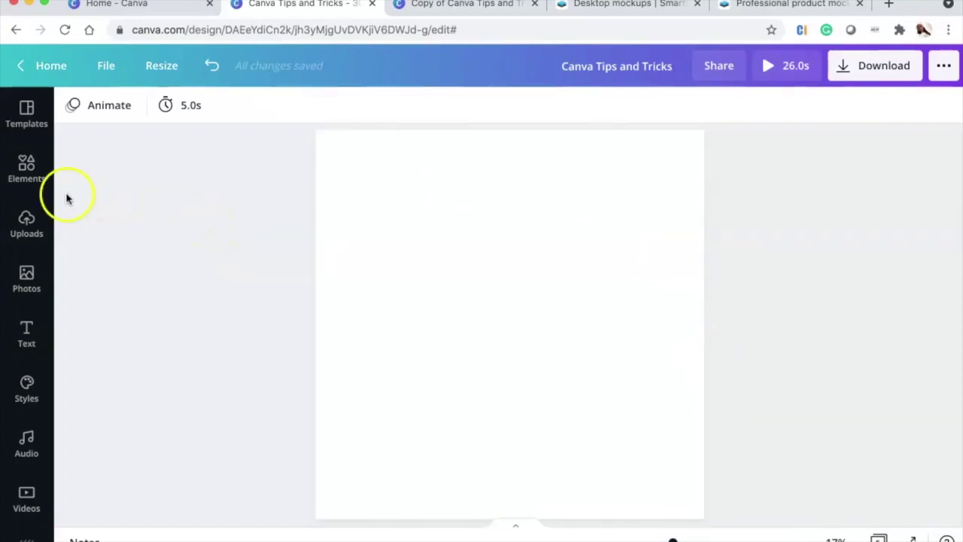
left_click(26, 221)
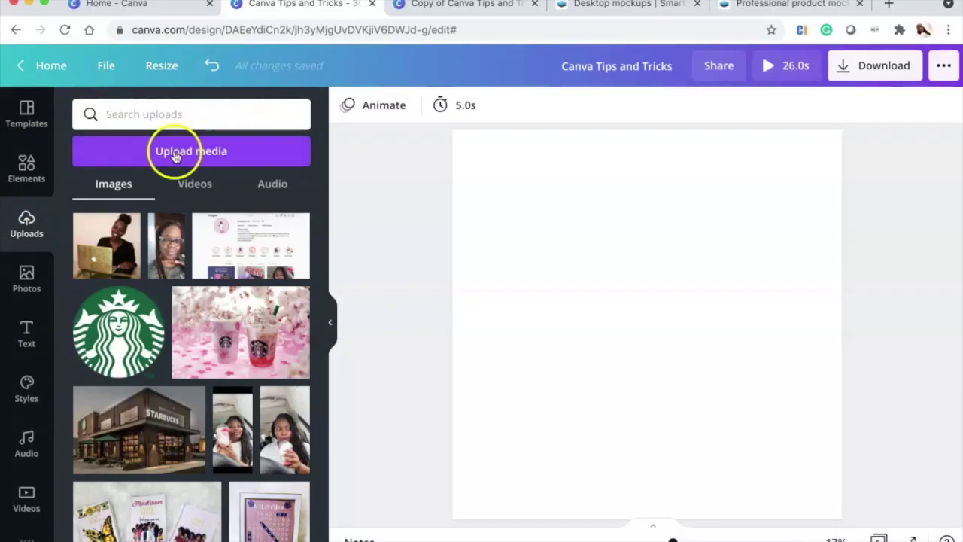
left_click(124, 245)
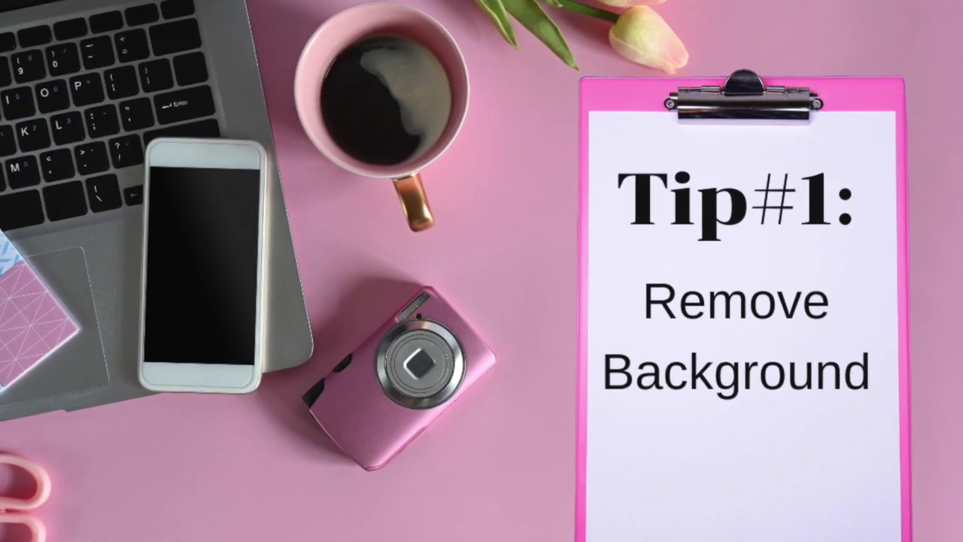
- Remove the background of the photo on page 2 with the Background Remover effect
left_click(660, 157)
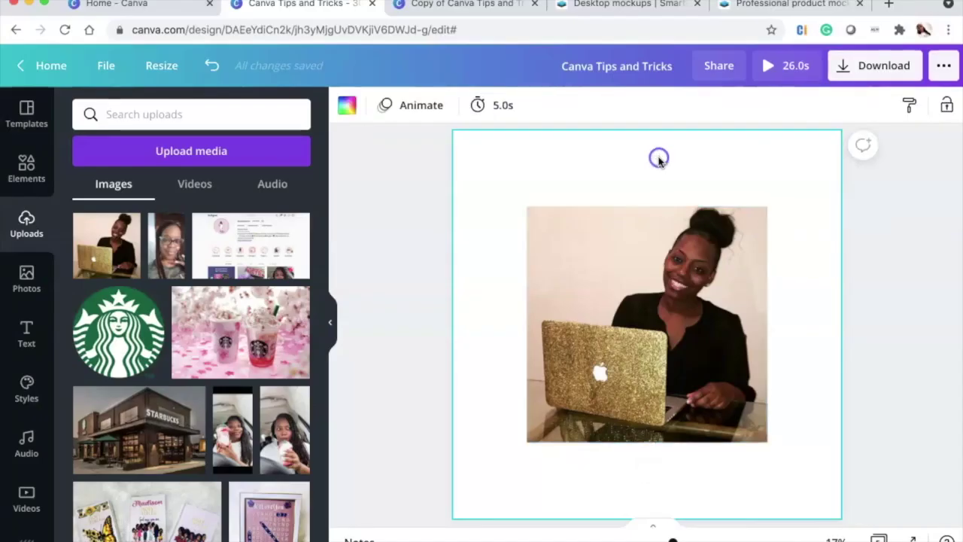
left_click(644, 264)
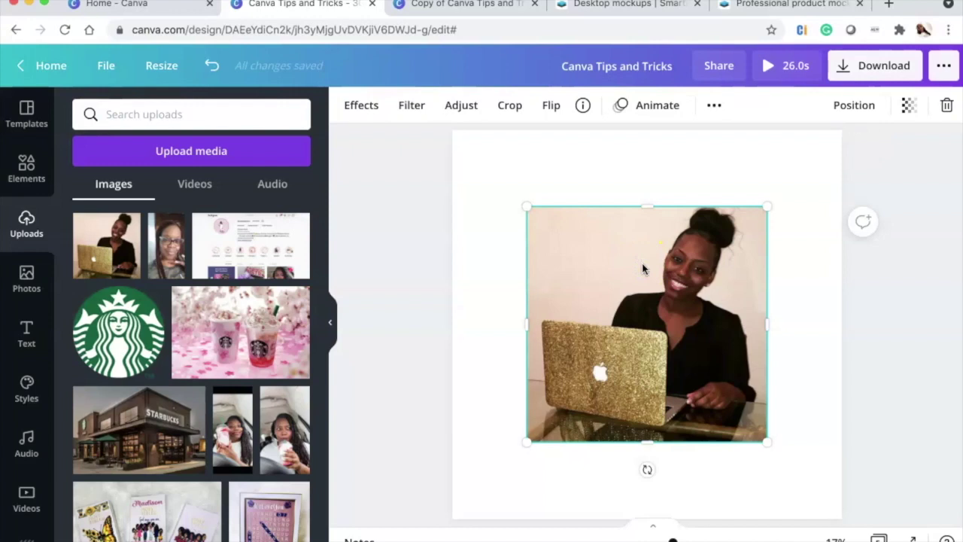
left_click(360, 107)
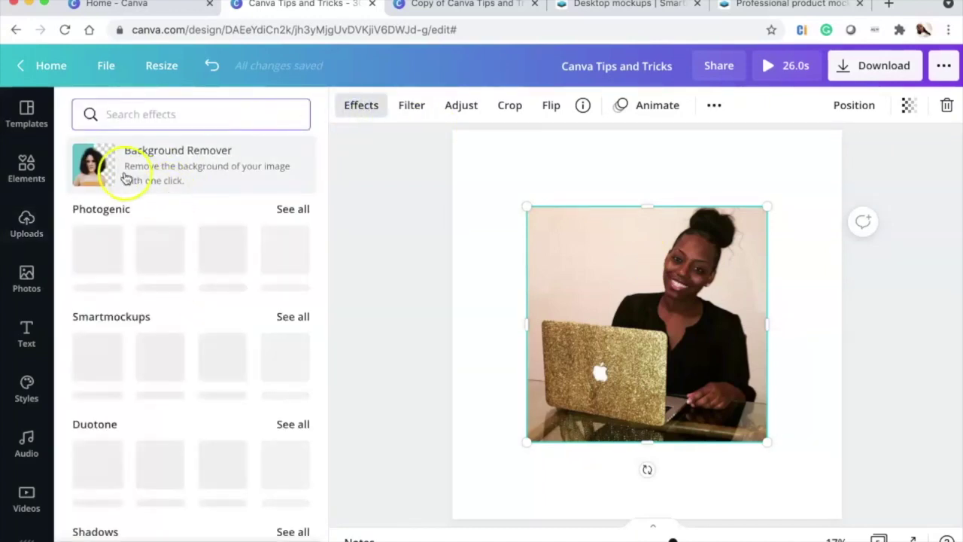
left_click(260, 160)
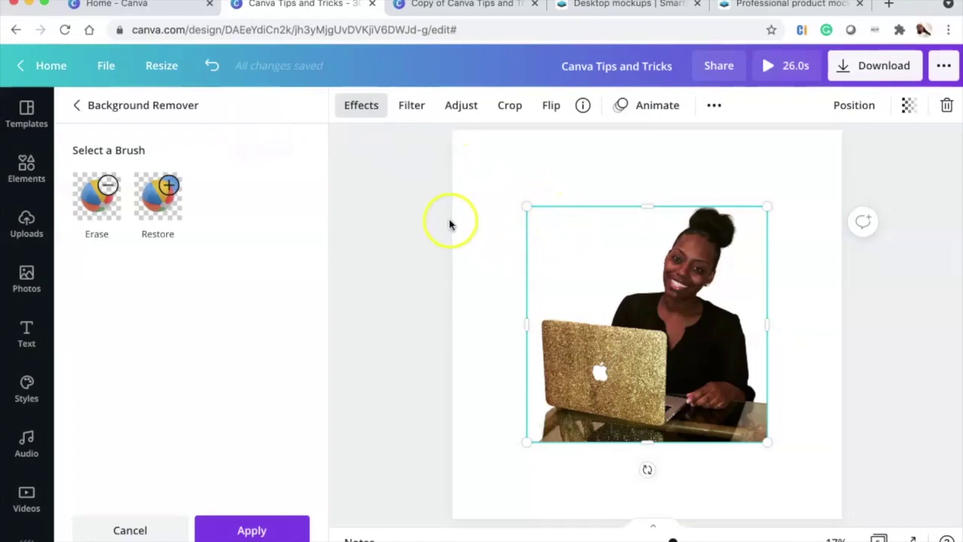
- Erase the table area and the laptop's lower edge in the photo using the Erase brush at size 26
left_click(158, 194)
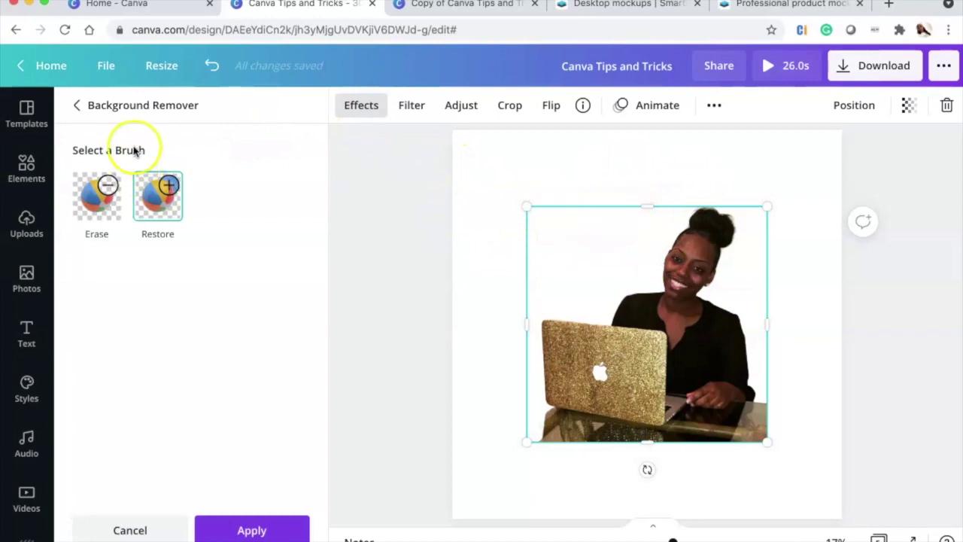
left_click(106, 192)
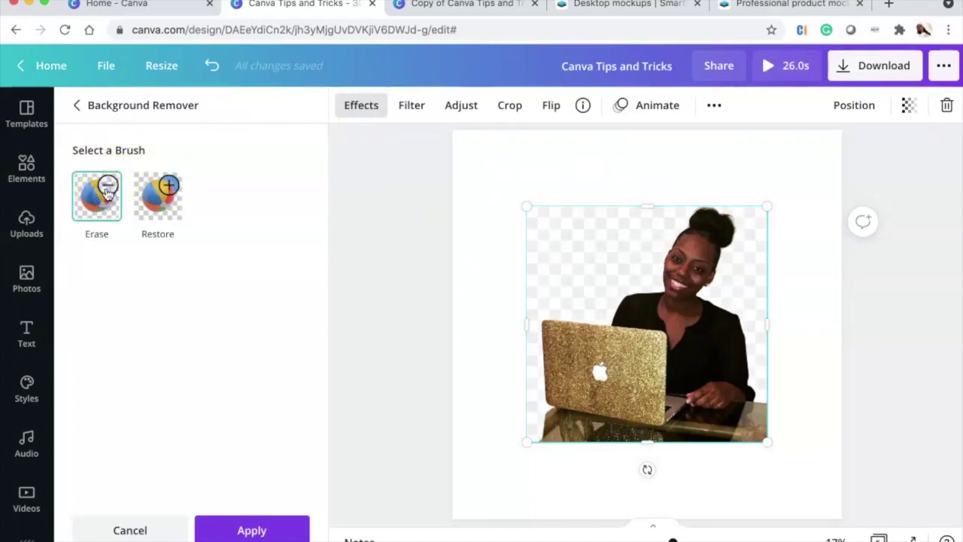
left_click(106, 194)
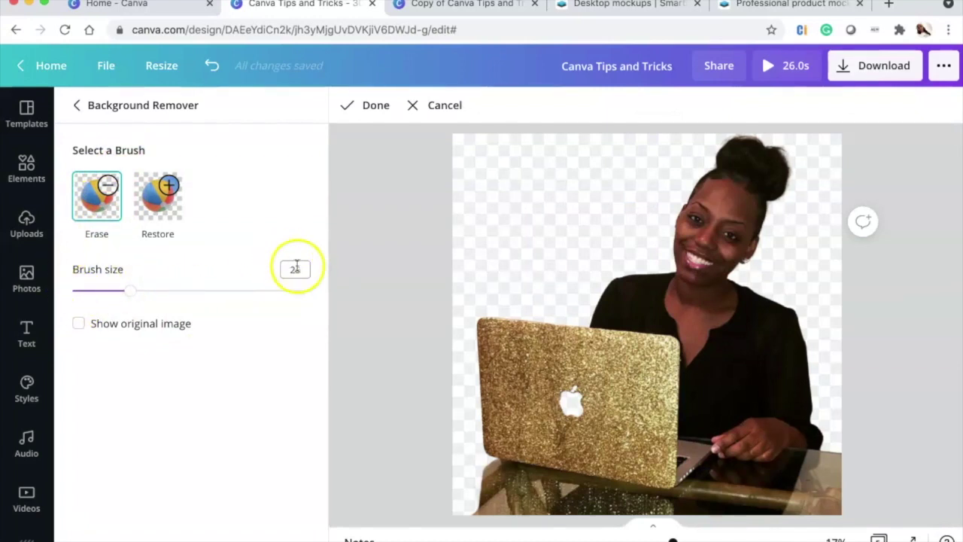
mouse_move(130, 291)
left_mouse_down()
mouse_move(92, 290)
mouse_move(208, 297)
mouse_move(131, 301)
mouse_move(139, 301)
mouse_move(120, 293)
mouse_move(131, 295)
left_mouse_up()
scroll(398, 300, "down", 3)
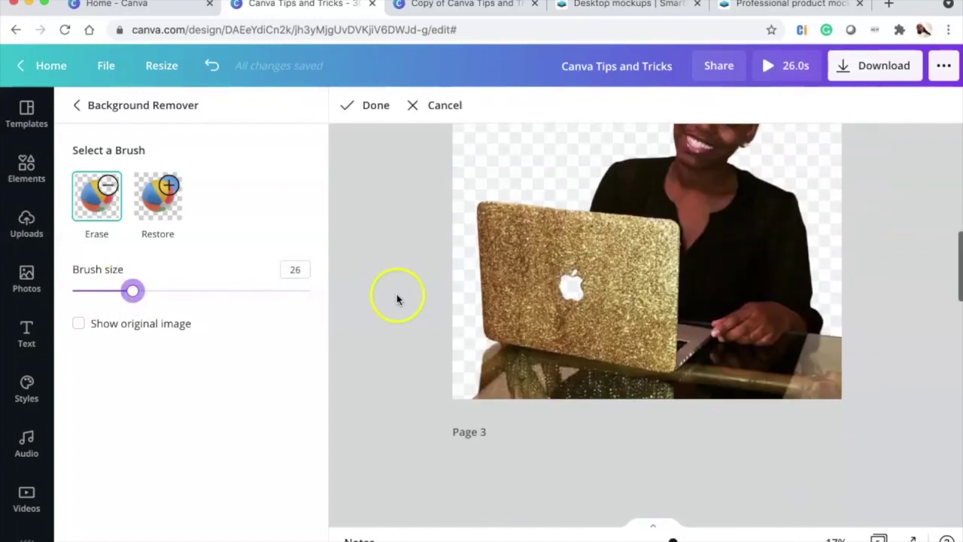
mouse_move(467, 327)
left_mouse_down()
mouse_move(512, 379)
mouse_move(459, 379)
mouse_move(559, 387)
mouse_move(436, 346)
mouse_move(490, 333)
mouse_move(503, 366)
mouse_move(477, 344)
mouse_move(537, 336)
mouse_move(466, 300)
left_mouse_up()
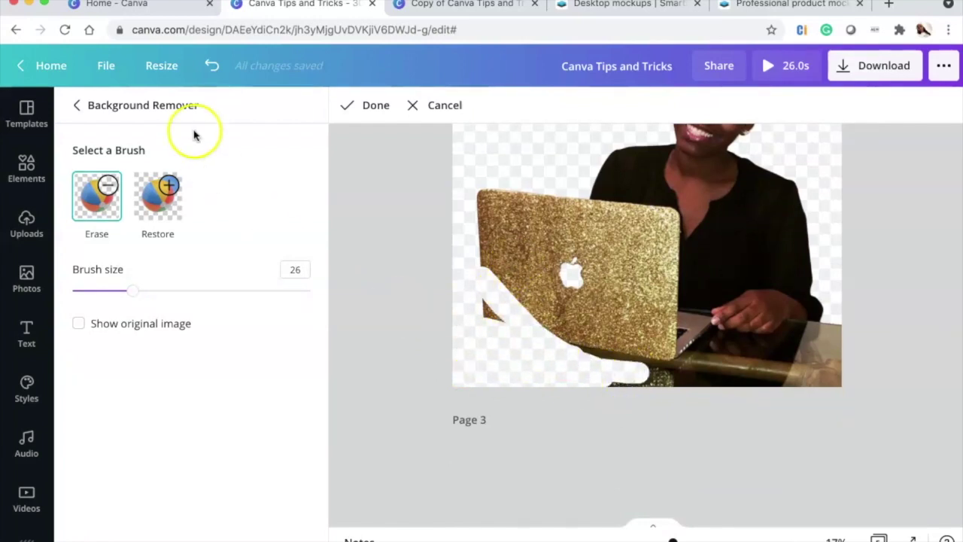
- Restore the erased laptop and table areas with the Restore brush, and cancel the brush edits
left_click(158, 195)
mouse_move(578, 311)
left_mouse_down()
mouse_move(479, 240)
mouse_move(485, 308)
mouse_move(485, 268)
mouse_move(533, 352)
mouse_move(537, 311)
mouse_move(604, 369)
mouse_move(650, 371)
mouse_move(633, 377)
mouse_move(562, 348)
mouse_move(566, 385)
mouse_move(521, 386)
left_mouse_up()
left_click(591, 295)
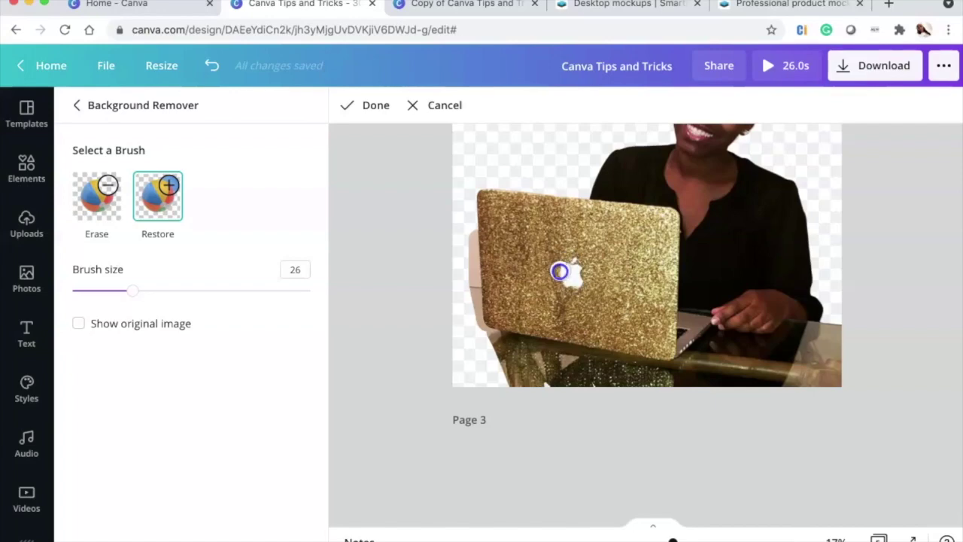
scroll(735, 290, "up", 5)
left_click(453, 106)
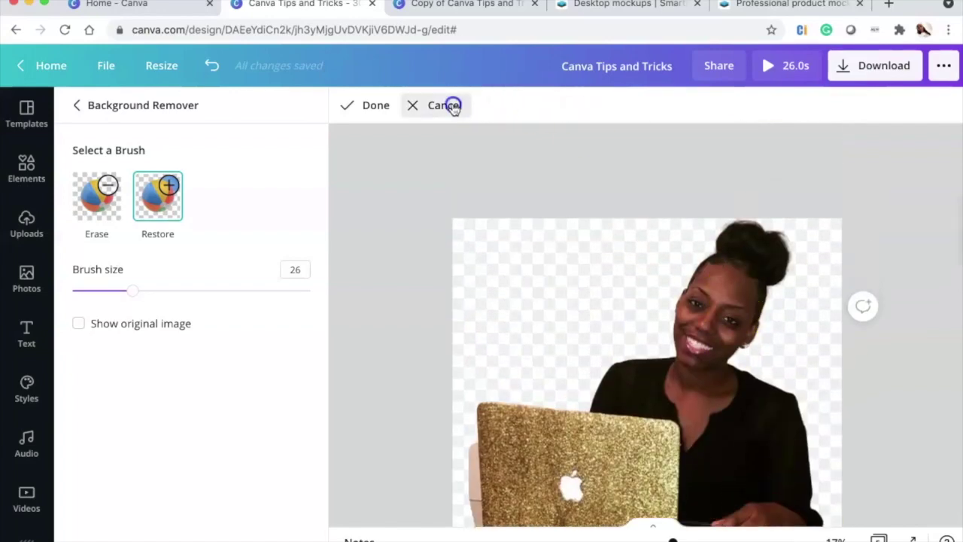
- Try to restore the Apple logo on the laptop lid with the Restore brush at size 25
scroll(468, 301, "down", 5)
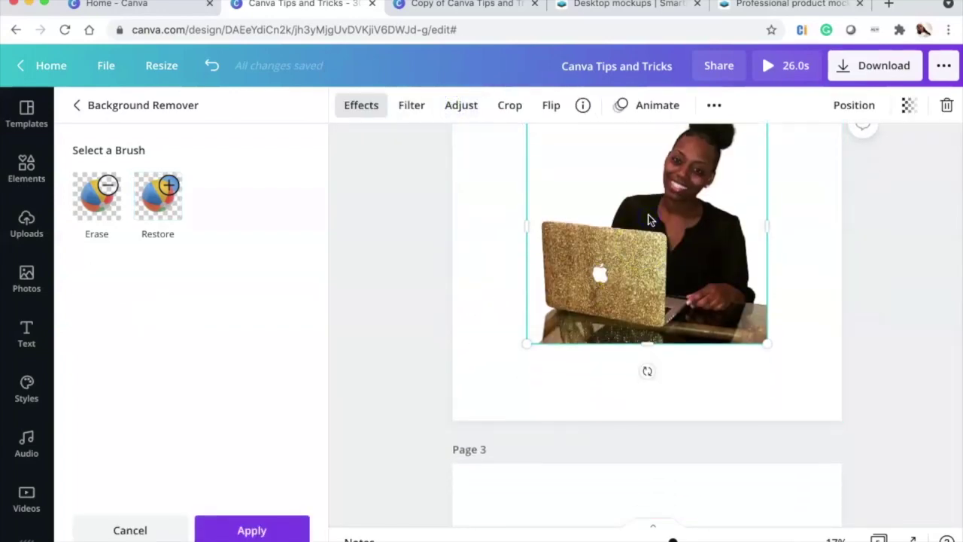
left_click(169, 190)
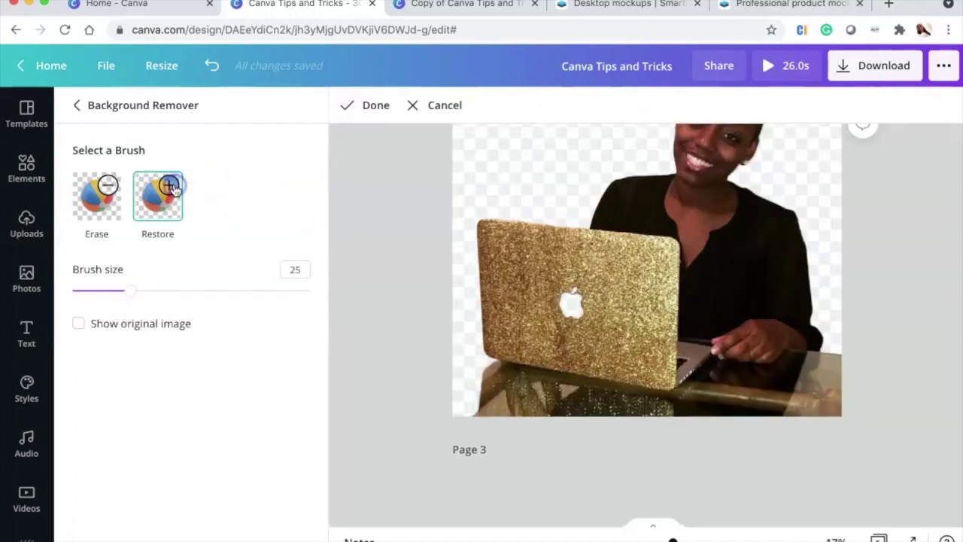
mouse_move(548, 318)
left_mouse_down()
mouse_move(576, 301)
mouse_move(565, 299)
mouse_move(574, 286)
mouse_move(569, 303)
mouse_move(598, 295)
mouse_move(557, 323)
mouse_move(566, 311)
left_mouse_up()
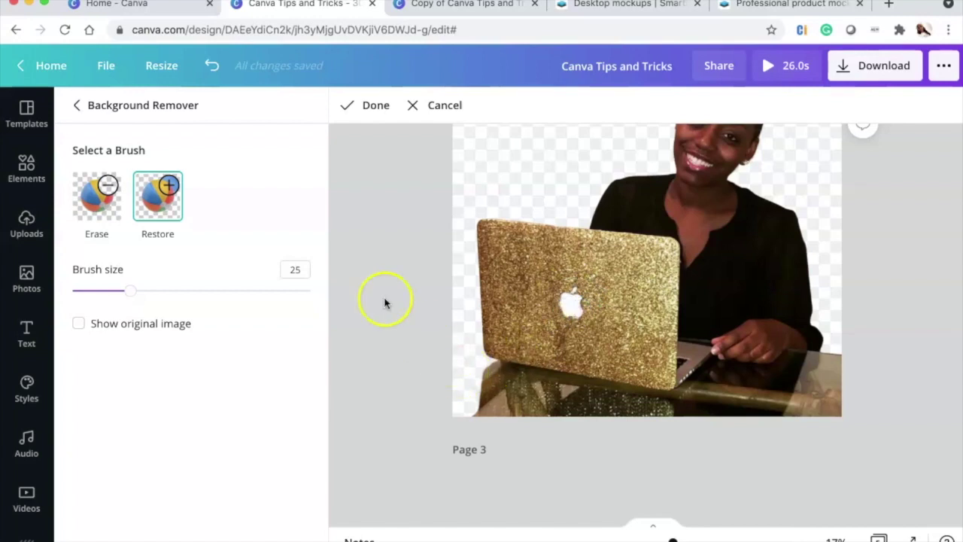
- Erase the left end of the glass table at brush size 25, and undo the photo's background removal
left_click(108, 192)
mouse_move(430, 354)
left_mouse_down()
mouse_move(467, 355)
mouse_move(478, 373)
mouse_move(474, 433)
mouse_move(478, 362)
mouse_move(479, 423)
mouse_move(482, 370)
mouse_move(488, 426)
mouse_move(501, 392)
left_mouse_up()
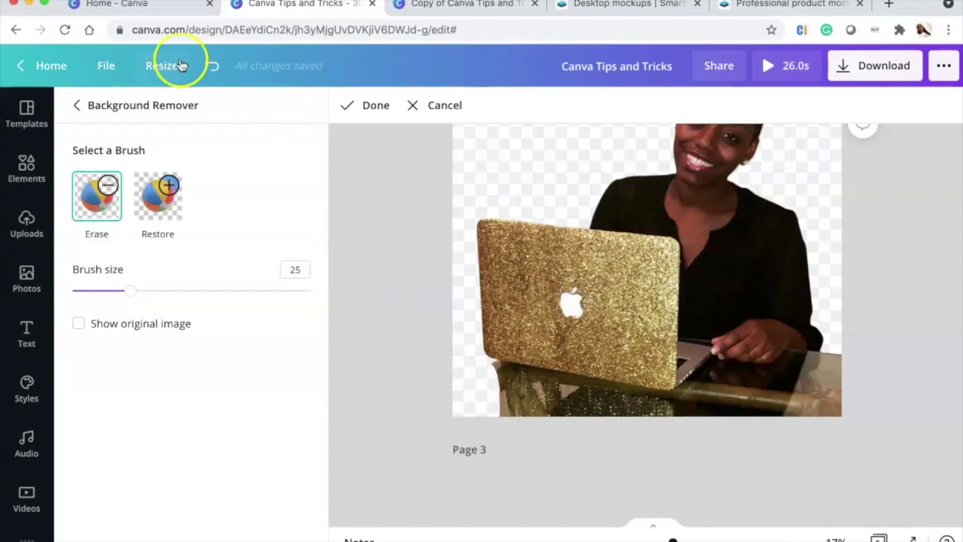
left_click(212, 65)
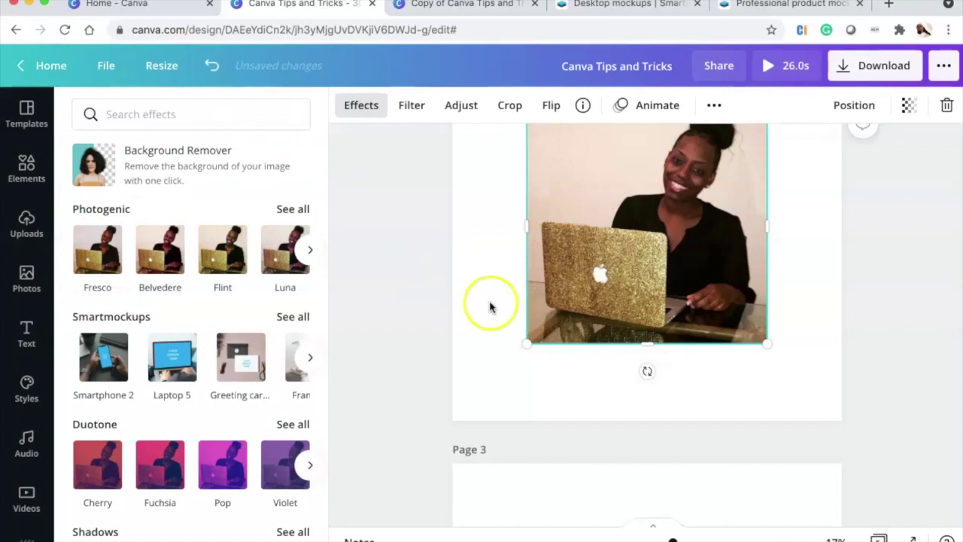
scroll(493, 309, "up", 2)
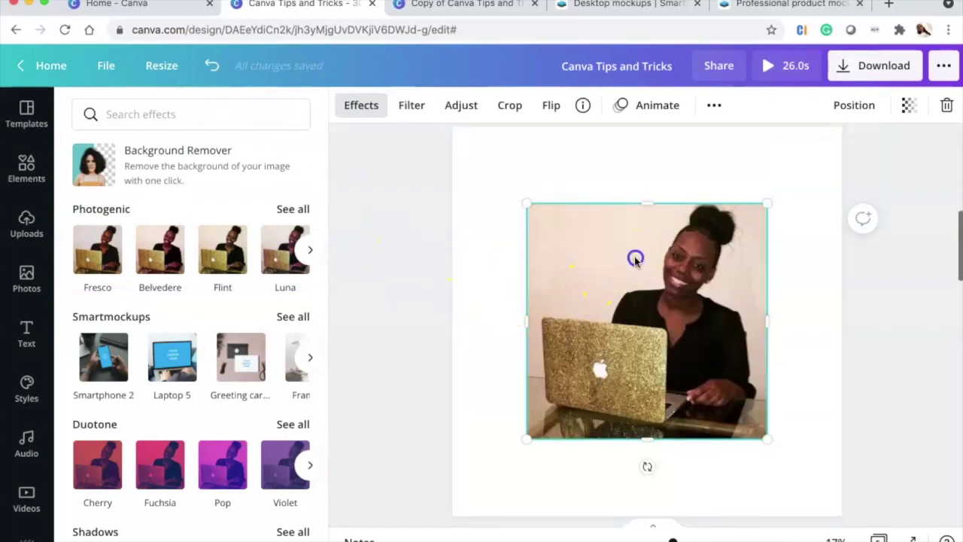
- Remove the photo's background, brush Restore over the laptop's logo, and apply the effect with the photo moved to the page's lower-right corner
left_click(260, 166)
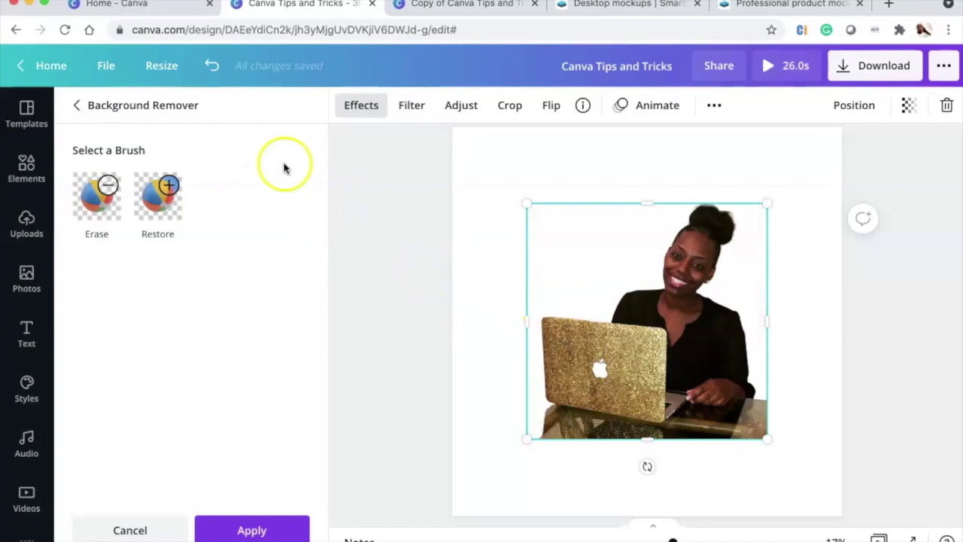
left_click(173, 190)
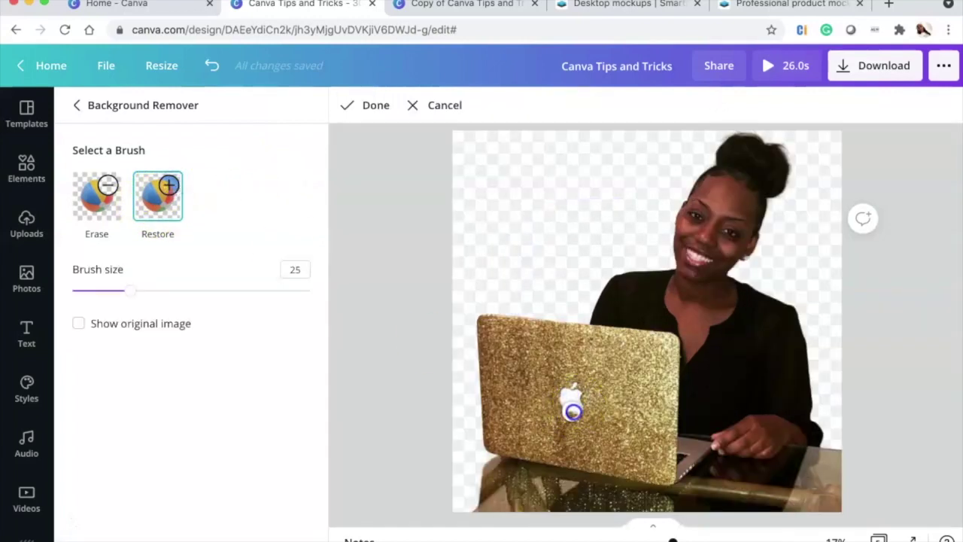
mouse_move(577, 408)
left_mouse_down()
mouse_move(559, 409)
mouse_move(563, 393)
left_mouse_up()
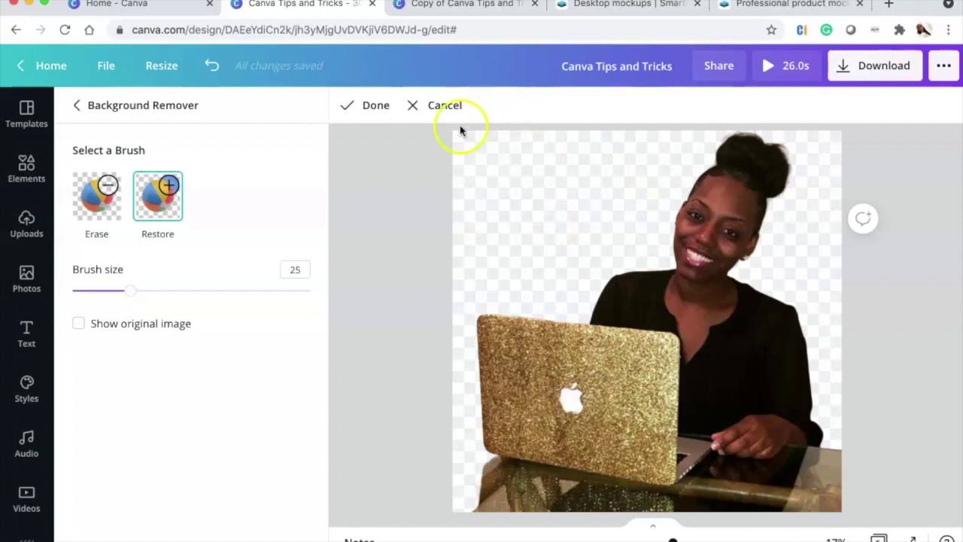
left_click(374, 105)
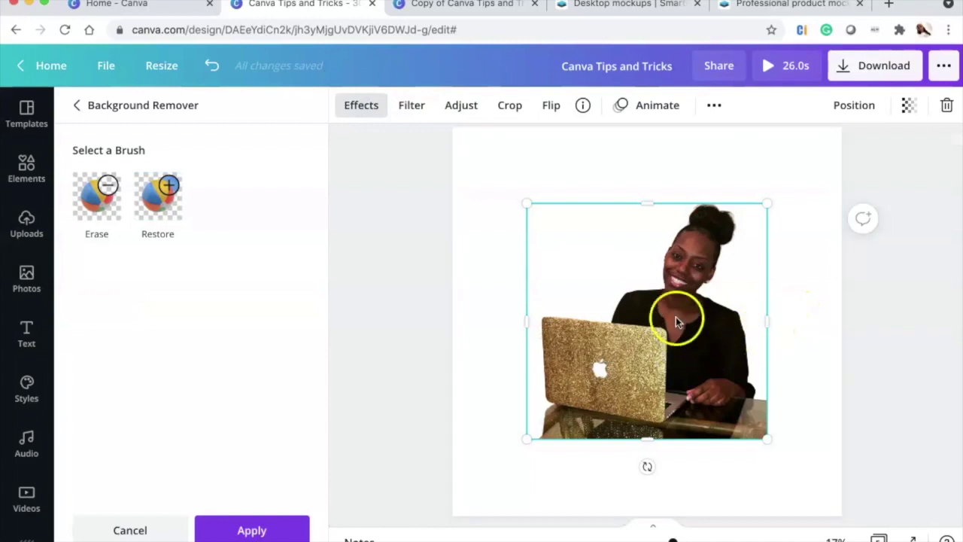
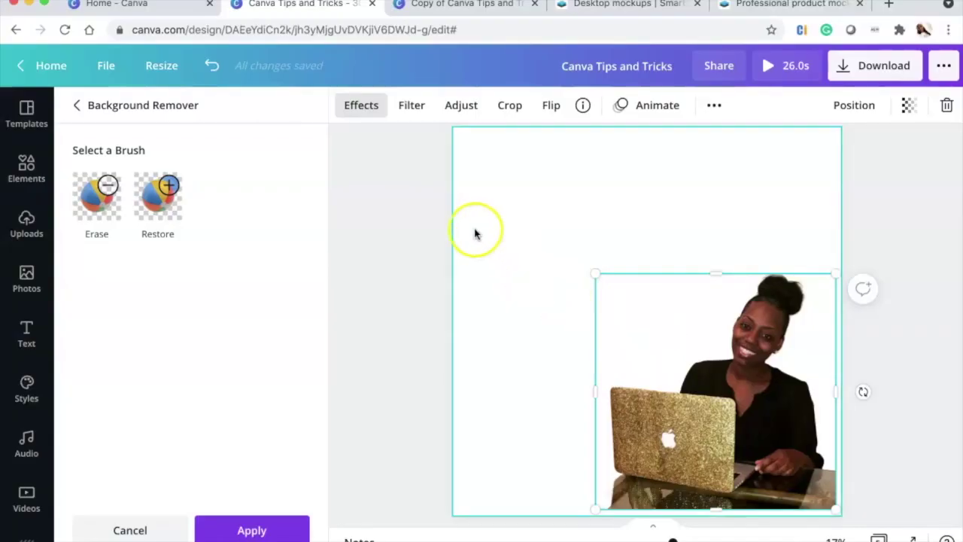
left_click(255, 530)
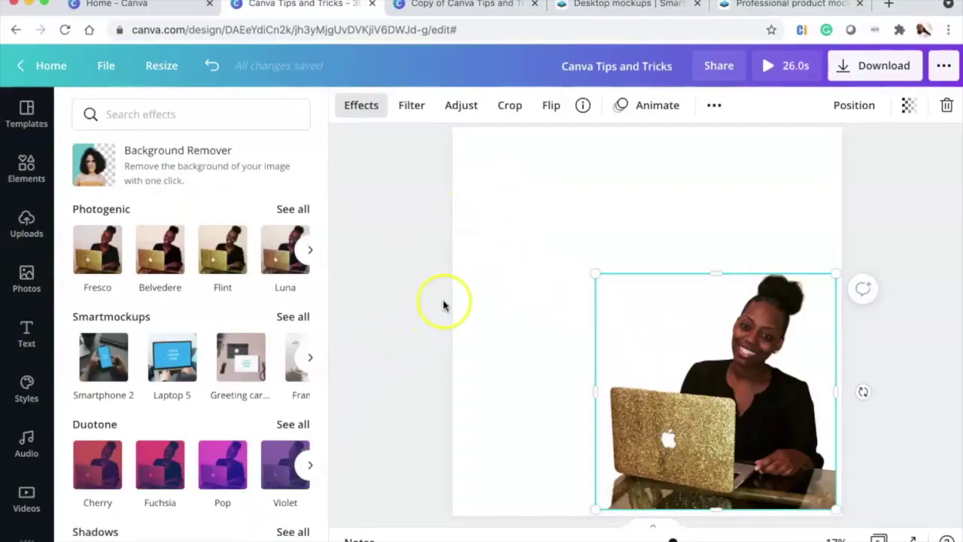
- Add a text box reading "Welcome" and move it to the upper-left area of page 2
left_click(535, 215)
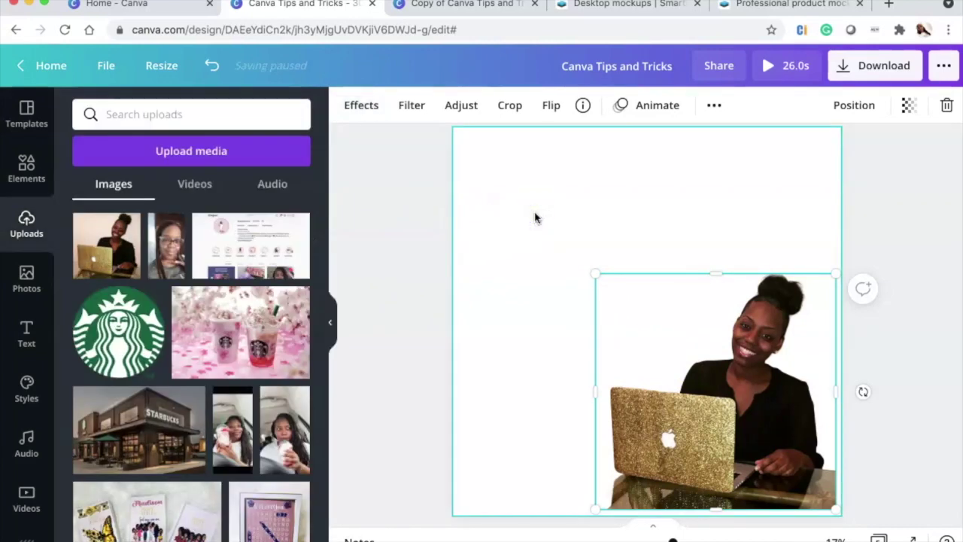
key("t")
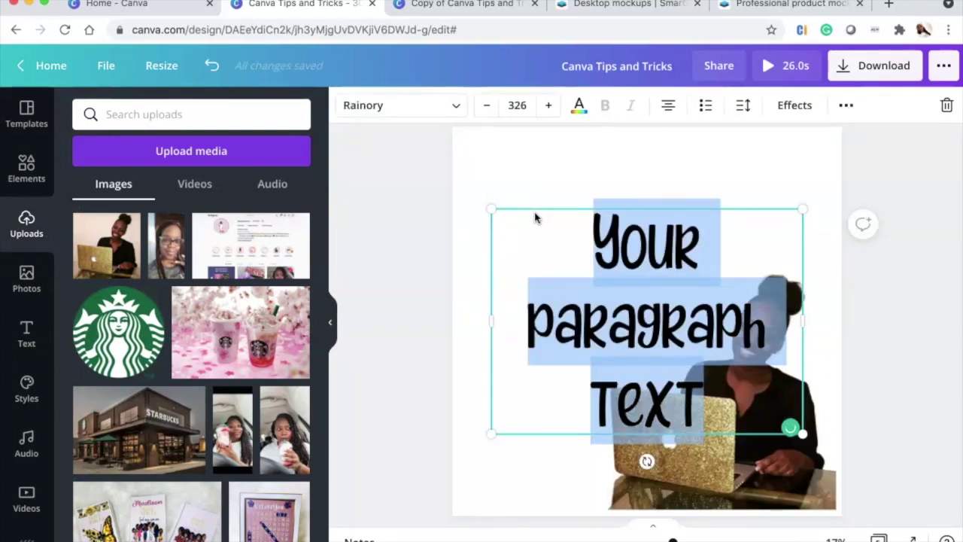
type("Welcome")
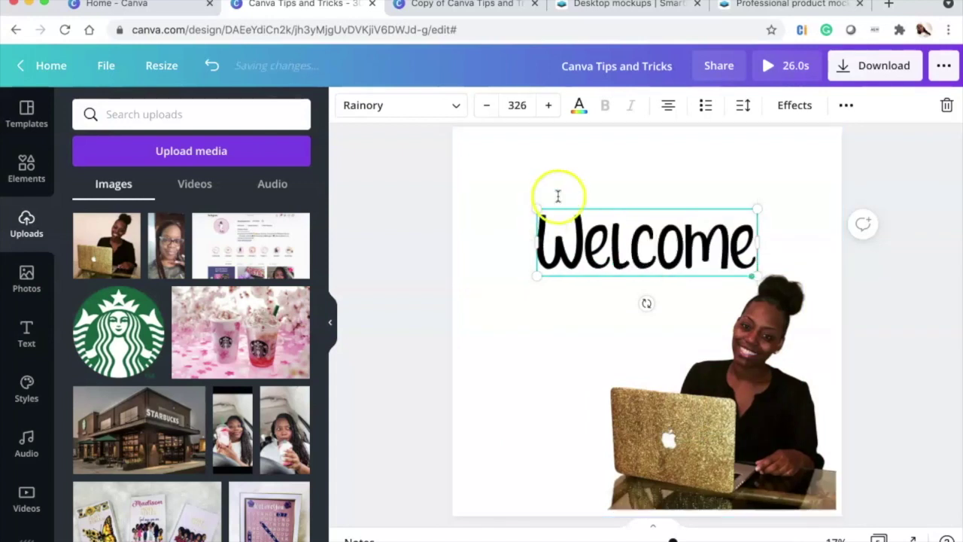
left_click(742, 161)
left_click_drag(717, 230, 656, 183)
left_click(587, 177)
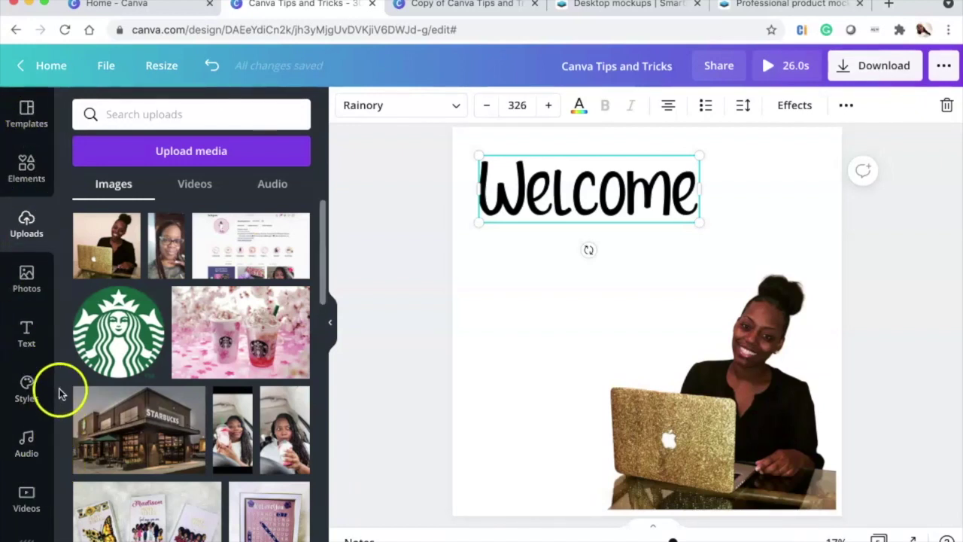
- Add a blank page directly after page 2
left_click(27, 333)
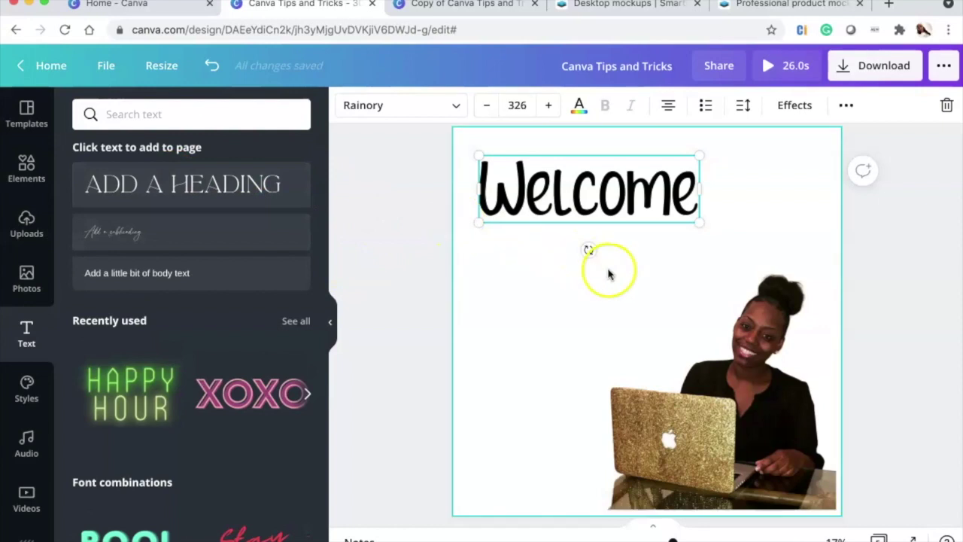
scroll(773, 200, "up", 2)
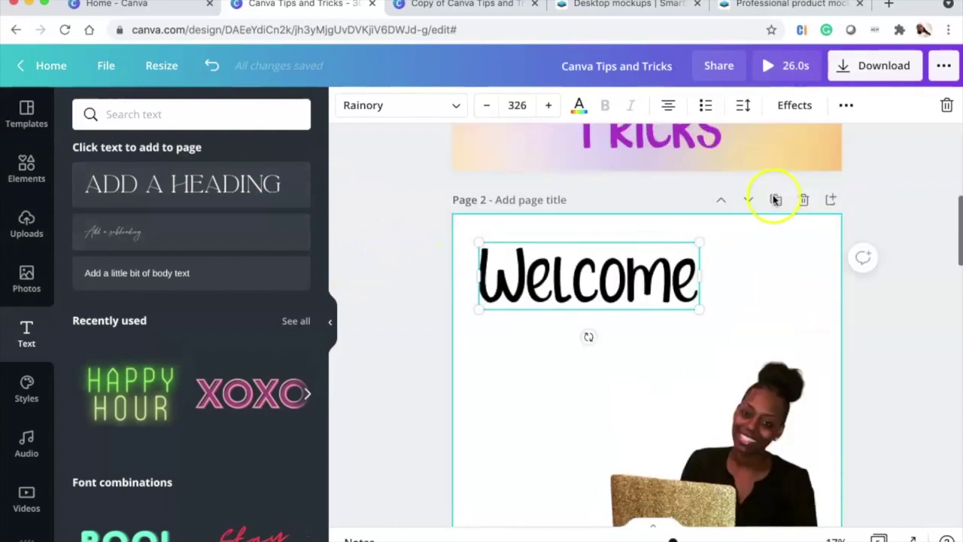
left_click(832, 201)
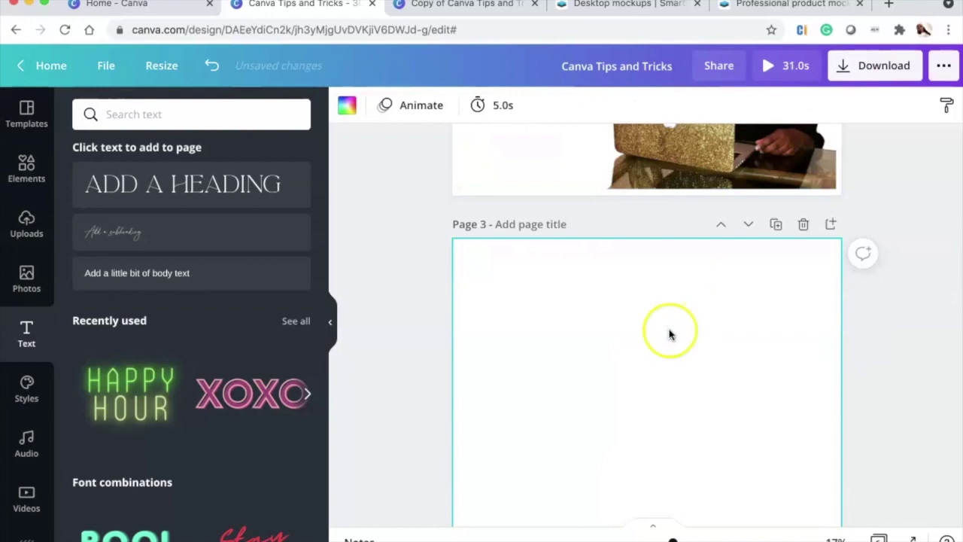
scroll(720, 424, "down", 2)
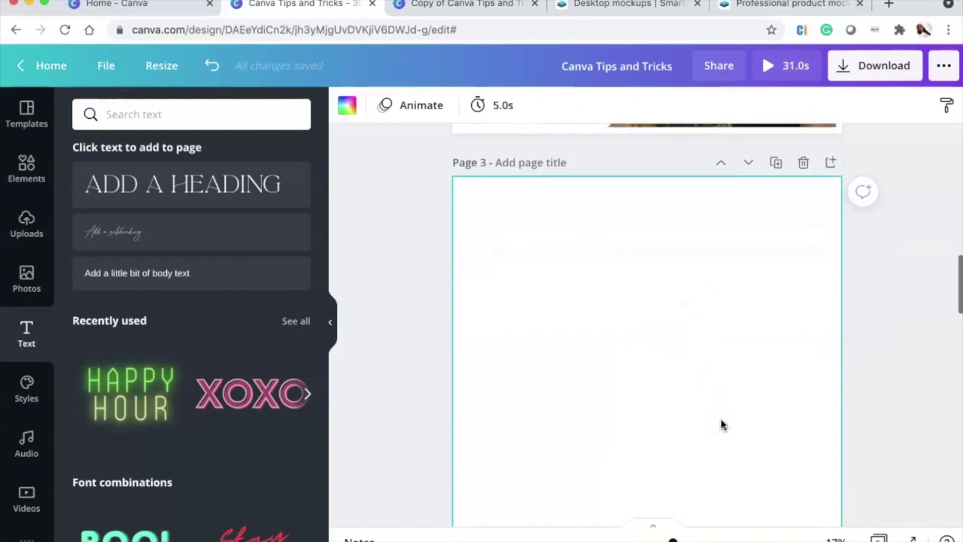
- Add a text box reading "Hello" and move it to the upper-left corner of page 3
type("text")
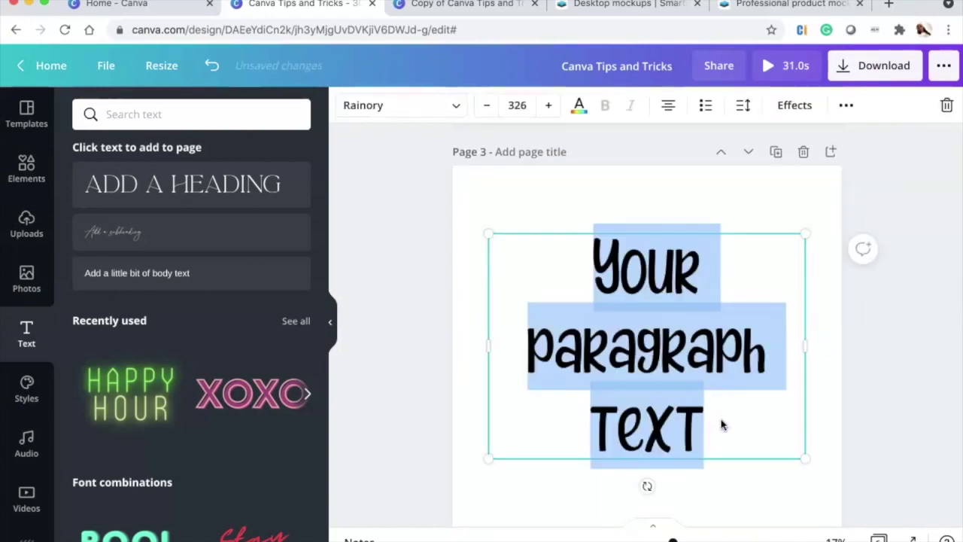
type("Hello")
left_click(783, 281)
left_click_drag(695, 279, 585, 230)
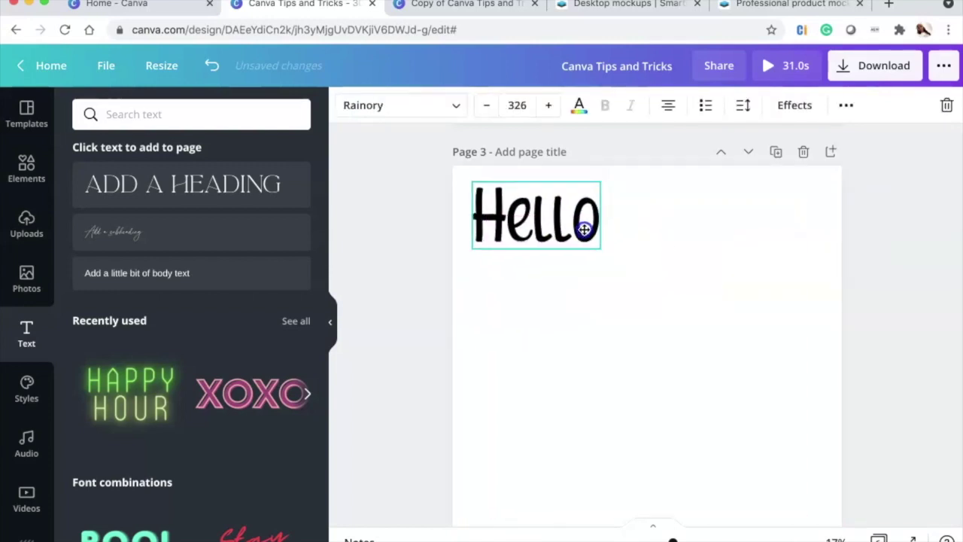
left_click(607, 332)
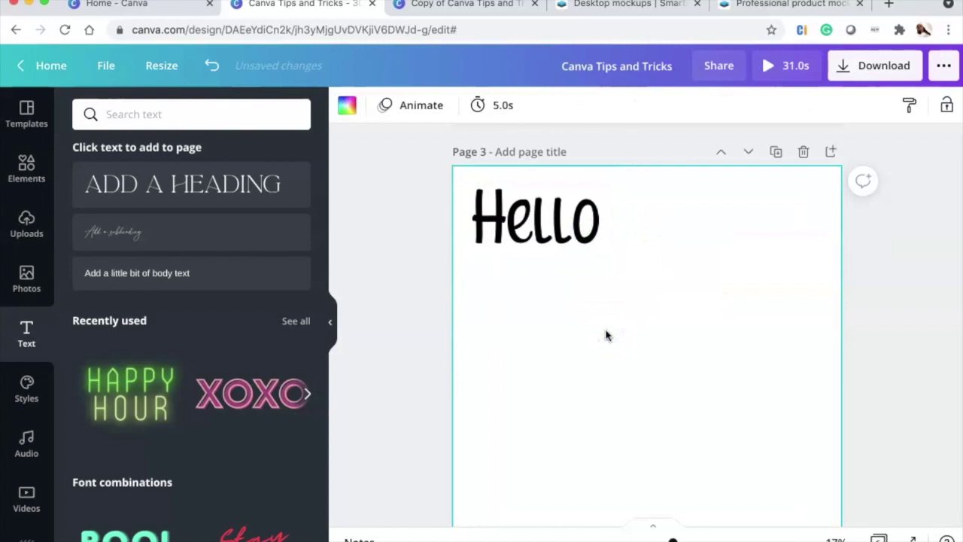
- Add a circle and place it under the "Hello" text, and add a horizontal line below the circle
key("c")
left_click_drag(625, 335, 579, 341)
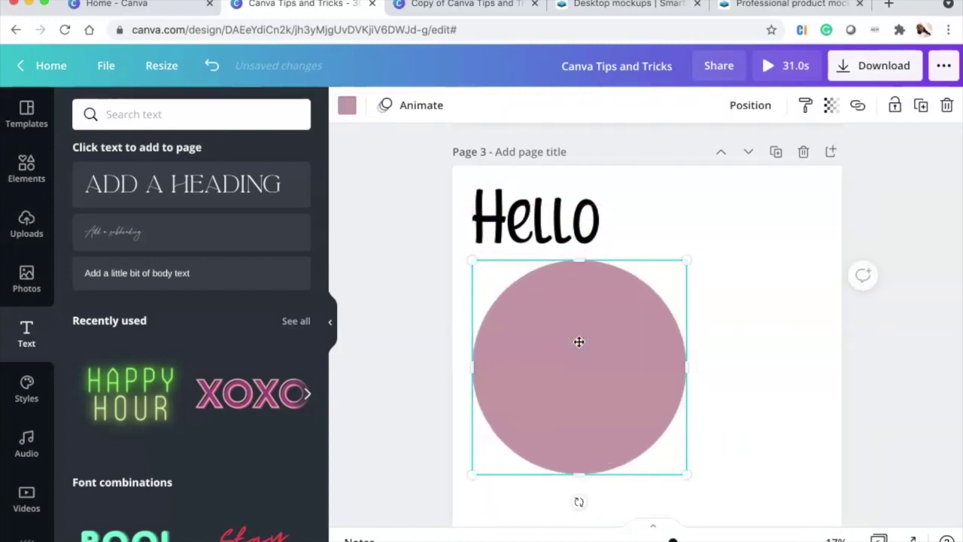
key("l")
left_click(690, 368)
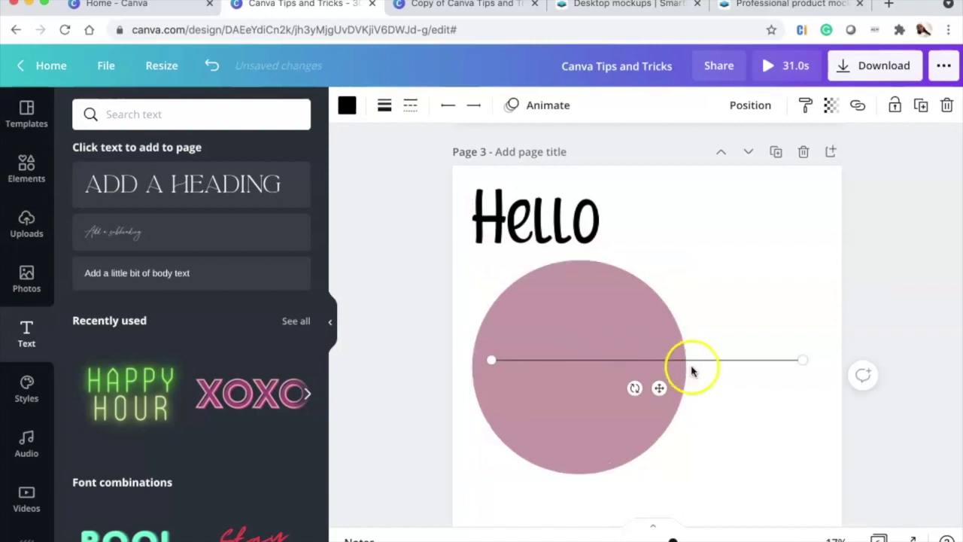
left_click_drag(757, 368, 754, 494)
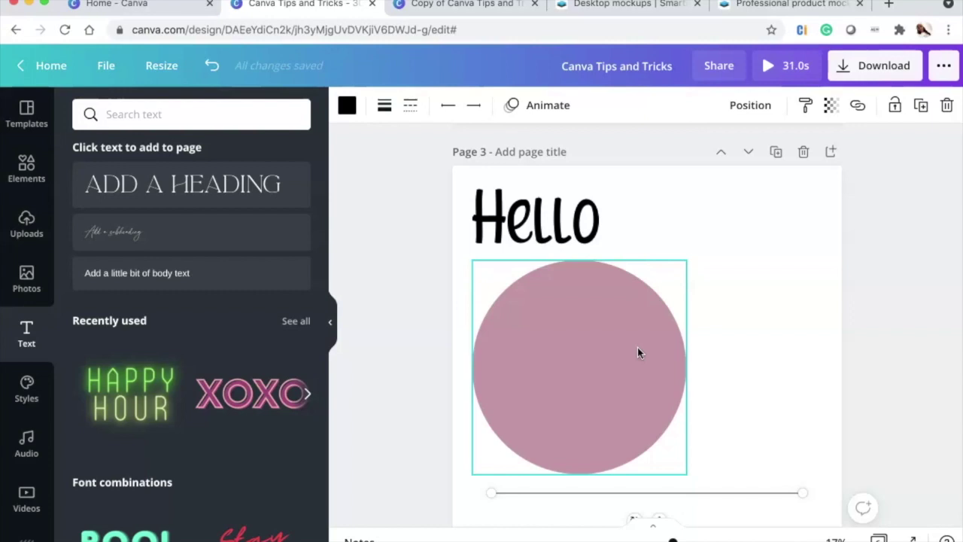
- Examine the colour option and the font list available for the "Hello" text
left_click(587, 236)
left_click(626, 372)
left_click(569, 242)
left_click(580, 108)
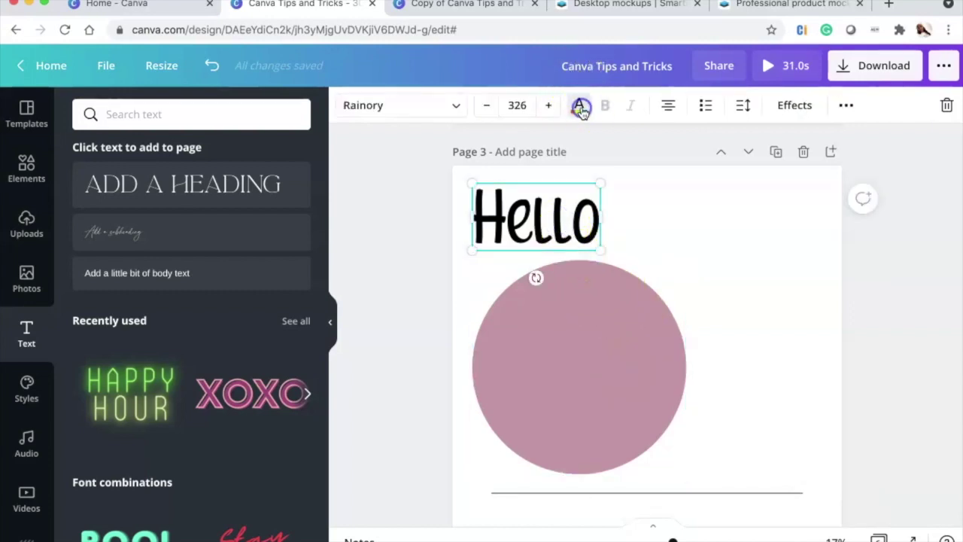
left_click(586, 225)
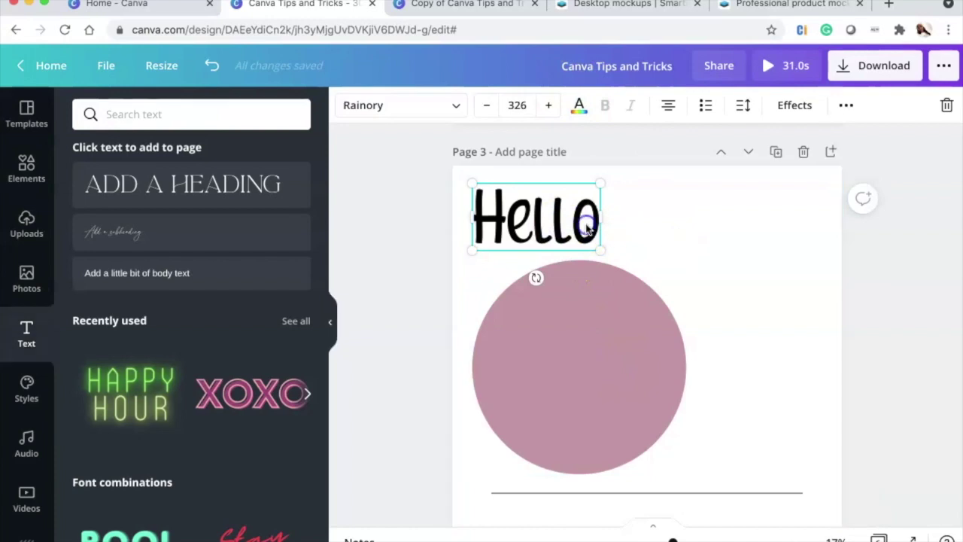
left_click(455, 105)
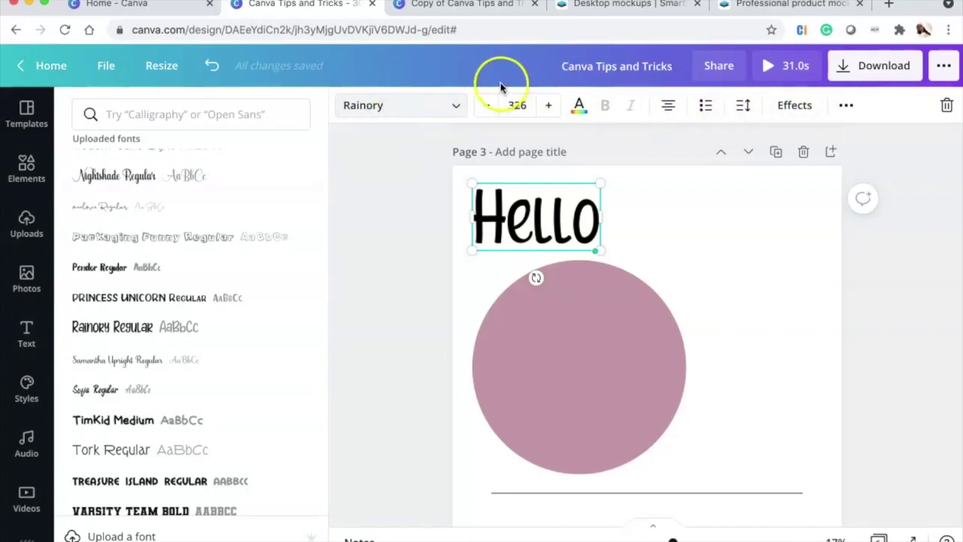
- Recolour the circle with the bright pink from the document colours
left_click(594, 344)
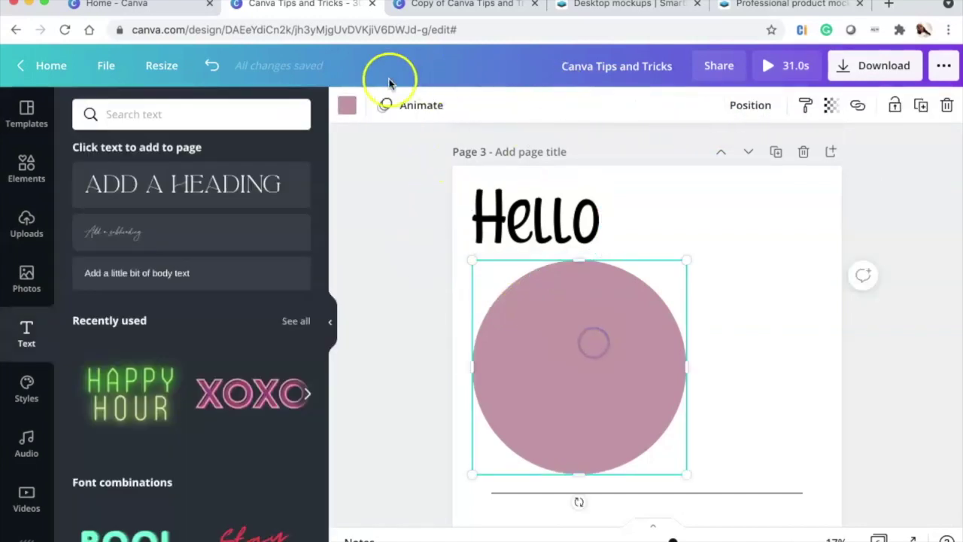
left_click(347, 106)
left_click(88, 226)
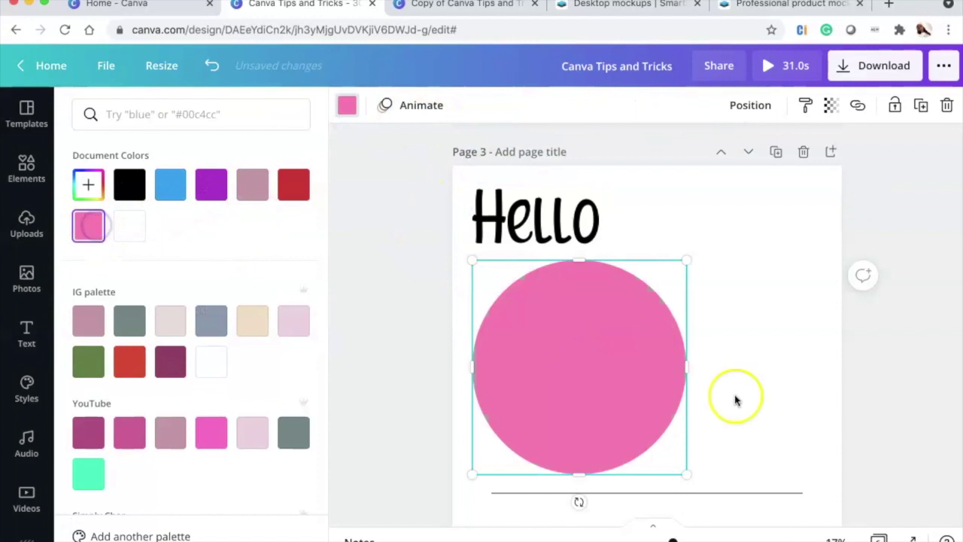
- Set the line's weight to 52 and try the dashed and dotted line styles on it
left_click(793, 499)
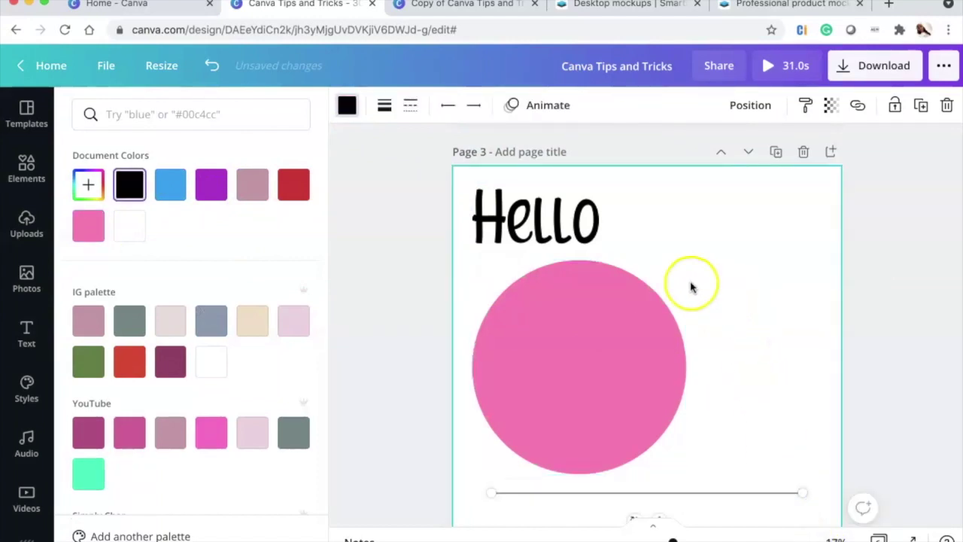
left_click(385, 106)
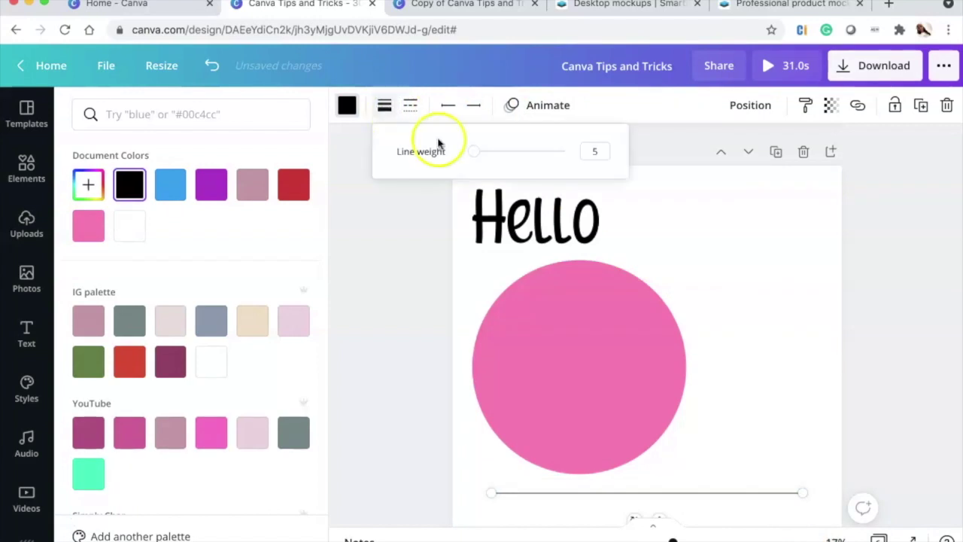
left_click_drag(472, 151, 520, 151)
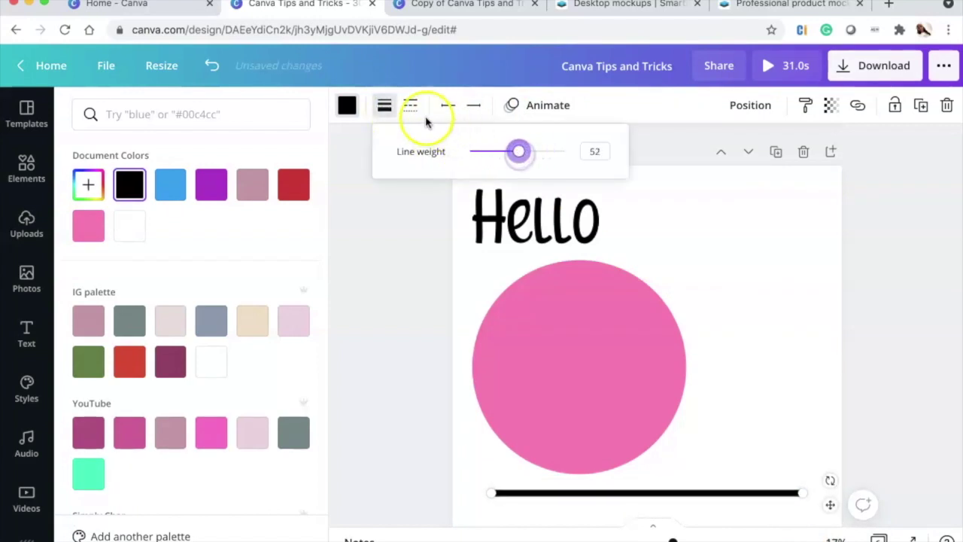
left_click(411, 106)
left_click(452, 221)
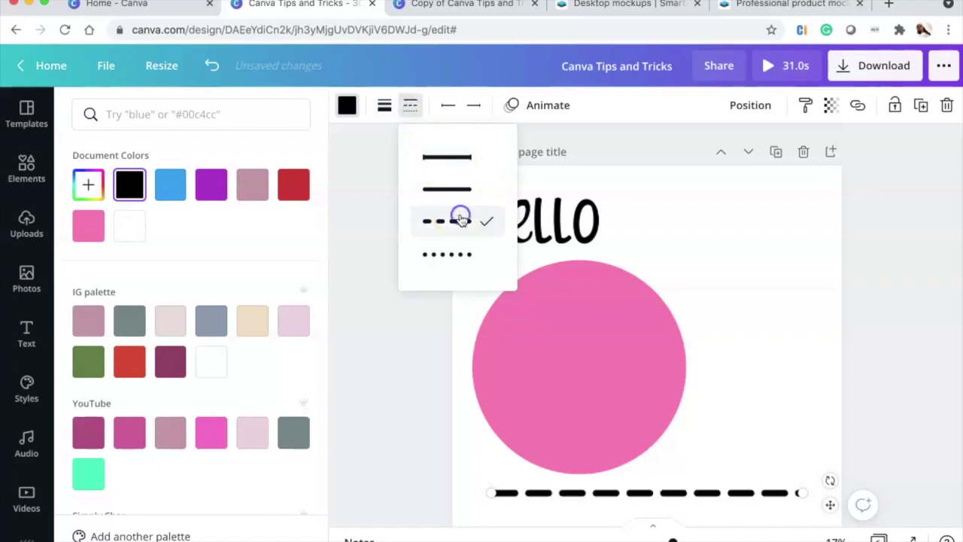
left_click(454, 255)
- Give the line a filled arrowhead at its left end and an open circle at its right end
left_click(448, 108)
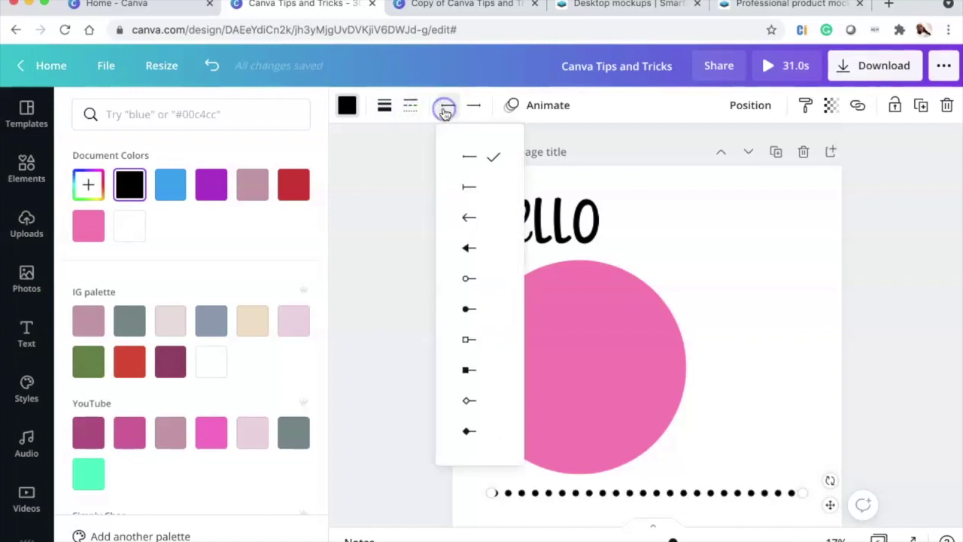
left_click(471, 251)
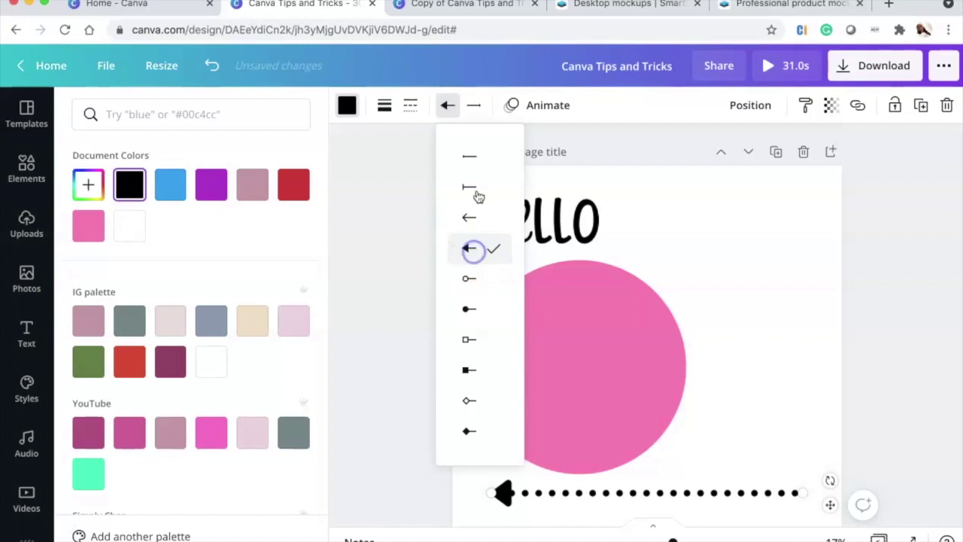
left_click(473, 107)
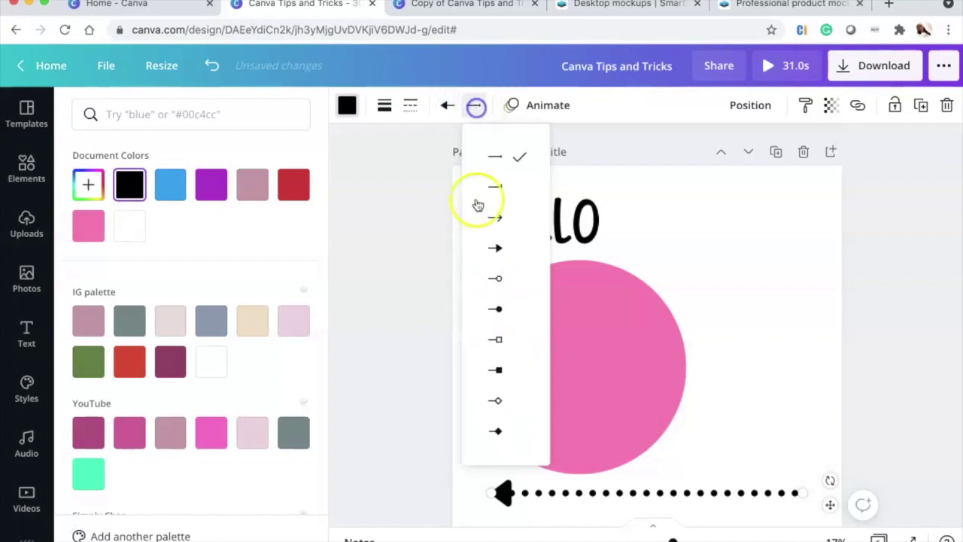
left_click(501, 278)
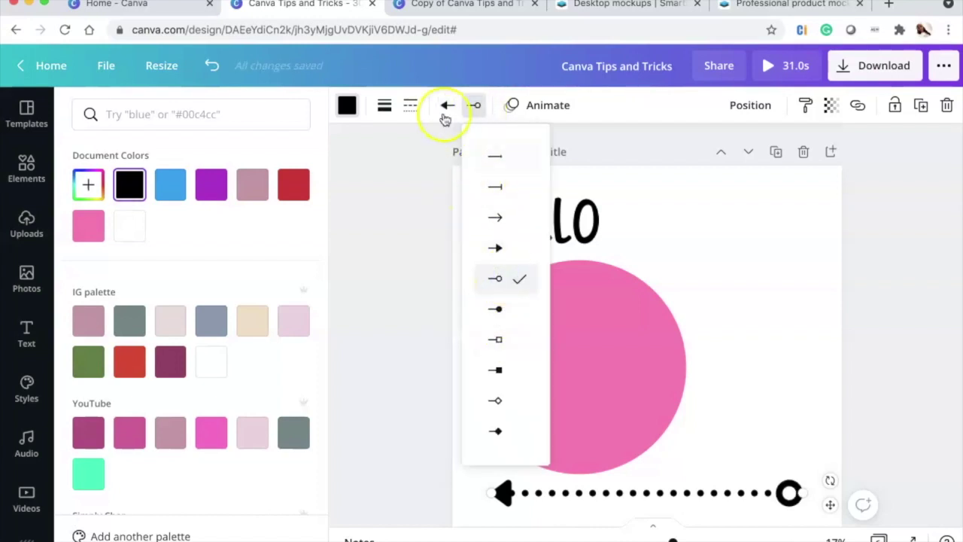
- Change the line to the solid rounded style and set its weight to 24
left_click(410, 105)
left_click(464, 190)
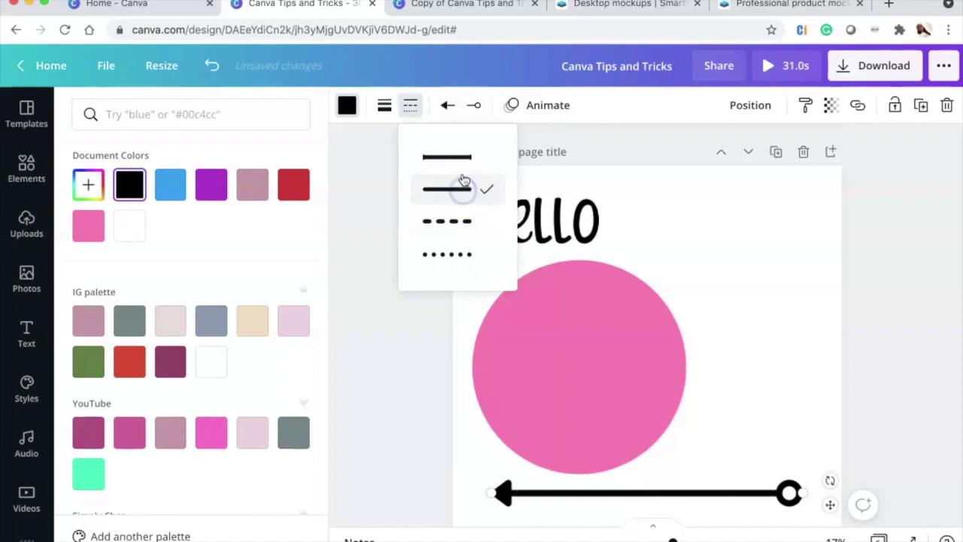
left_click(386, 109)
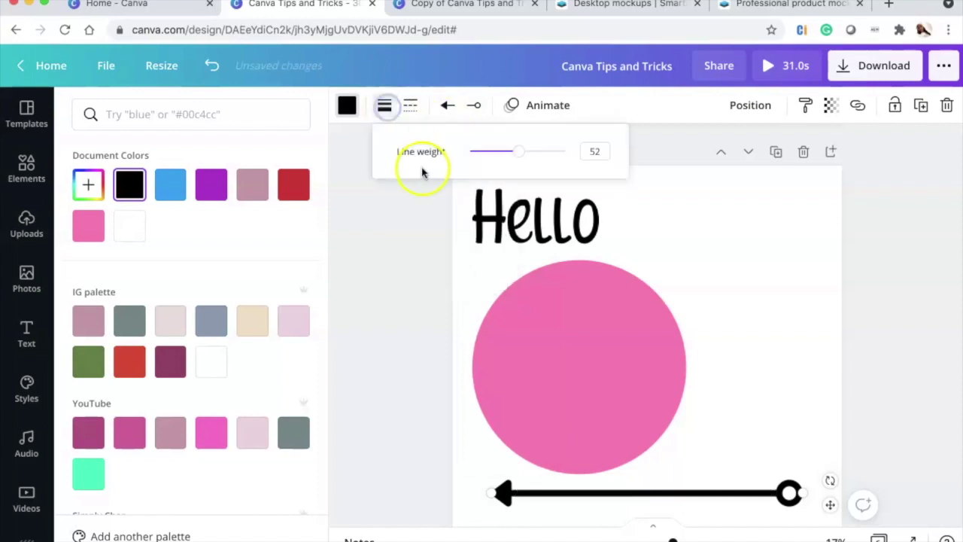
left_click_drag(510, 154, 492, 156)
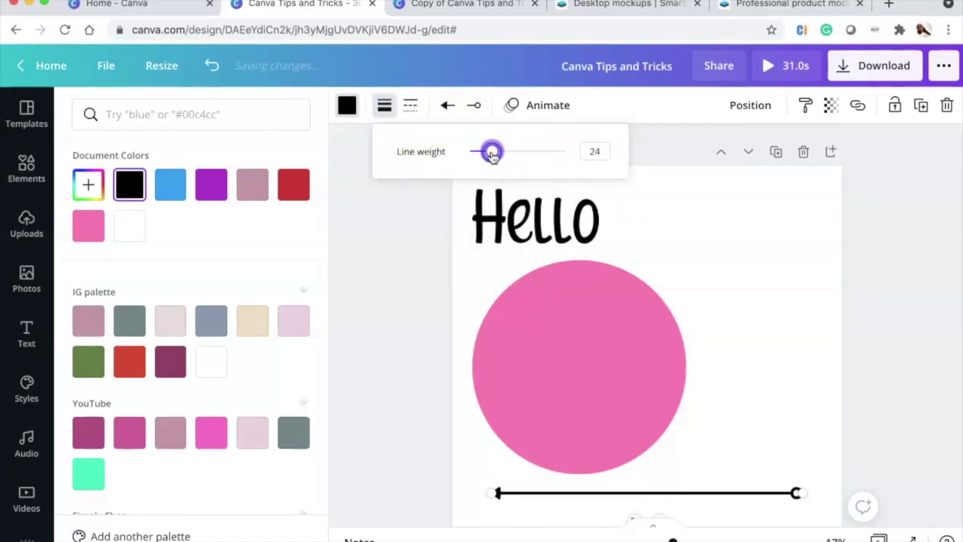
left_click(746, 281)
- Nudge the "Hello" text slightly upward and move the pink circle to the horizontal centre of page 3
left_click(583, 218)
mouse_move(583, 219)
left_mouse_down()
mouse_move(712, 218)
mouse_move(583, 214)
left_mouse_up()
left_click_drag(598, 316, 667, 314)
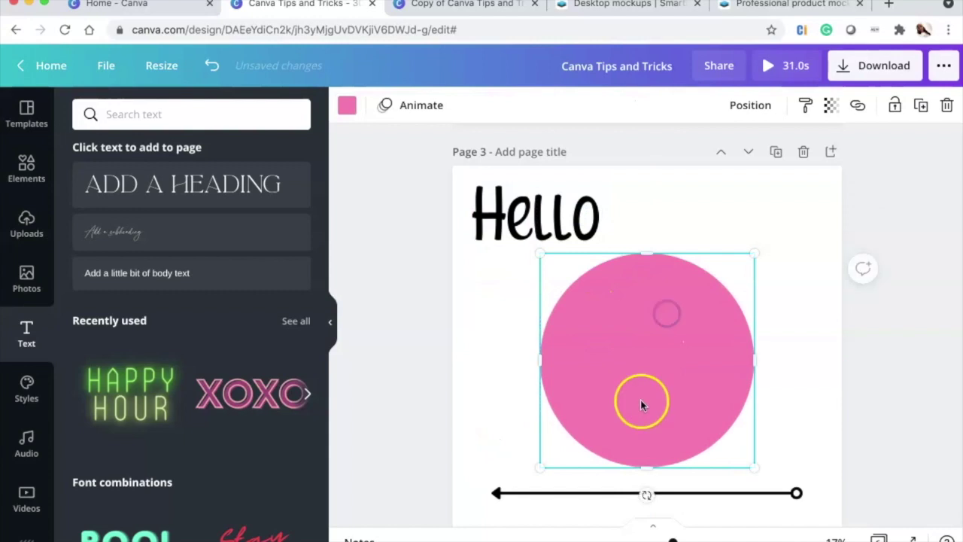
left_click(809, 357)
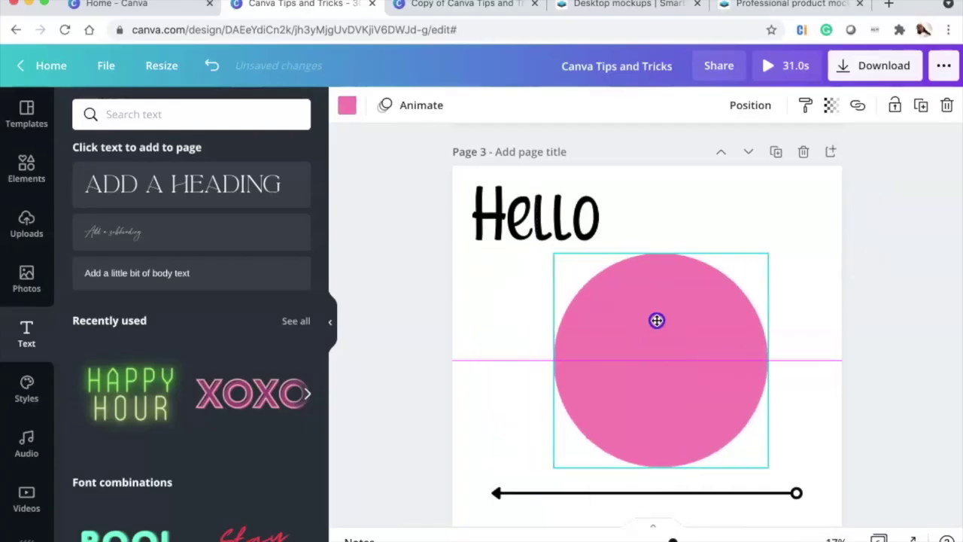
mouse_move(658, 320)
left_mouse_down()
mouse_move(647, 328)
mouse_move(634, 310)
mouse_move(667, 311)
left_mouse_up()
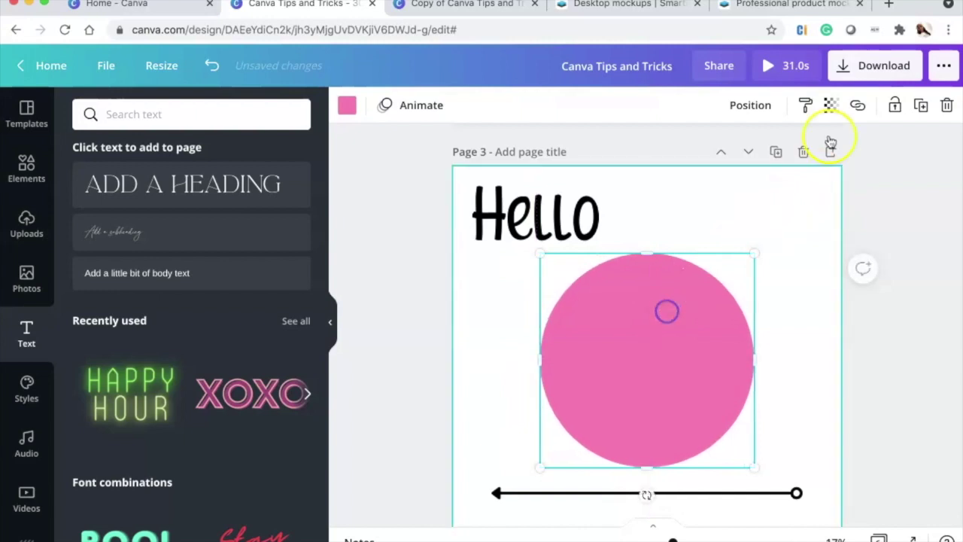
- Lock the pink circle in place and try to select it
left_click(895, 107)
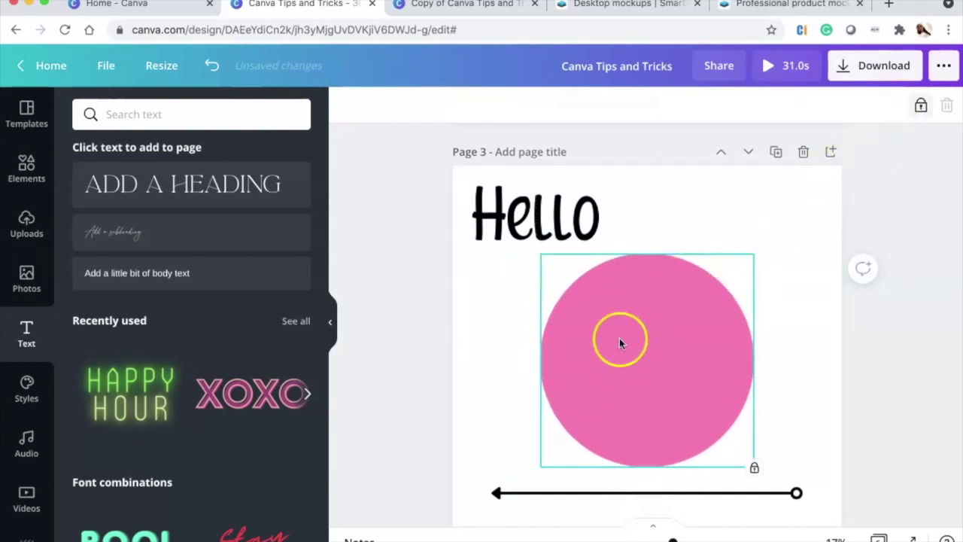
left_click(657, 332)
left_click(633, 328)
left_click(710, 449)
- Move the "Hello" text onto the circle's upper-left part, tilt it counter-clockwise, and move the line across the circle
left_click_drag(572, 217, 621, 282)
left_click_drag(593, 347, 621, 381)
left_click_drag(722, 492, 729, 386)
left_click_drag(650, 431, 637, 455)
left_click(757, 327)
- Move the line back below the circle
left_click(733, 384)
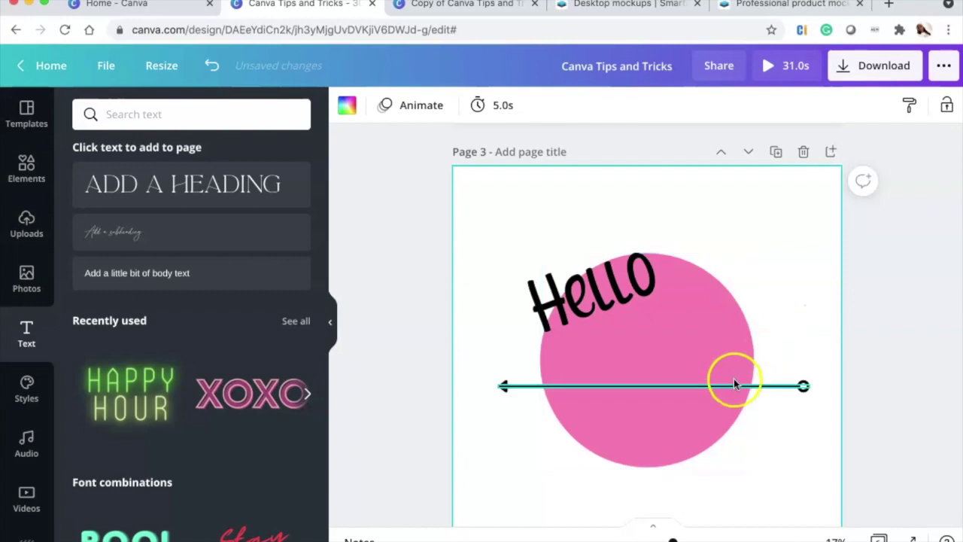
left_click_drag(736, 389, 735, 494)
left_click(793, 384)
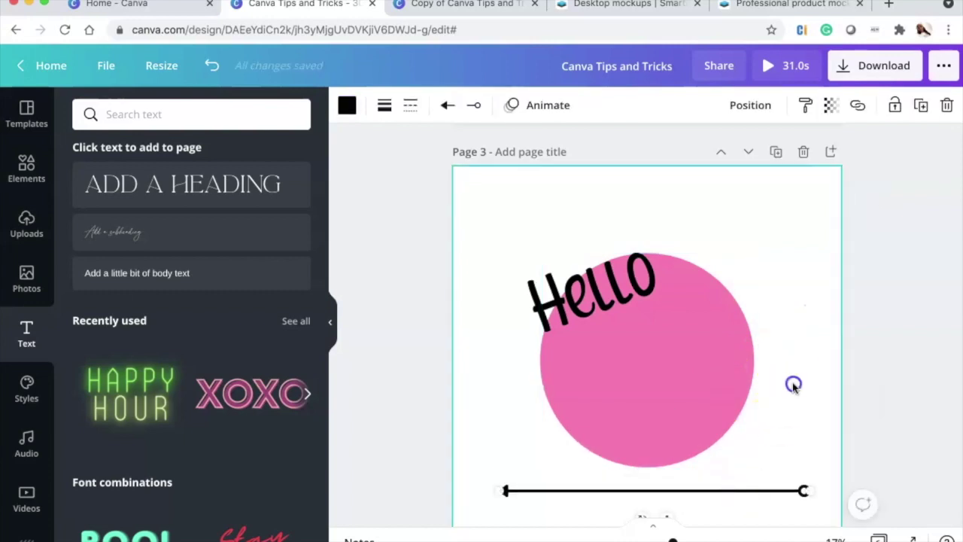
- Enlarge the tilted "Hello" text to size 615 and reposition it over the circle's upper-left part
left_click(649, 284)
left_click_drag(664, 294, 796, 316)
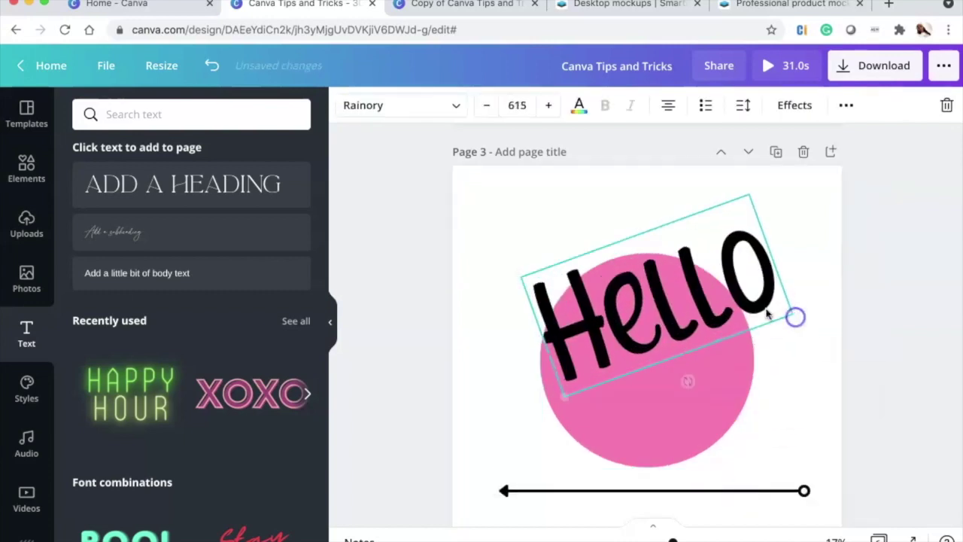
left_click_drag(676, 315, 678, 301)
left_click(889, 367)
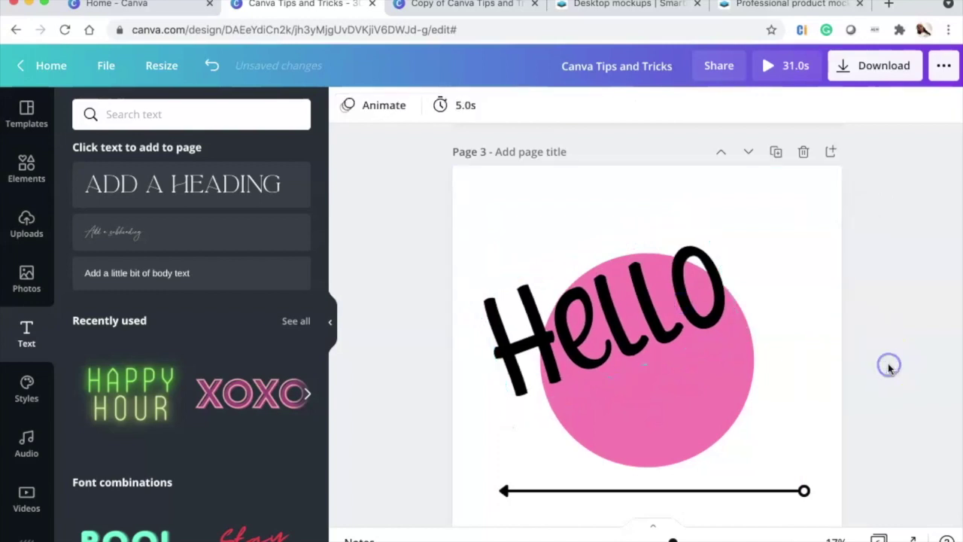
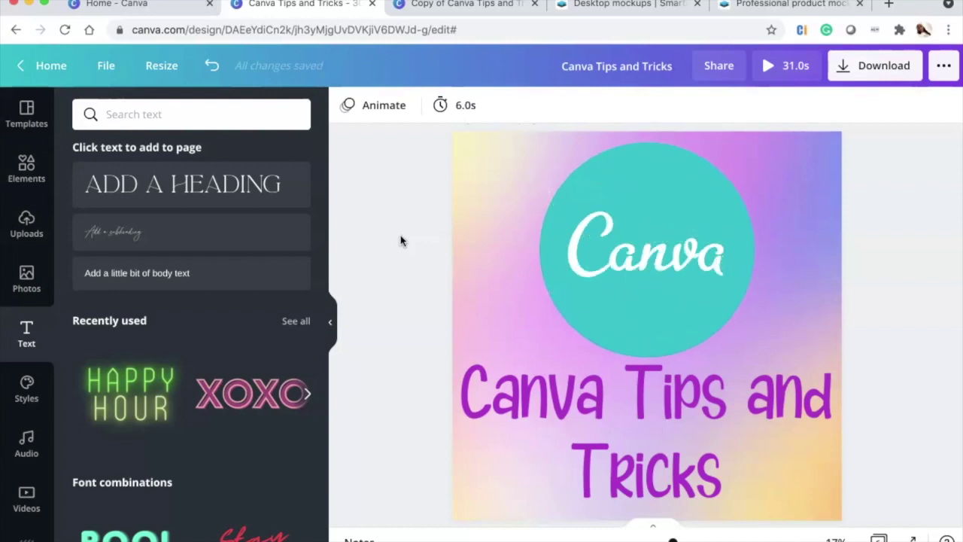
- Leave the design for the home page and open the Brand Kit
left_click(61, 66)
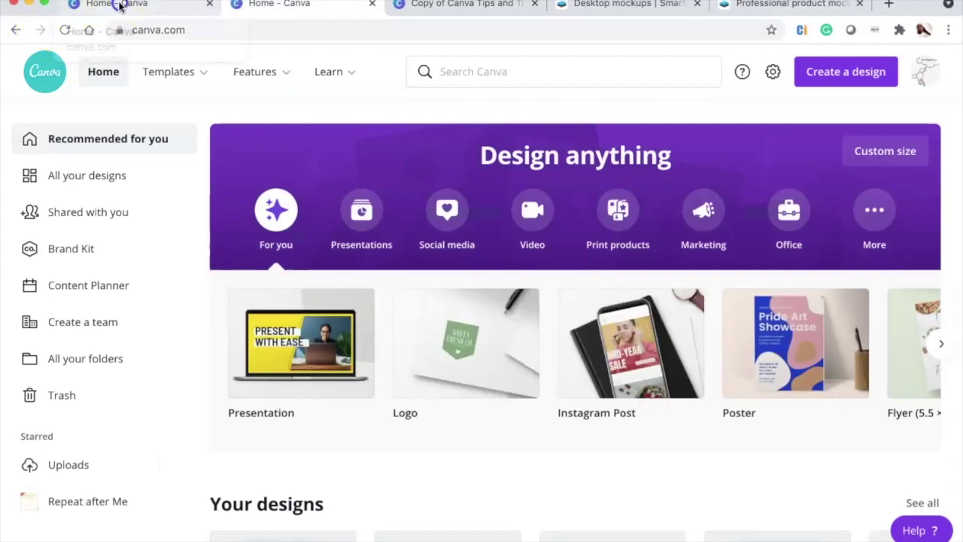
left_click(119, 6)
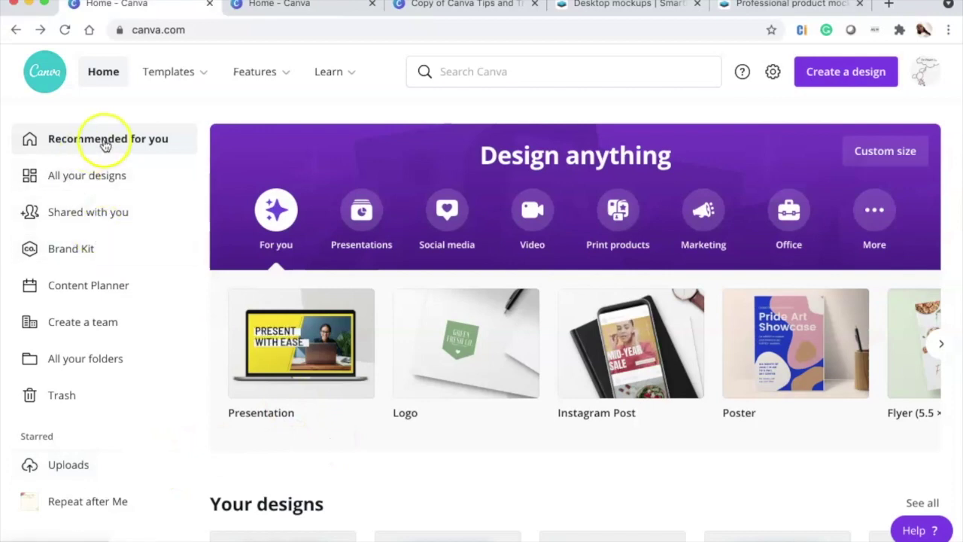
left_click(71, 248)
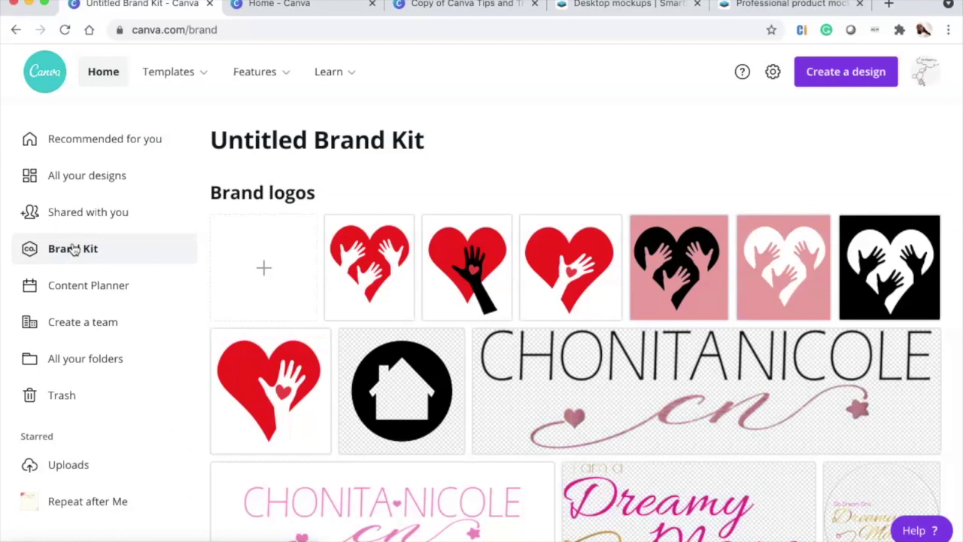
left_click(488, 215)
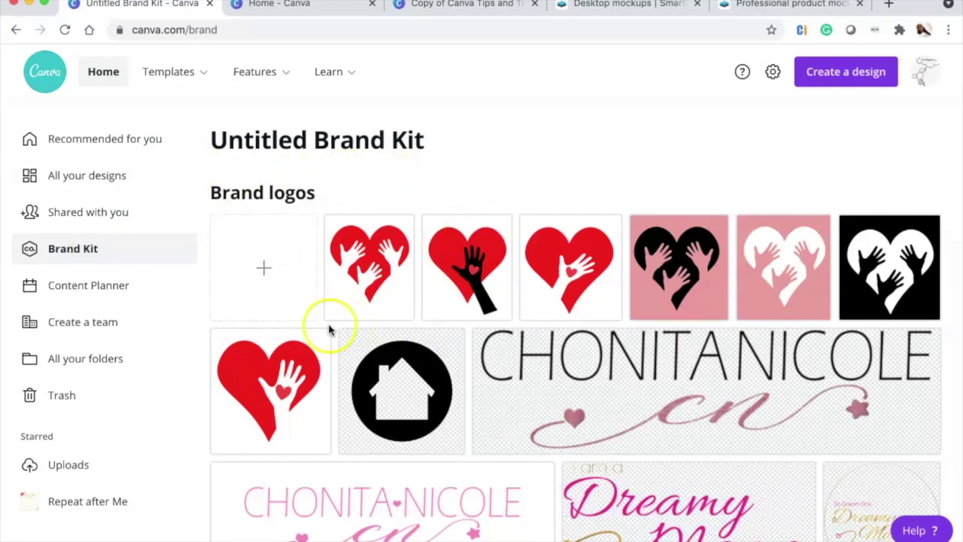
- Remove the red and green colors from the IG palette in the brand colors
scroll(414, 296, "down", 3)
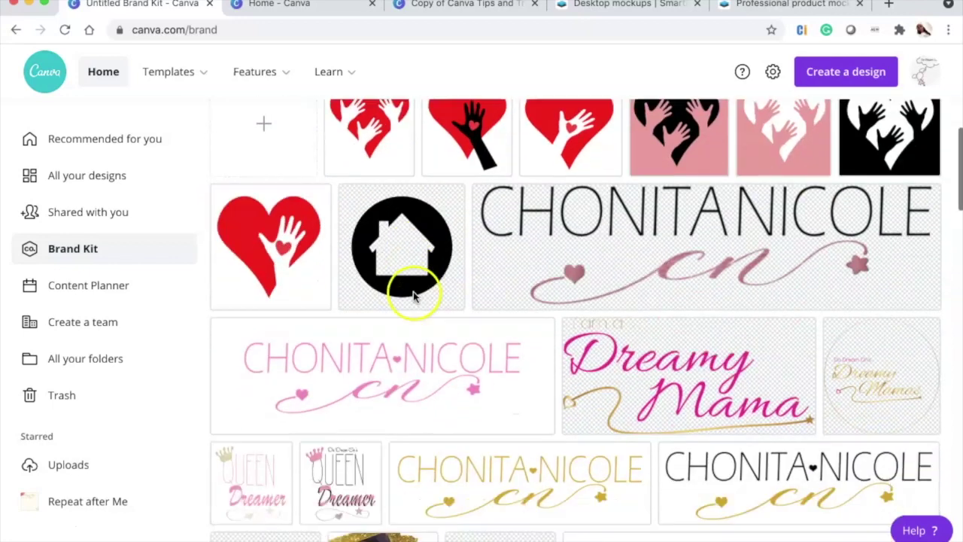
scroll(398, 374, "down", 3)
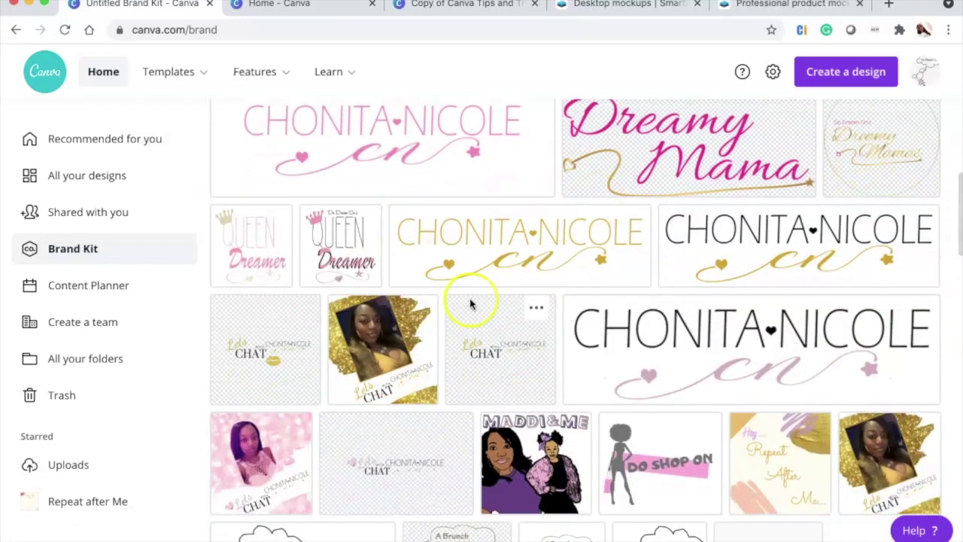
scroll(472, 301, "down", 6)
scroll(484, 172, "down", 2)
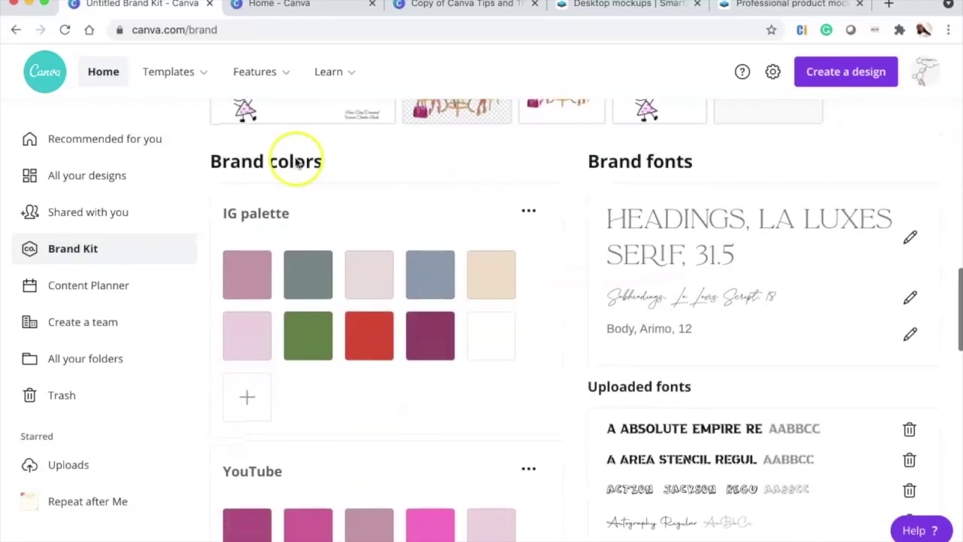
scroll(323, 279, "down", 2)
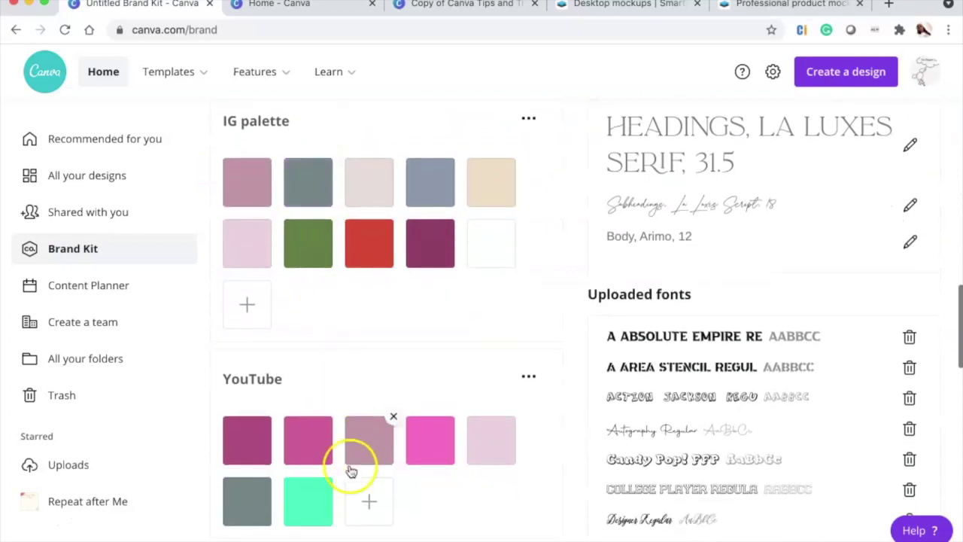
left_click(392, 219)
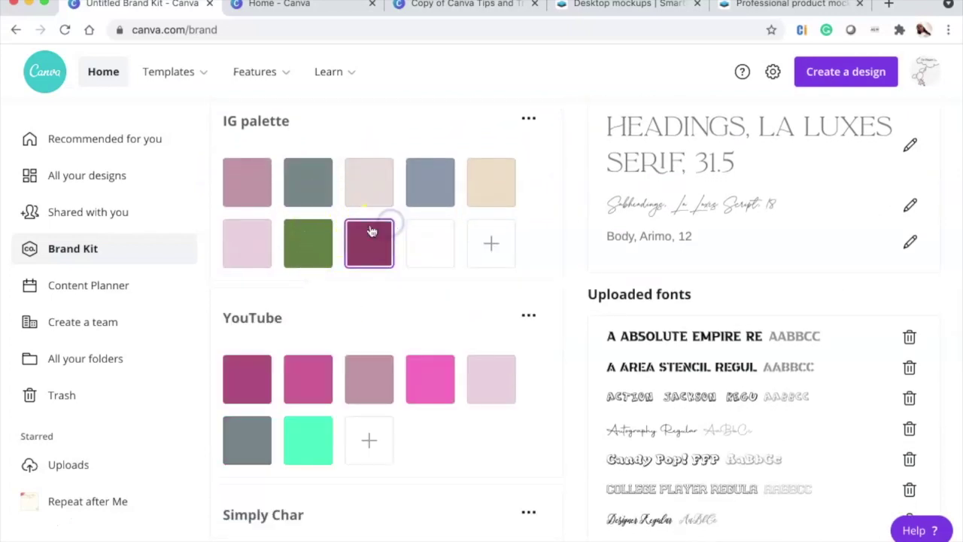
left_click(332, 220)
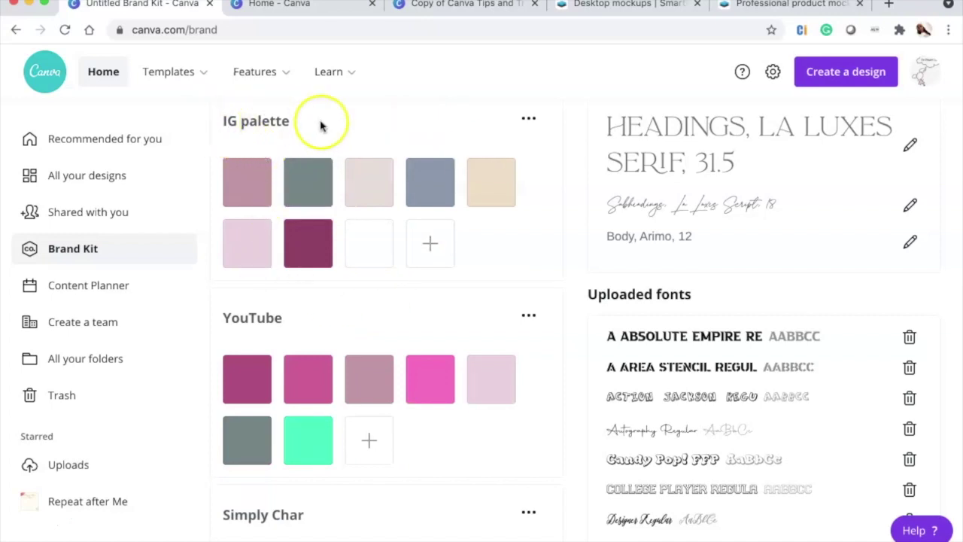
left_click(538, 125)
left_click(496, 140)
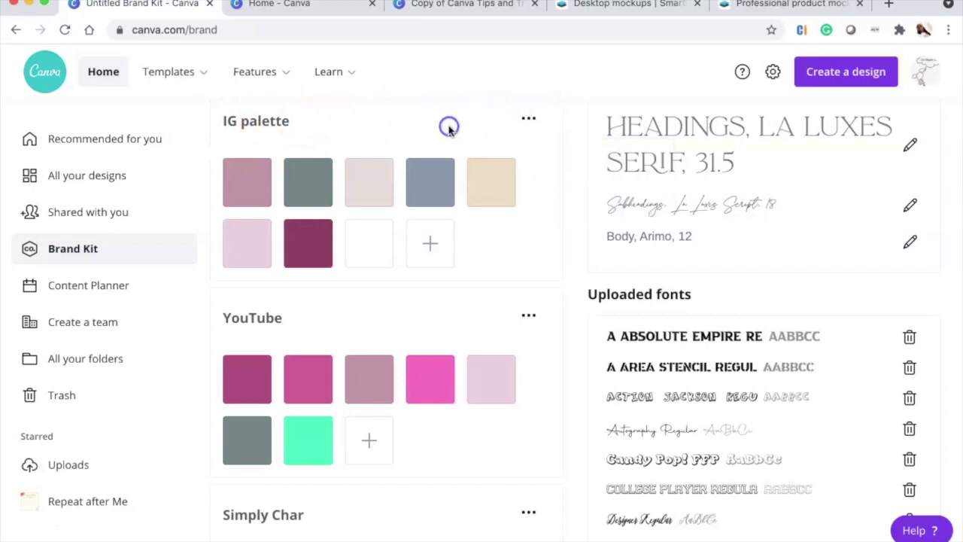
- Examine the IG, YouTube and Simply Char color palettes in the Brand Kit
scroll(300, 327, "down", 2)
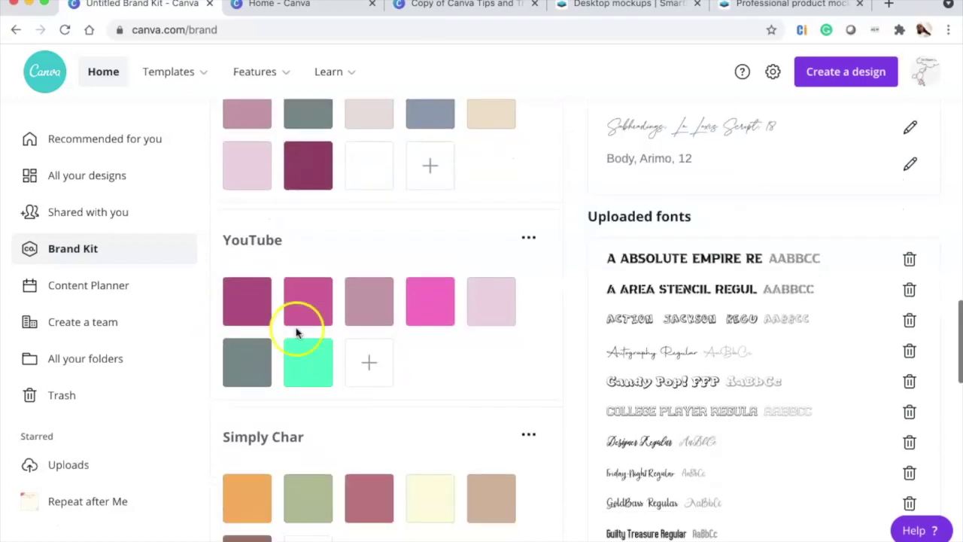
scroll(290, 331, "down", 4)
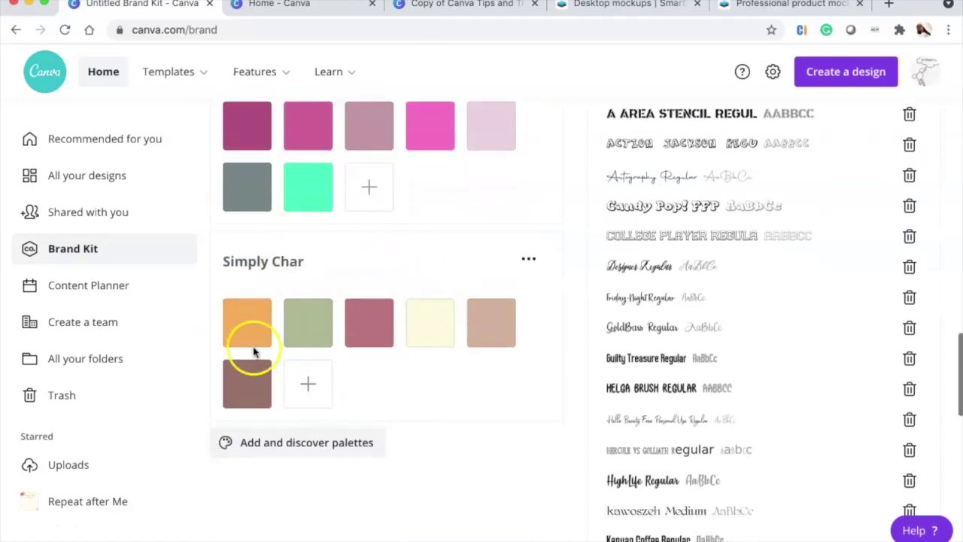
scroll(464, 279, "up", 9)
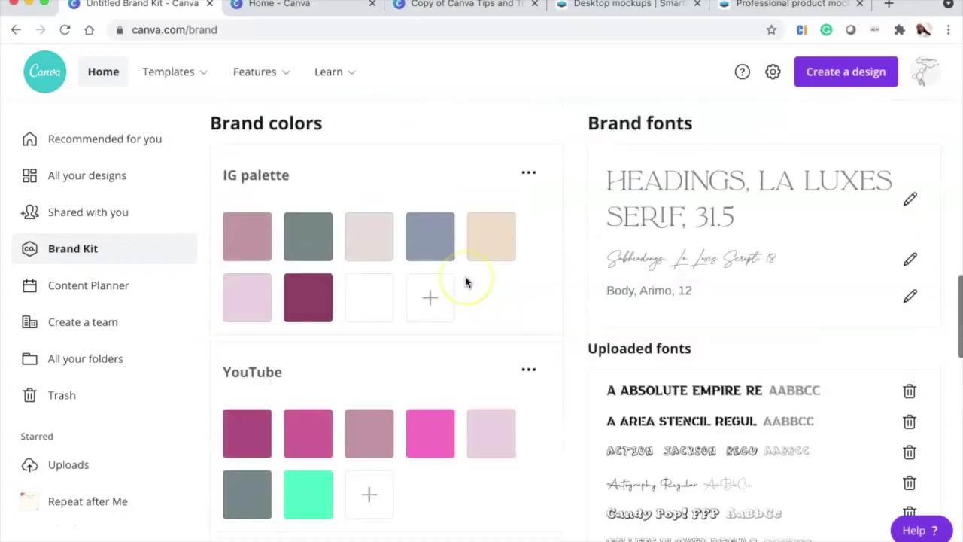
scroll(465, 282, "down", 5)
scroll(465, 281, "down", 1)
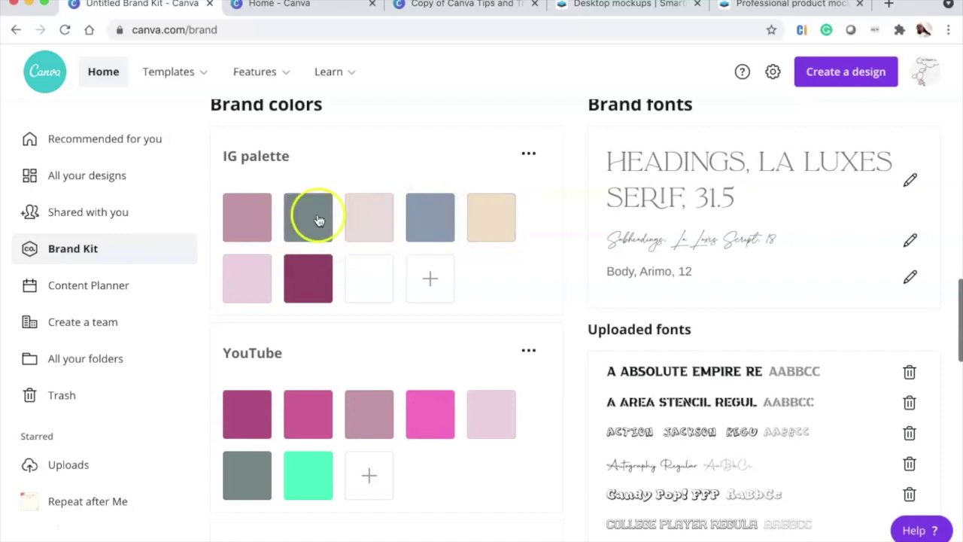
left_click(425, 225)
left_click(247, 216)
left_click(369, 178)
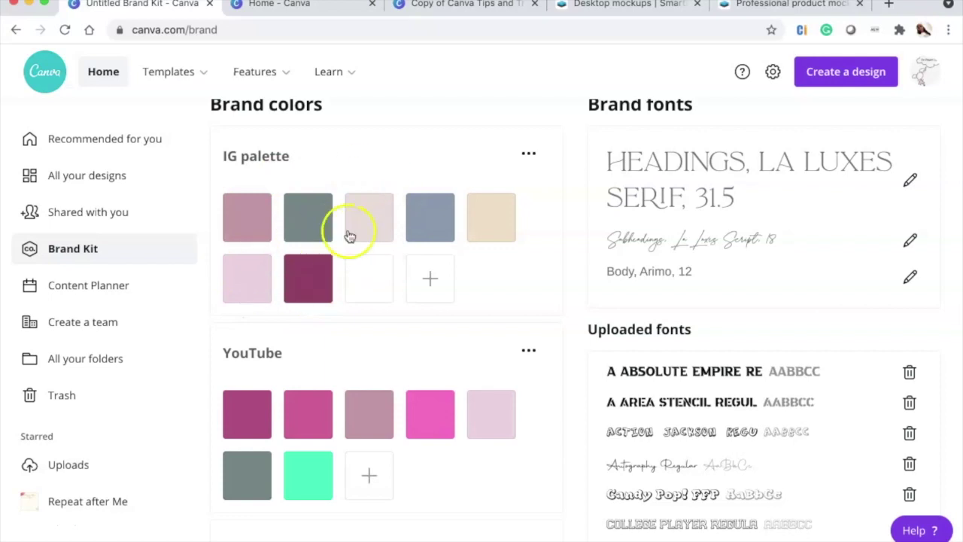
- Examine the brand fonts for headings, subheadings and body, and the list of uploaded fonts
scroll(460, 194, "up", 2)
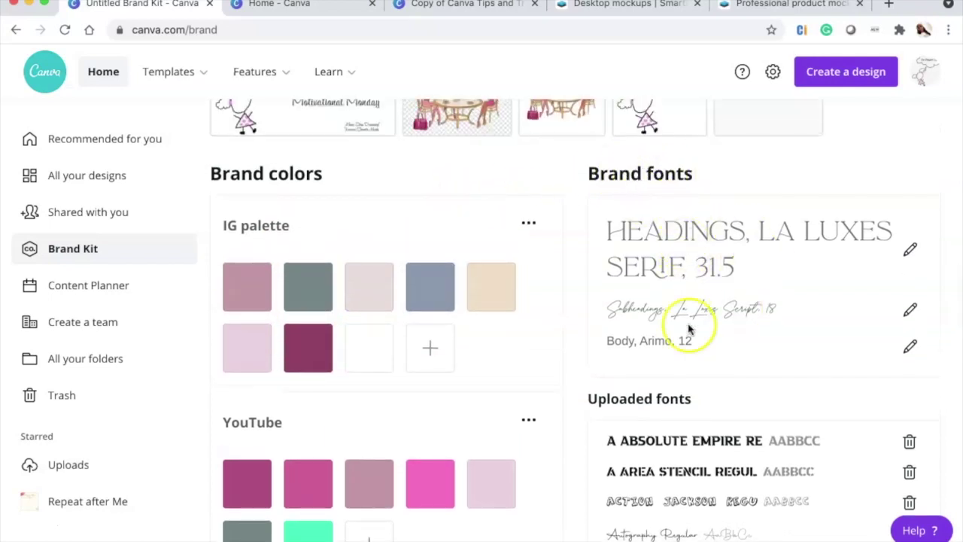
scroll(708, 247, "down", 3)
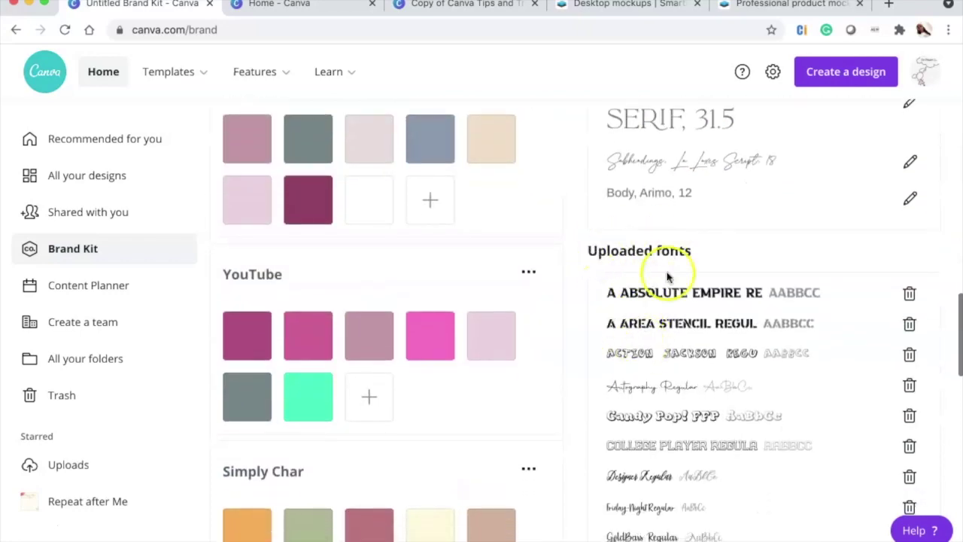
scroll(667, 277, "down", 10)
scroll(678, 462, "down", 5)
scroll(386, 318, "up", 2)
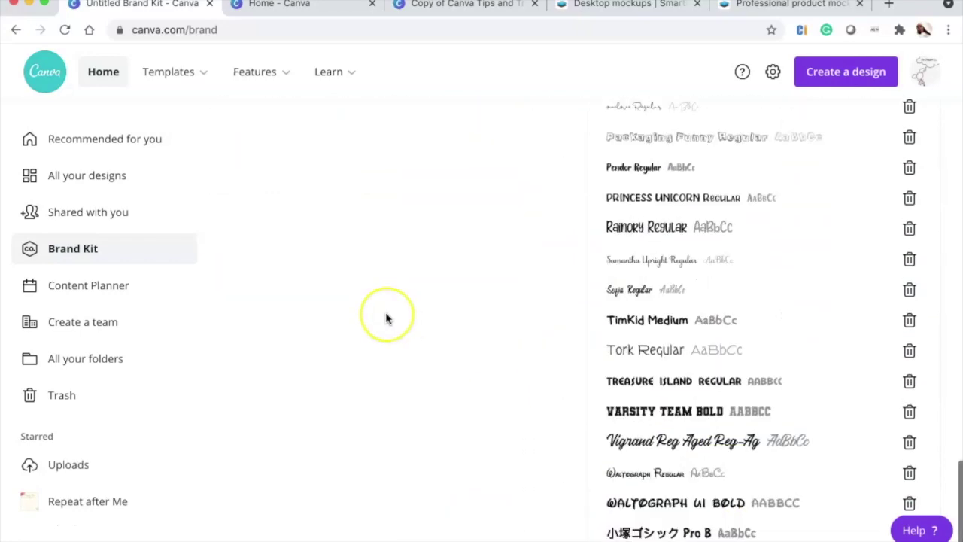
- Rename the brand kit as "Do Dream On's Brand Kit"
scroll(386, 318, "up", 15)
left_click(312, 141)
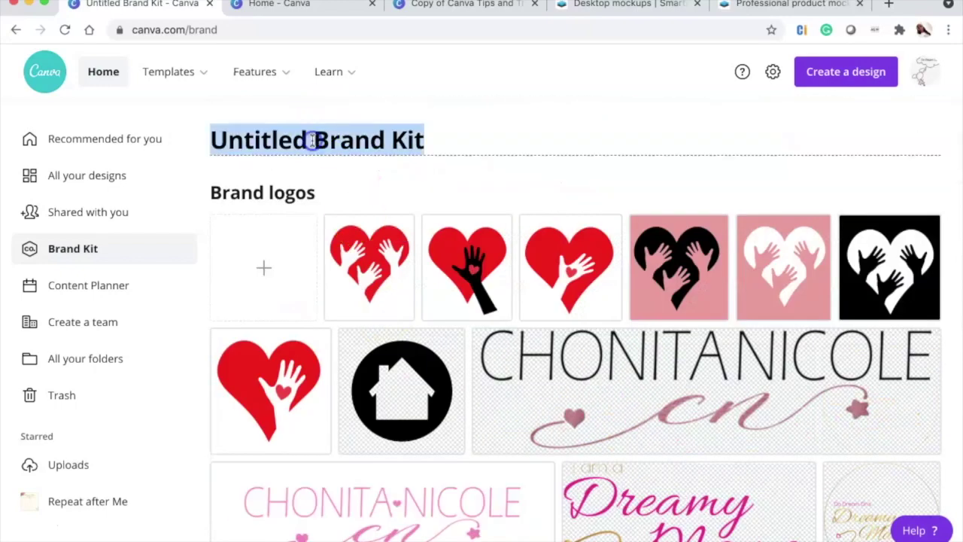
left_click(312, 141)
left_click_drag(305, 141, 189, 138)
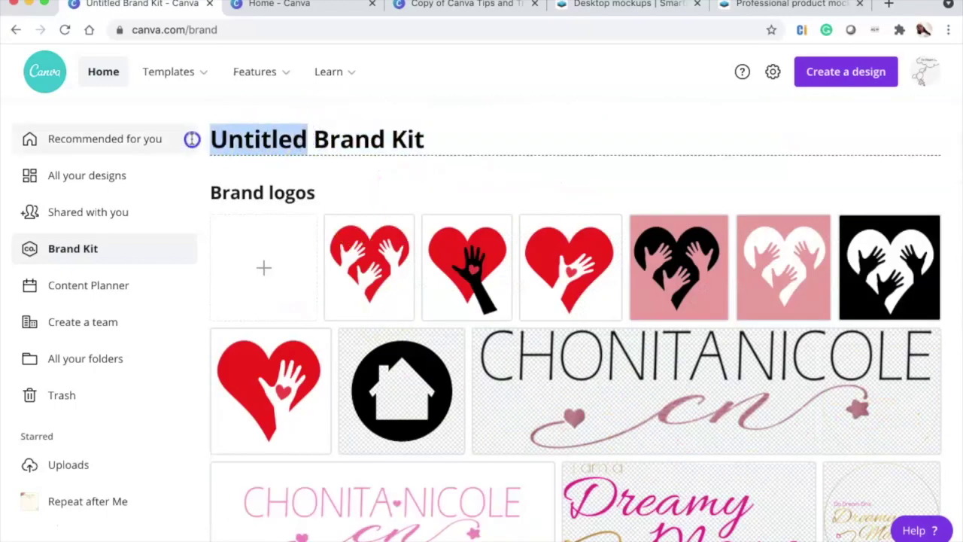
type("Do Dream On's")
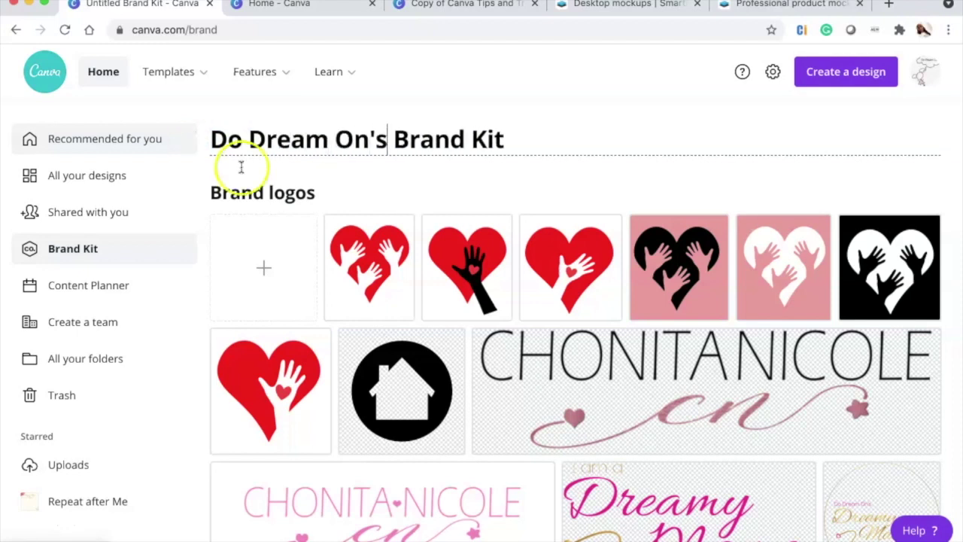
left_click(655, 192)
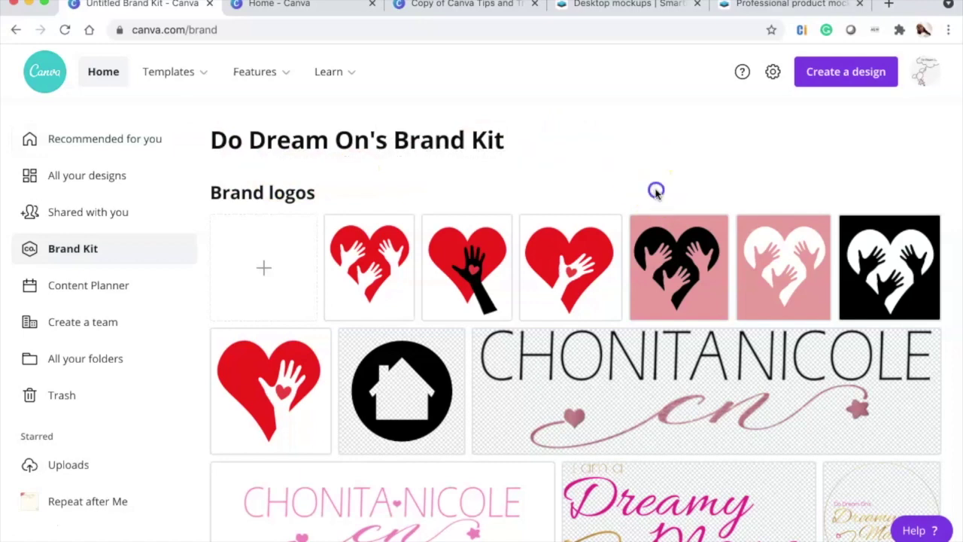
scroll(419, 213, "down", 3)
scroll(420, 215, "up", 3)
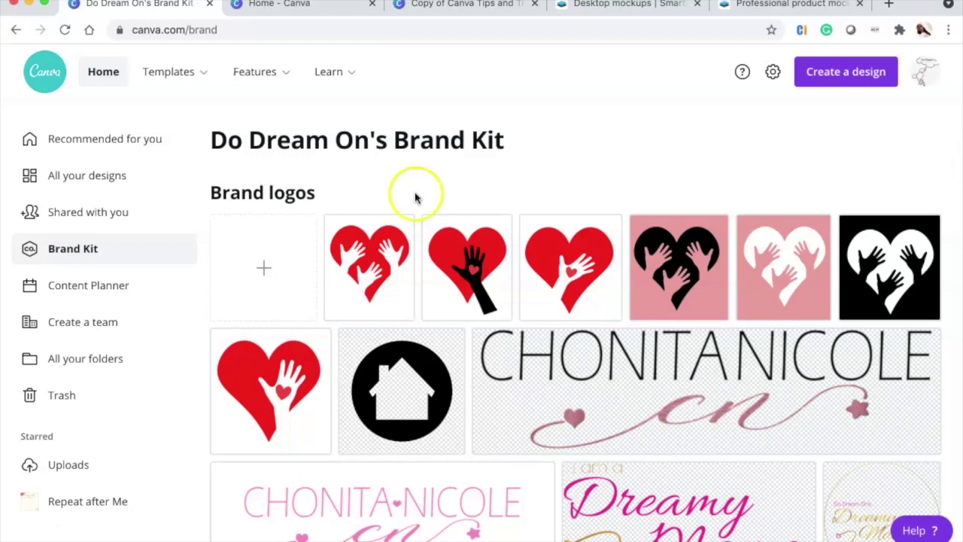
- Show the folders within the Canva Tips and Tricks design and look through the whole folder list
left_click(34, 535)
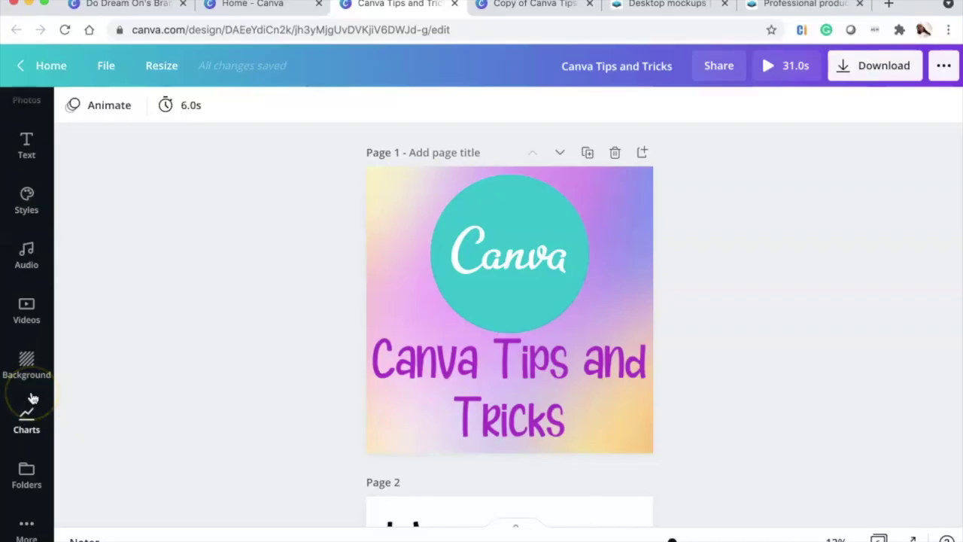
left_click(26, 463)
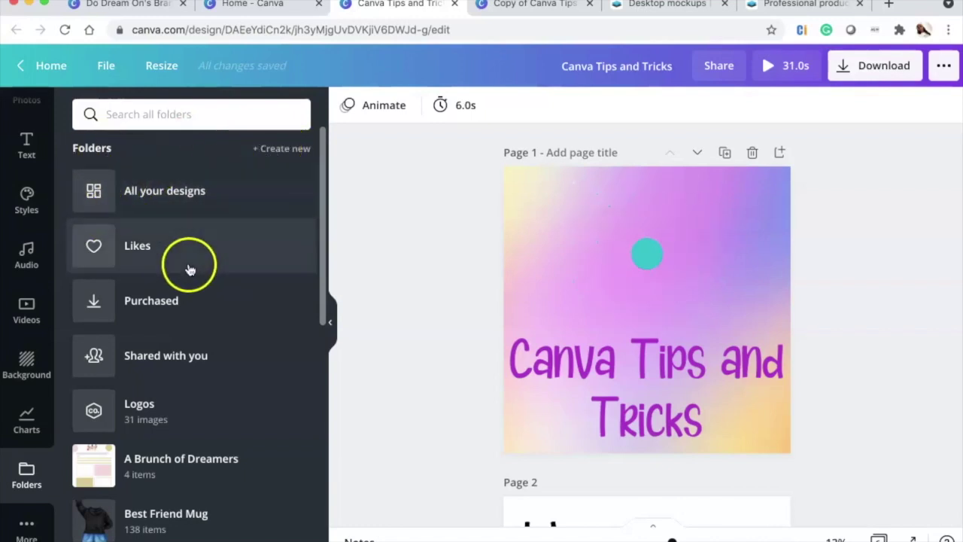
scroll(187, 265, "down", 2)
scroll(180, 254, "down", 1)
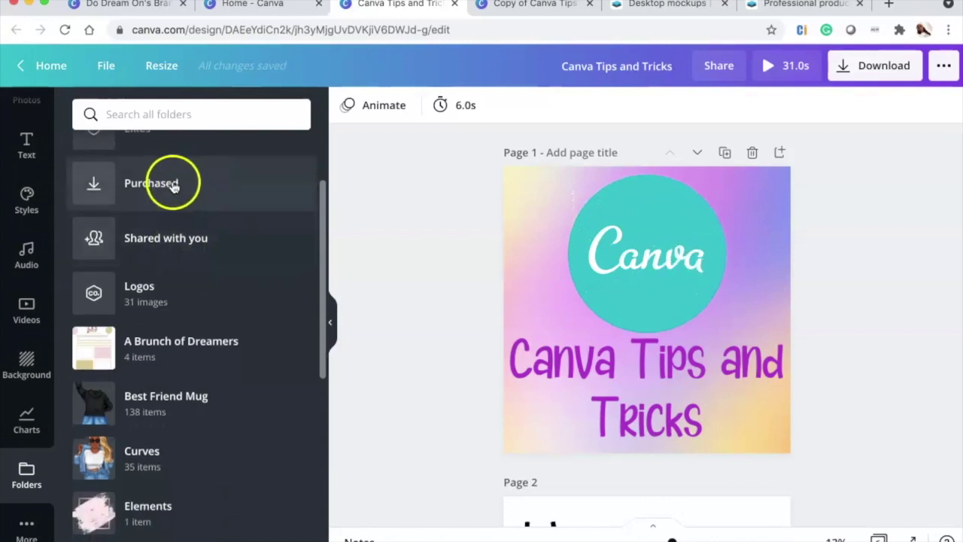
scroll(178, 245, "down", 2)
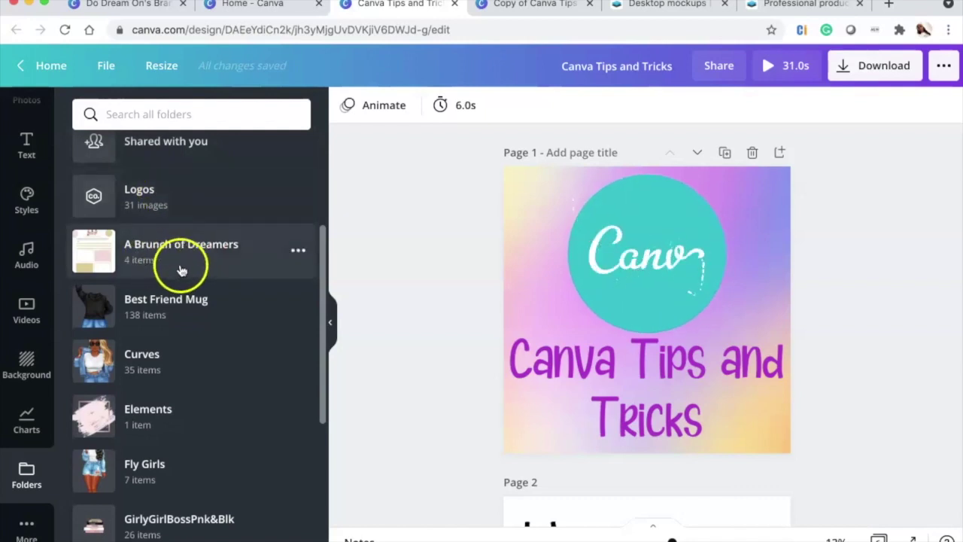
scroll(183, 368, "down", 5)
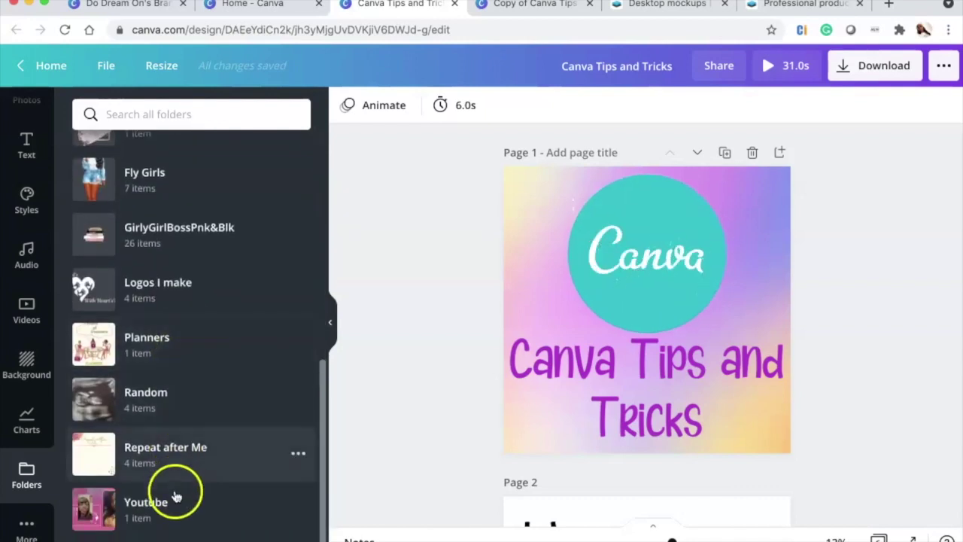
scroll(168, 334, "up", 2)
scroll(167, 334, "up", 7)
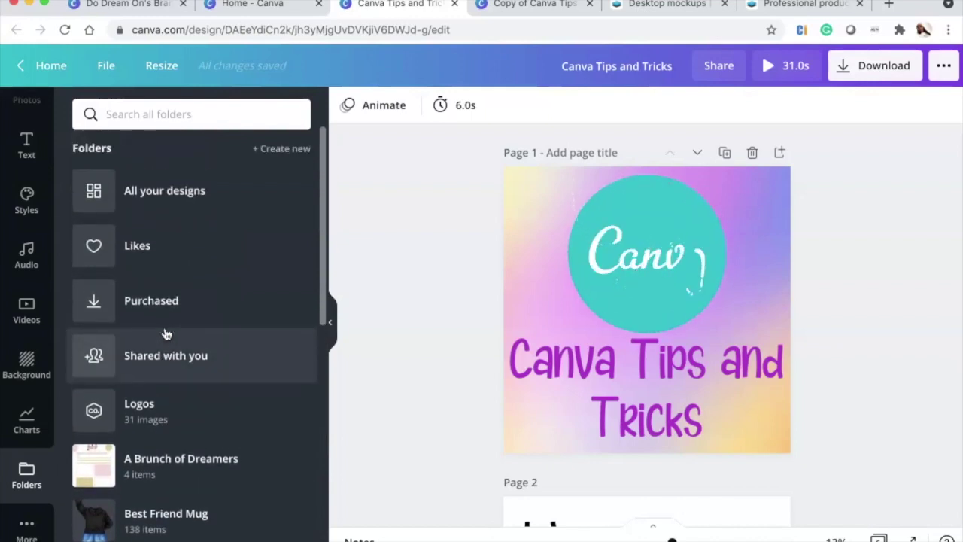
scroll(167, 334, "down", 3)
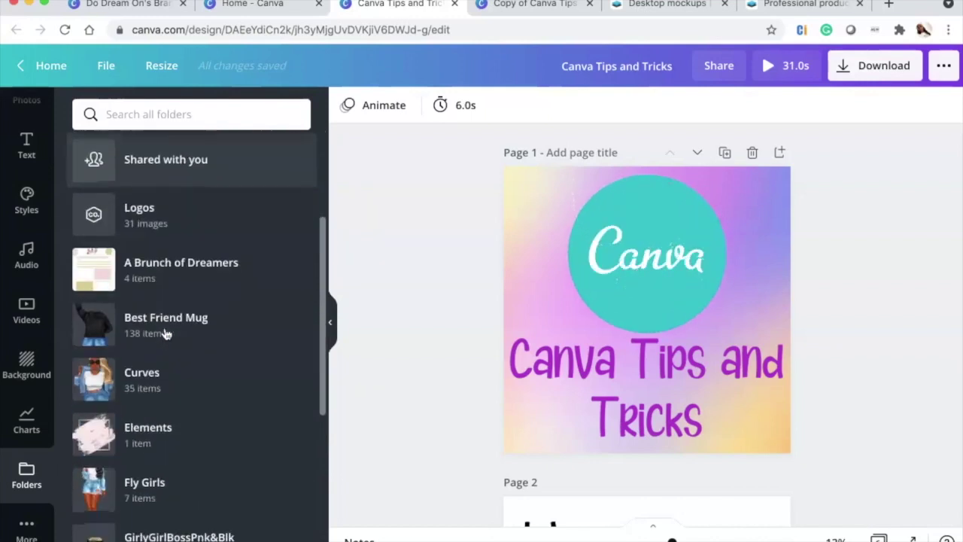
- Open the A Brunch of Dreamers folder, view the Pink and Blue Daily Planner's pages, and return to the folder's designs
left_click(176, 267)
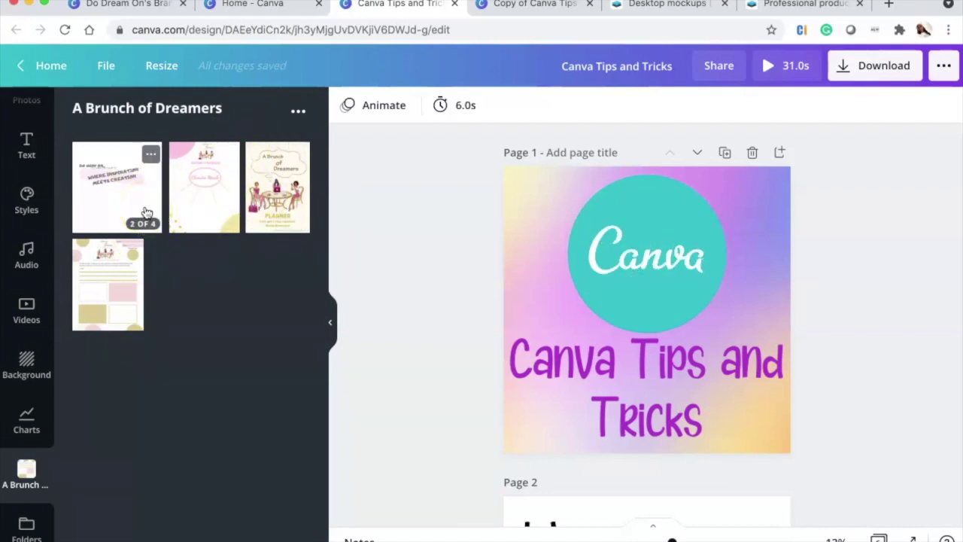
left_click(227, 206)
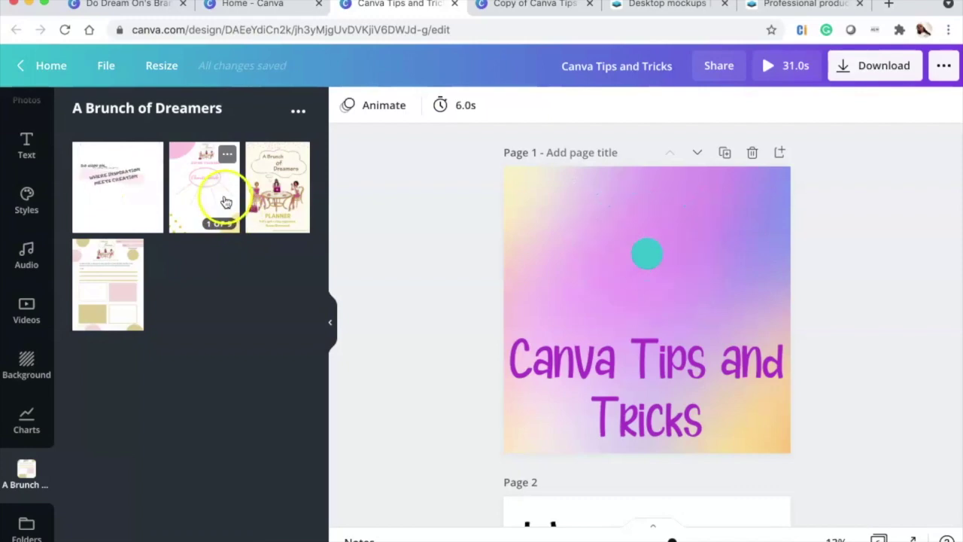
left_click(272, 197)
scroll(211, 264, "down", 5)
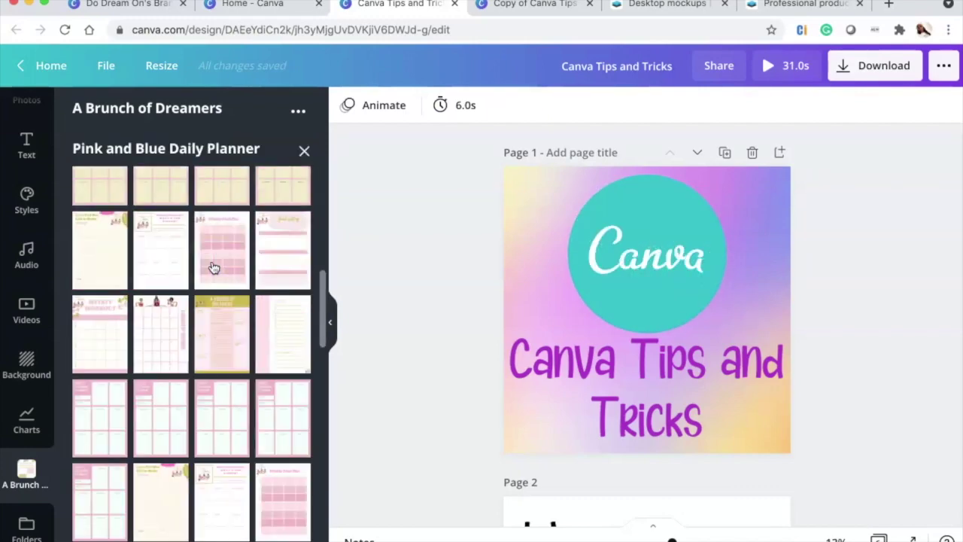
scroll(214, 268, "up", 3)
left_click(328, 143)
left_click(309, 151)
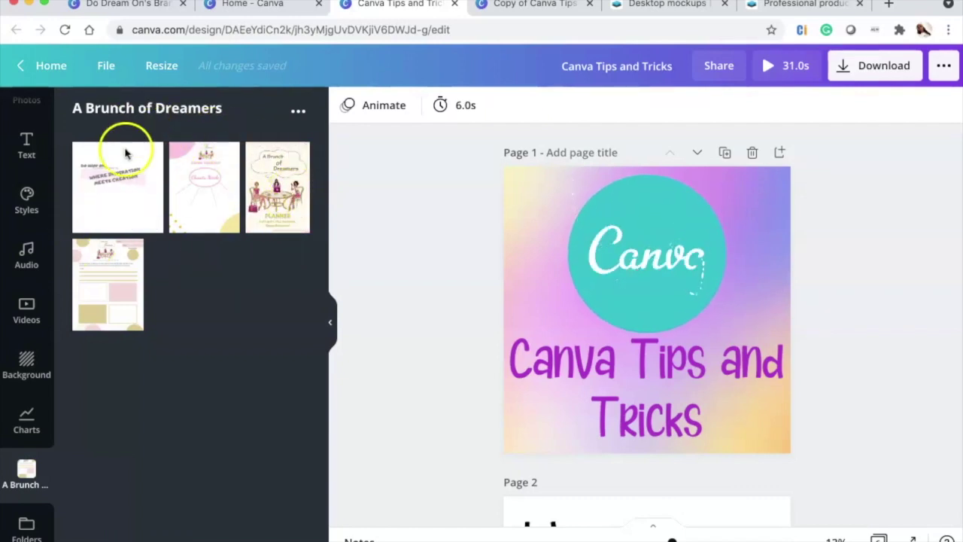
- Close the A Brunch of Dreamers folder and look over the list of all folders
left_click(10, 460)
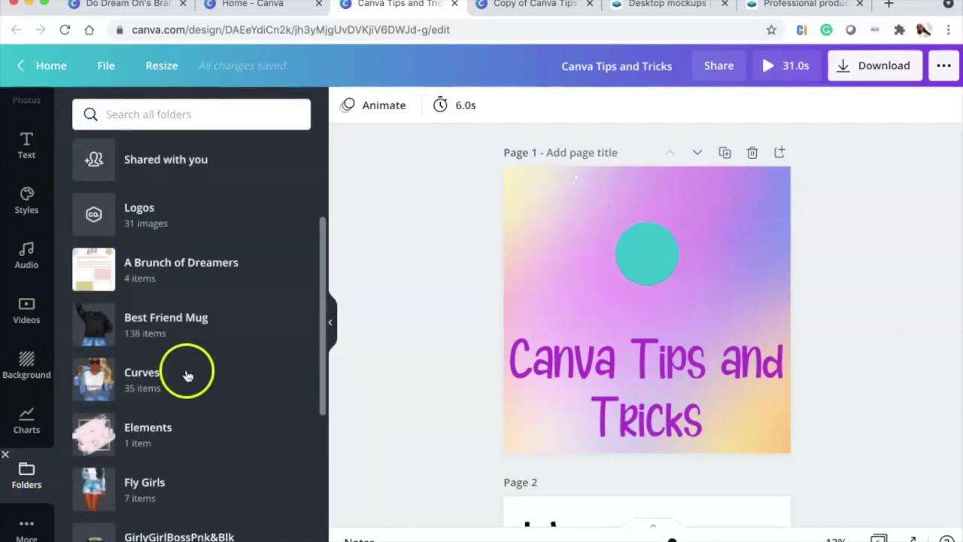
scroll(182, 248, "up", 3)
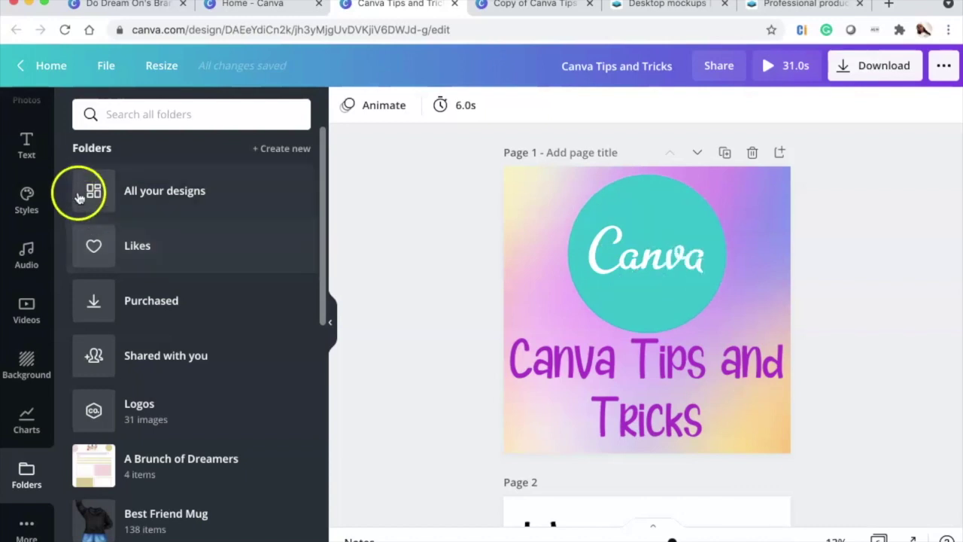
scroll(43, 176, "up", 4)
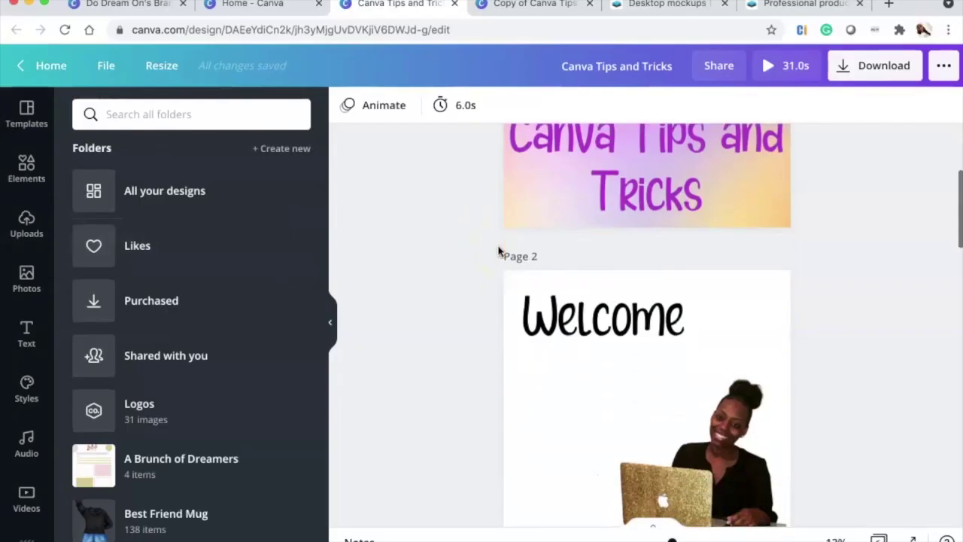
- Move the Welcome text on page 2 slightly down and to the right
scroll(499, 252, "down", 3)
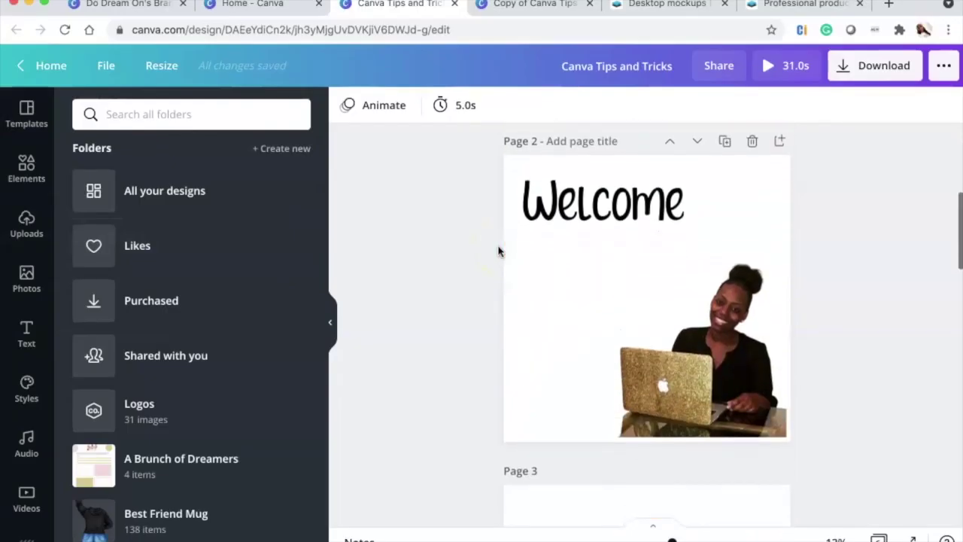
left_click_drag(589, 205, 603, 213)
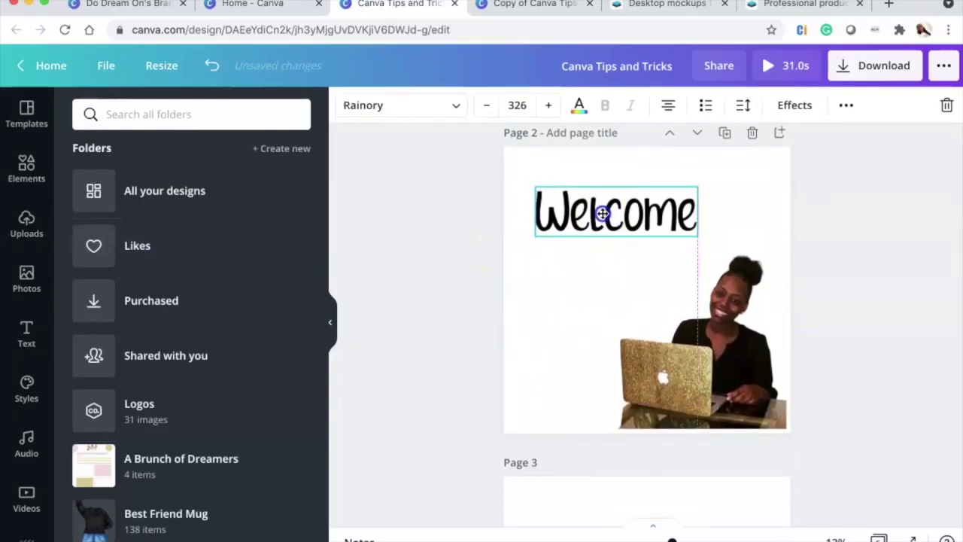
- Look through the element categories for page 4 and show the complete Frames collection
scroll(526, 335, "down", 6)
scroll(525, 336, "down", 3)
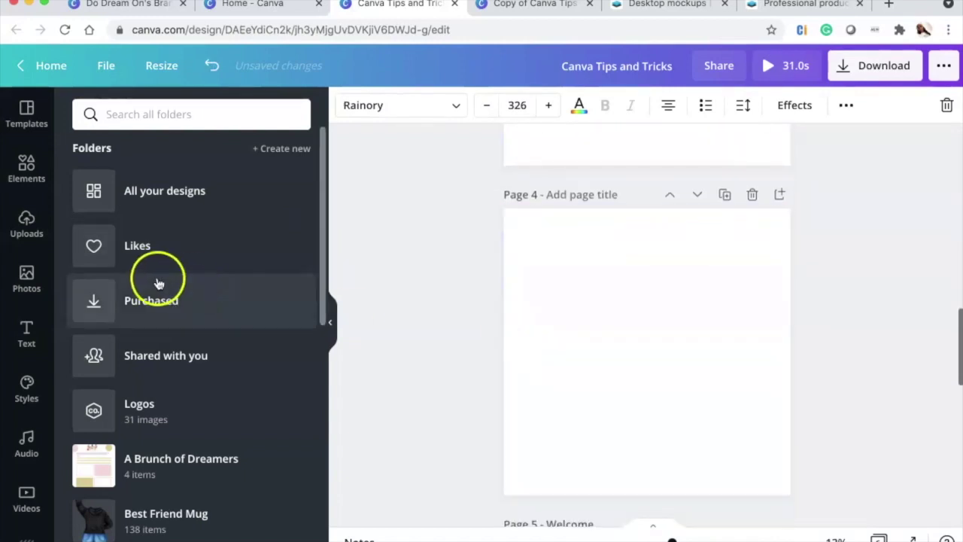
left_click(26, 172)
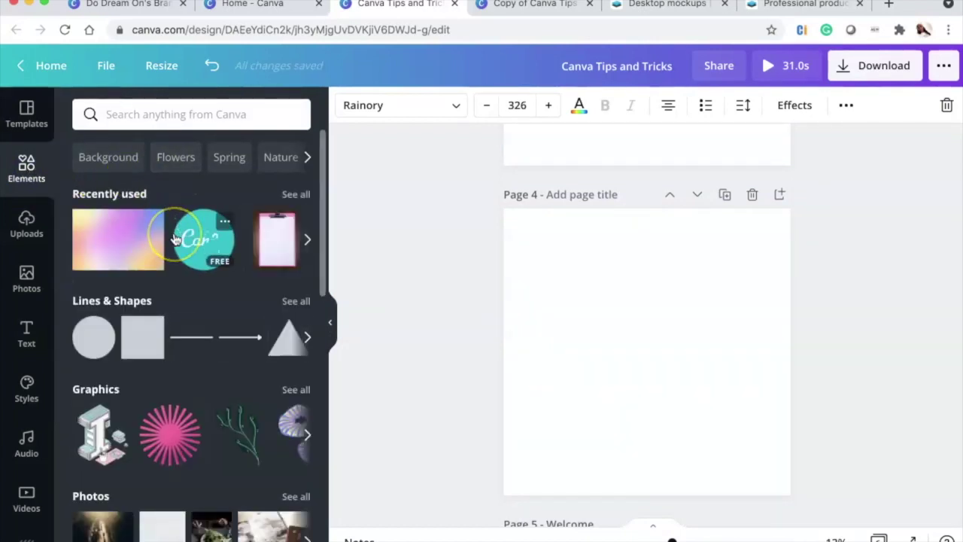
scroll(172, 236, "down", 5)
scroll(173, 240, "down", 1)
scroll(173, 240, "up", 5)
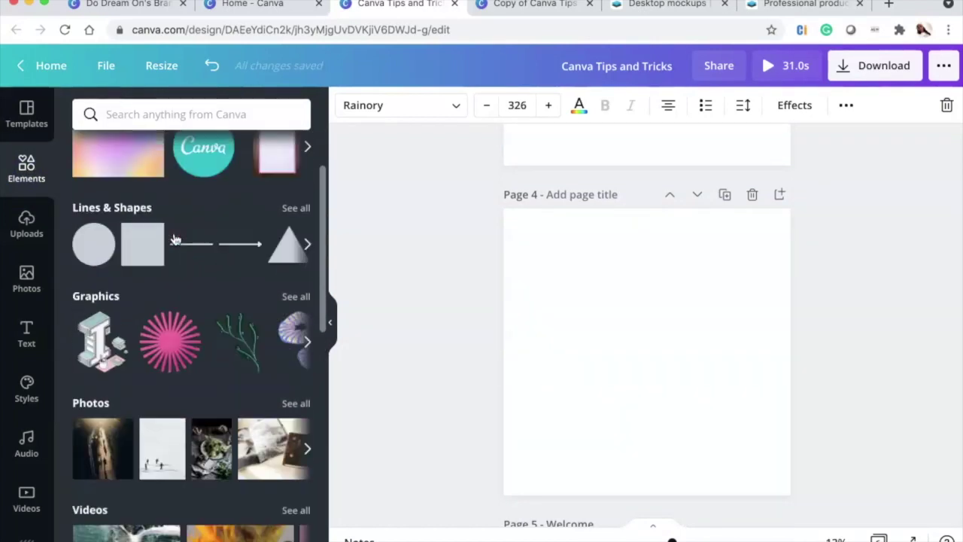
scroll(173, 239, "down", 8)
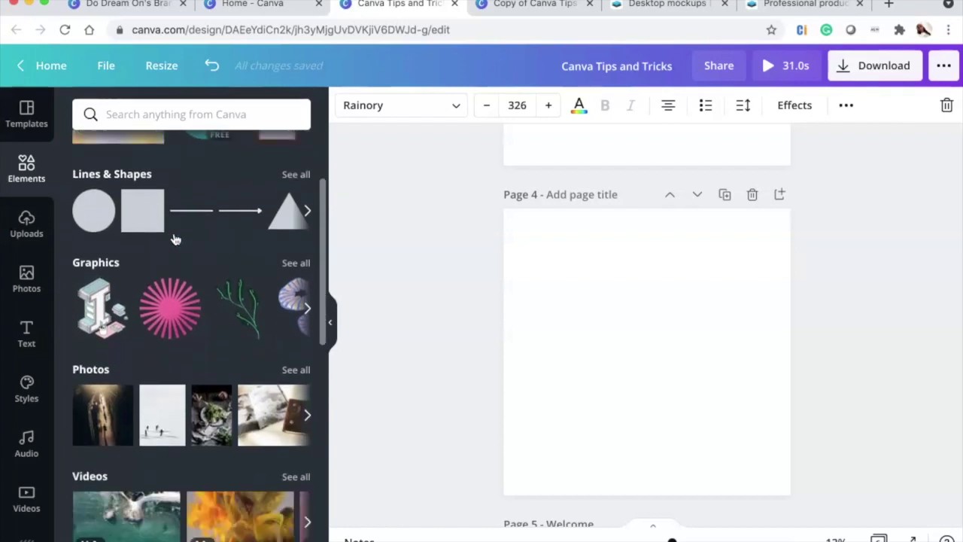
scroll(173, 240, "down", 1)
left_click(113, 313)
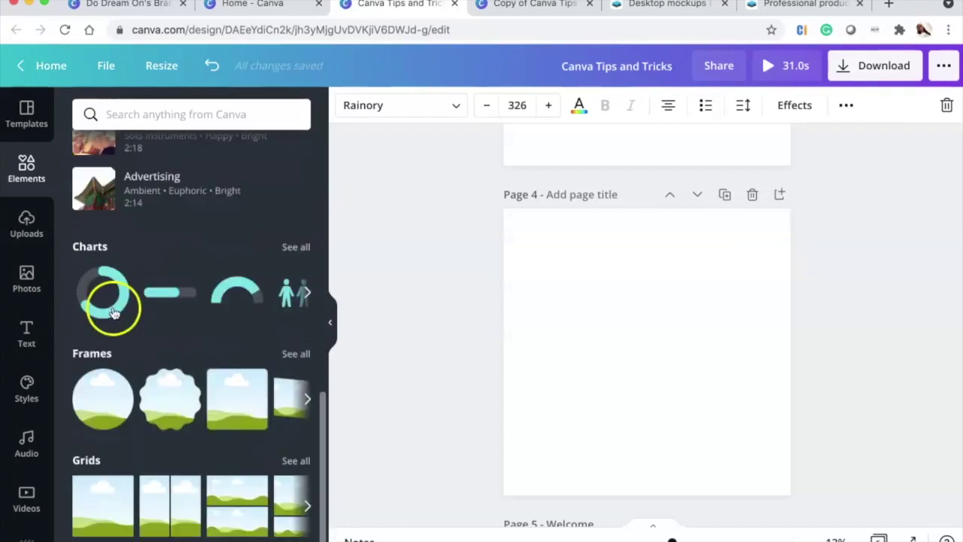
left_click(296, 354)
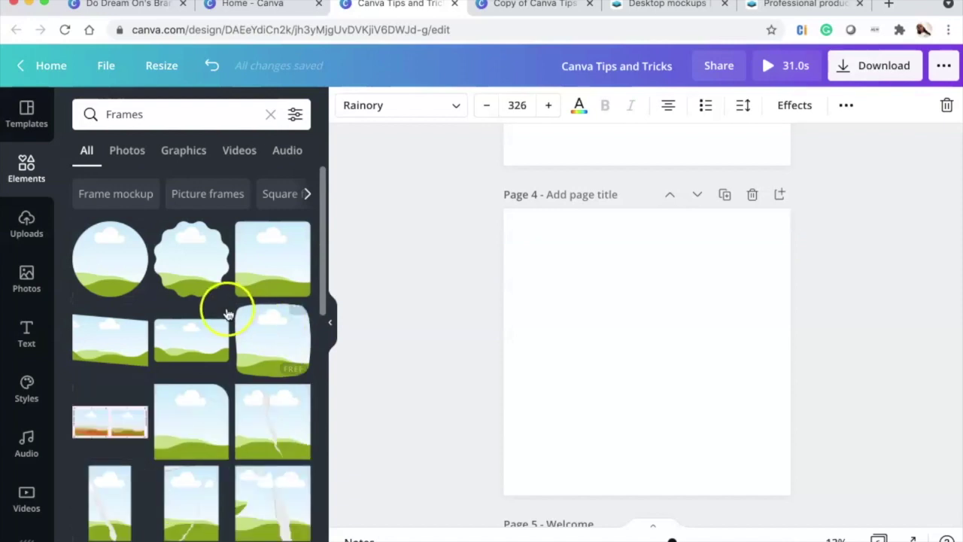
- Add the laptop frame to page 4, enlarge it to about 2,716 by 1,558, and centre it horizontally on the page
scroll(228, 315, "down", 10)
scroll(228, 315, "down", 5)
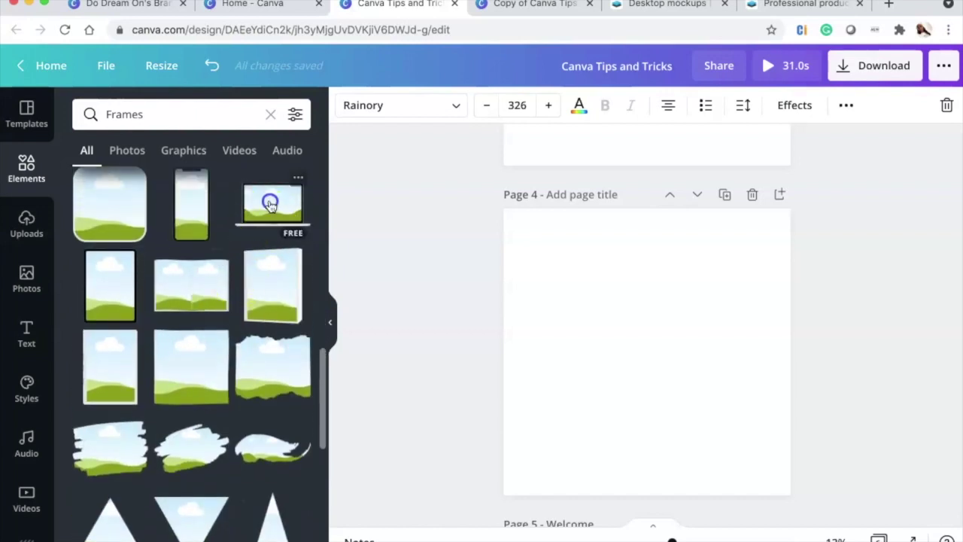
left_click(269, 205)
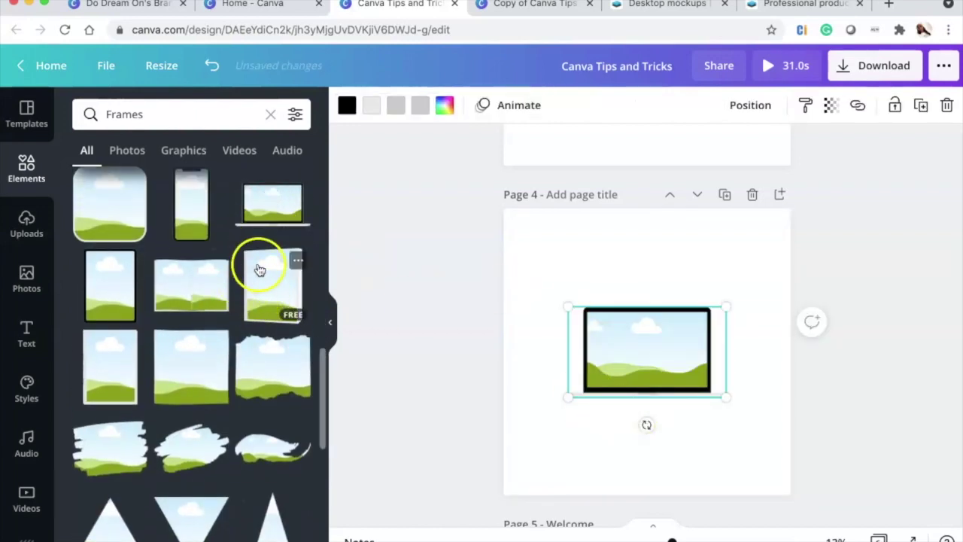
left_click_drag(760, 265, 806, 208)
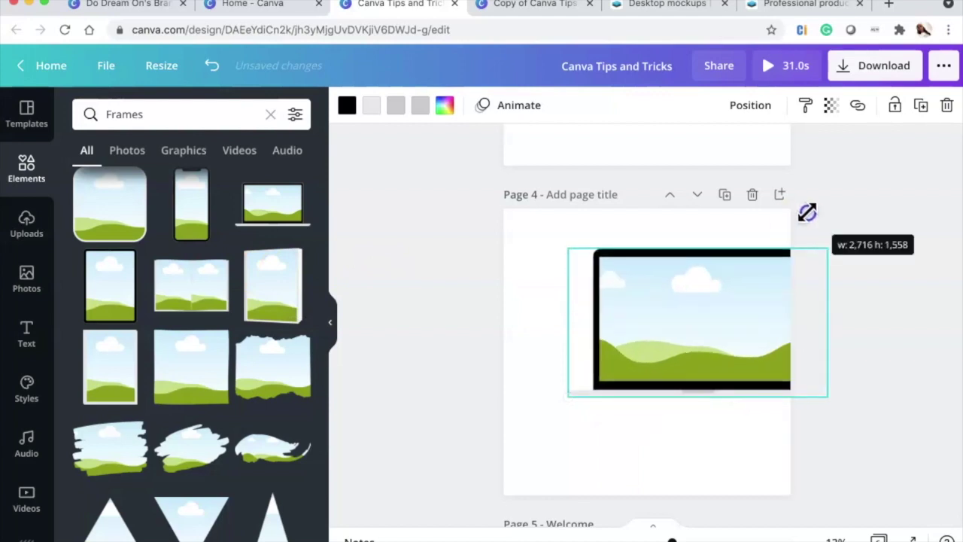
left_click_drag(699, 323, 649, 332)
left_click_drag(641, 337, 646, 337)
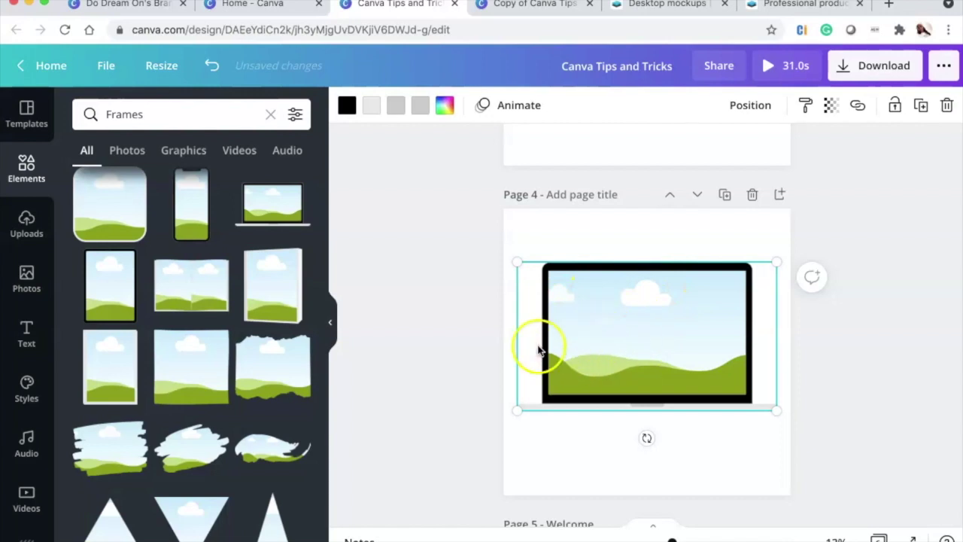
- Fill the laptop frame on page 4 with the uploaded Instagram profile screenshot
left_click(24, 223)
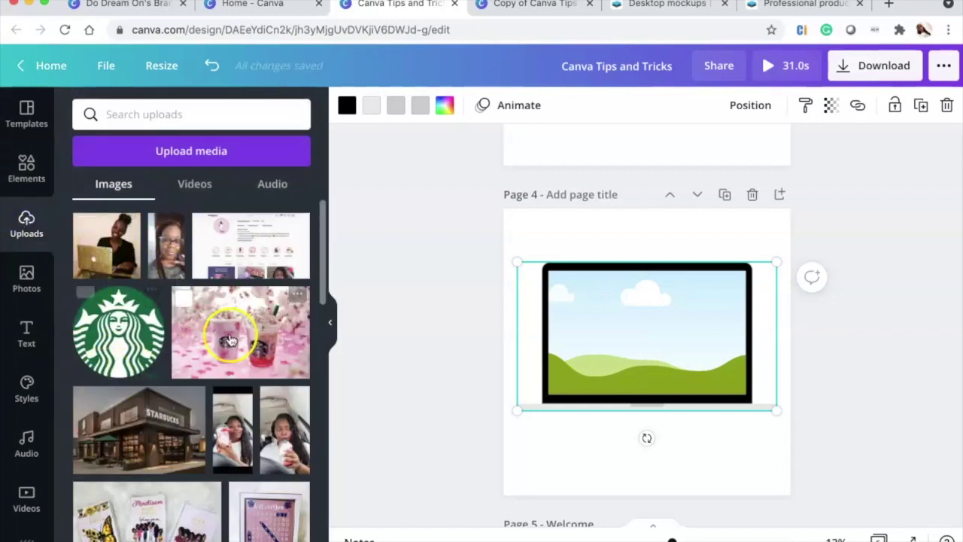
left_click_drag(219, 252, 565, 320)
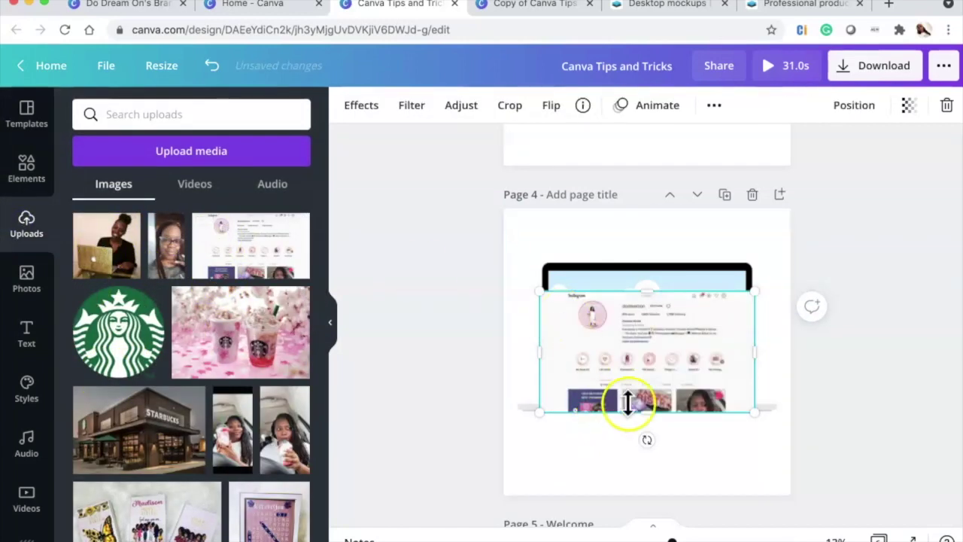
left_click_drag(635, 389, 631, 359)
left_click(683, 315)
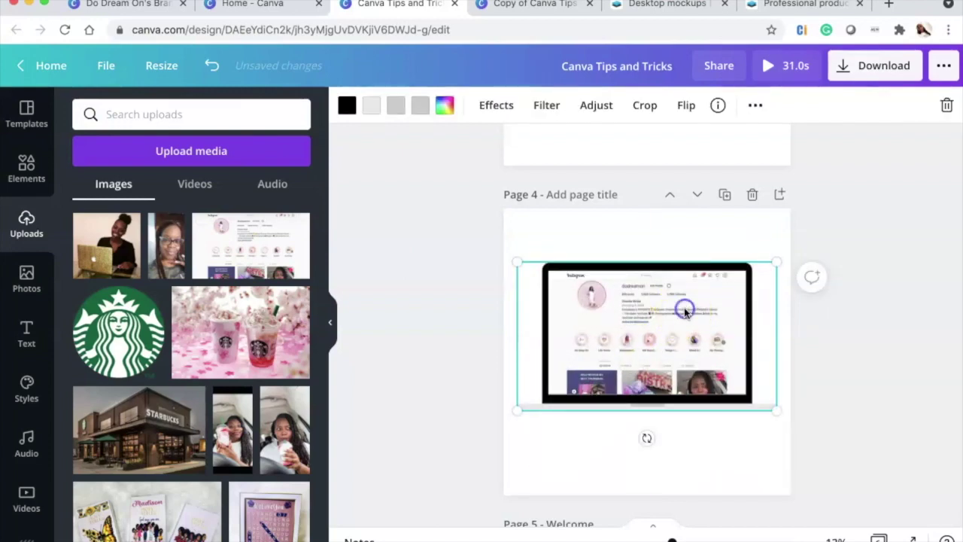
left_click(774, 325)
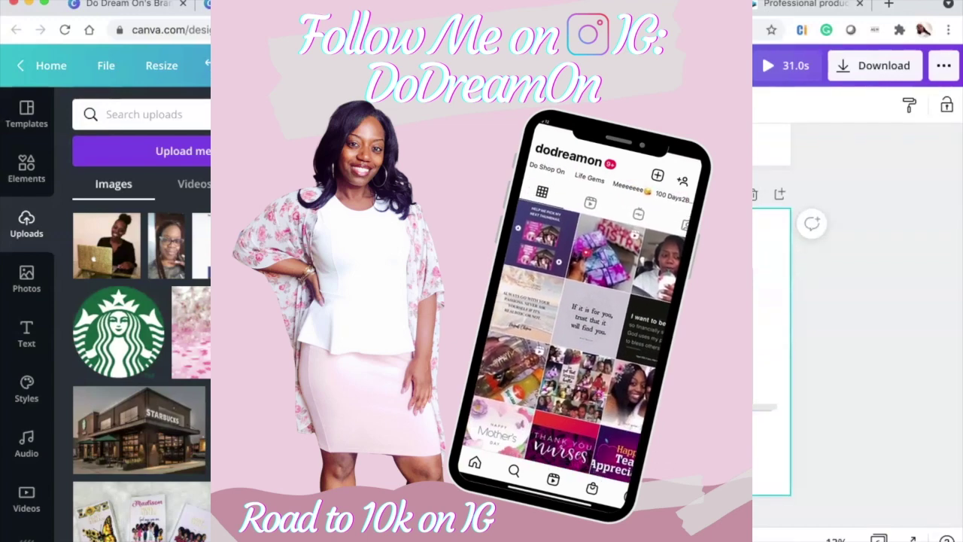
left_click(764, 335)
- Adjust the position of the Instagram screenshot inside the laptop frame and apply the crop
double_click(649, 318)
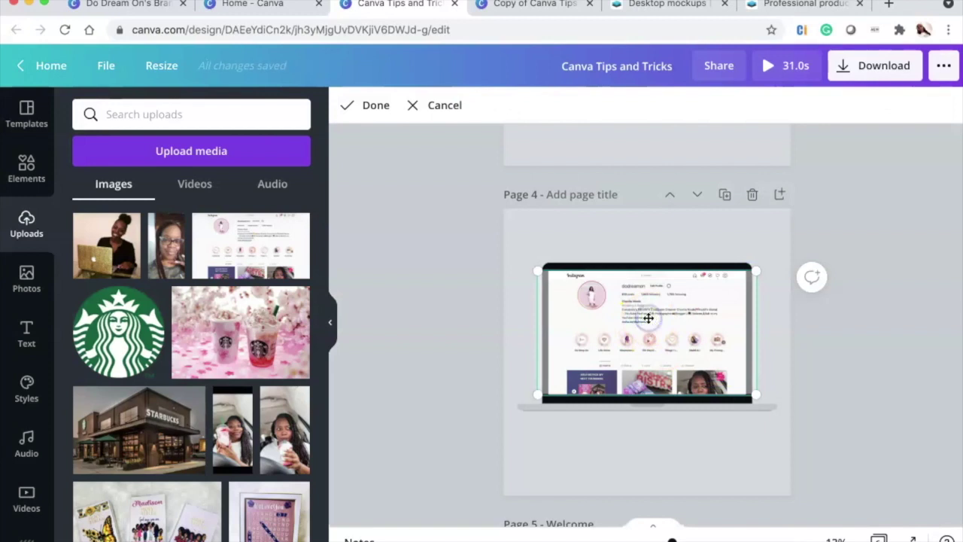
left_click_drag(613, 322, 660, 294)
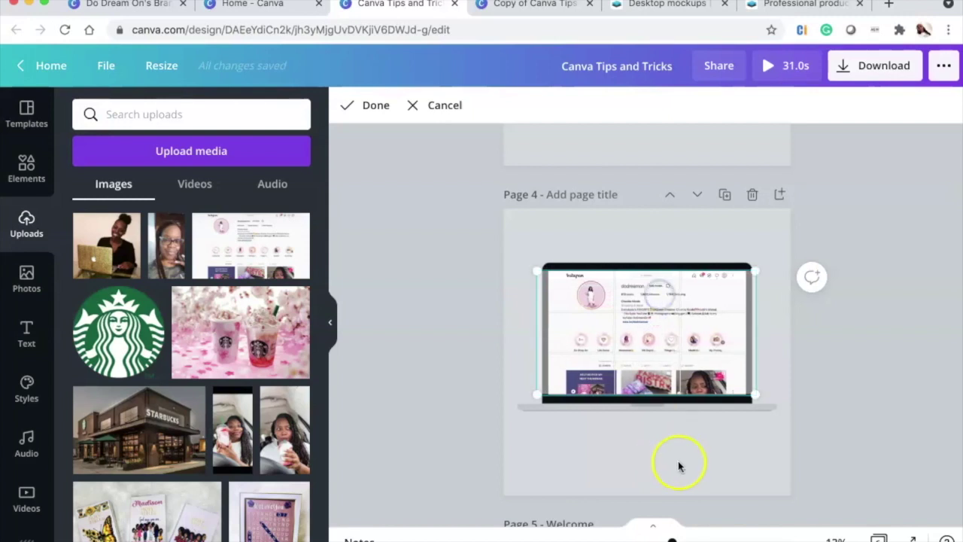
left_click(678, 466)
left_click(643, 229)
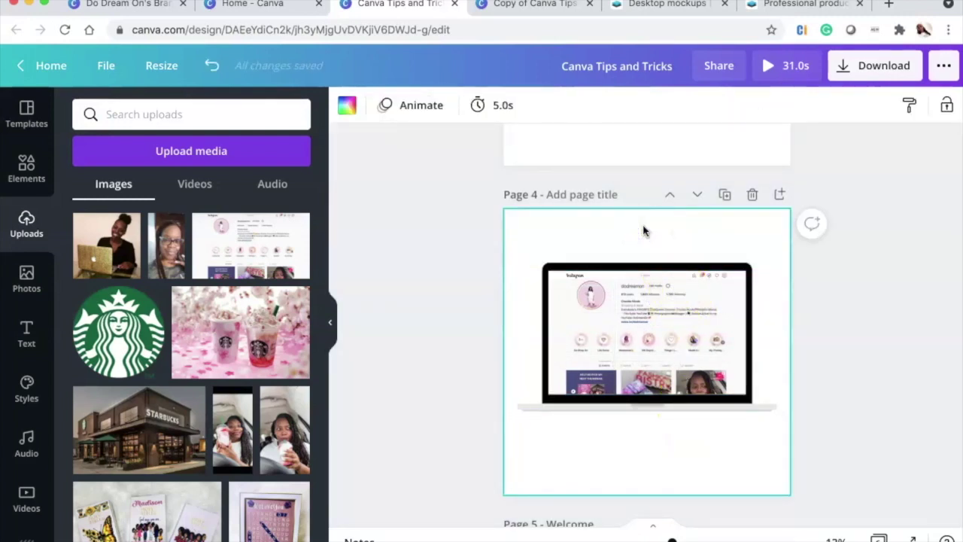
- Add a blank page after page 4 and place the angled book-shaped frame on it
left_click(779, 196)
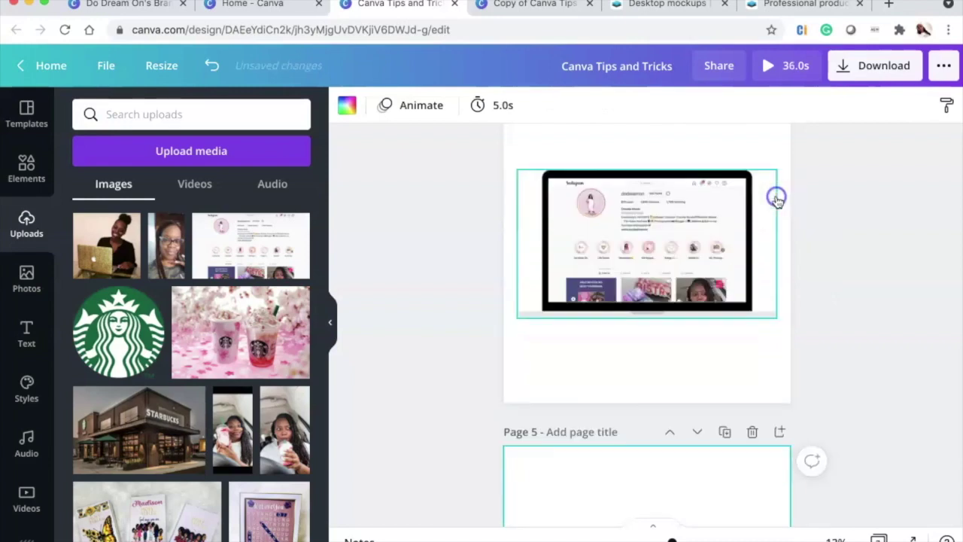
left_click(27, 167)
left_click(270, 290)
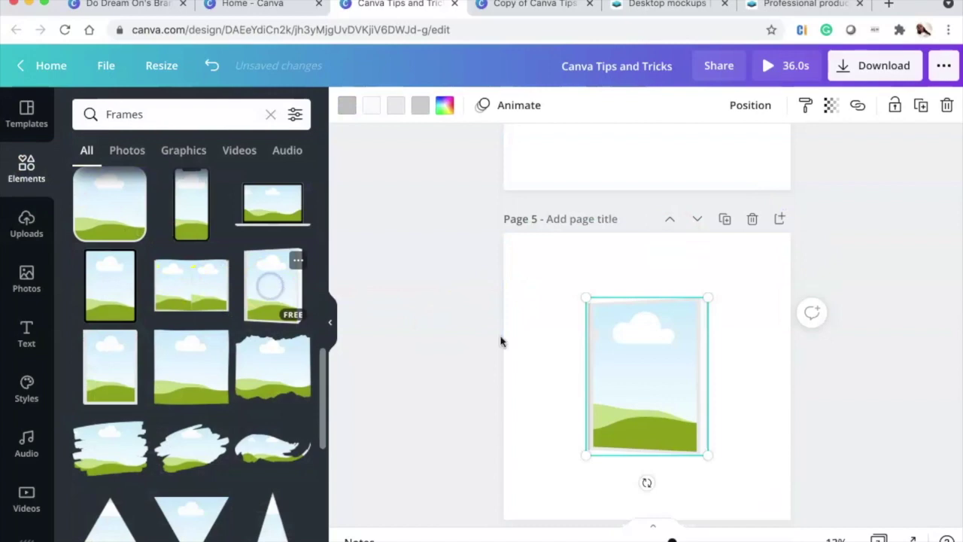
- Fill the book-shaped frame on page 5 with the uploaded #MOMLIFE sunflower image
left_click(28, 222)
scroll(262, 323, "down", 10)
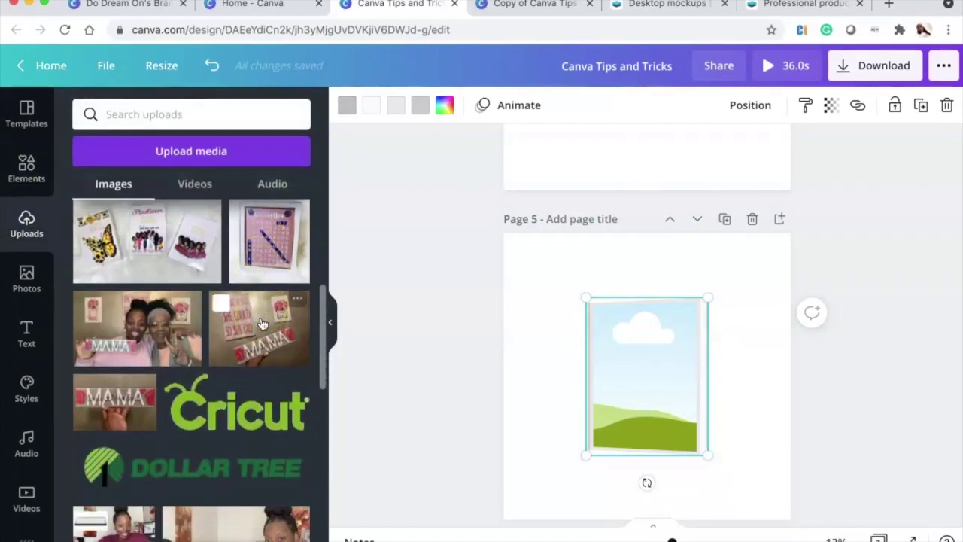
scroll(261, 323, "down", 5)
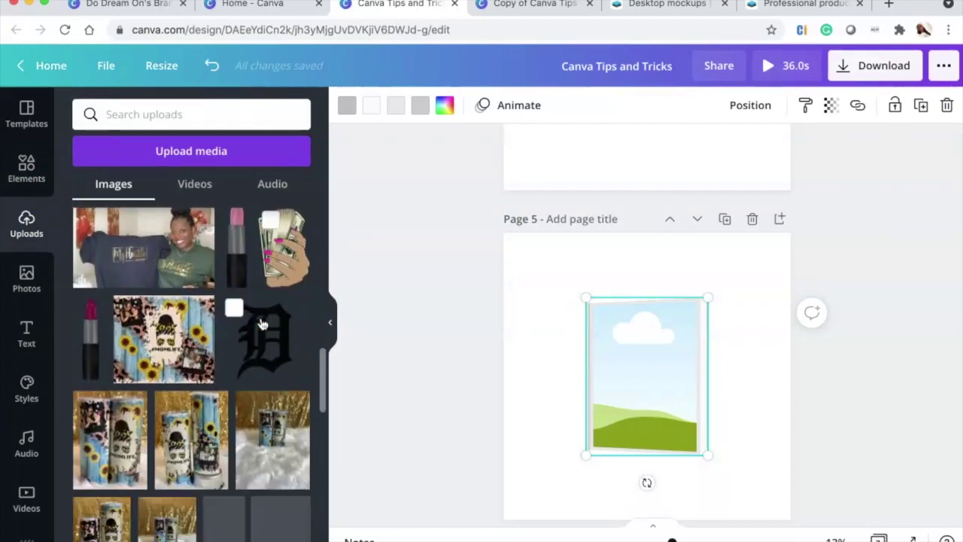
left_click(188, 257)
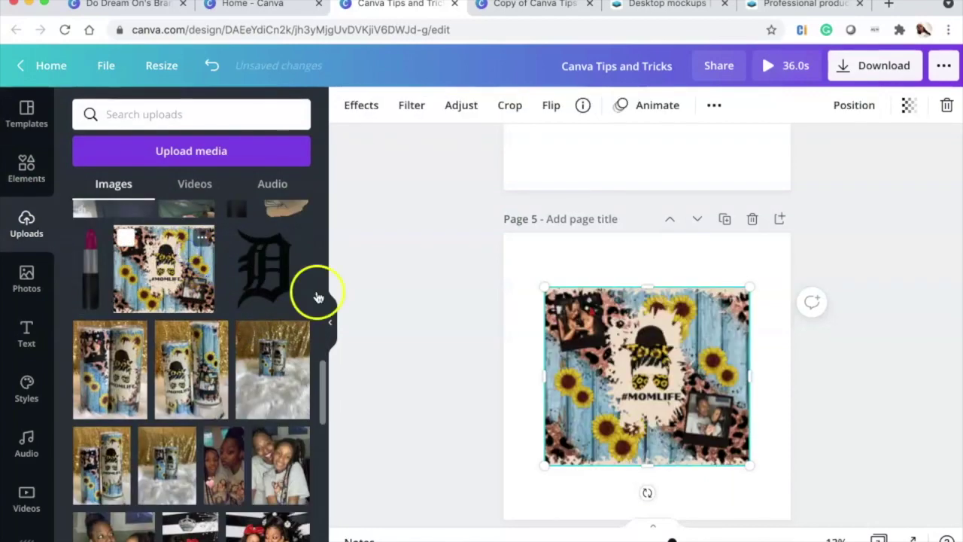
left_click_drag(570, 398, 671, 339)
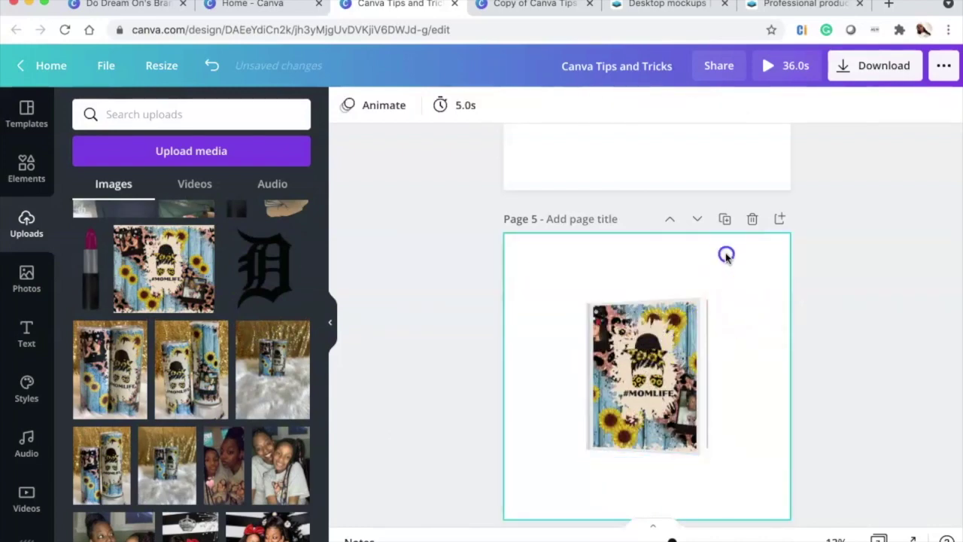
- Enlarge and reposition the filled book-shaped frame, and delete page 5 with it
left_click(703, 404)
left_click(692, 436)
left_click_drag(703, 454, 788, 506)
left_click_drag(691, 364, 687, 366)
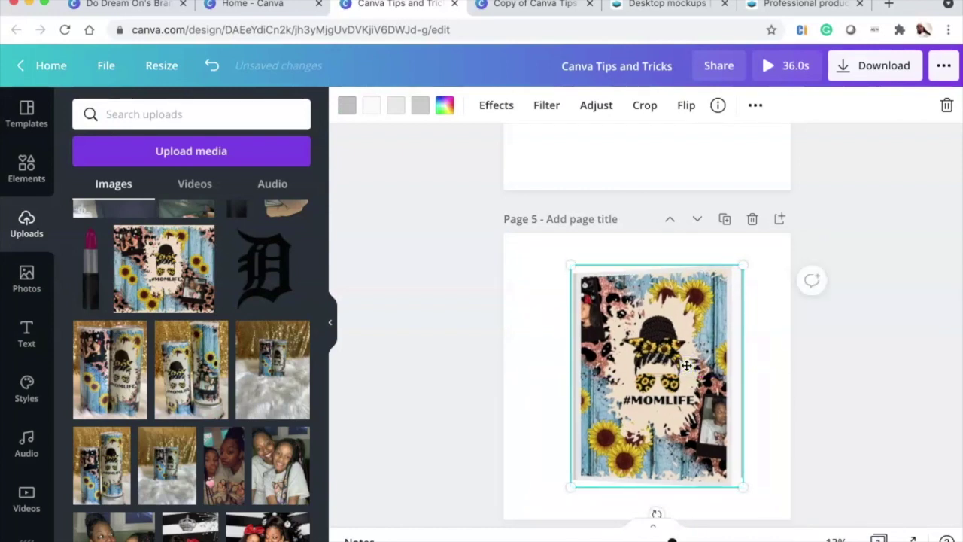
left_click(752, 218)
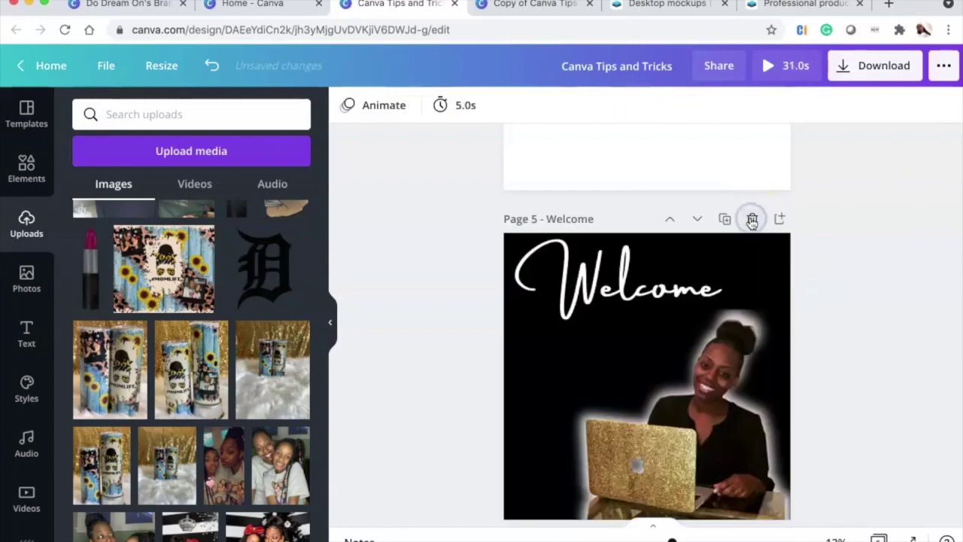
- Move the Welcome text on page 2 higher and shift the laptop photo up and to the left
scroll(753, 224, "up", 4)
scroll(752, 223, "up", 2)
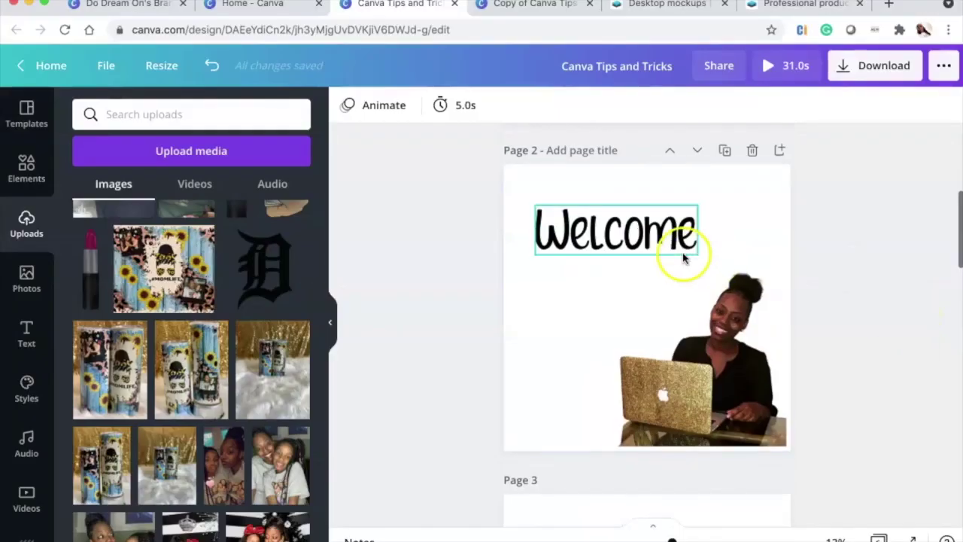
left_click(636, 226)
left_click_drag(637, 225, 629, 201)
left_click_drag(721, 348, 699, 329)
- Look through the image effects for the laptop photo on page 2 and connect the Glitch effect by PhotoMosh
left_click(721, 298)
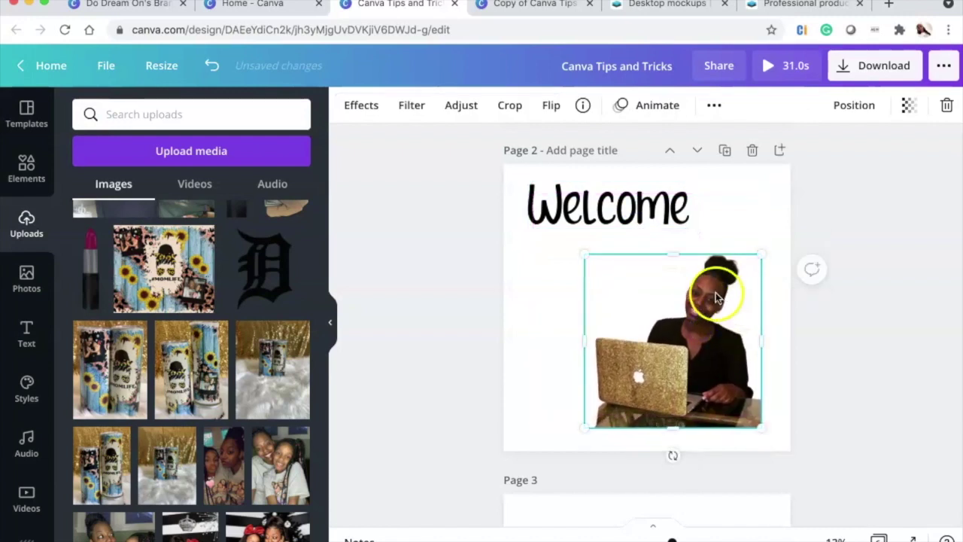
left_click(352, 113)
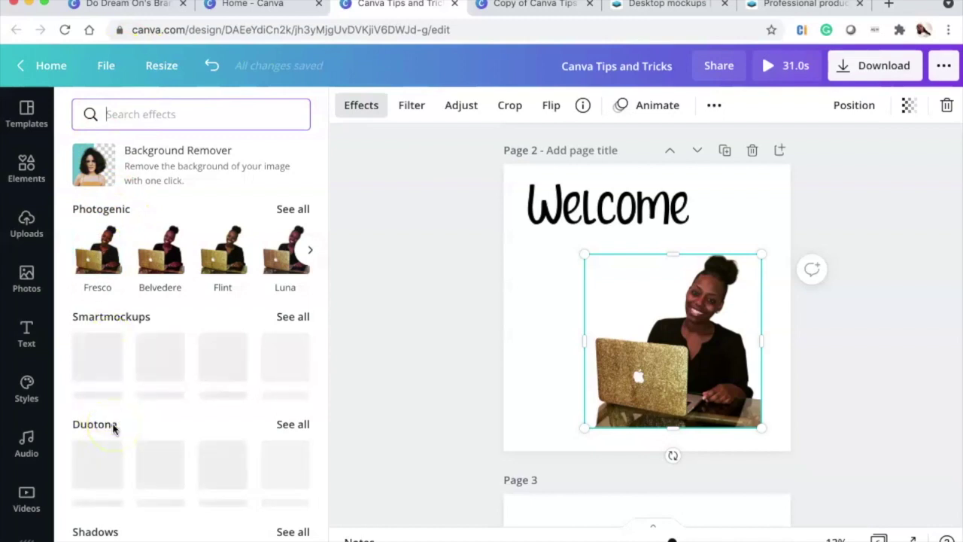
scroll(196, 406, "down", 10)
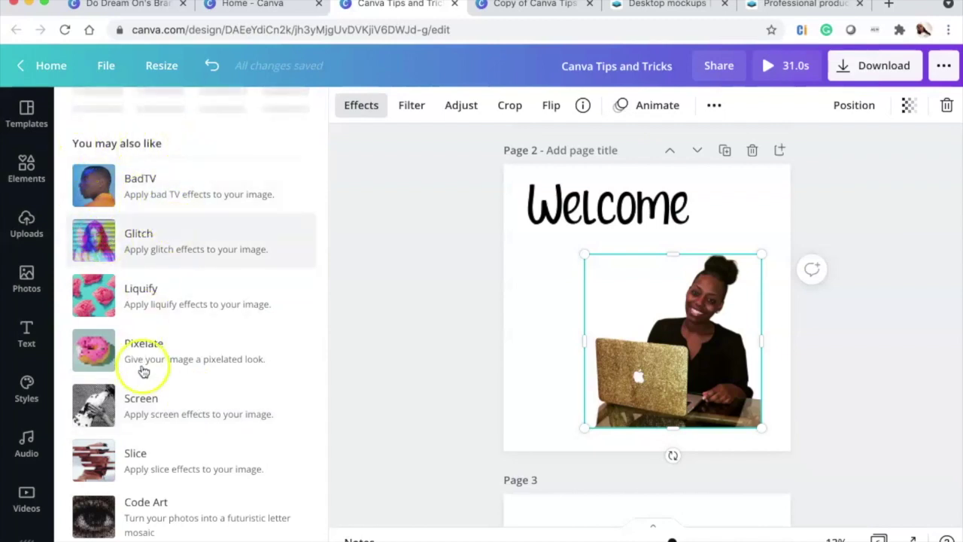
scroll(188, 384, "up", 10)
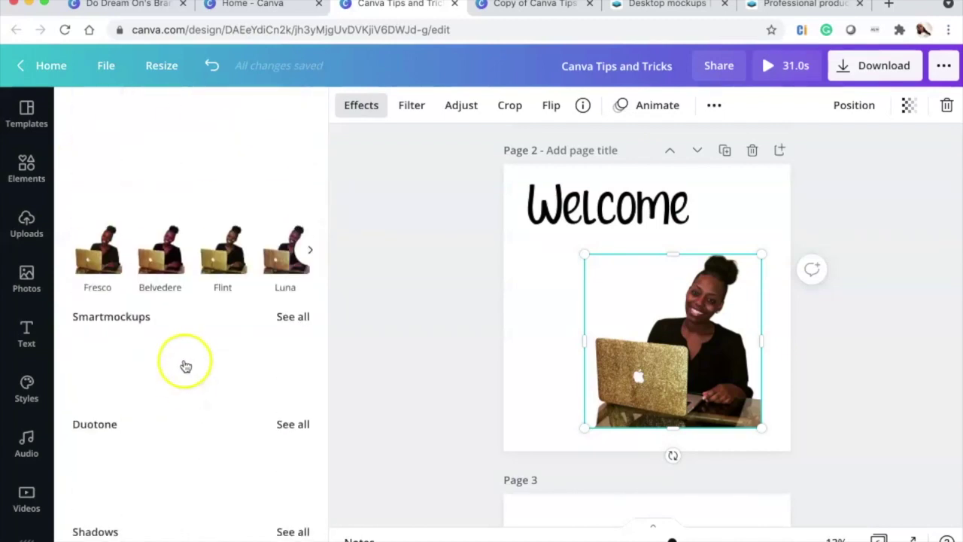
scroll(183, 348, "down", 10)
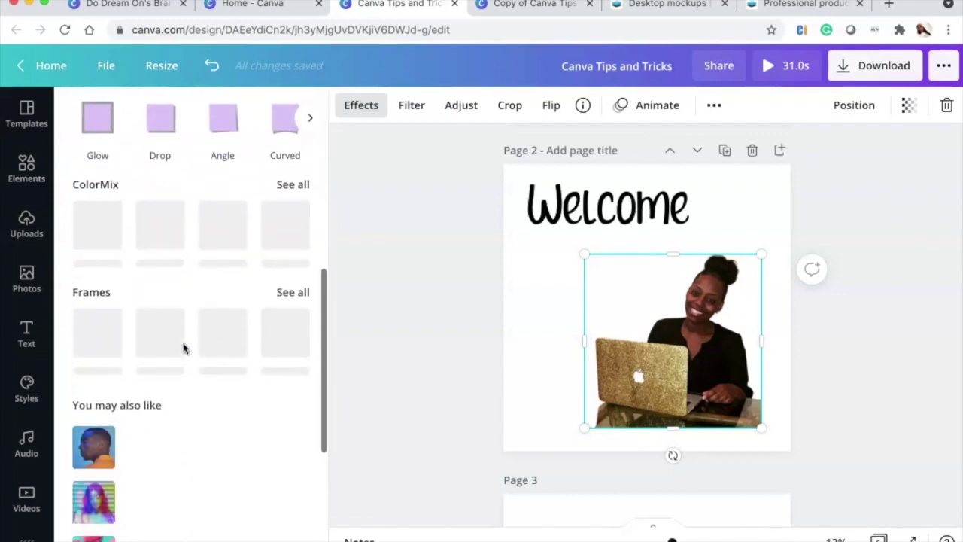
scroll(183, 346, "down", 3)
left_click(184, 329)
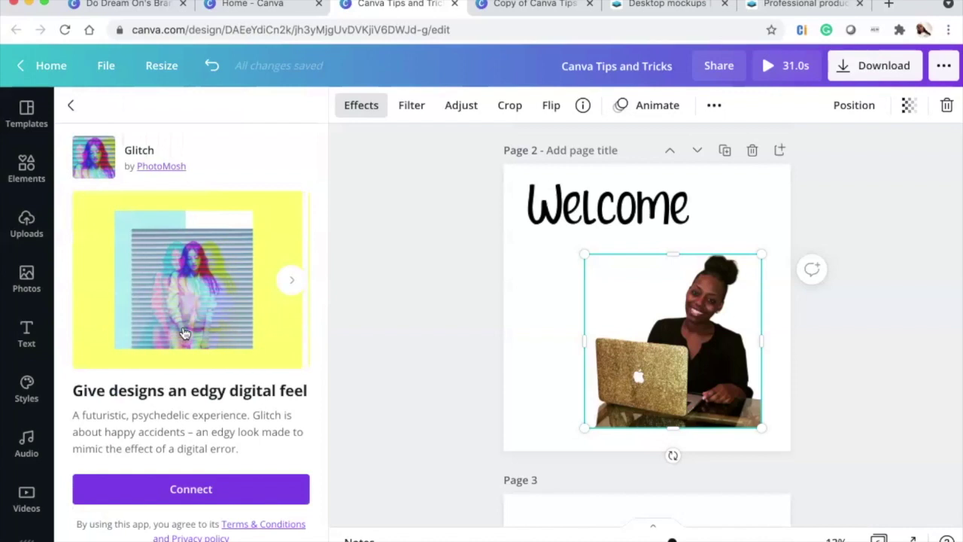
left_click(191, 491)
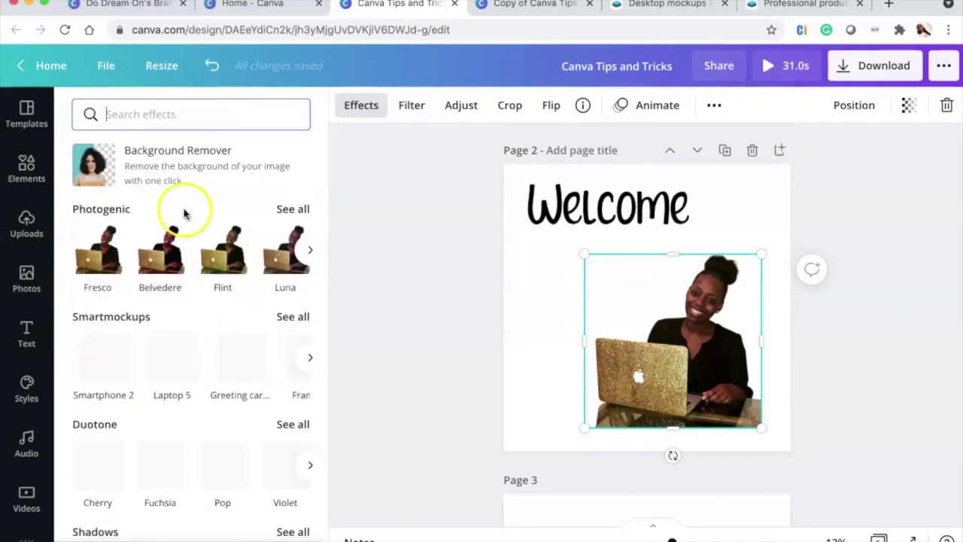
- Browse the effects and Duotone presets, try Amber on the laptop photo, and undo it
left_click(160, 247)
scroll(164, 258, "down", 3)
scroll(164, 257, "down", 5)
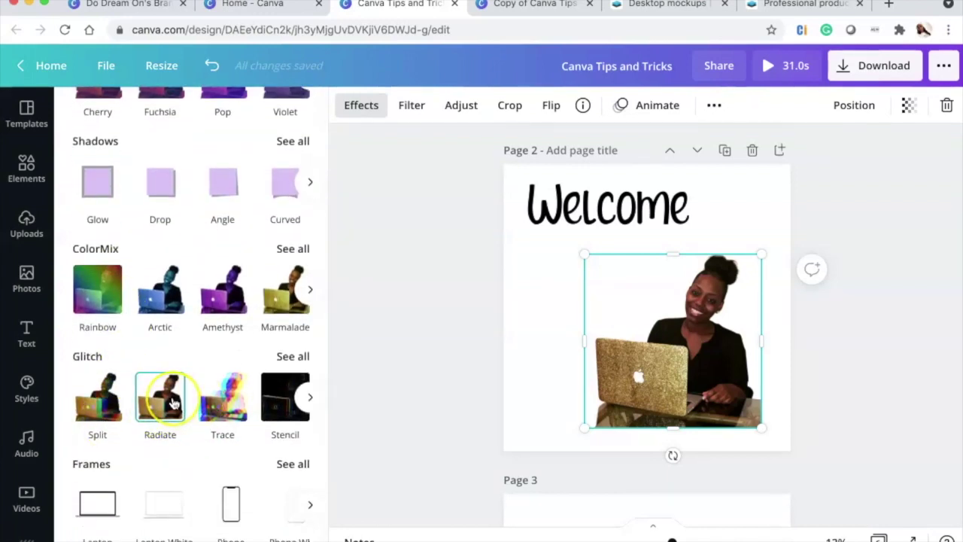
scroll(172, 402, "up", 3)
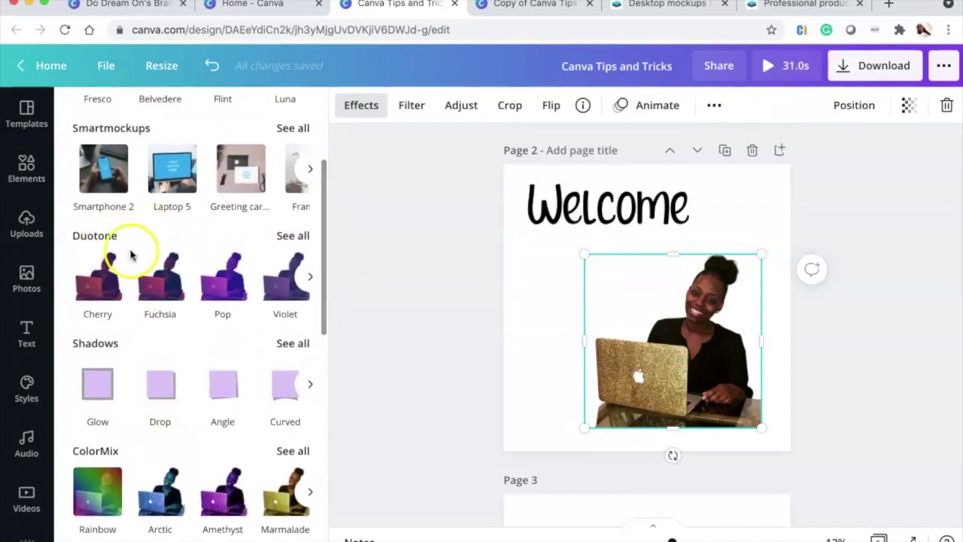
left_click(295, 236)
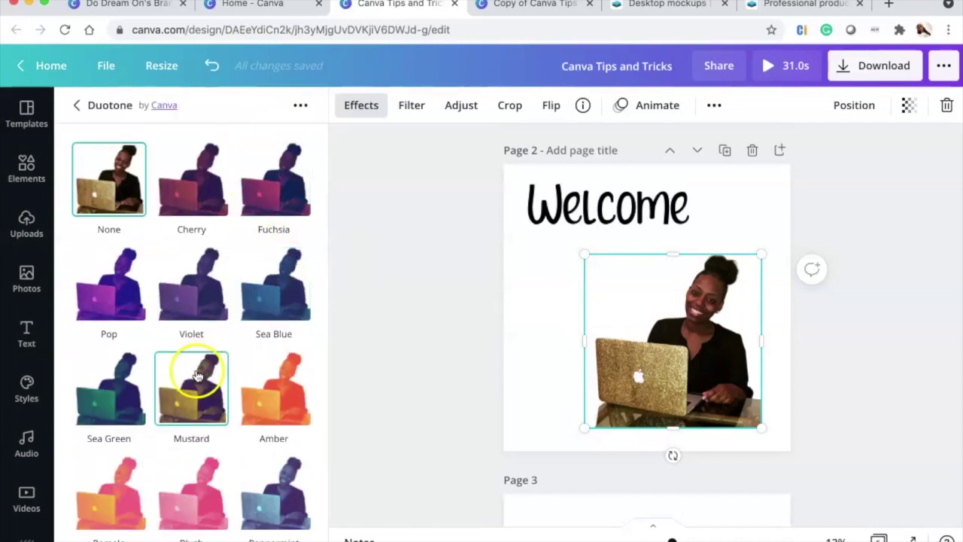
scroll(223, 366, "down", 5)
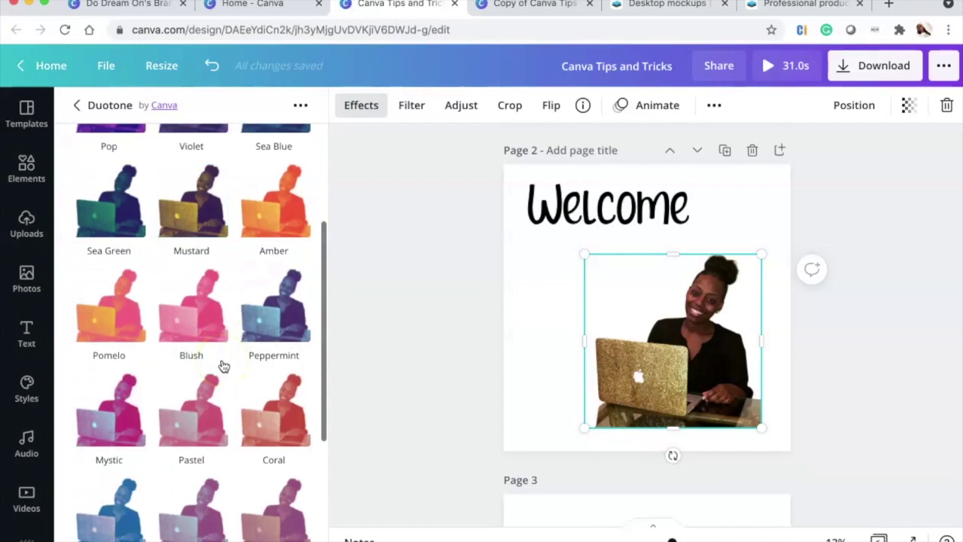
scroll(223, 366, "up", 1)
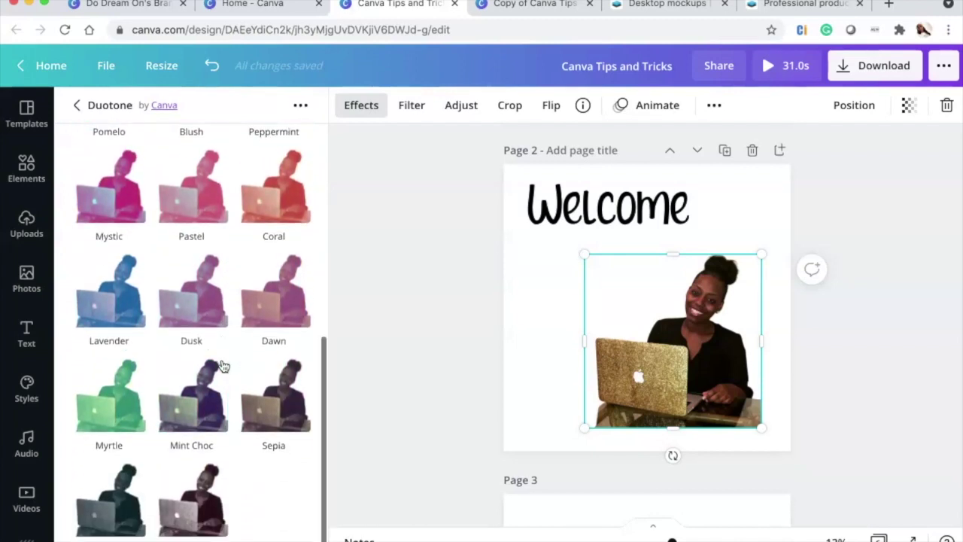
scroll(223, 365, "up", 4)
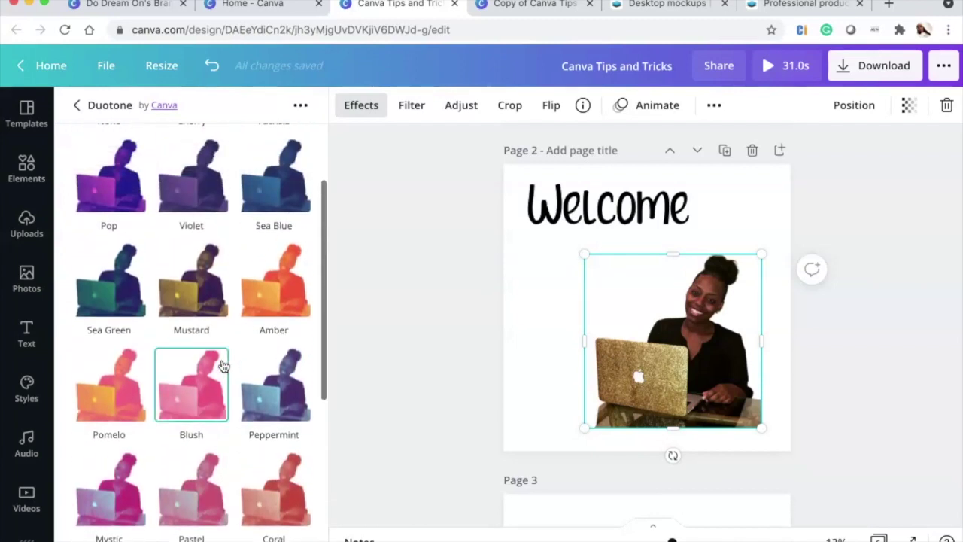
left_click(289, 280)
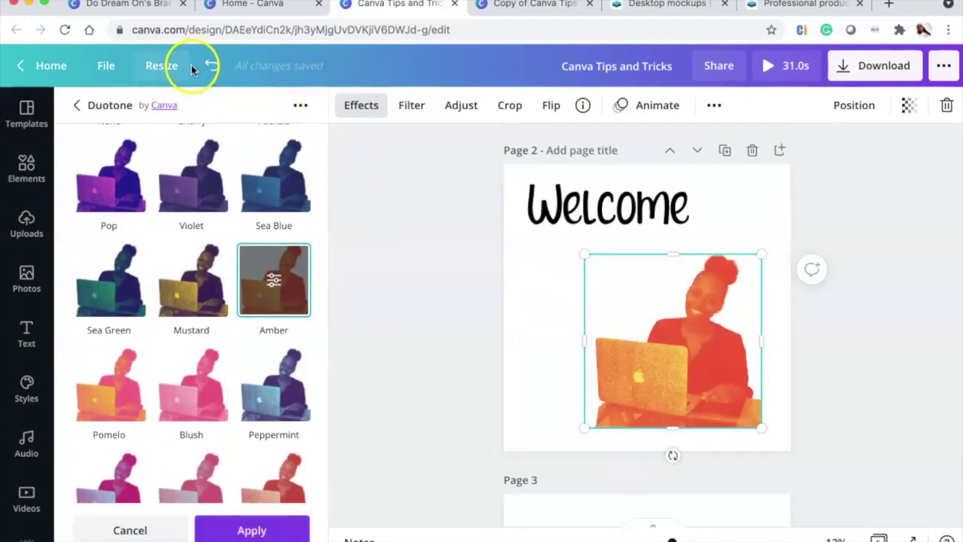
left_click(216, 66)
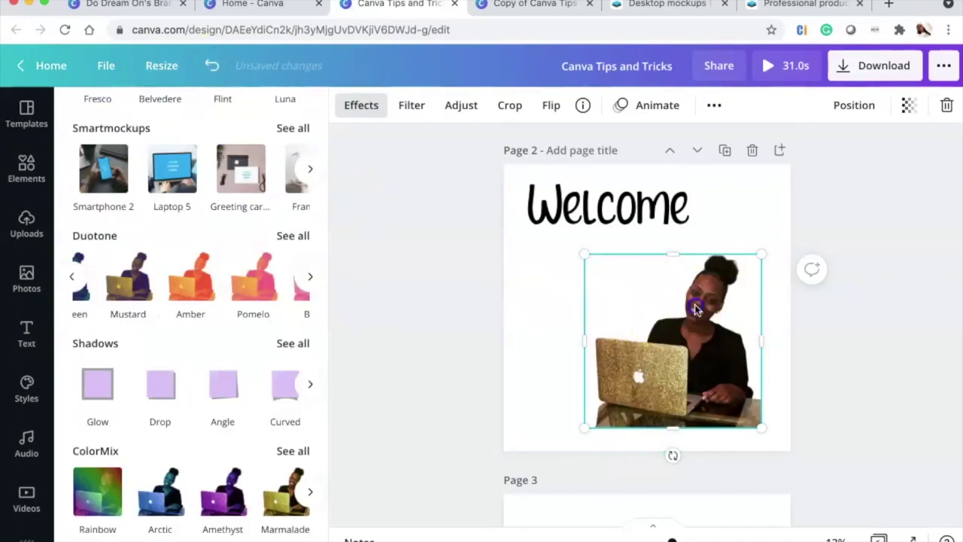
- Duplicate the laptop photo on page 2 and move one copy left, partly off the page
left_click(714, 107)
left_click(706, 143)
left_click_drag(683, 383, 504, 381)
left_click(712, 358)
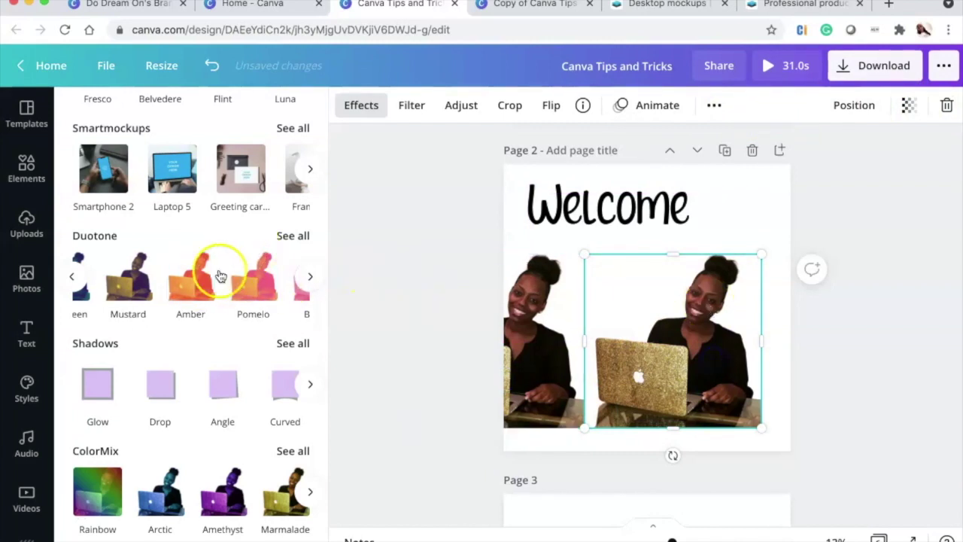
- Give the right-hand laptop photo the Amber Duotone effect with an intensity of 1
left_click(293, 235)
left_click(291, 372)
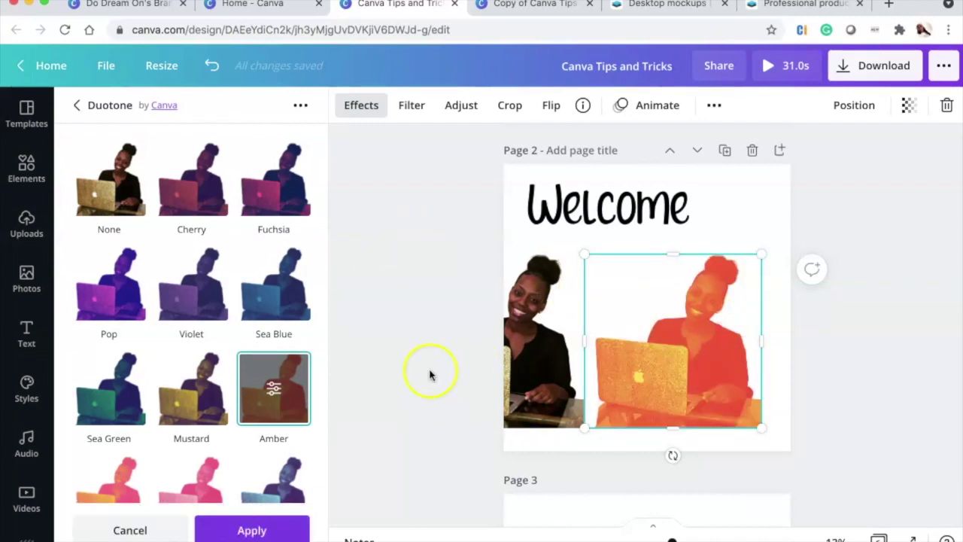
left_click(276, 388)
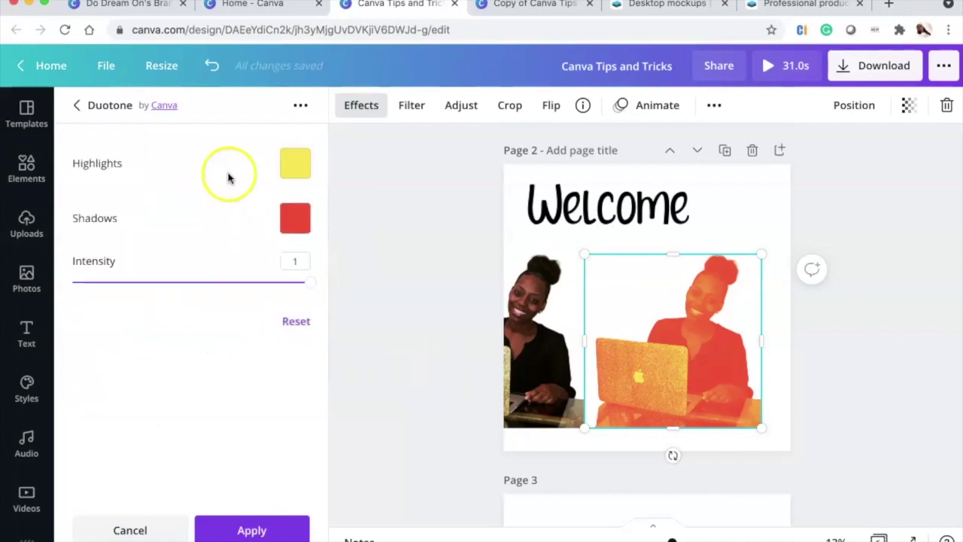
left_click_drag(208, 288, 368, 282)
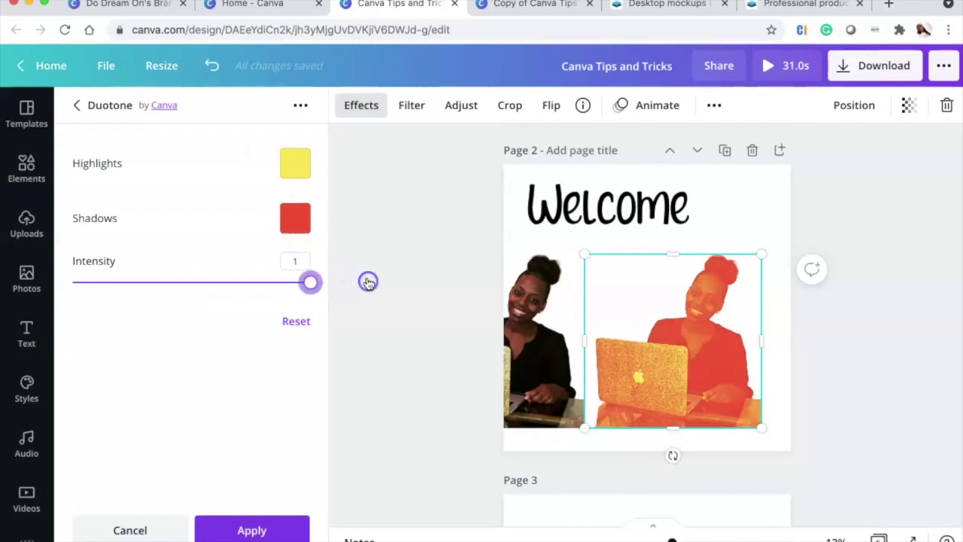
- Adjust the Amber laptop photo to a brightness of -6 and a blur of 67
left_click(412, 106)
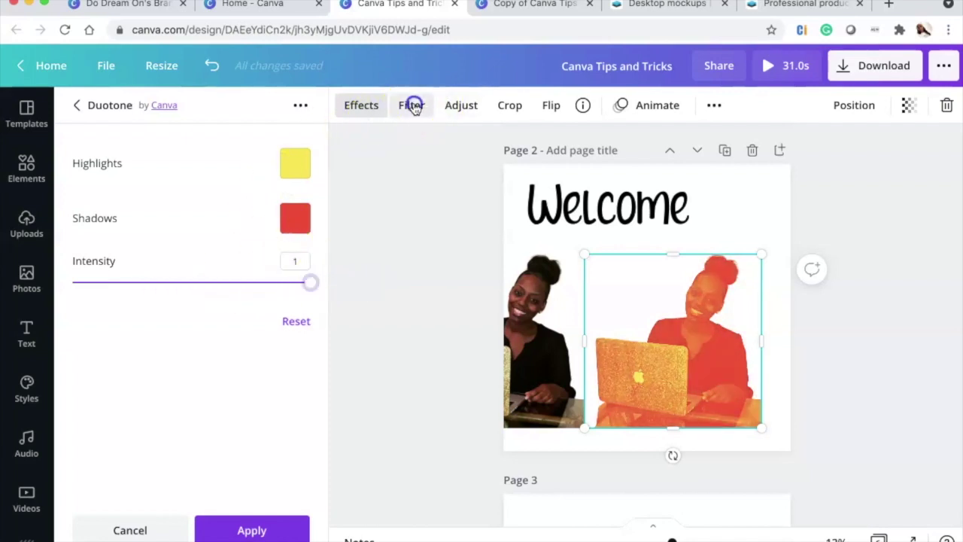
left_click(453, 106)
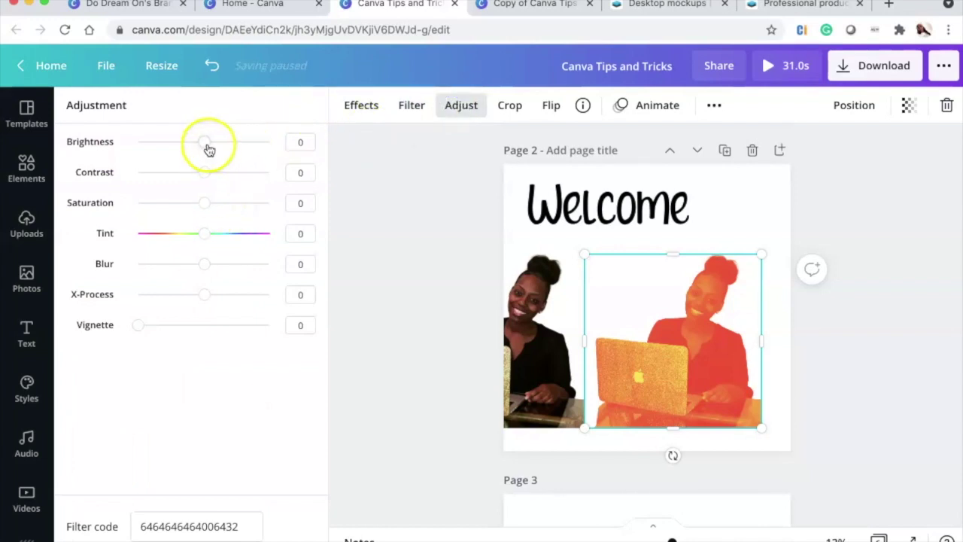
left_click_drag(230, 150, 241, 151)
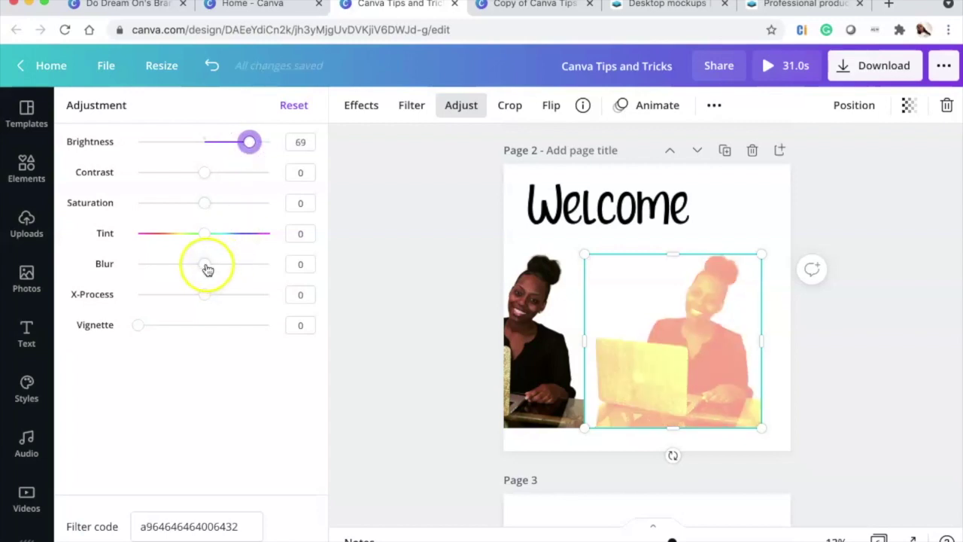
left_click_drag(235, 143, 195, 144)
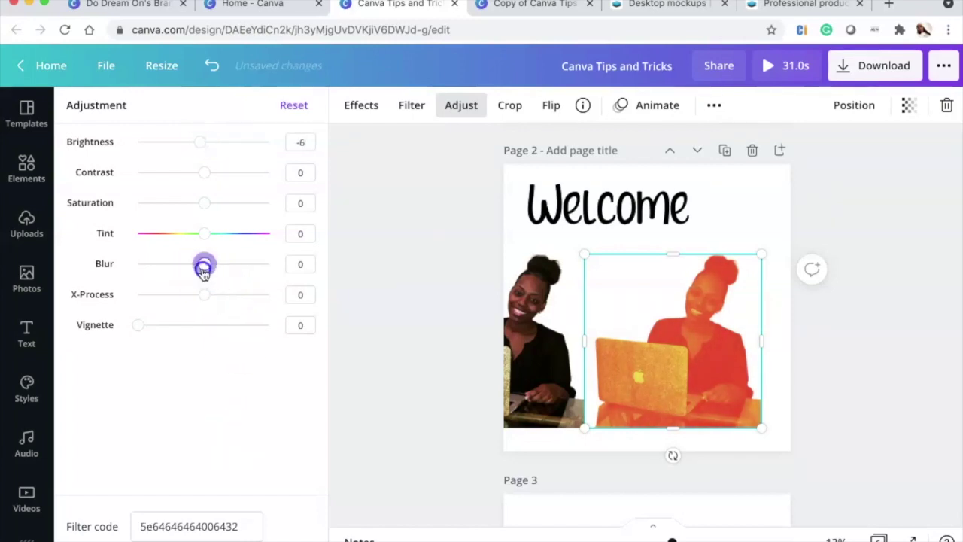
left_click_drag(211, 275, 247, 269)
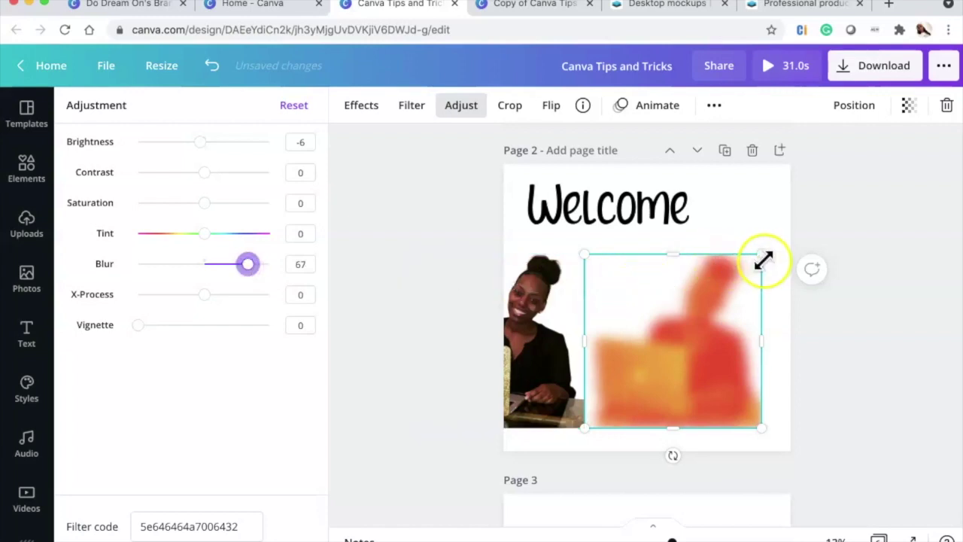
- Slightly enlarge the blurred Amber copy and move the original laptop photo over it
left_click_drag(762, 256, 772, 247)
left_click(532, 291)
left_click_drag(565, 290, 718, 289)
left_click(749, 217)
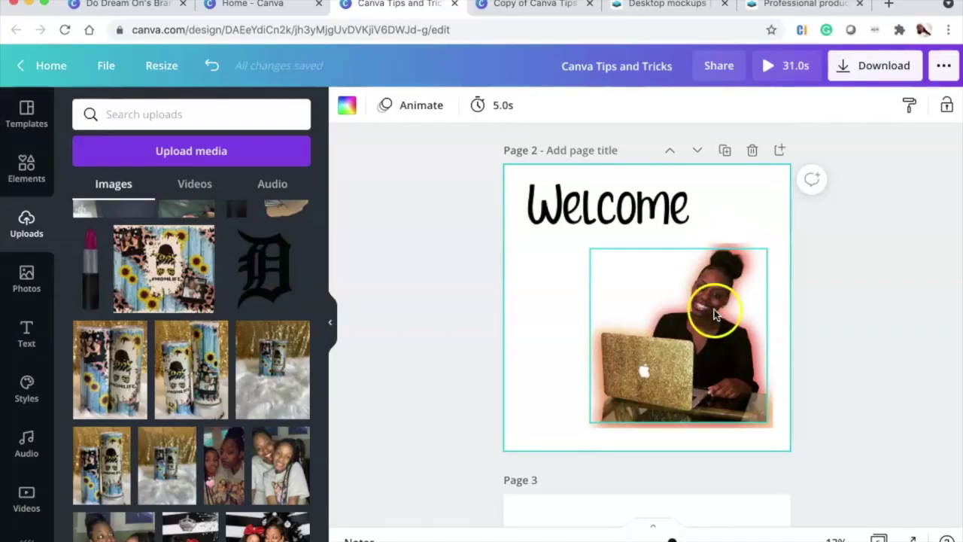
- Try grouping the original laptop photo with its blurred copy, and undo the grouping
left_click(531, 306)
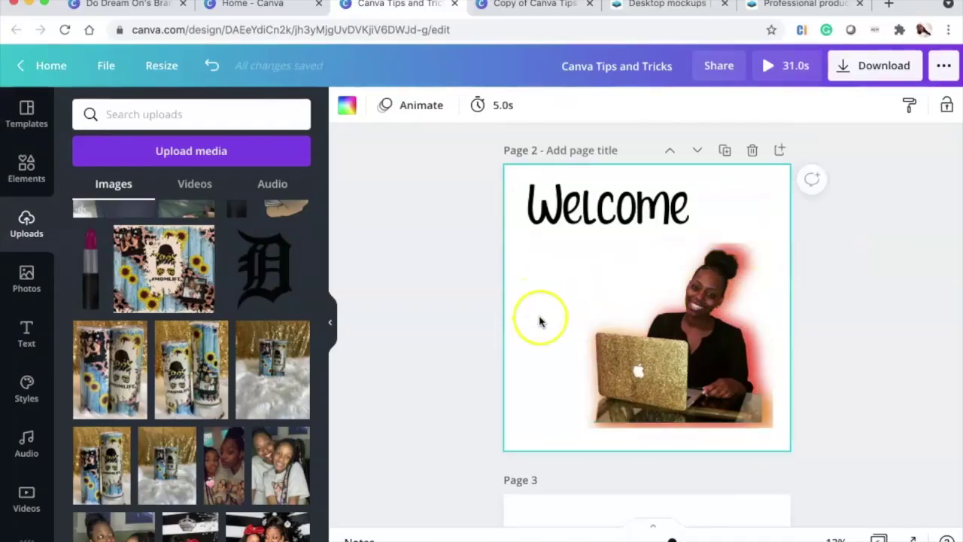
left_click_drag(541, 319, 842, 347)
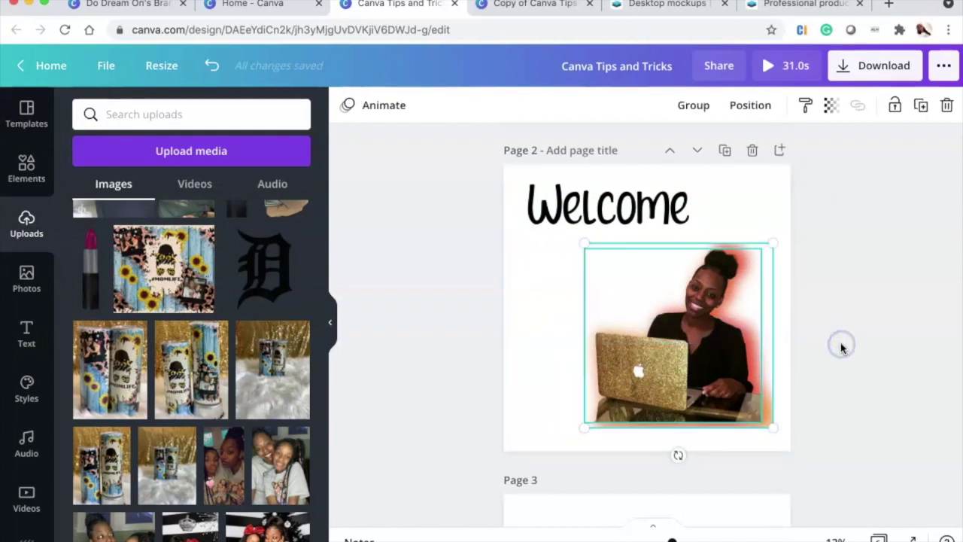
left_click_drag(712, 295, 710, 288)
left_click(700, 105)
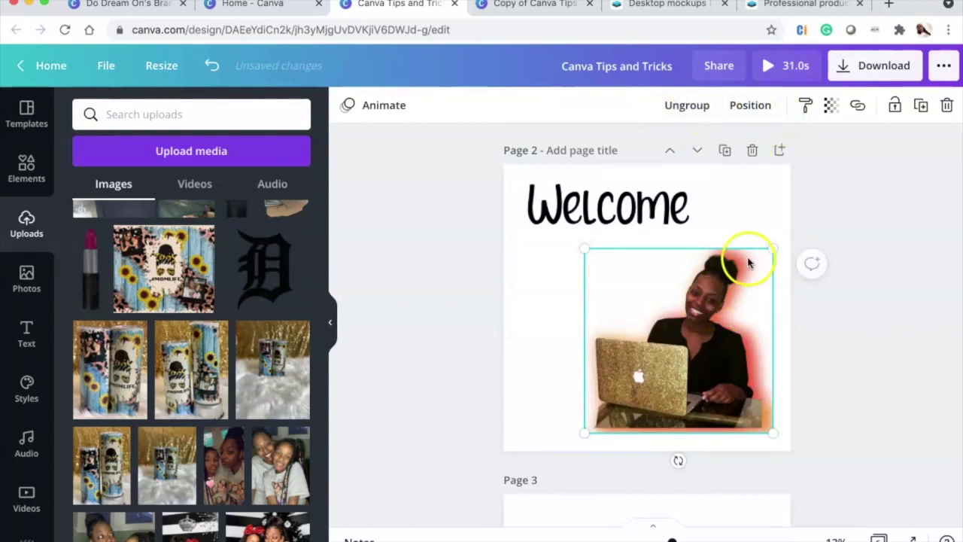
left_click(214, 68)
- Try nudging the original laptop photo over the blurred copy, and undo the moves
left_click(690, 303)
left_click_drag(690, 304, 698, 307)
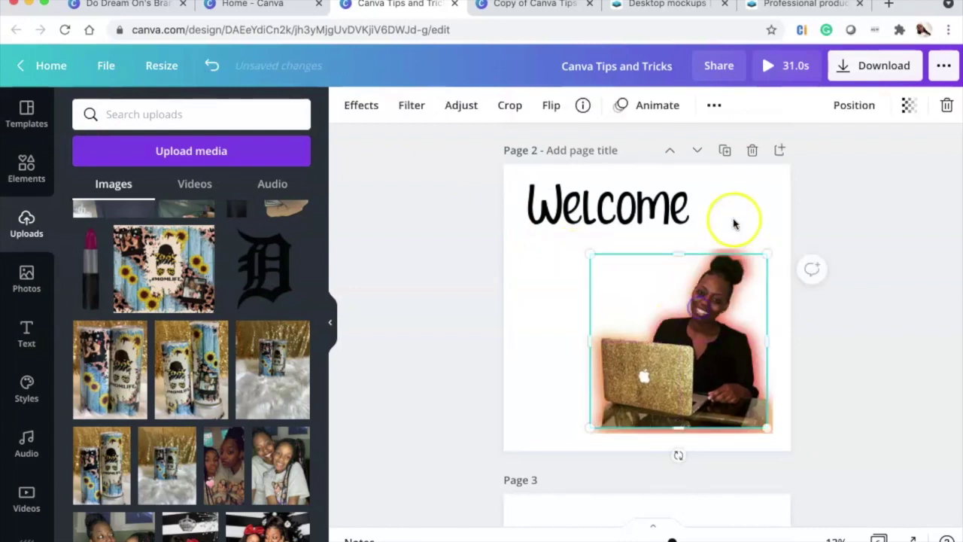
key("super+z")
- Shrink the blurred Amber copy slightly and center the original laptop photo over it as a glow
left_click(749, 262)
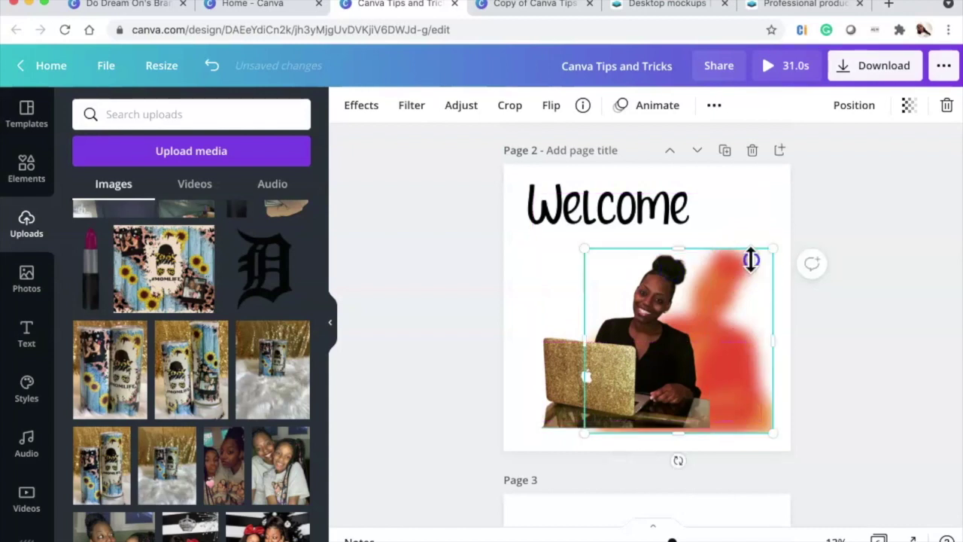
left_click_drag(767, 254, 767, 252)
left_click(539, 326)
left_click_drag(577, 367, 634, 366)
- Group the original laptop photo with the blurred Amber copy behind it
left_click(540, 327)
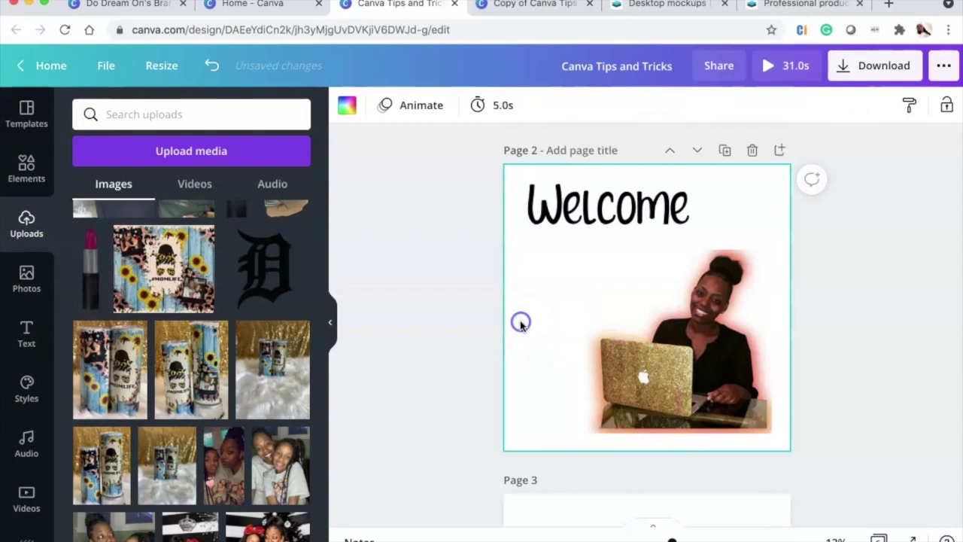
left_click_drag(536, 326, 849, 349)
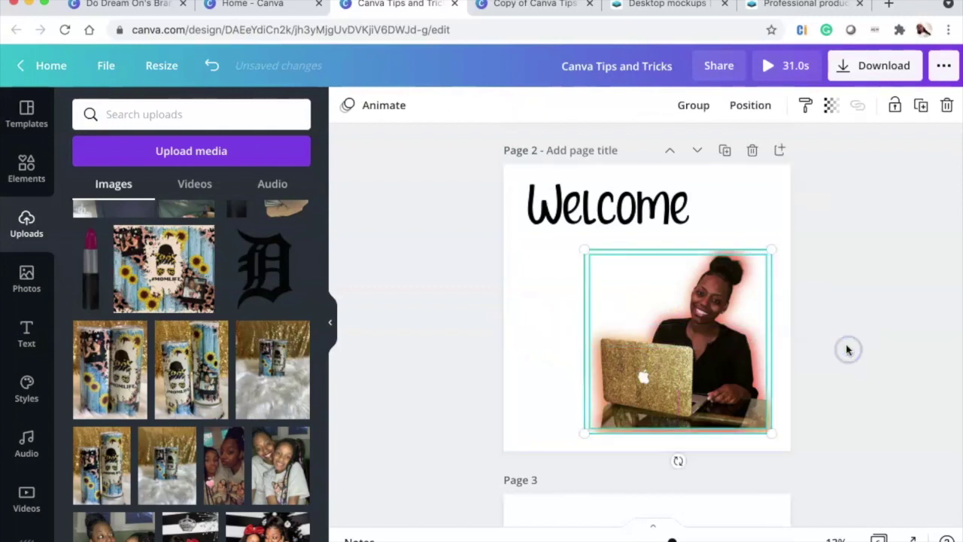
left_click(687, 105)
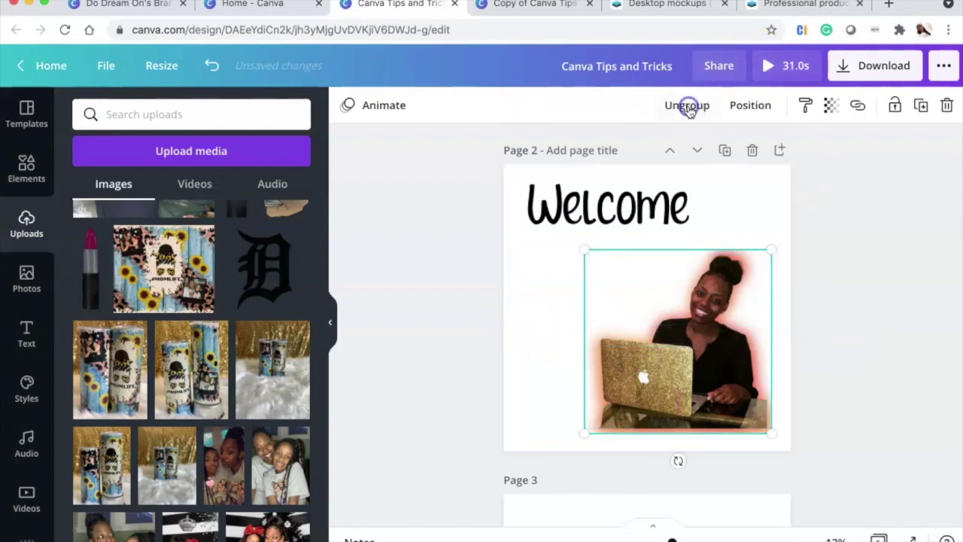
- Recolor the Welcome heading on page 2 white
left_click(546, 200)
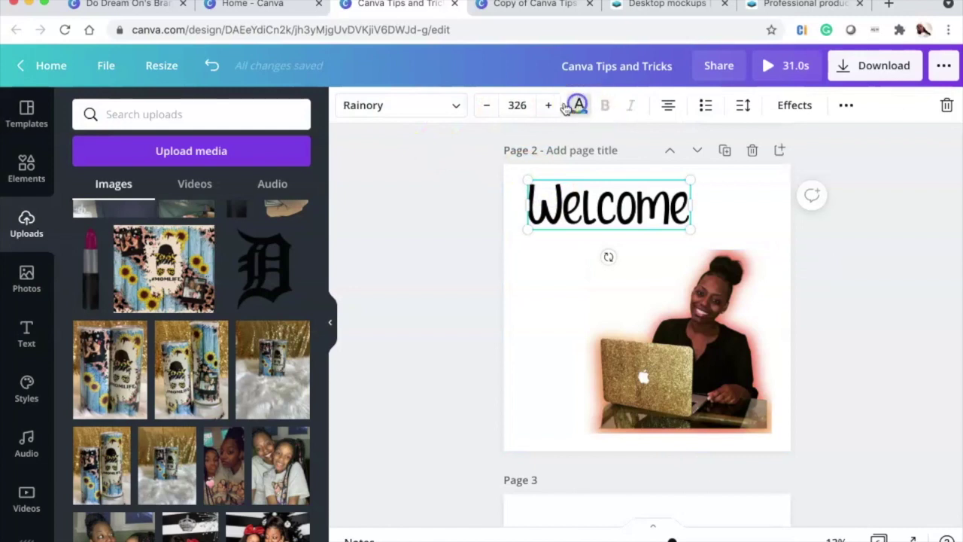
left_click(578, 107)
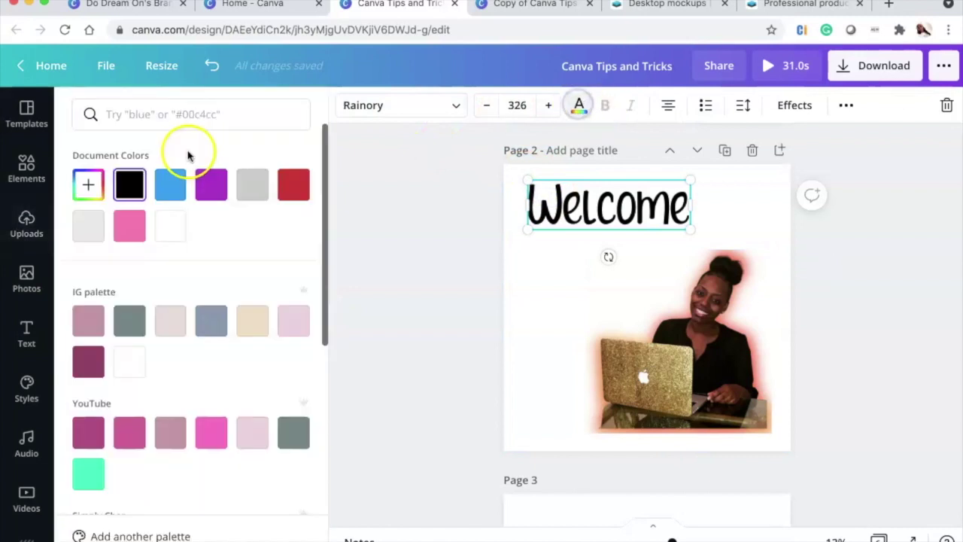
left_click(129, 365)
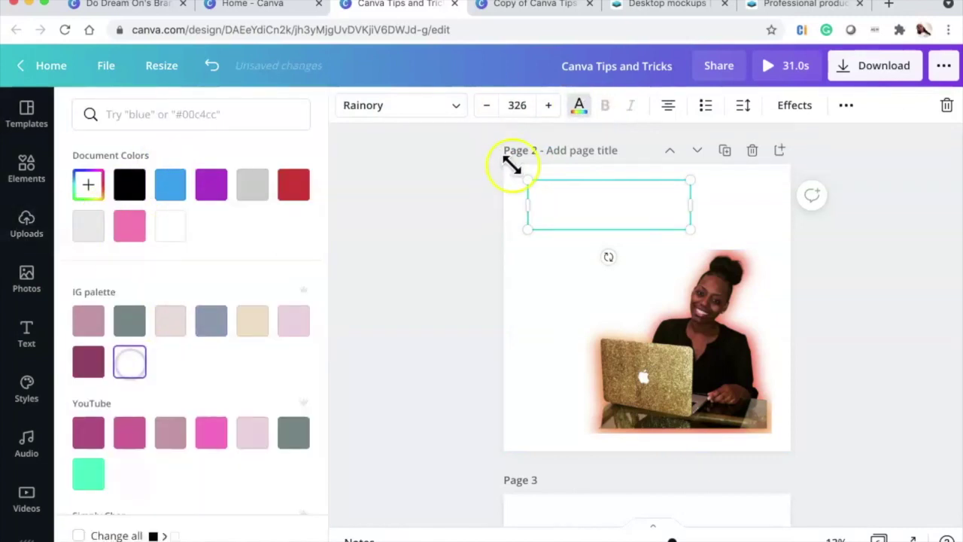
- Set the page 2 background color to black
left_click(513, 328)
left_click(515, 325)
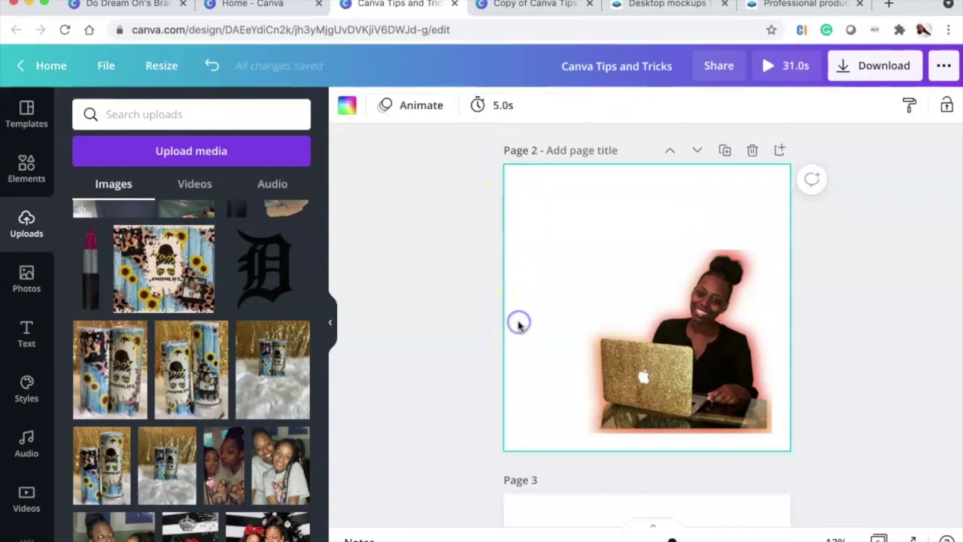
left_click(343, 107)
left_click(130, 185)
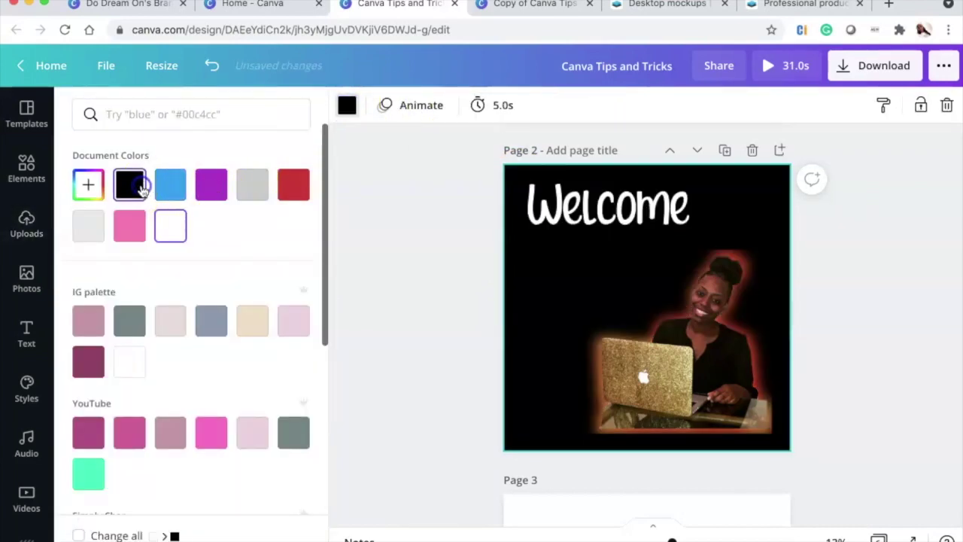
- Adjust the position of the Welcome heading on page 2 and duplicate the page
left_click(652, 206)
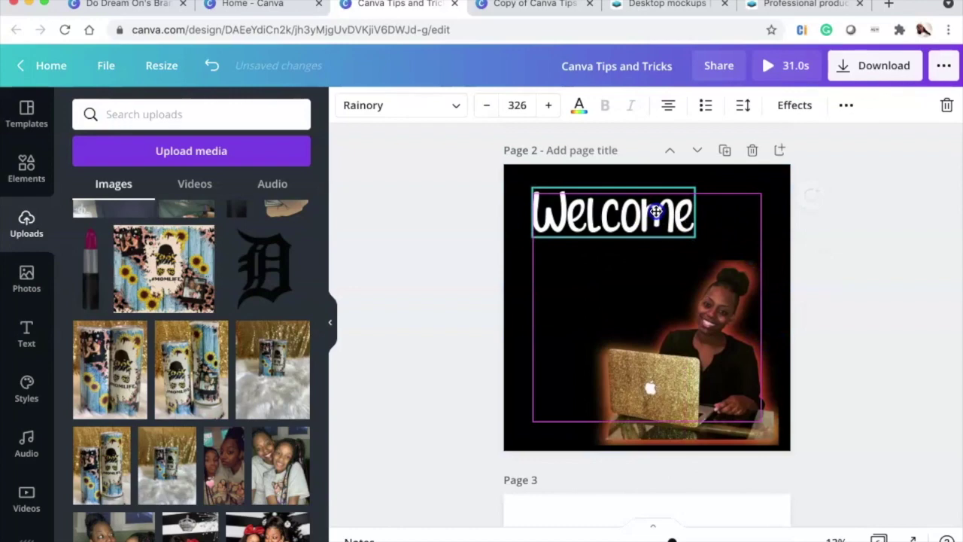
left_click(723, 153)
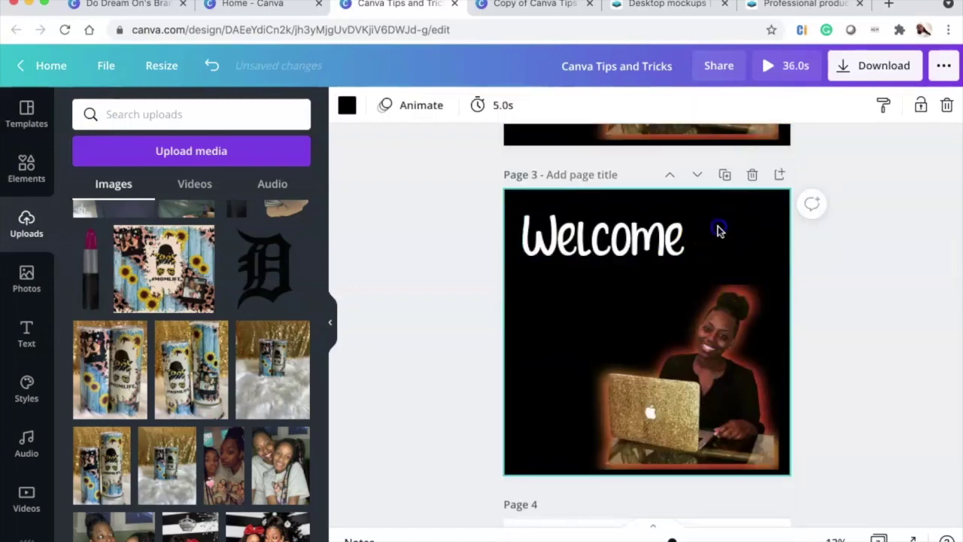
- Recolor the Welcome heading on the duplicated page 3 pink
left_click(554, 228)
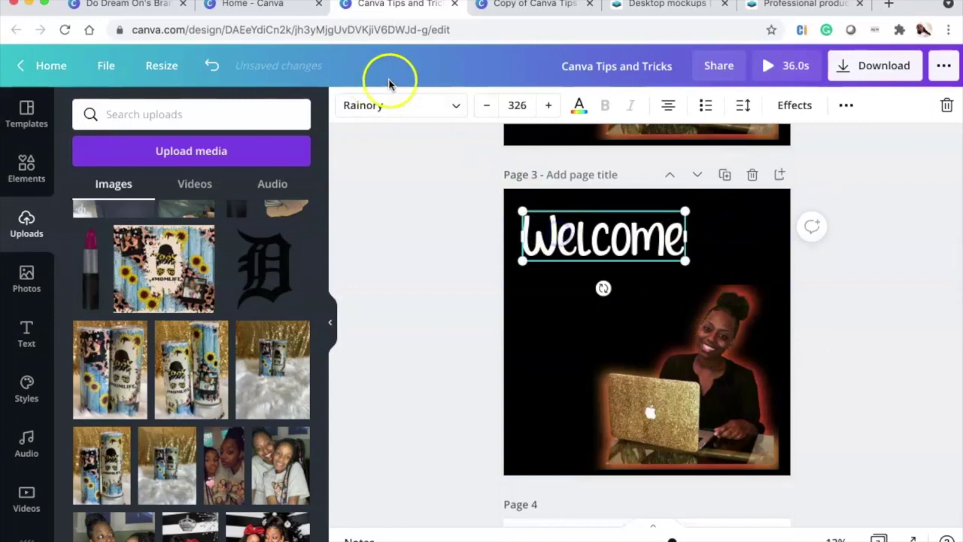
left_click(582, 108)
left_click(130, 225)
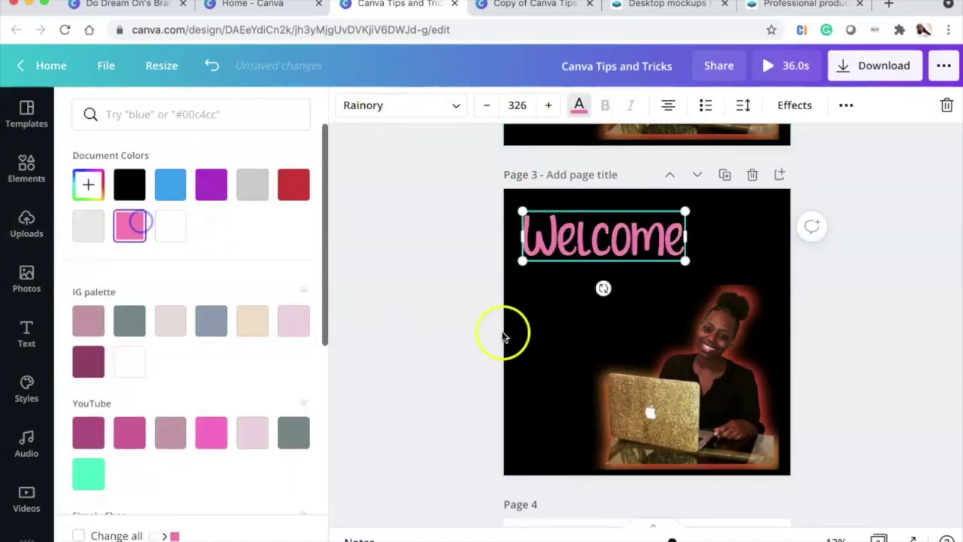
- Ungroup the laptop photo and its blurred copy on page 3, and move the original photo left off the copy
left_click_drag(532, 350, 744, 389)
left_click(791, 106)
left_click(715, 331)
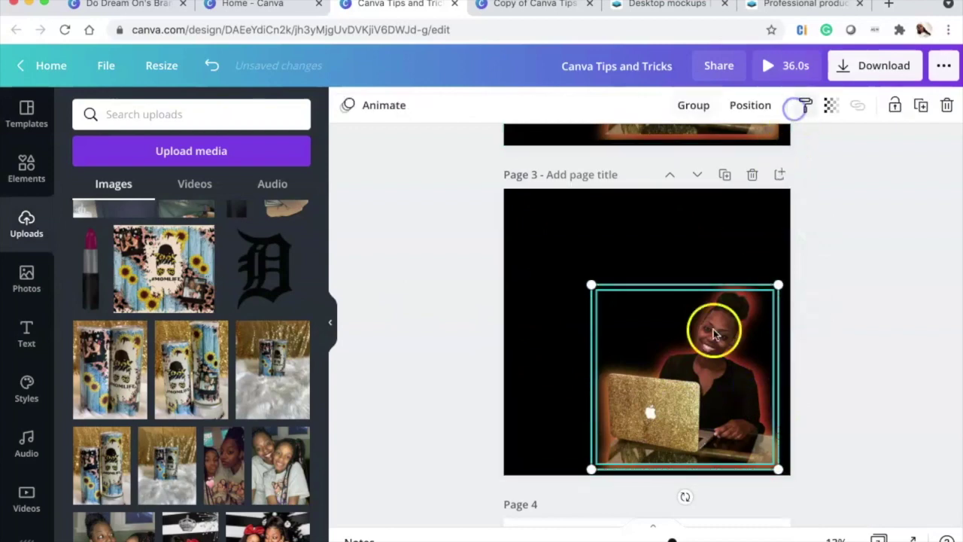
mouse_move(711, 352)
left_mouse_down()
mouse_move(586, 352)
mouse_move(697, 343)
left_mouse_up()
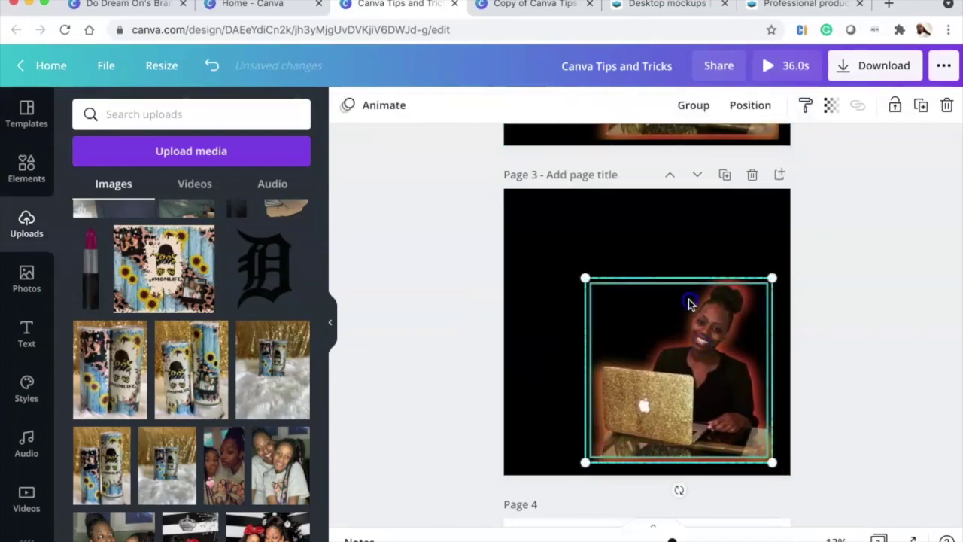
left_click(688, 241)
left_click(737, 327)
left_click_drag(706, 345, 564, 344)
- Replace the blurred orange copy's effect on page 3 with a pale grey Duotone preset
left_click(730, 348)
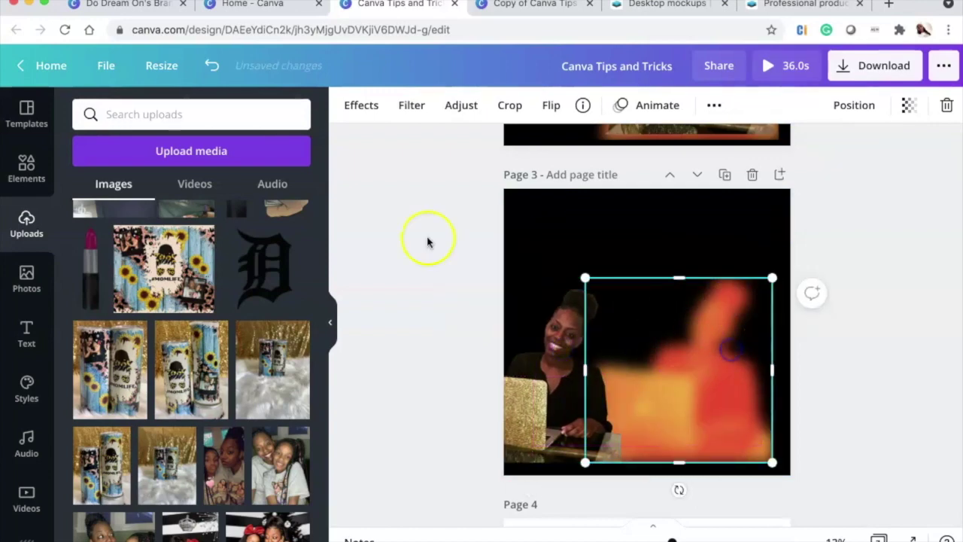
left_click(360, 105)
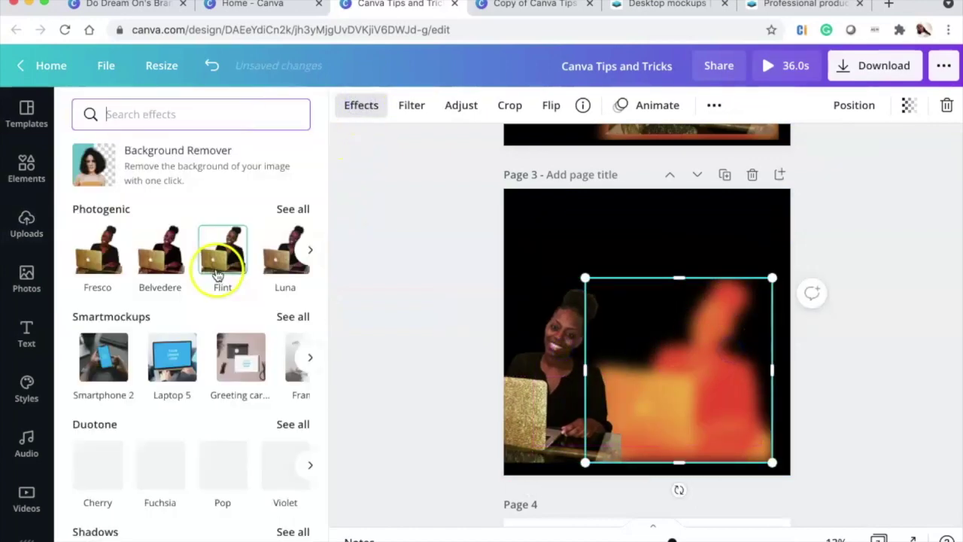
scroll(172, 356, "down", 1)
left_click(283, 397)
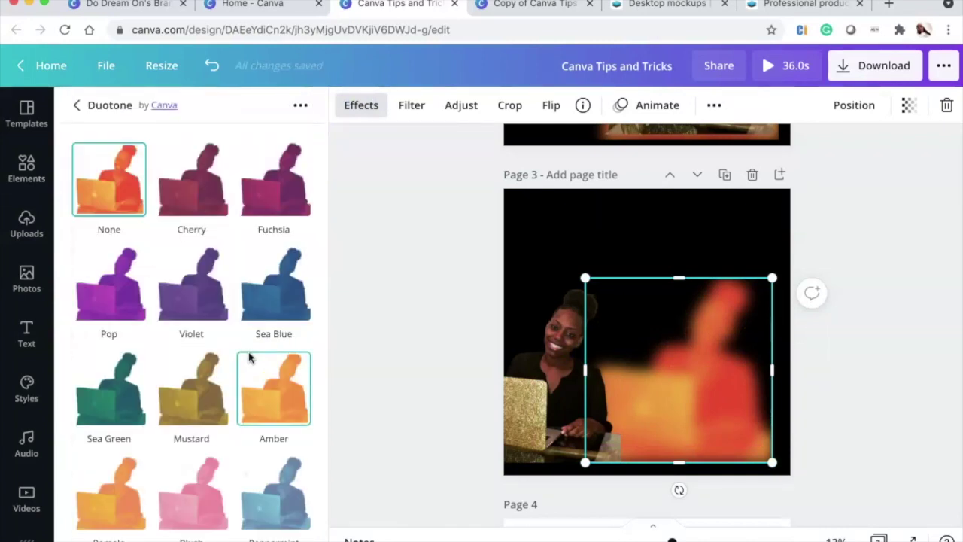
scroll(254, 339, "down", 5)
left_click(191, 498)
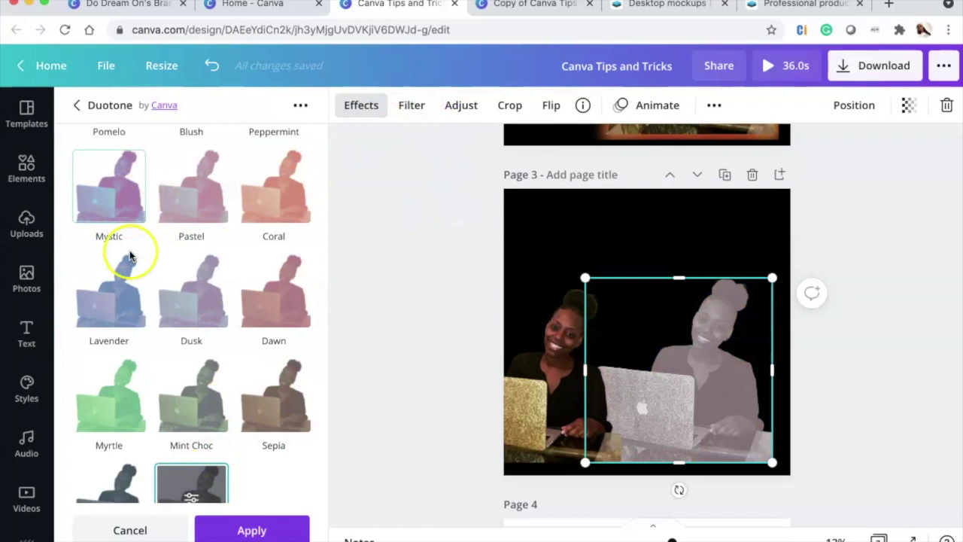
- Adjust the grey photo copy's brightness to 87 and its blur to 75
left_click(462, 108)
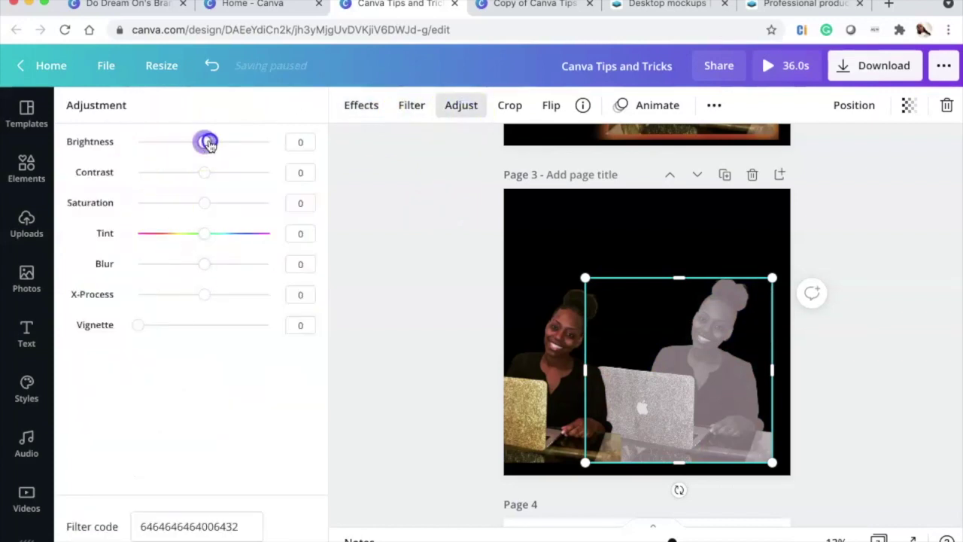
left_click_drag(208, 144, 262, 146)
left_click(205, 238)
left_click_drag(205, 266, 257, 266)
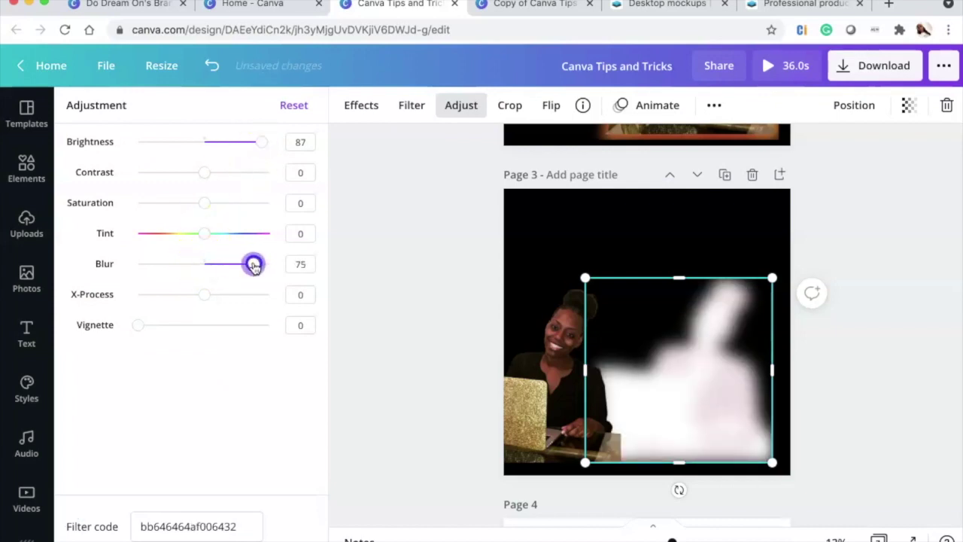
- Center the original laptop photo over the white blurred copy on page 3 and group the two images
left_click(550, 380)
left_click_drag(573, 382, 699, 372)
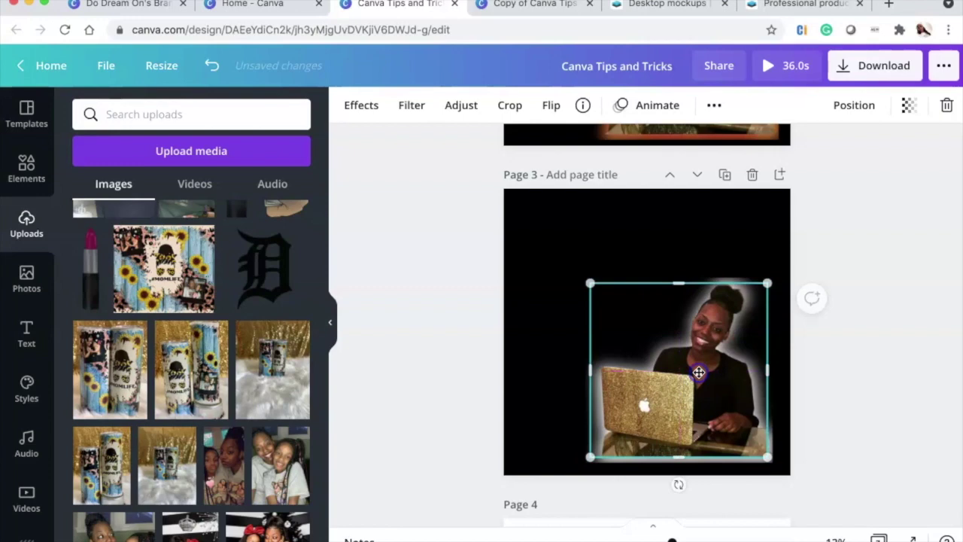
left_click(570, 350)
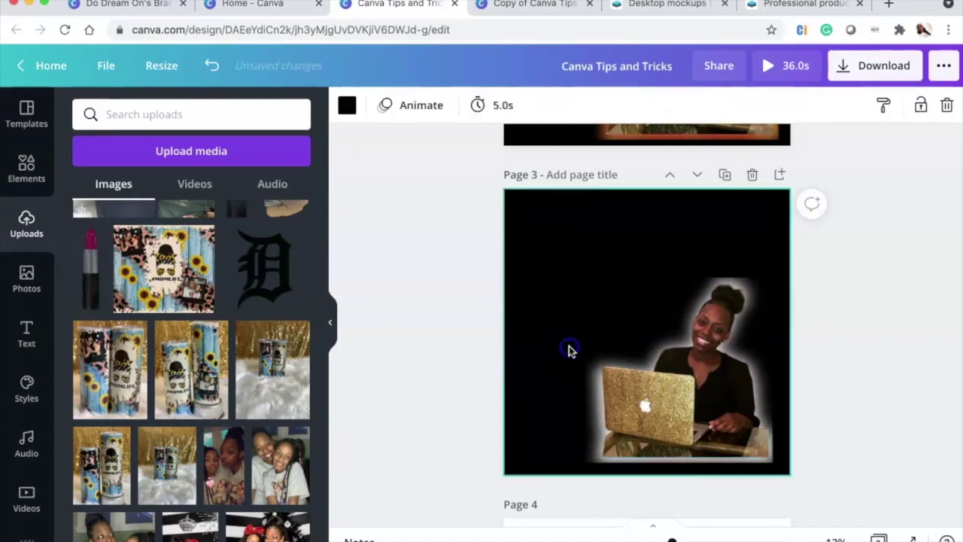
left_click_drag(584, 359, 838, 421)
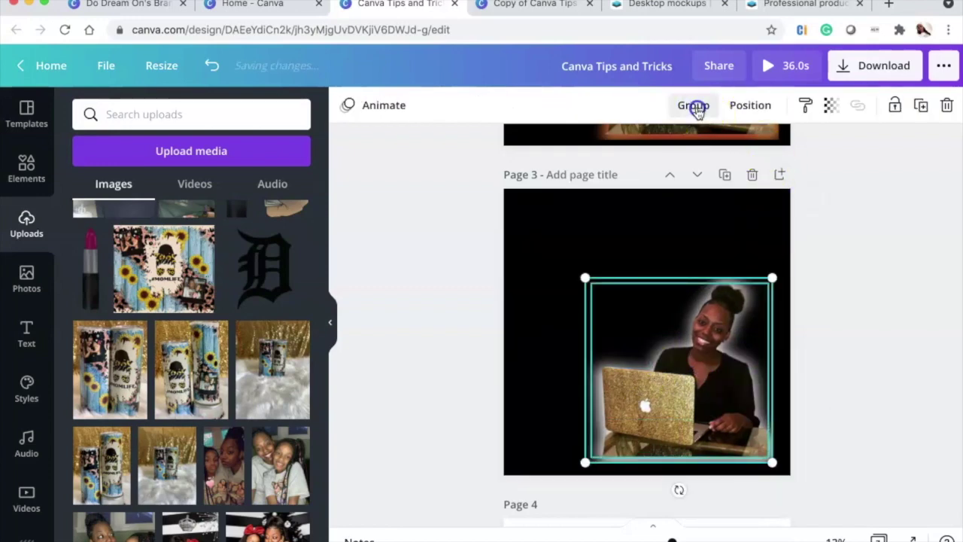
left_click(693, 105)
left_click(623, 233)
left_click(555, 250)
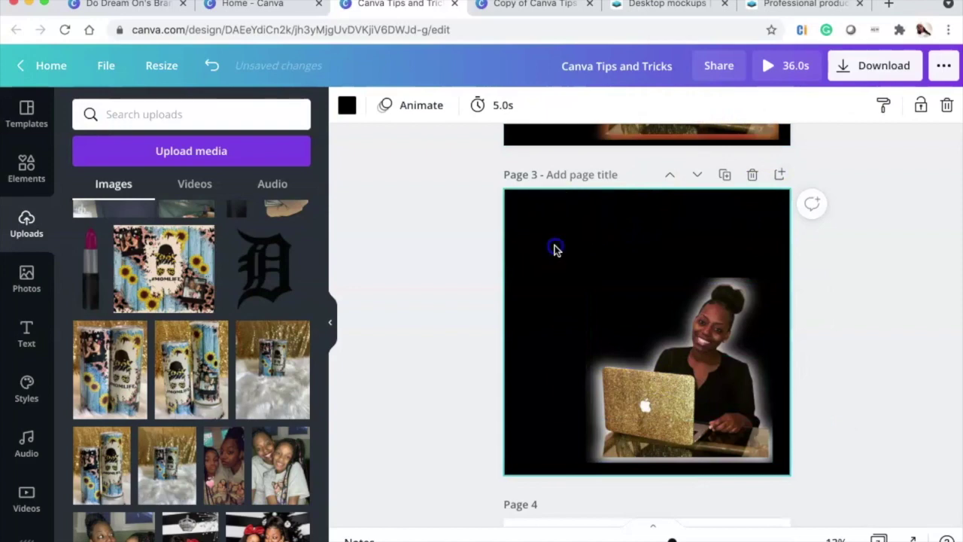
- Copy the white Welcome heading from page 2 and paste it onto page 3
scroll(555, 248, "up", 6)
left_click(583, 303)
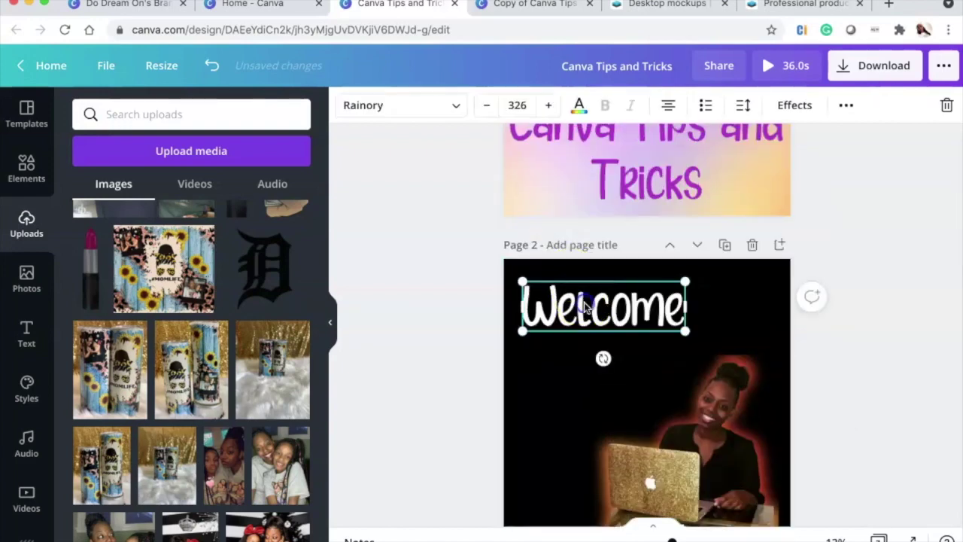
scroll(584, 304, "down", 5)
left_click(592, 379)
left_click(582, 337)
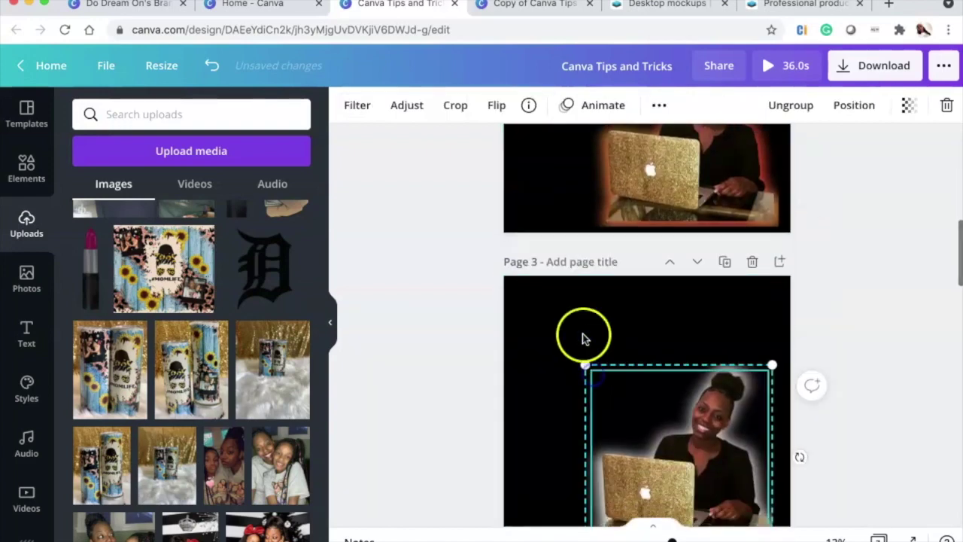
scroll(543, 316, "up", 5)
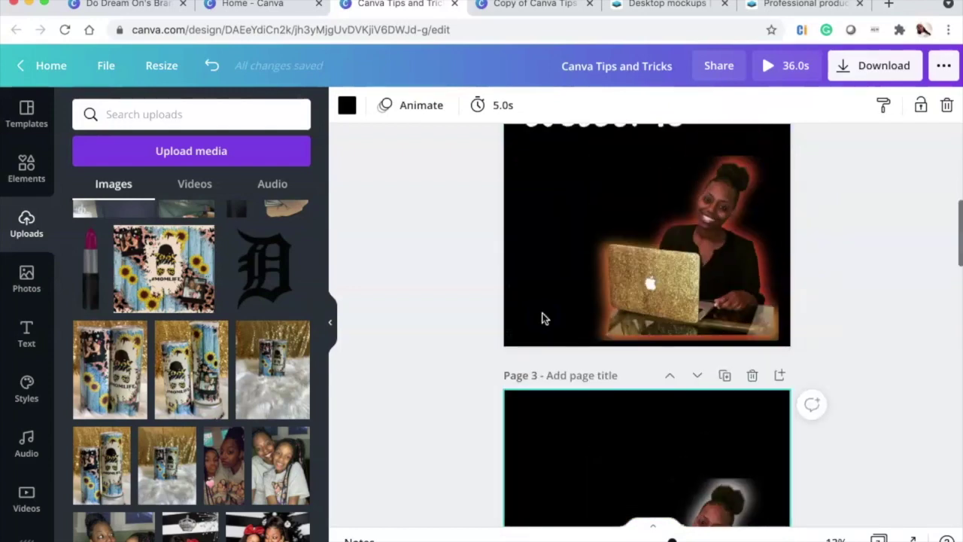
left_click(553, 218)
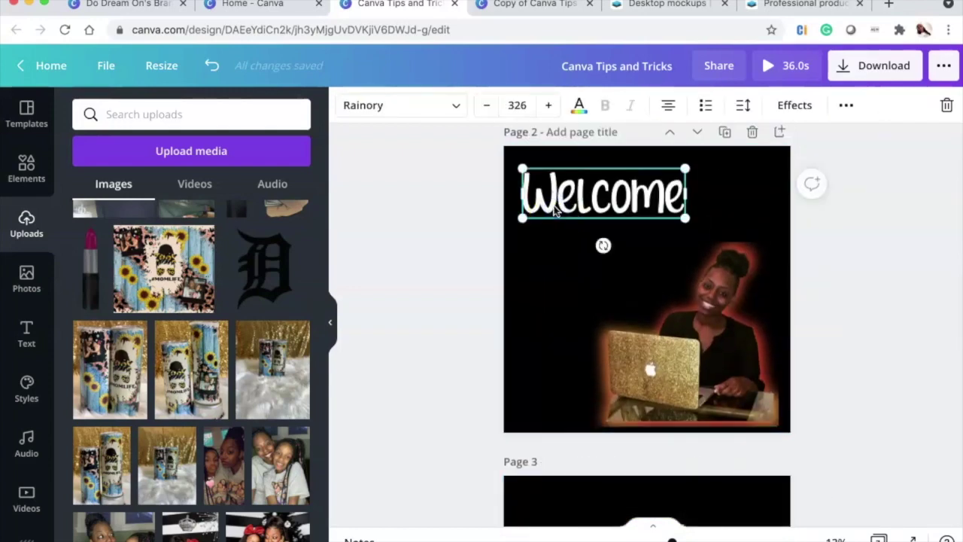
scroll(546, 249, "down", 5)
left_click(535, 298)
key("ctrl+v")
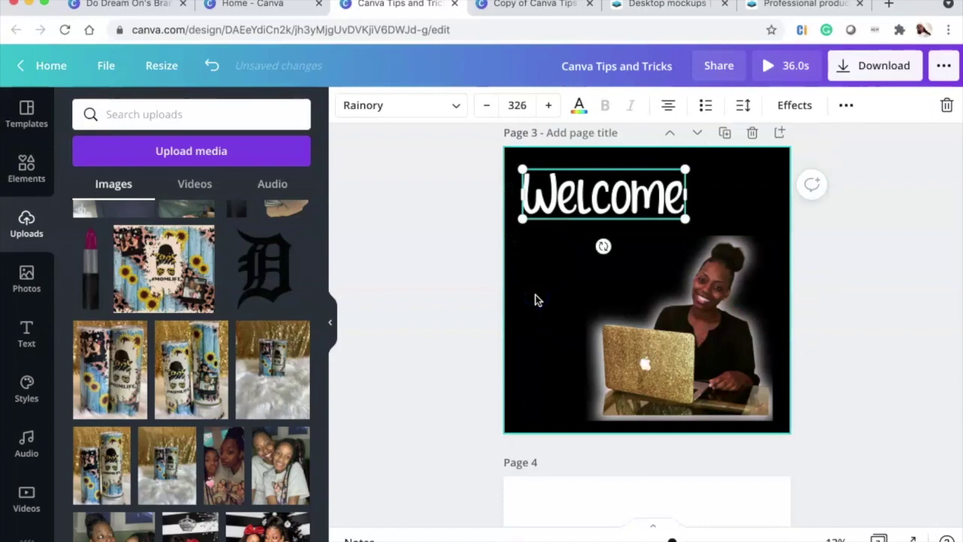
- Nudge the pasted Welcome heading slightly down and to the right on page 3, and compare it with page 2
left_click(725, 193)
left_click(652, 202)
left_click_drag(652, 202, 652, 207)
left_click(885, 342)
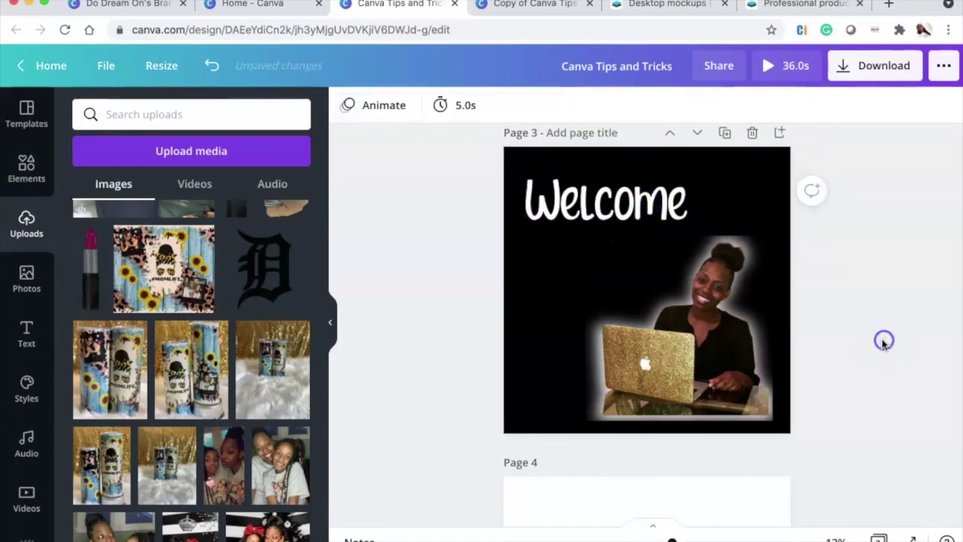
scroll(652, 313, "up", 4)
scroll(702, 301, "down", 2)
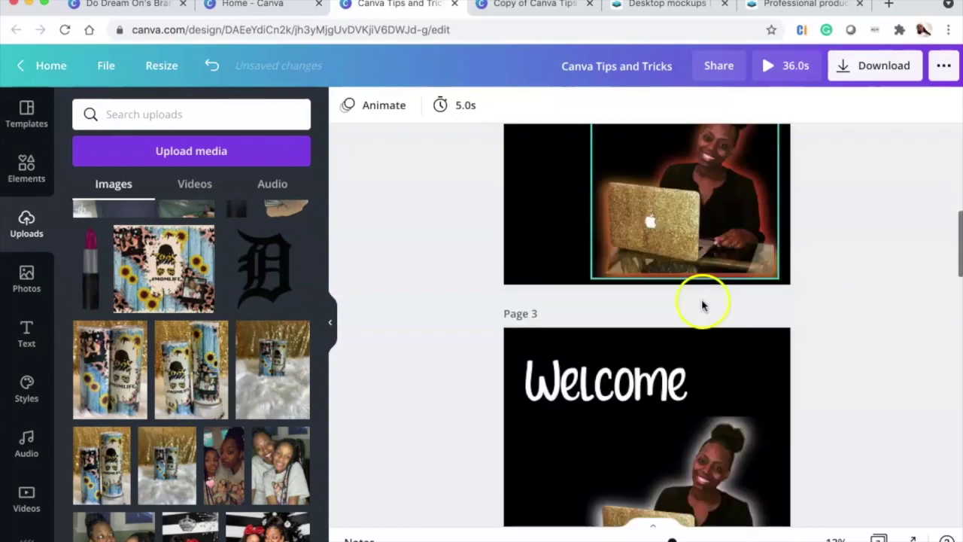
scroll(708, 338, "down", 3)
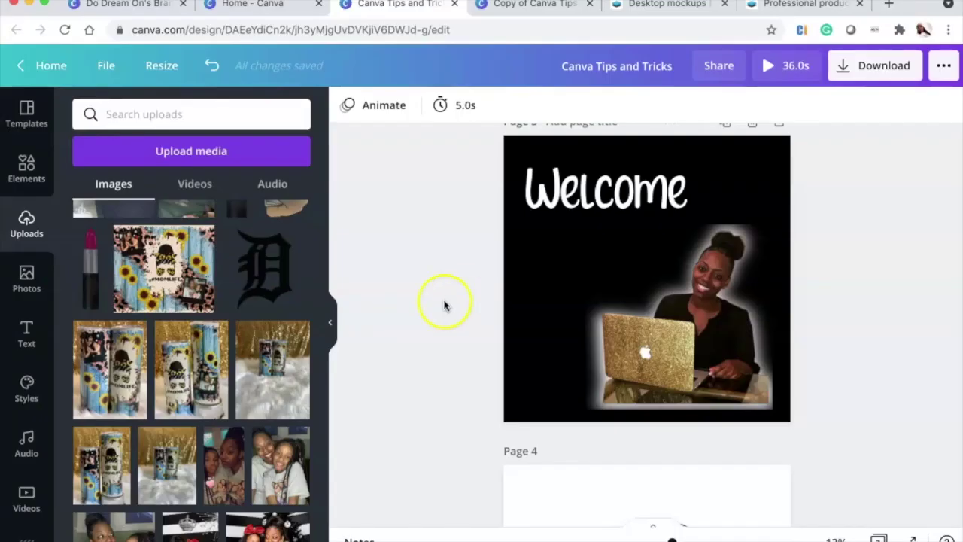
- Open the Create a team page from the Canva home tab and examine the team invitation options and role descriptions
left_click(245, 4)
scroll(254, 168, "up", 3)
scroll(278, 225, "up", 3)
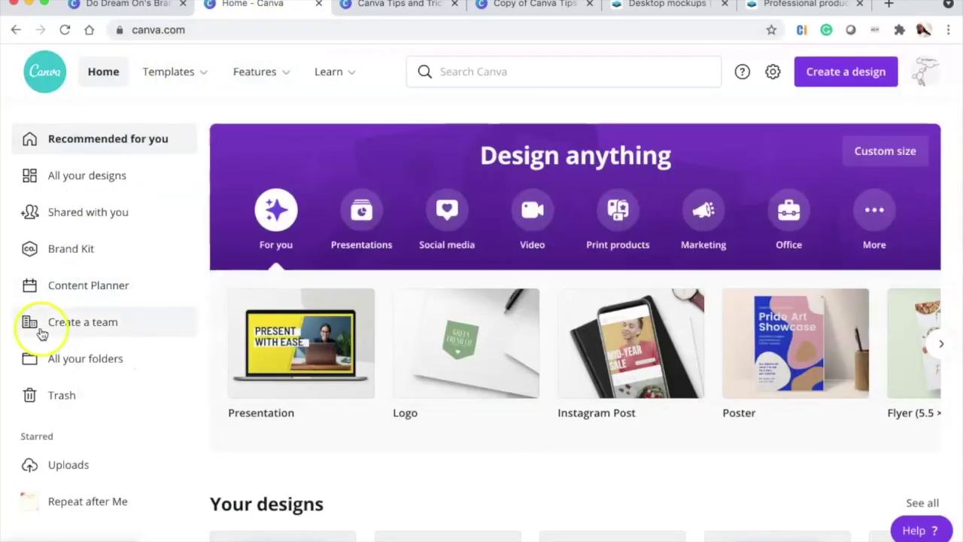
left_click(64, 323)
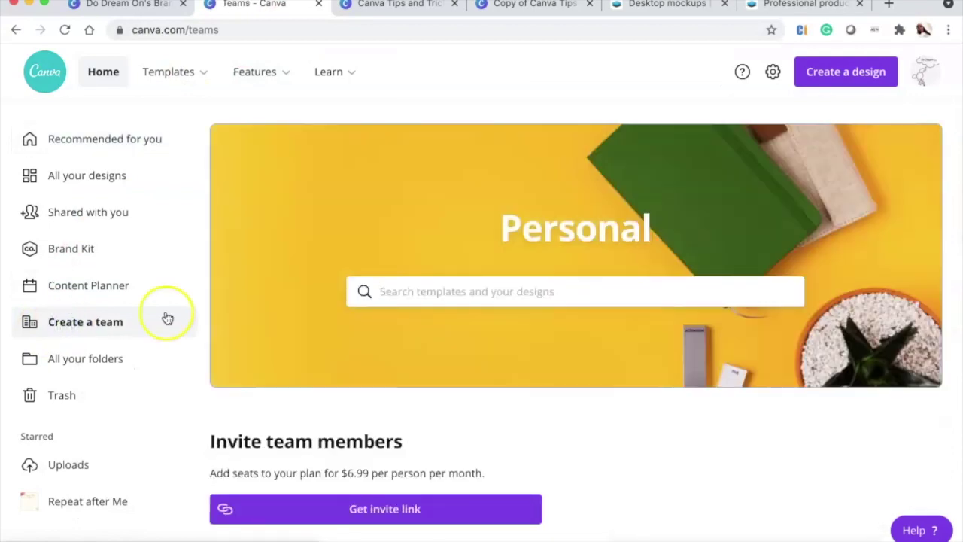
scroll(279, 309, "down", 3)
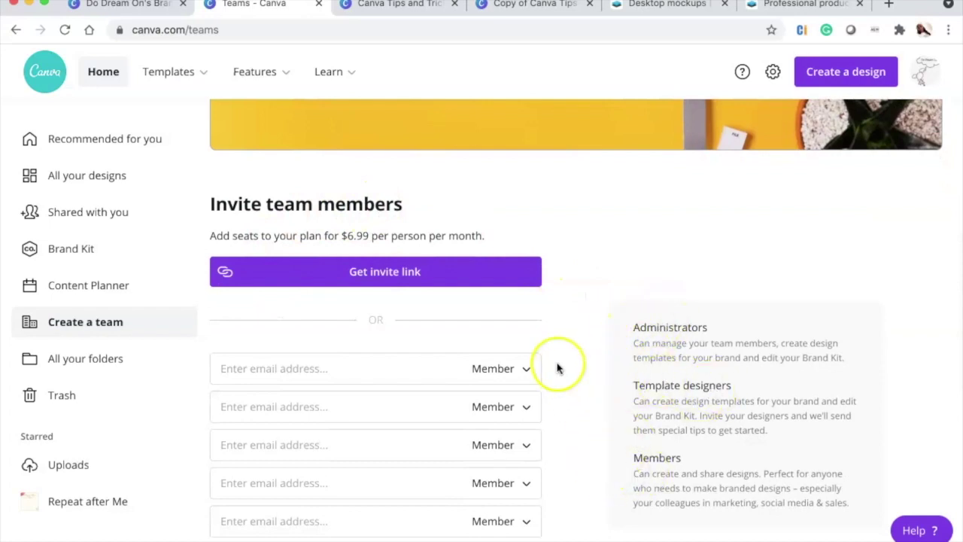
scroll(323, 219, "down", 1)
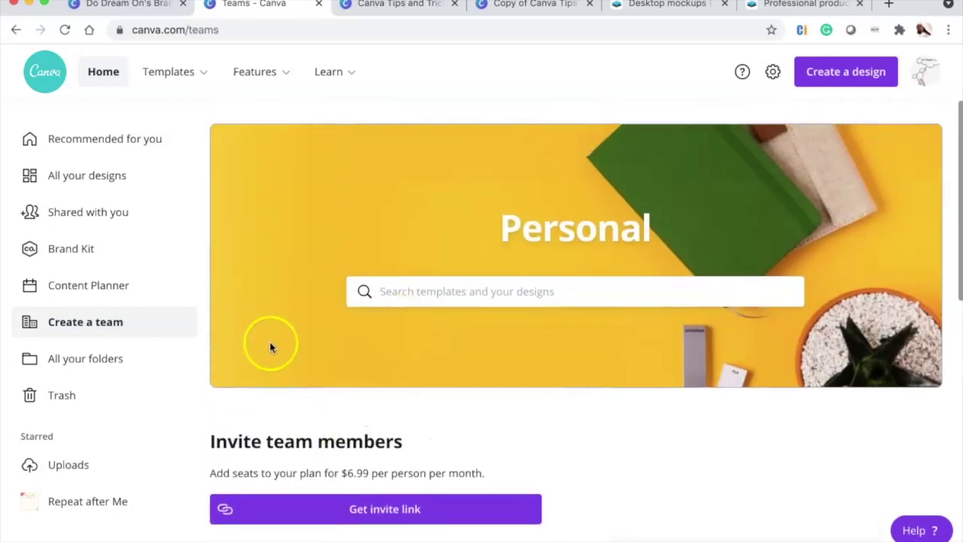
scroll(387, 338, "down", 1)
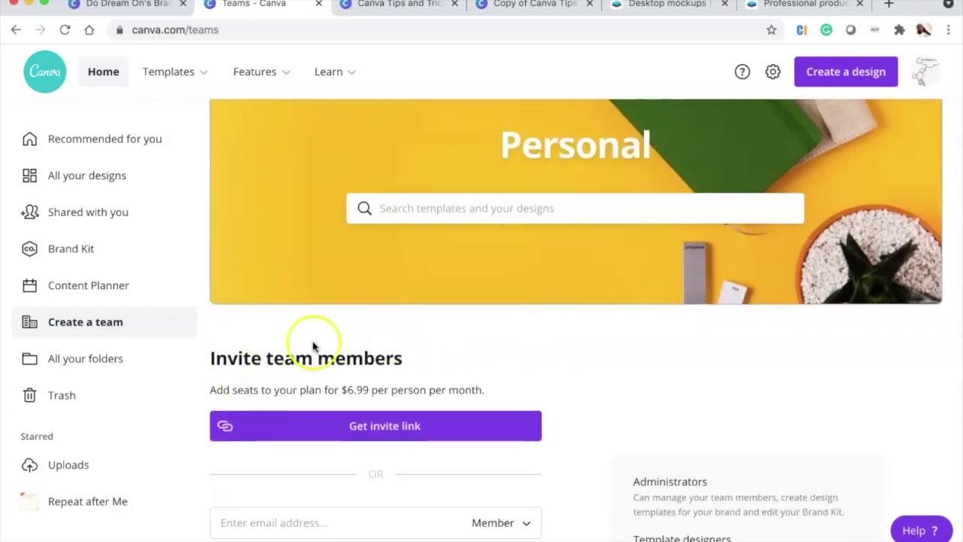
scroll(298, 335, "down", 1)
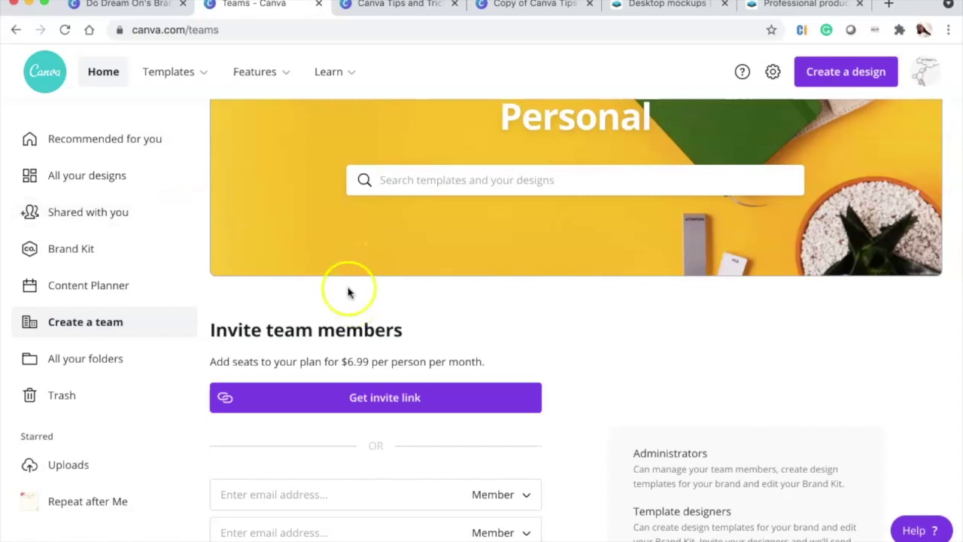
- Examine the sharing options of the Canva Tips and Tricks design, including the field for inviting people by name or email
left_click(369, 6)
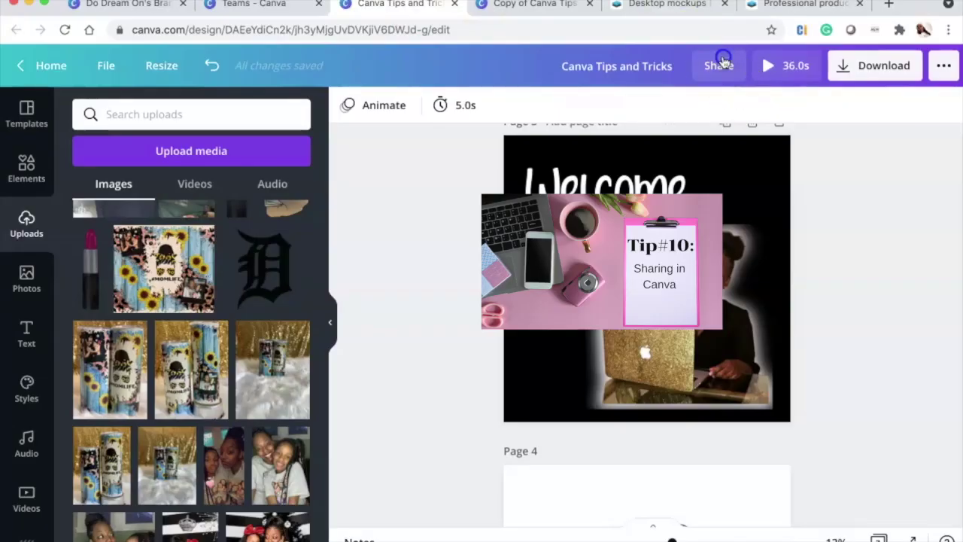
left_click(721, 62)
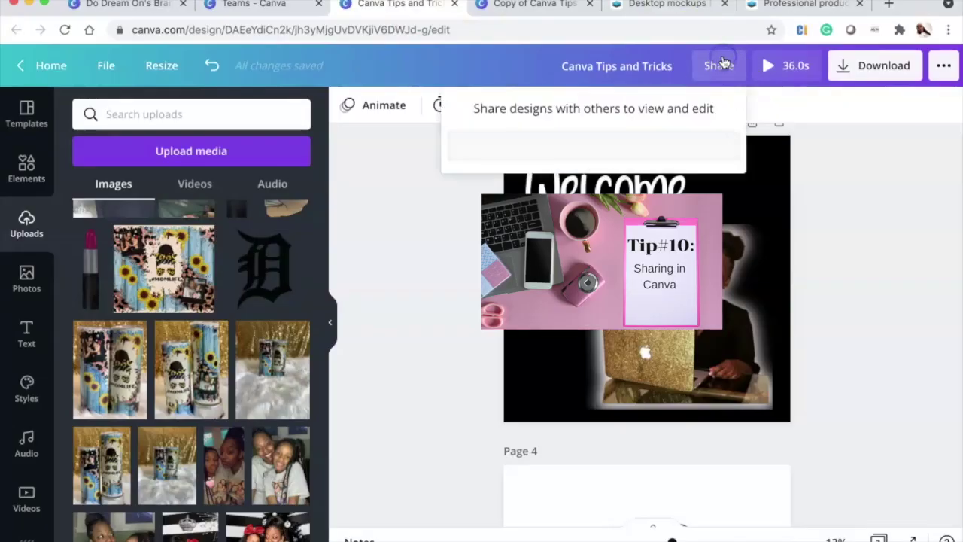
left_click(517, 154)
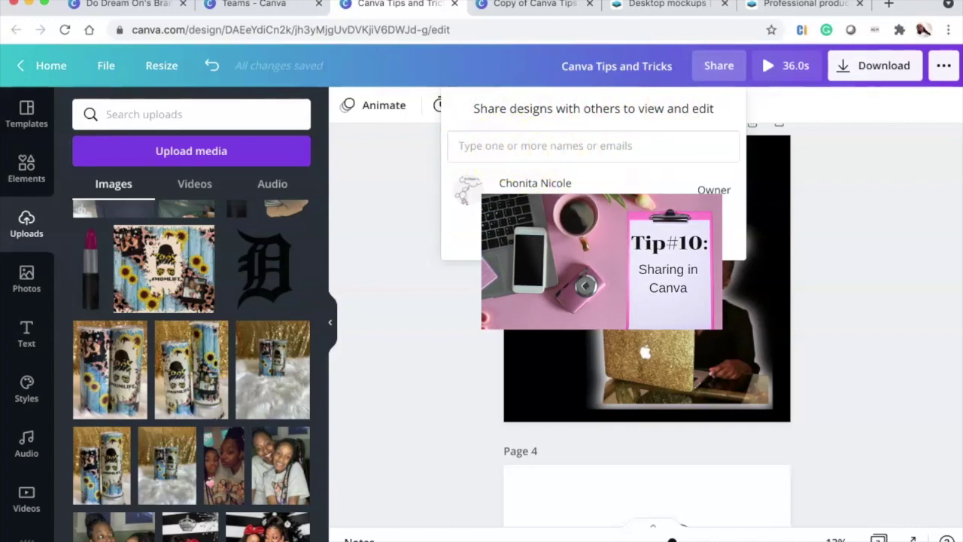
left_click(847, 222)
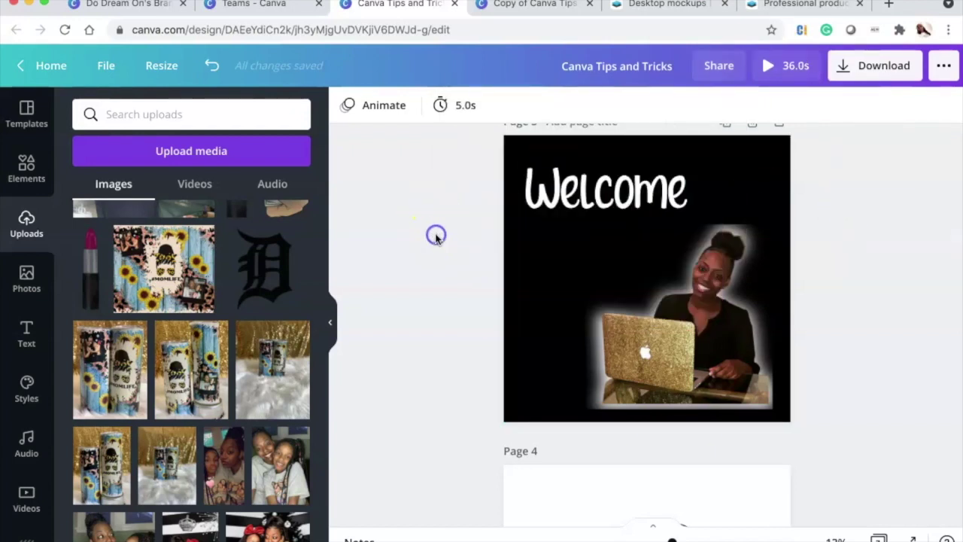
- Look through the designs shared with you and all your own designs from the Canva home tab
left_click(260, 4)
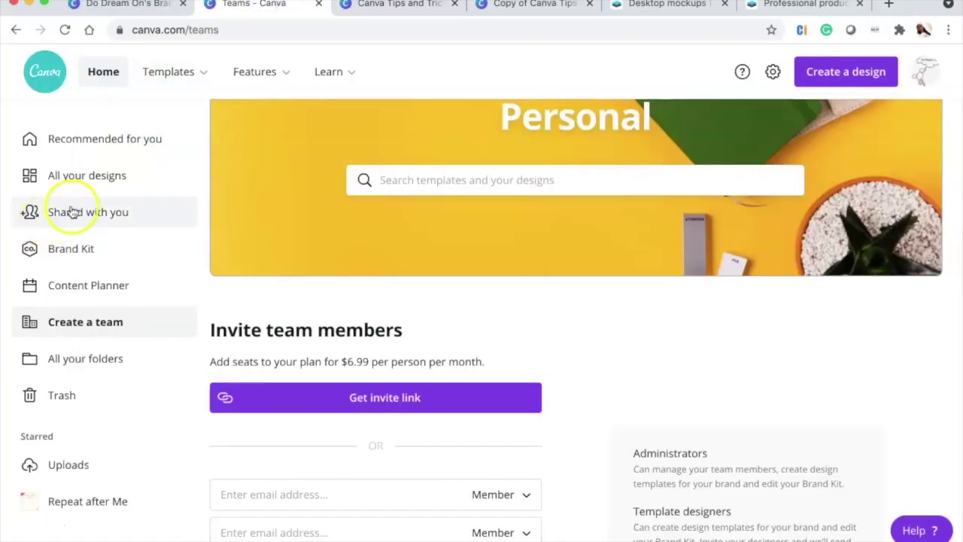
left_click(73, 213)
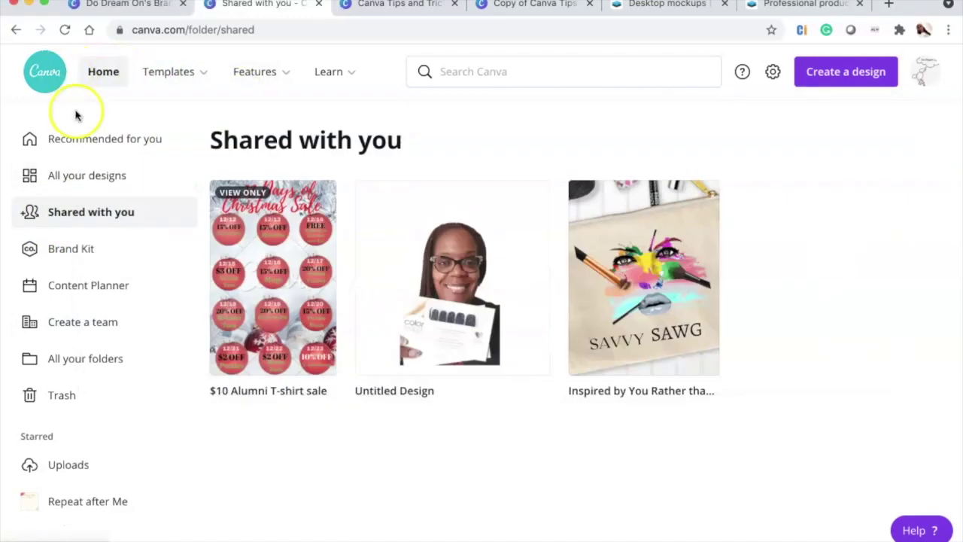
left_click(100, 180)
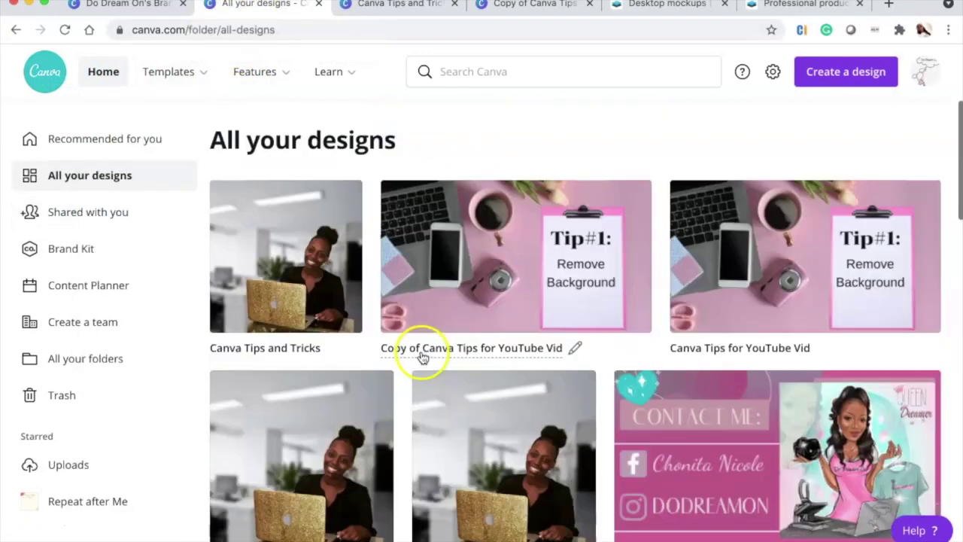
- Return to the Canva Tips and Tricks design and add a blank page after page 3
left_click(398, 6)
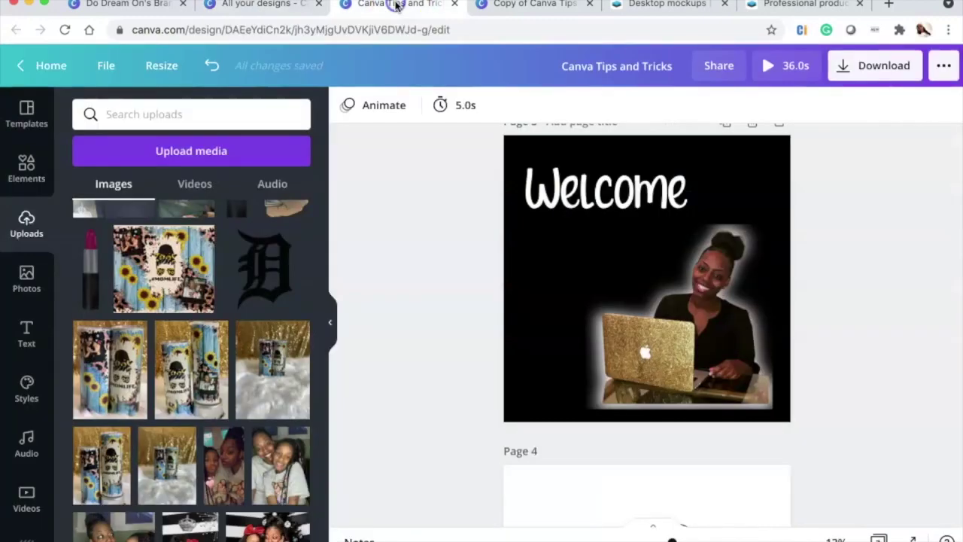
scroll(459, 345, "up", 2)
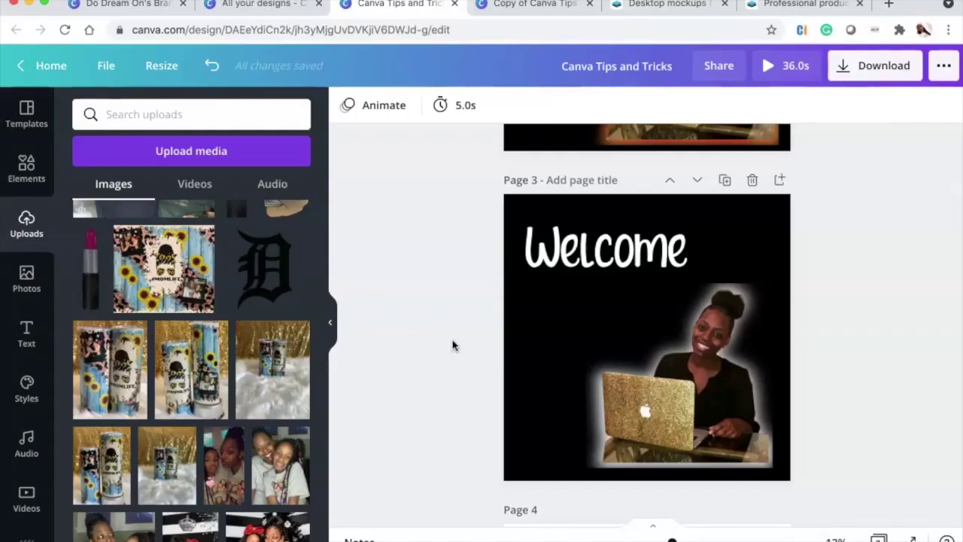
scroll(452, 327, "down", 3)
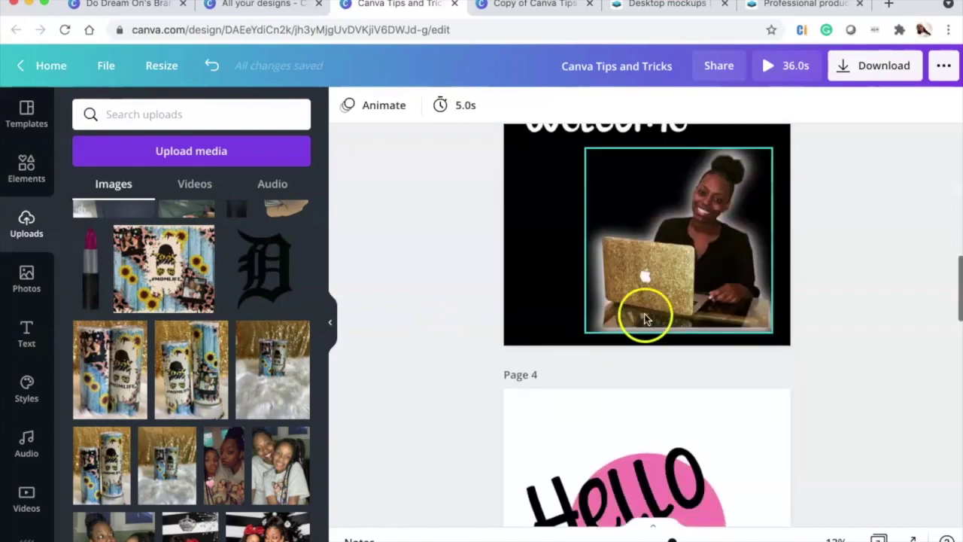
scroll(843, 306, "up", 2)
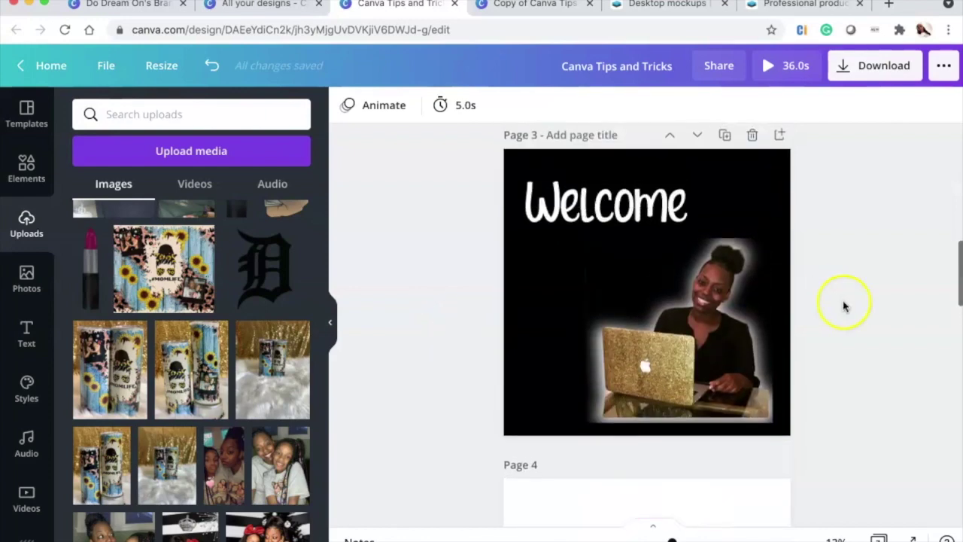
left_click(779, 136)
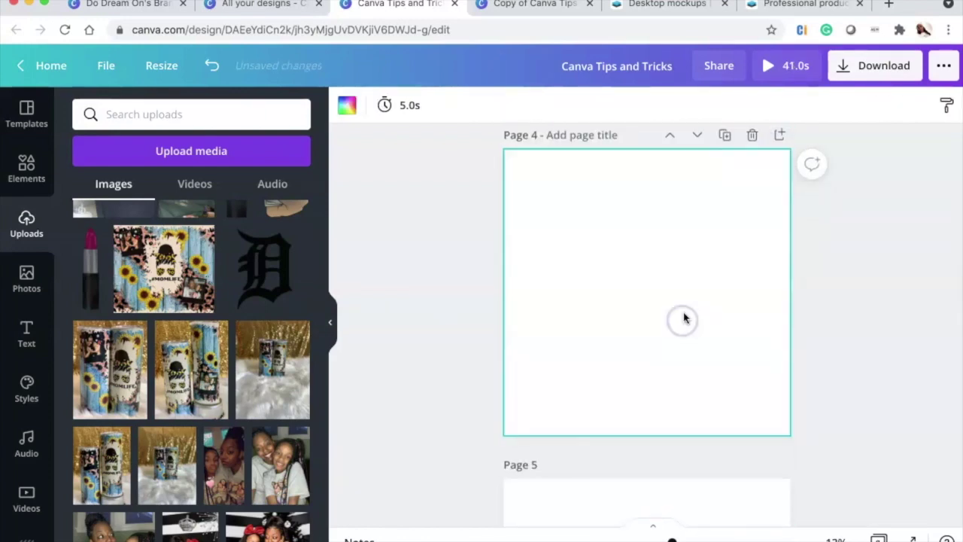
- Replace the Frames search in Elements with a search for "Facebook logo"
left_click(28, 170)
left_click(150, 114)
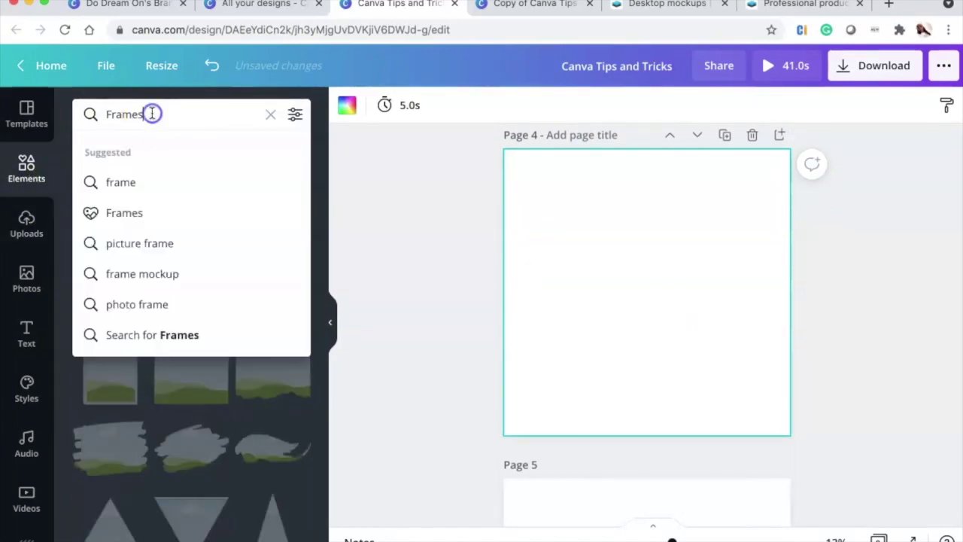
left_click(271, 114)
left_click(253, 117)
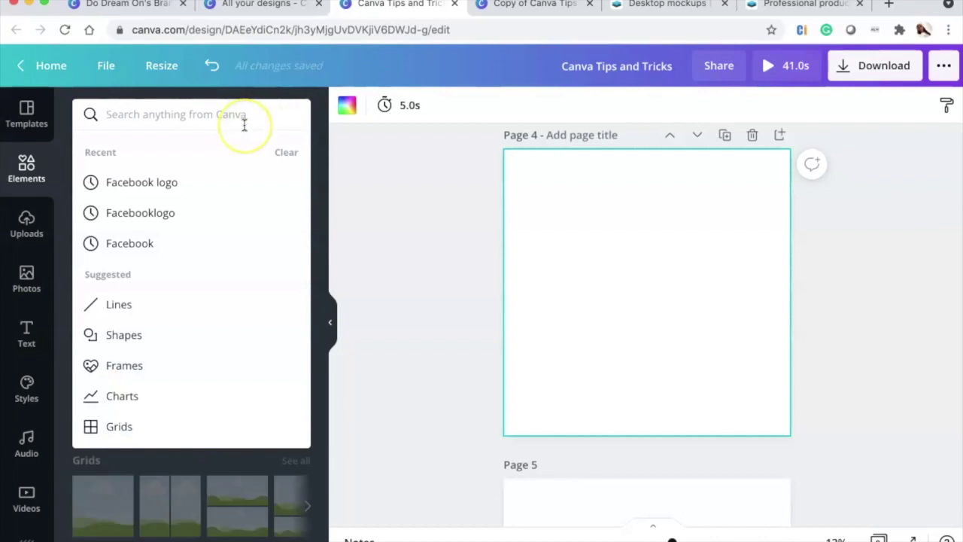
type("Facebook ")
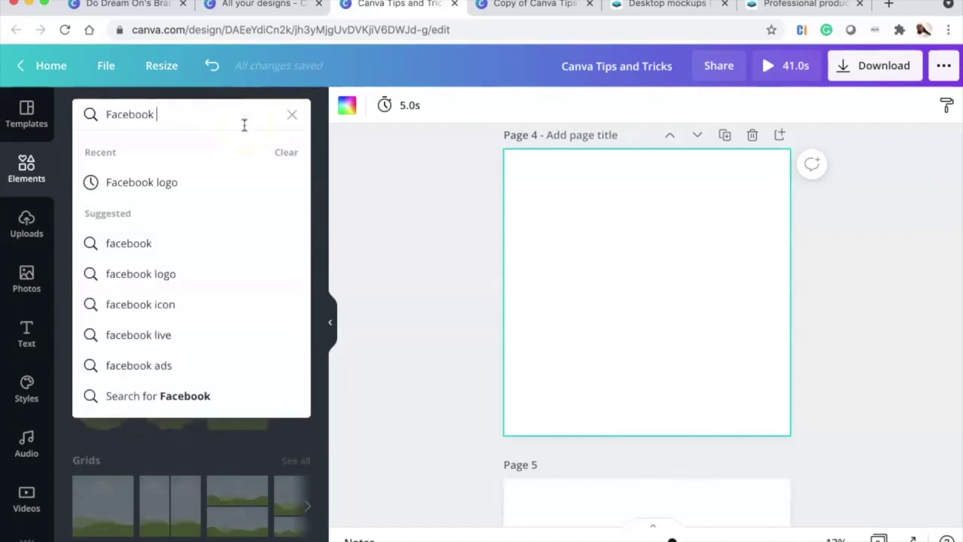
type("logo")
key("Return")
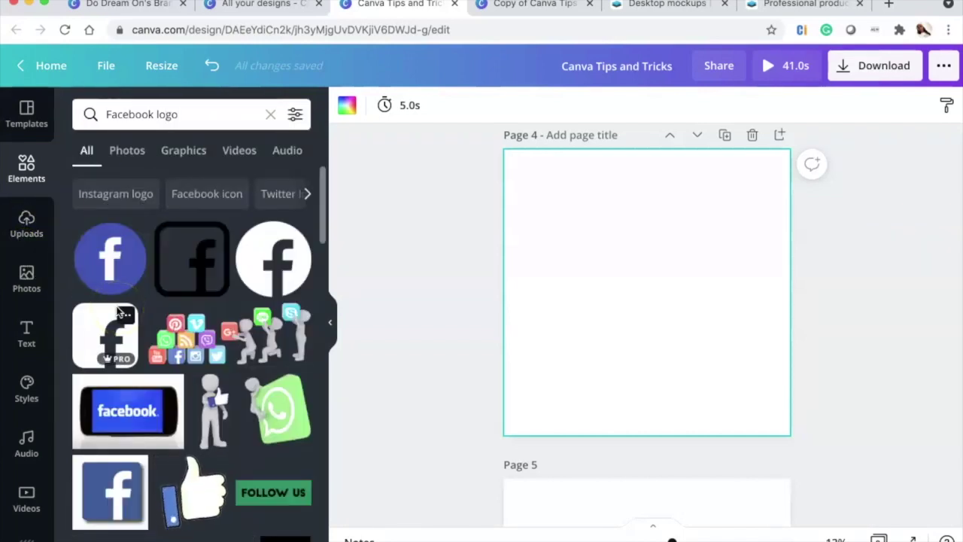
- Add the round blue Facebook logo to page 4, enlarge it to about 1,682 by 1,600, and place it in the upper-left corner
scroll(128, 282, "down", 3)
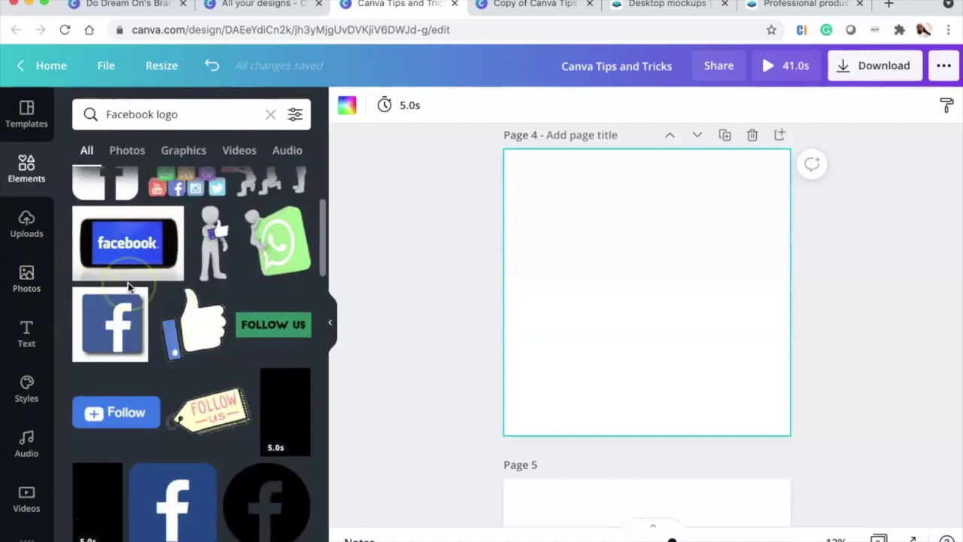
scroll(128, 282, "up", 3)
left_click(100, 247)
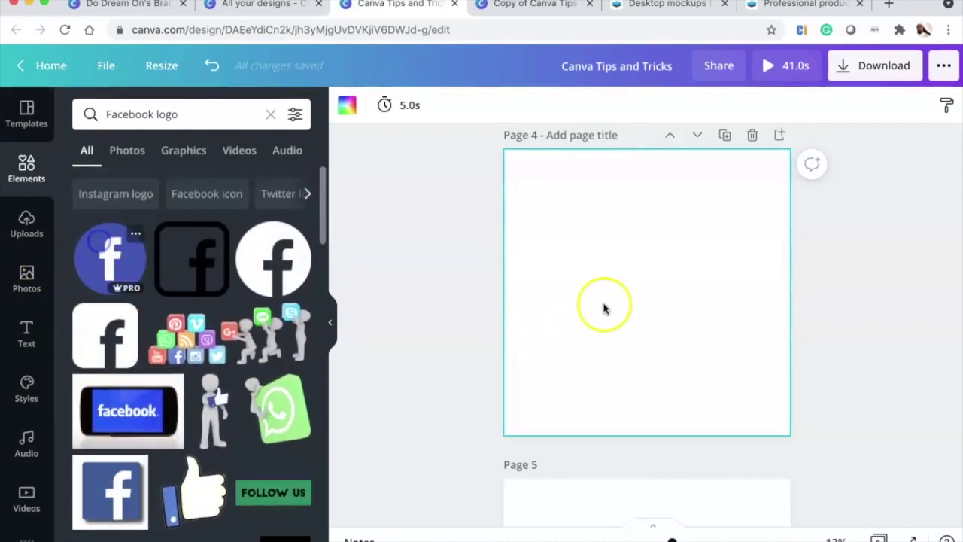
left_click_drag(745, 189, 742, 196)
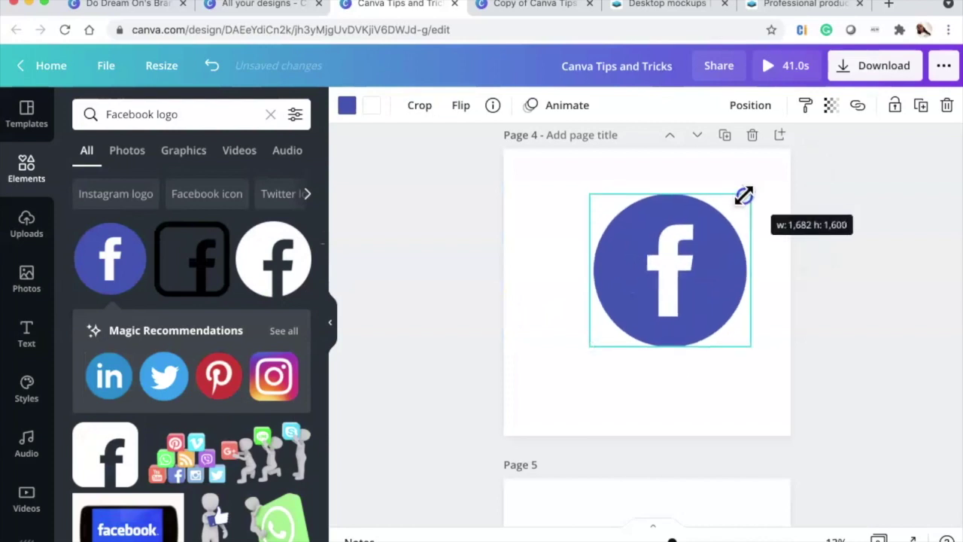
left_click_drag(682, 247, 602, 214)
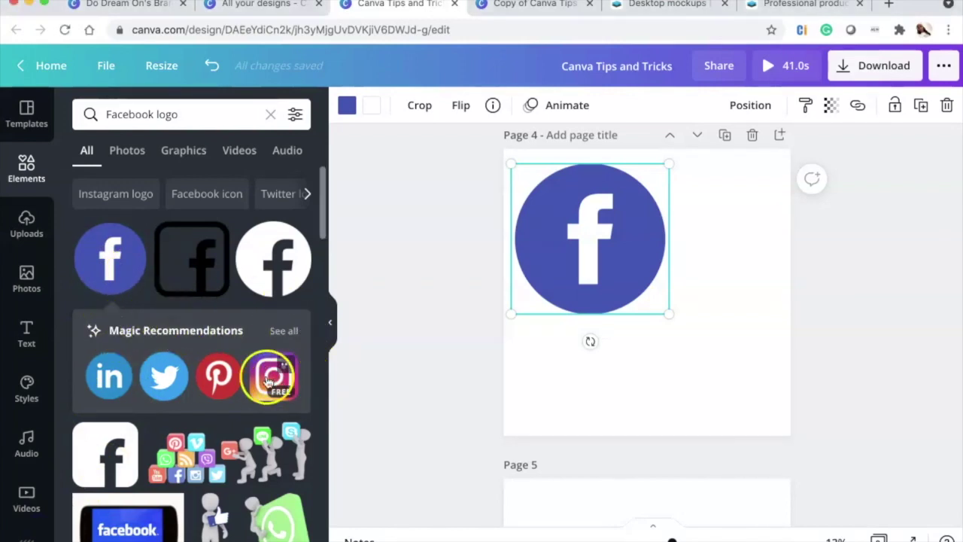
- Add the matching Twitter, Pinterest and Instagram logos from the Magic Recommendations to page 4
left_click(228, 367)
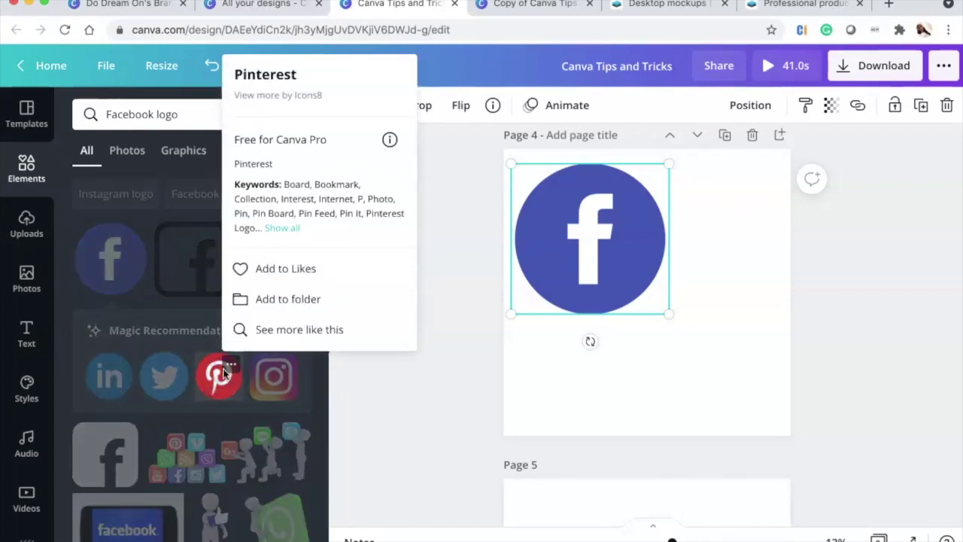
left_click(169, 375)
left_click(157, 376)
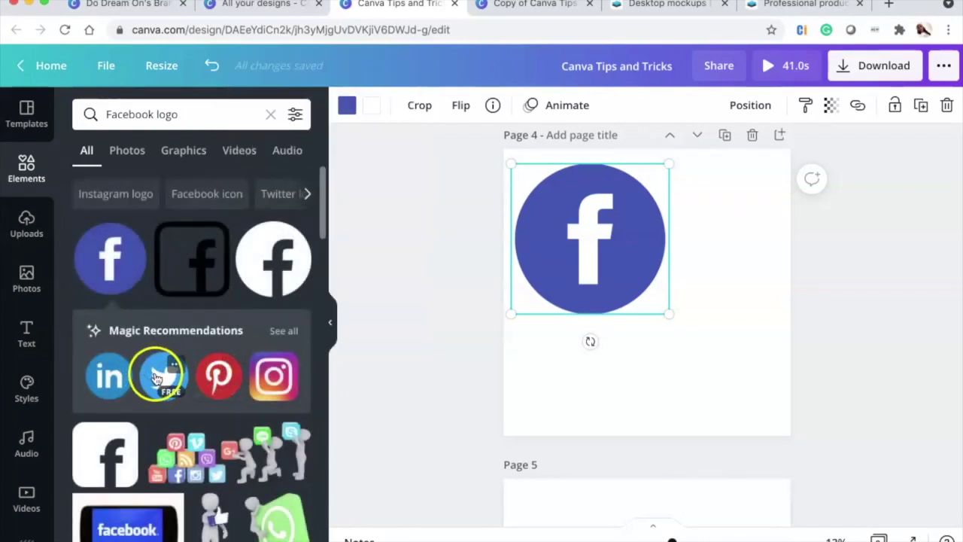
left_click(217, 371)
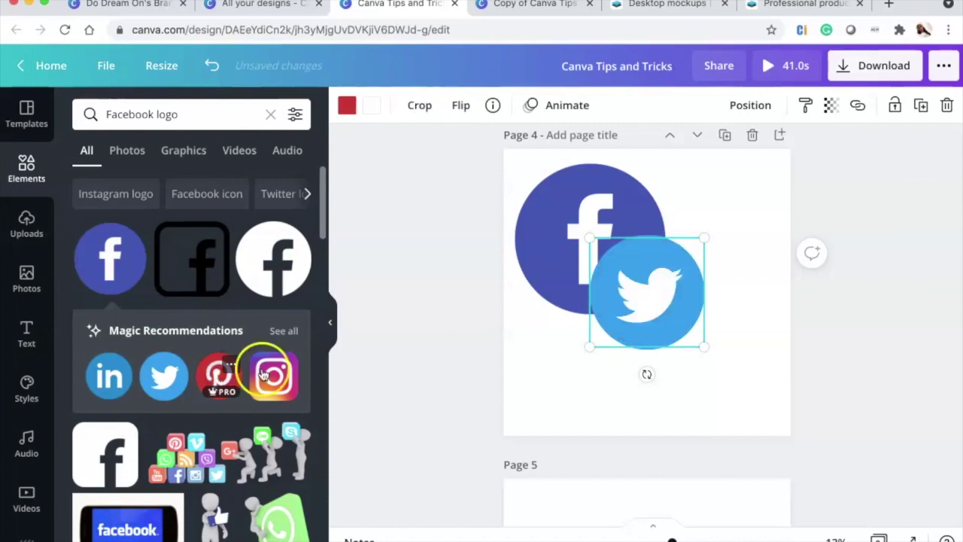
left_click(269, 376)
- Spread the added logos into the free corners of page 4 and shrink the Facebook logo to roughly their size
left_click_drag(629, 312, 559, 371)
left_click_drag(654, 292, 723, 238)
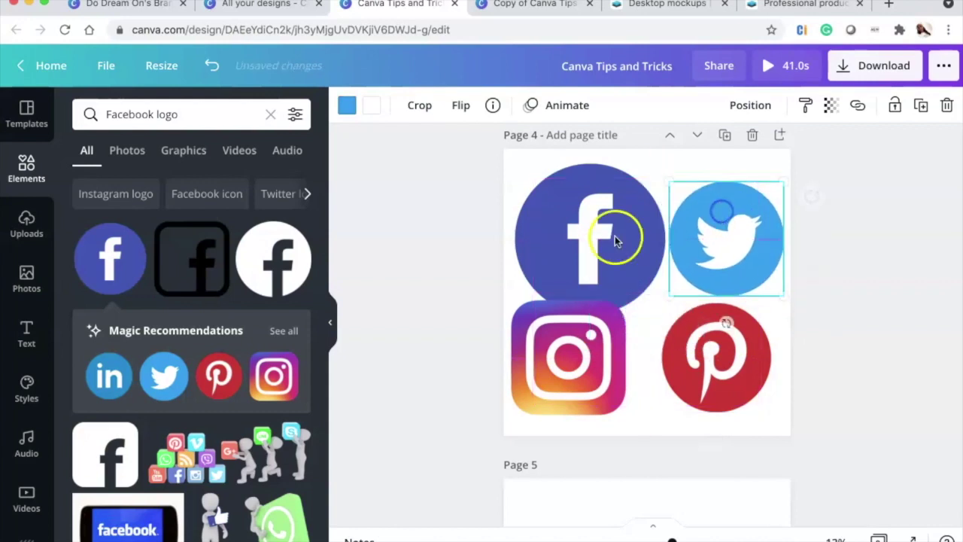
left_click(604, 235)
left_click_drag(667, 310, 636, 270)
left_click_drag(615, 321, 622, 323)
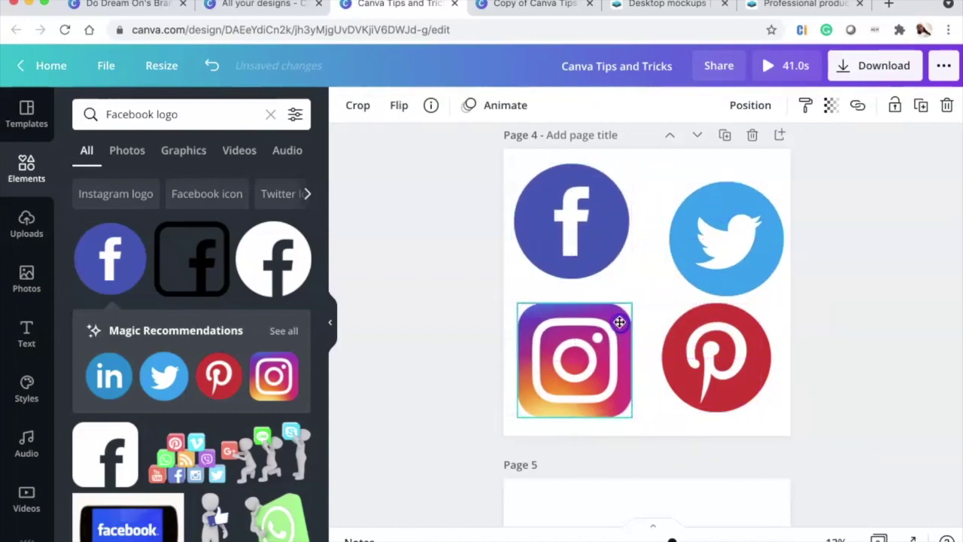
- Nudge the Pinterest and Twitter logos into line with their neighbours to form an even two-by-two grid on page 4
left_click(731, 350)
left_click_drag(732, 350, 737, 355)
left_click(739, 243)
left_click_drag(739, 243, 735, 226)
left_click(586, 198)
left_click(686, 221)
left_click(726, 339)
left_click(549, 340)
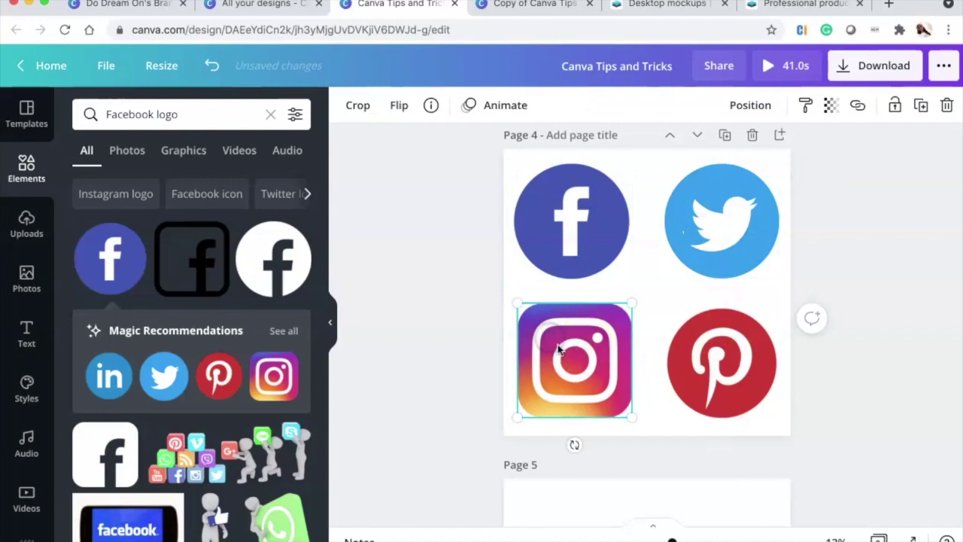
- Browse more Facebook logo results and select the word "Facebook" in the element search for replacement
scroll(191, 361, "down", 5)
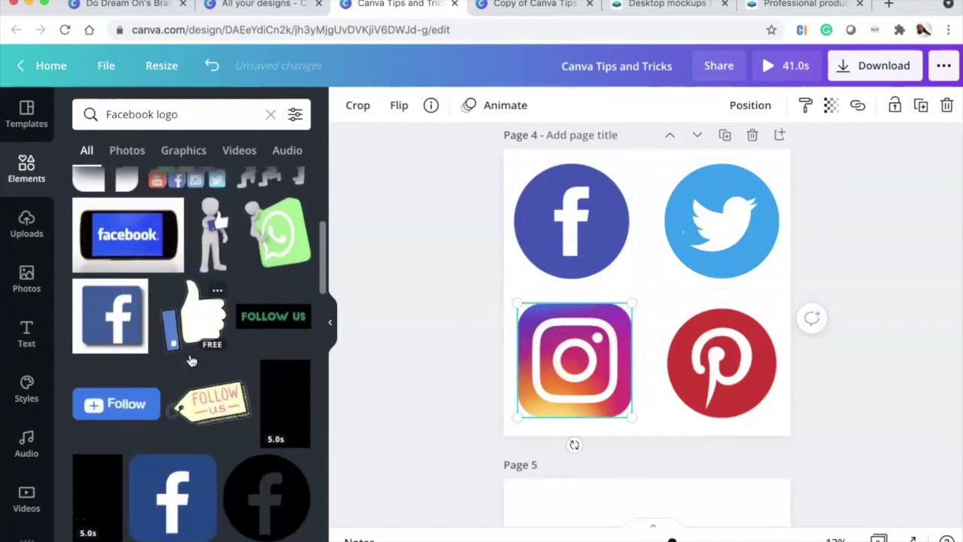
scroll(191, 361, "up", 6)
left_click_drag(153, 115, 83, 115)
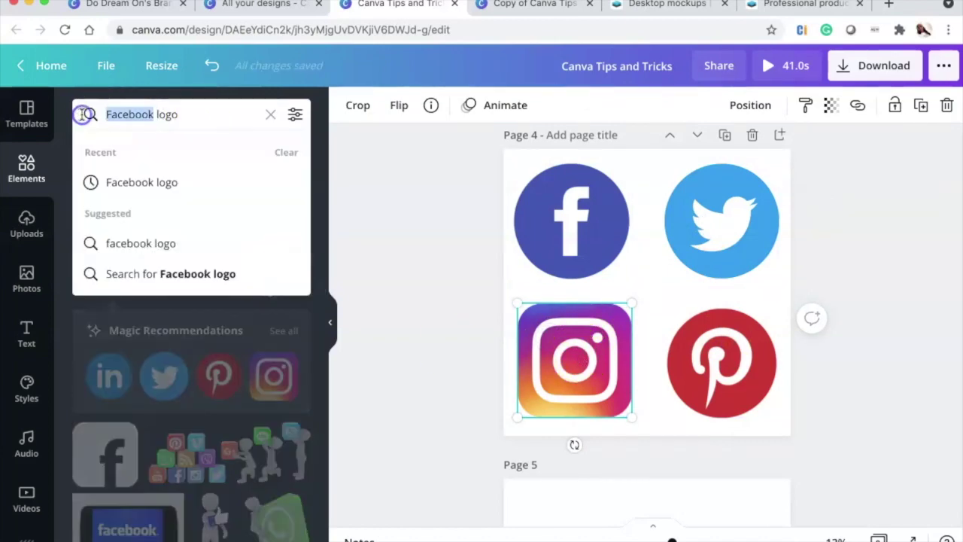
- Search the elements for "instagram logo" and add the bold single-colour Instagram logo to page 4
type("instagram")
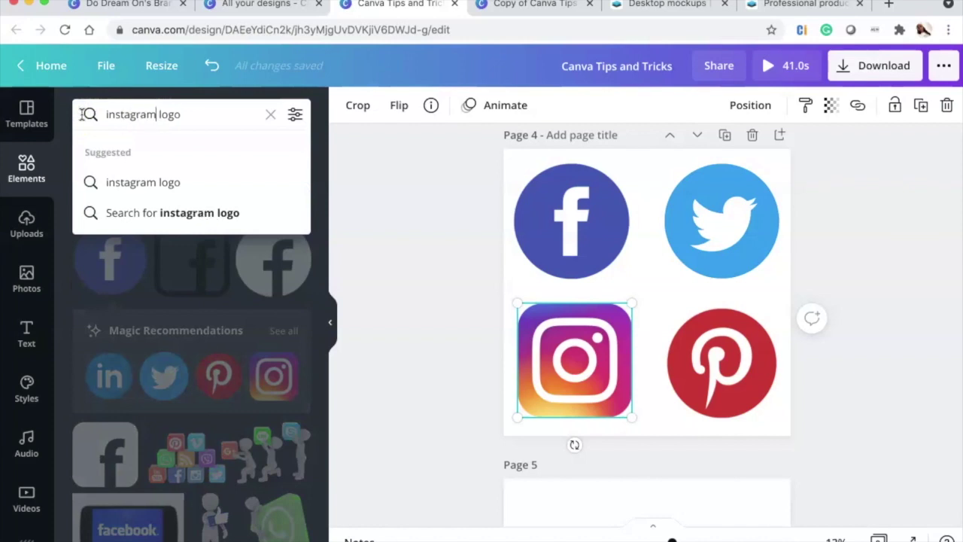
key("Return")
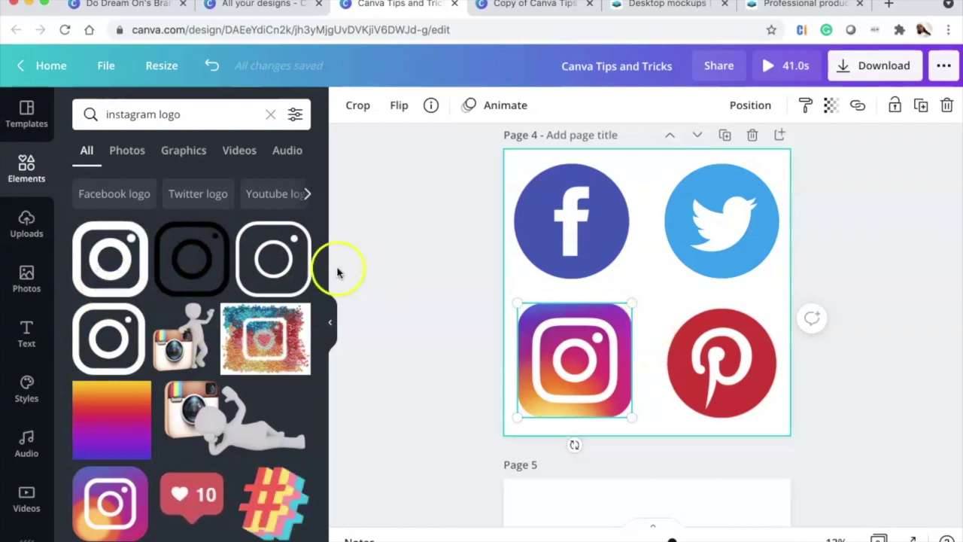
scroll(183, 347, "down", 3)
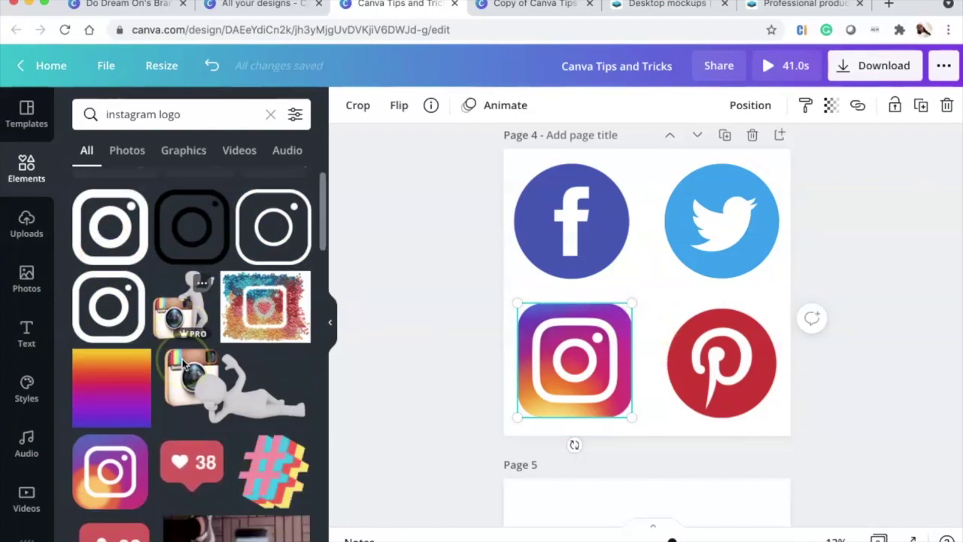
scroll(184, 365, "down", 5)
scroll(200, 384, "up", 3)
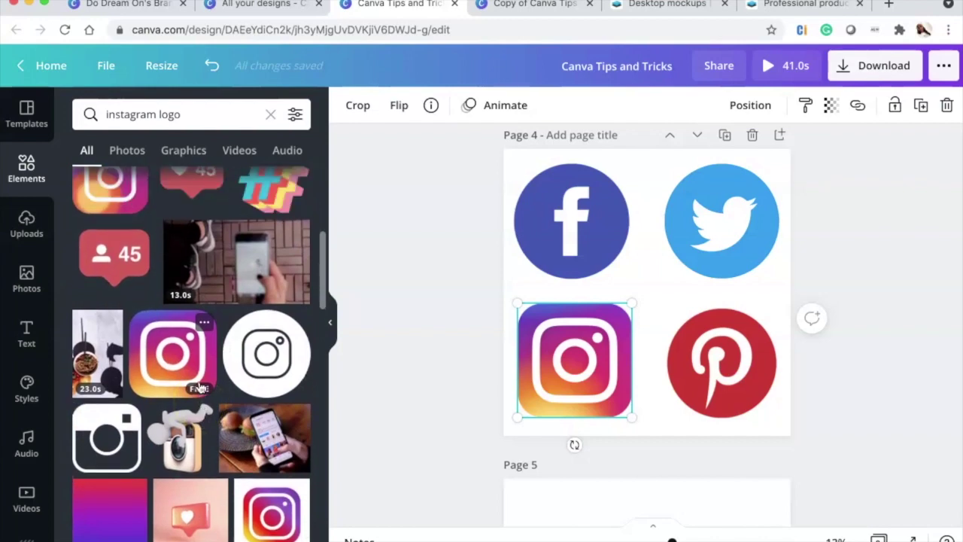
scroll(181, 376, "down", 2)
scroll(136, 373, "up", 6)
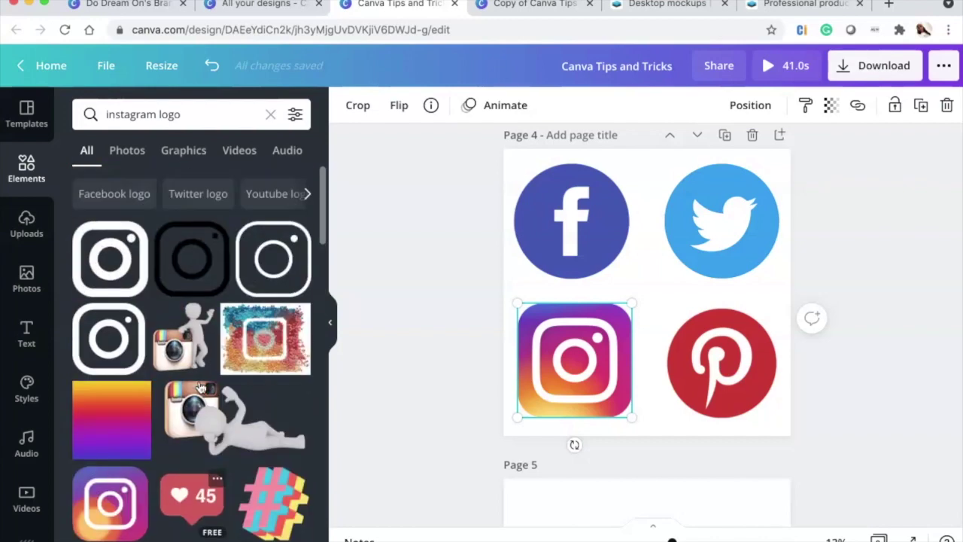
left_click(113, 260)
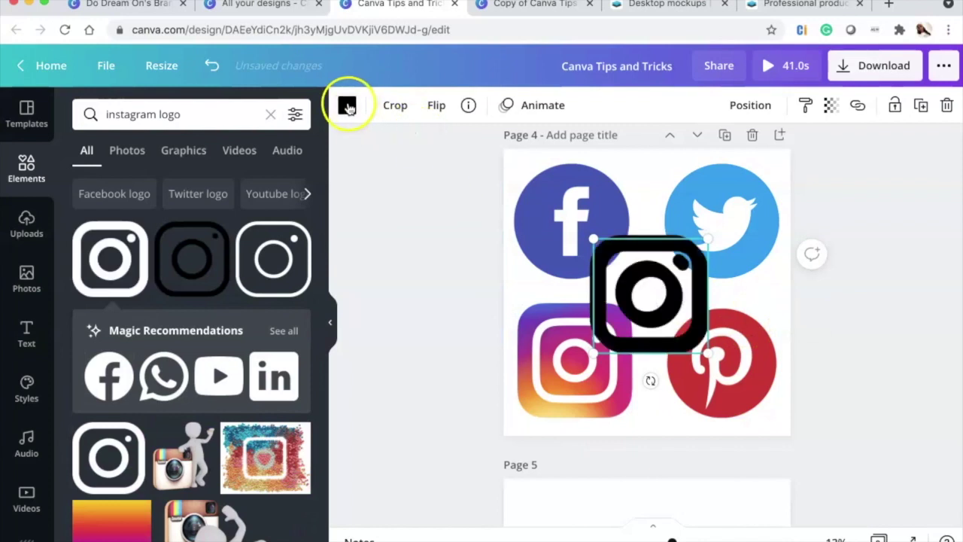
- Recolour the selected Instagram logo pink from the YouTube palette and move it over the Pinterest logo
left_click(347, 104)
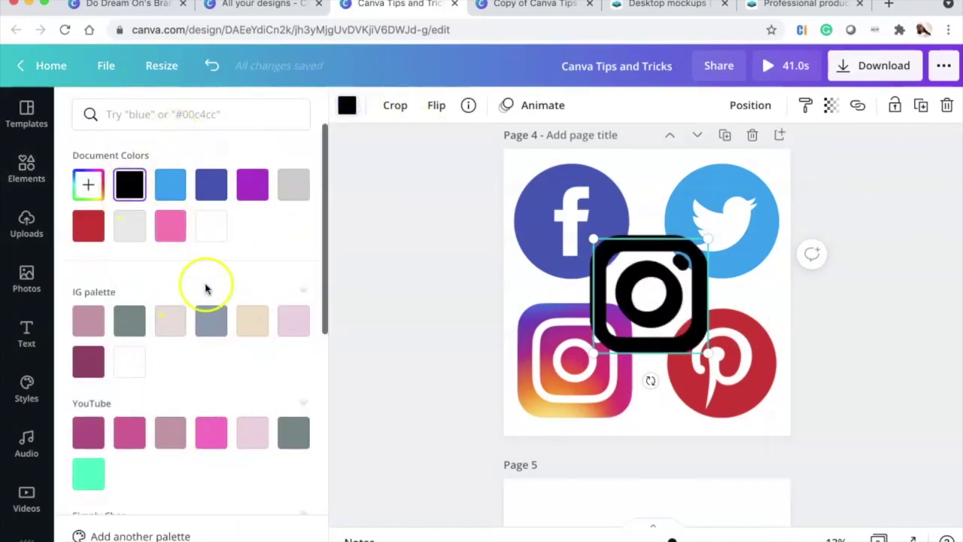
scroll(206, 290, "down", 3)
left_click(209, 332)
scroll(205, 340, "down", 8)
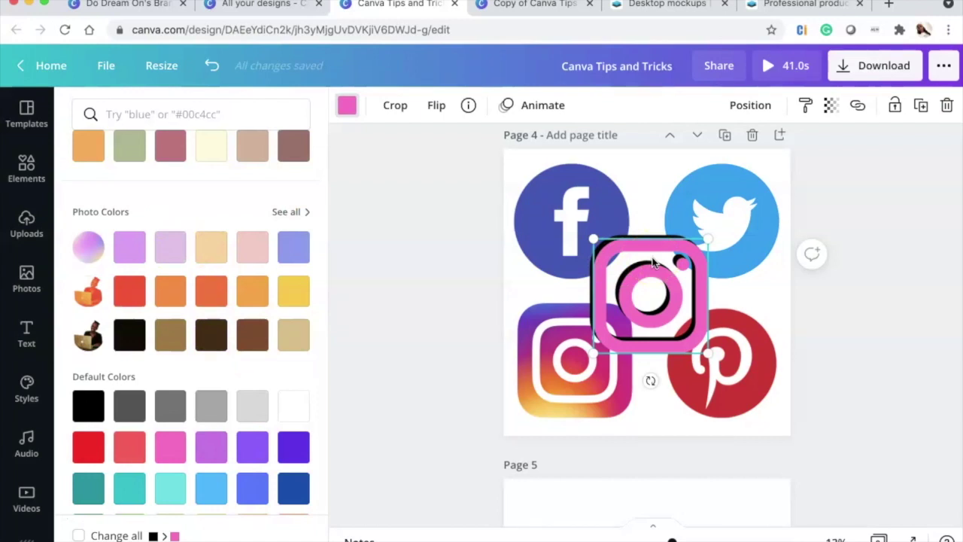
left_click_drag(693, 288, 732, 334)
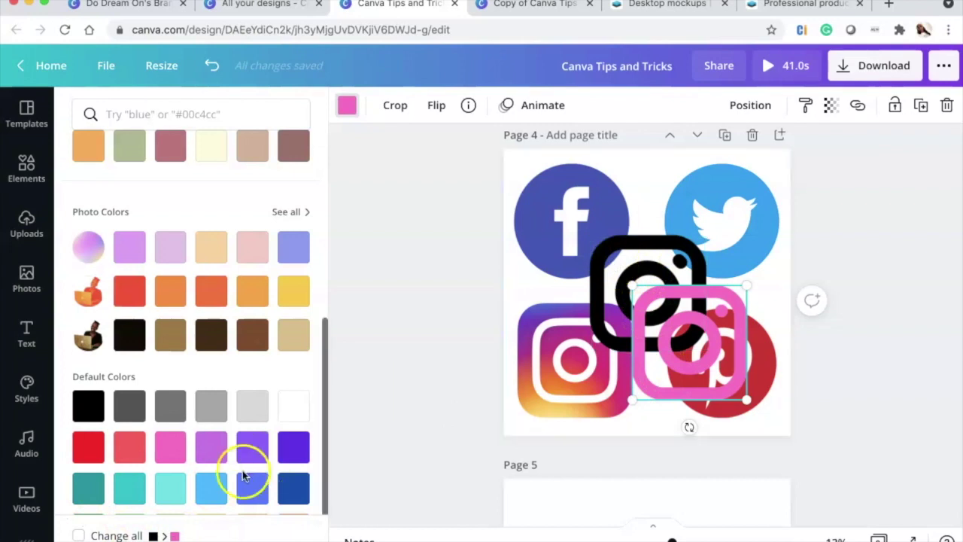
- Apply the black-to-pink colour change to all matching elements and spread the Instagram logo copies apart on page 4
left_click(79, 536)
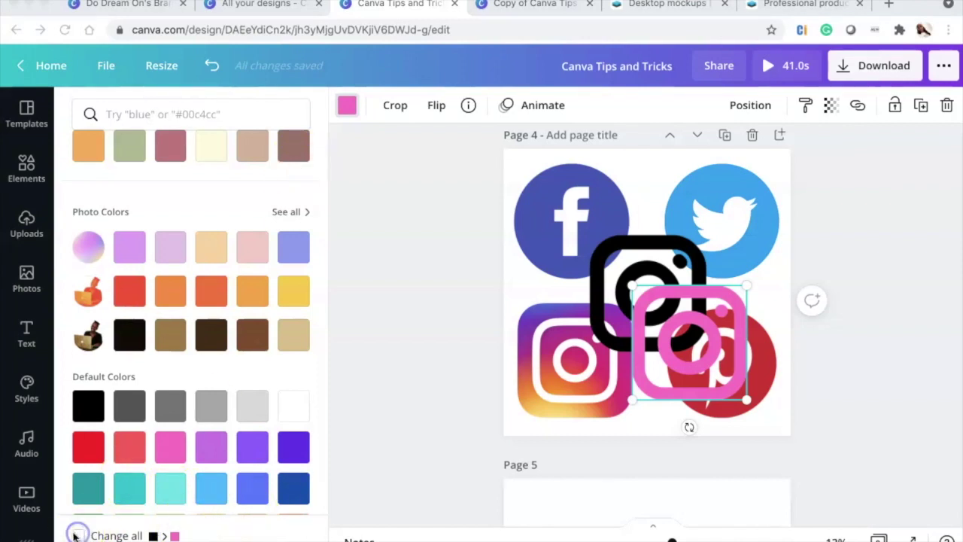
left_click(190, 535)
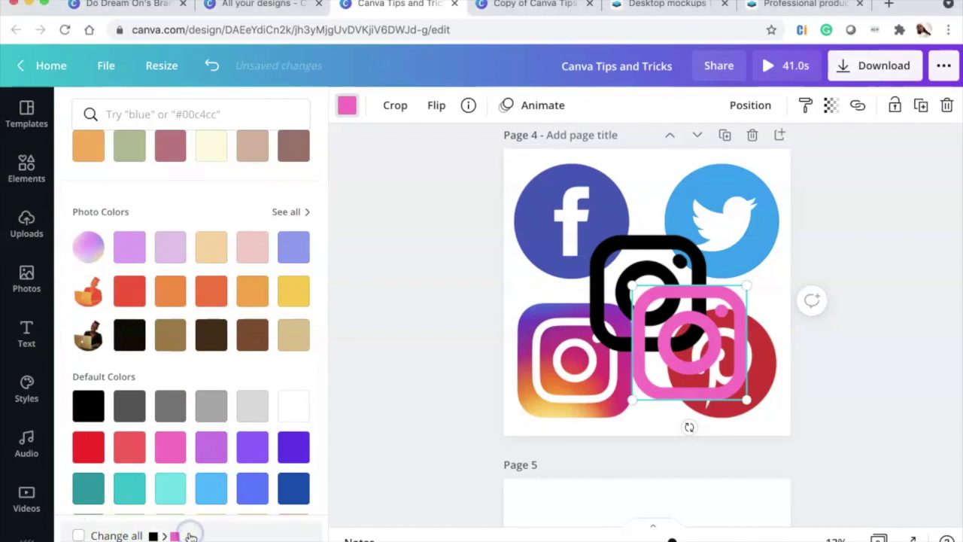
left_click(135, 534)
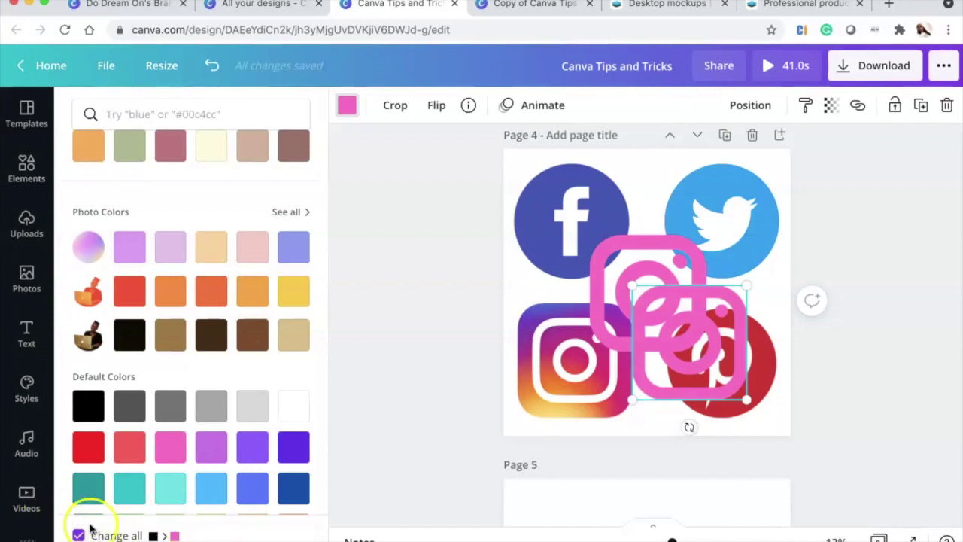
left_click_drag(634, 249, 561, 282)
left_click_drag(563, 291, 650, 209)
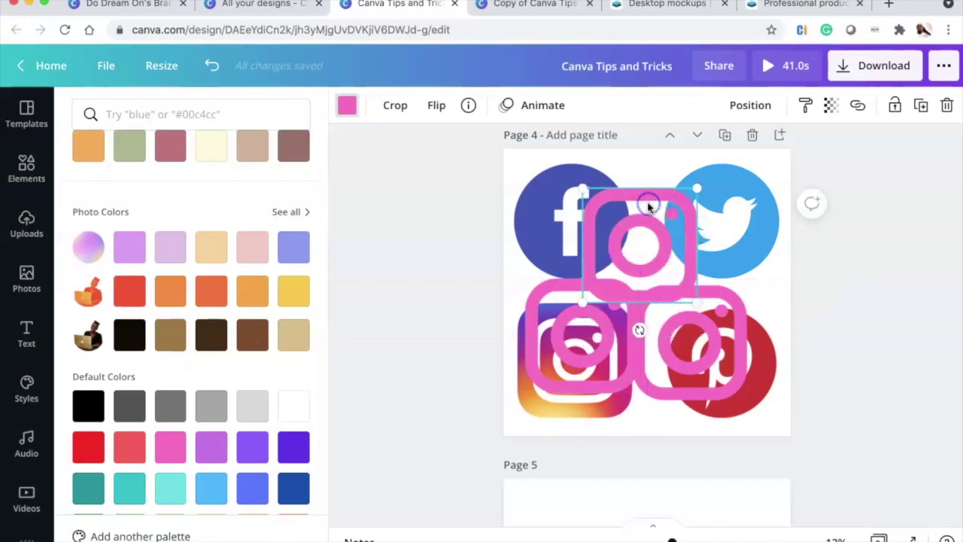
- Delete the three pink Instagram logo copies from page 4
key("Delete")
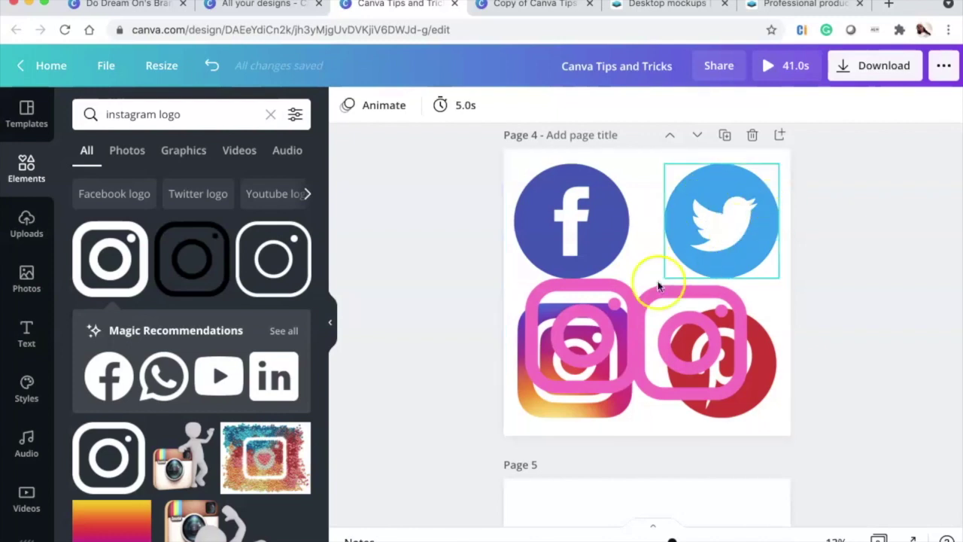
left_click(613, 292)
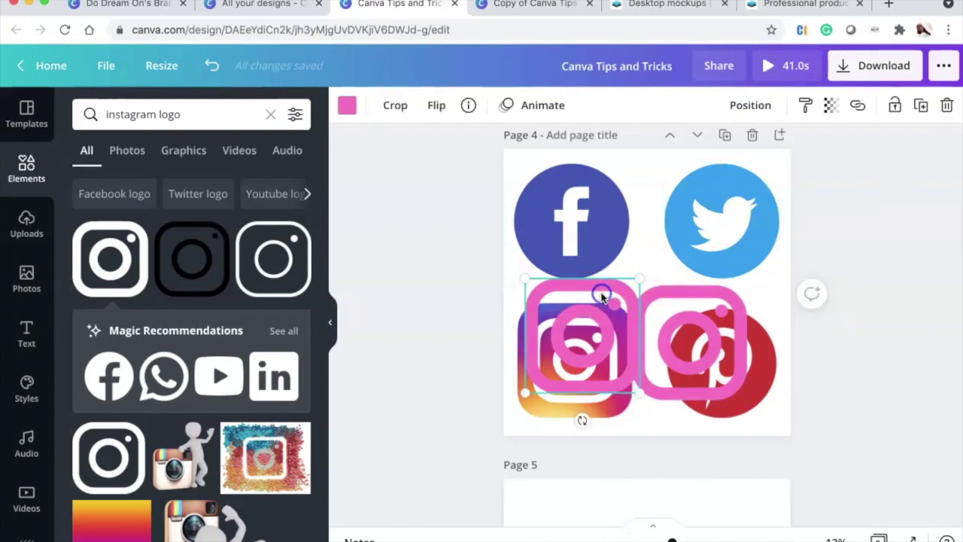
left_click(348, 105)
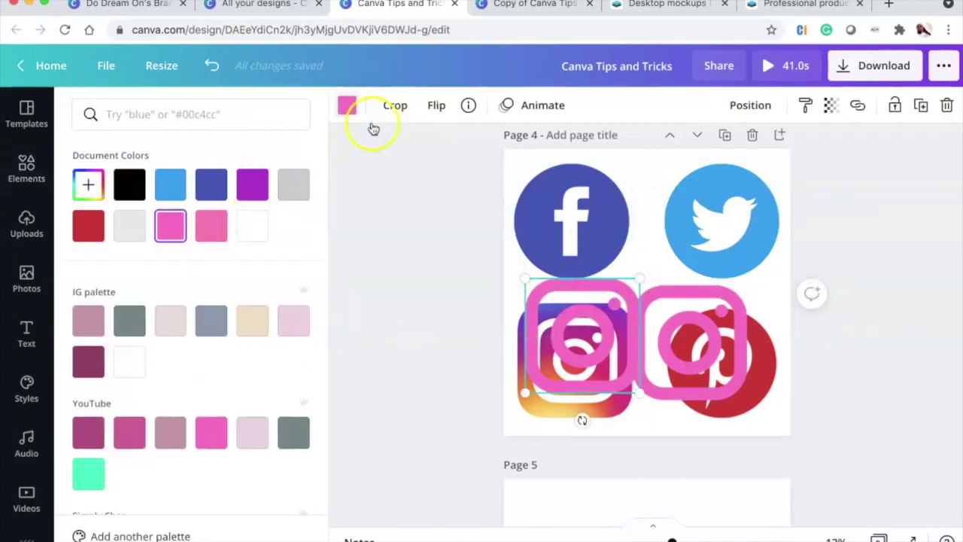
left_click(652, 303)
key("Delete")
left_click(585, 277)
key("Delete")
left_click(482, 332)
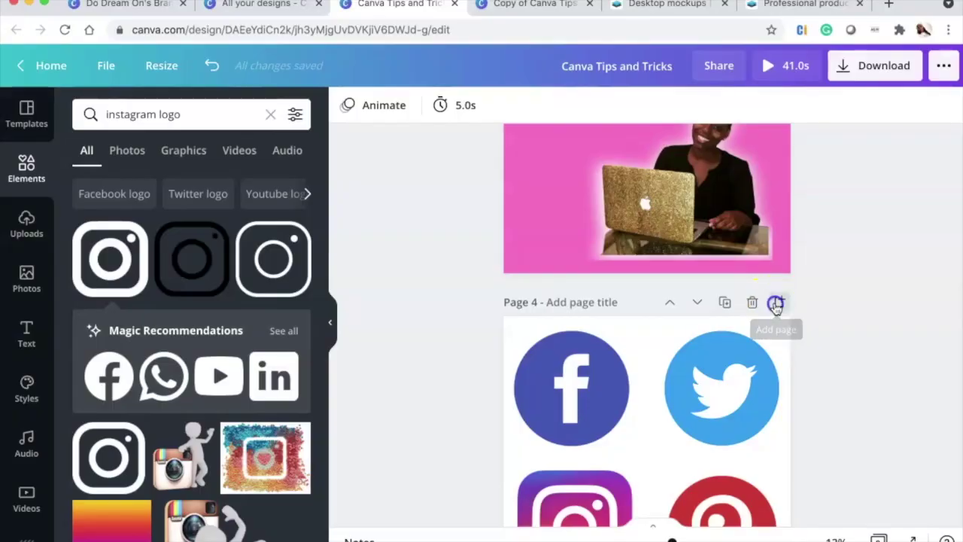
- Add a blank page after page 4 and set its background to black
left_click(775, 303)
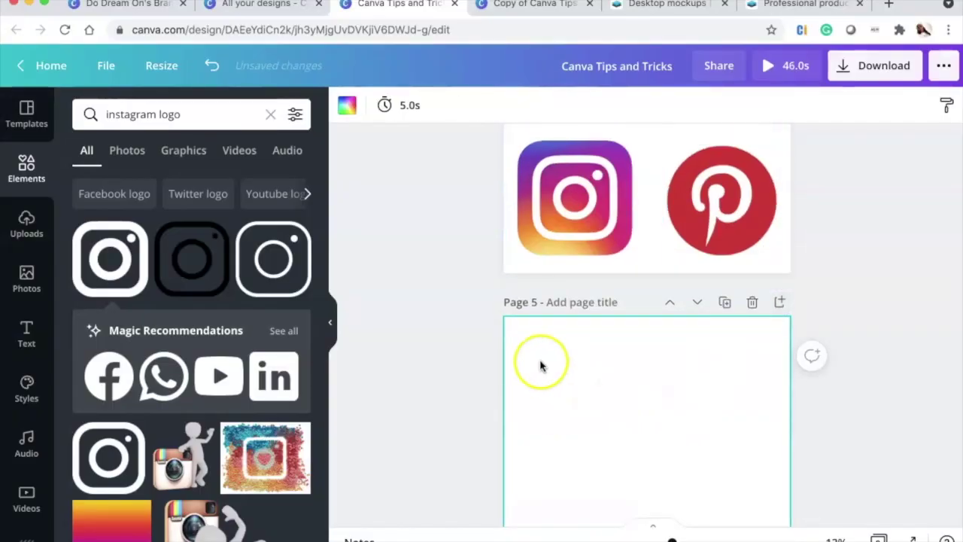
scroll(564, 318, "down", 1)
left_click(564, 304)
left_click(347, 106)
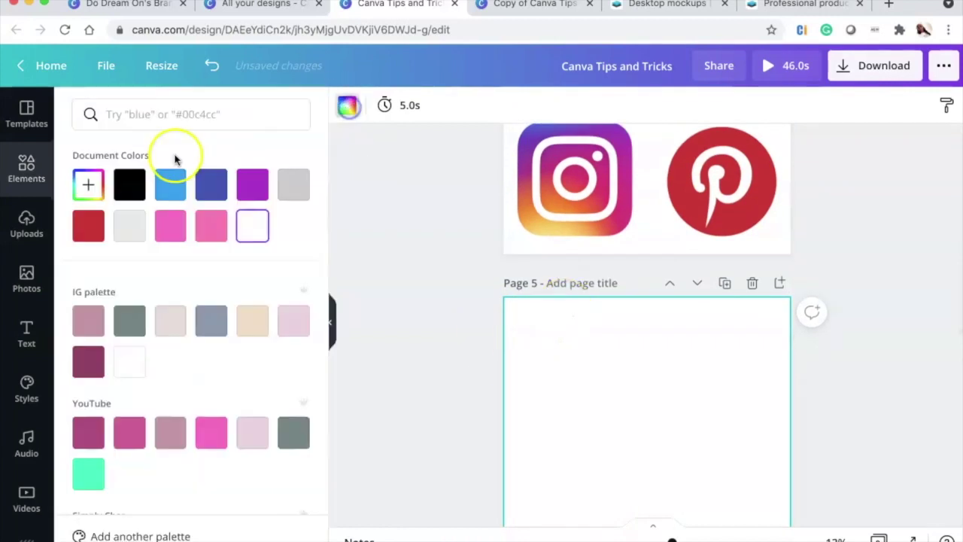
left_click(129, 185)
- Unlock the "Welcome" heading on page 8 and select it for copying
scroll(474, 416, "down", 5)
scroll(475, 416, "down", 10)
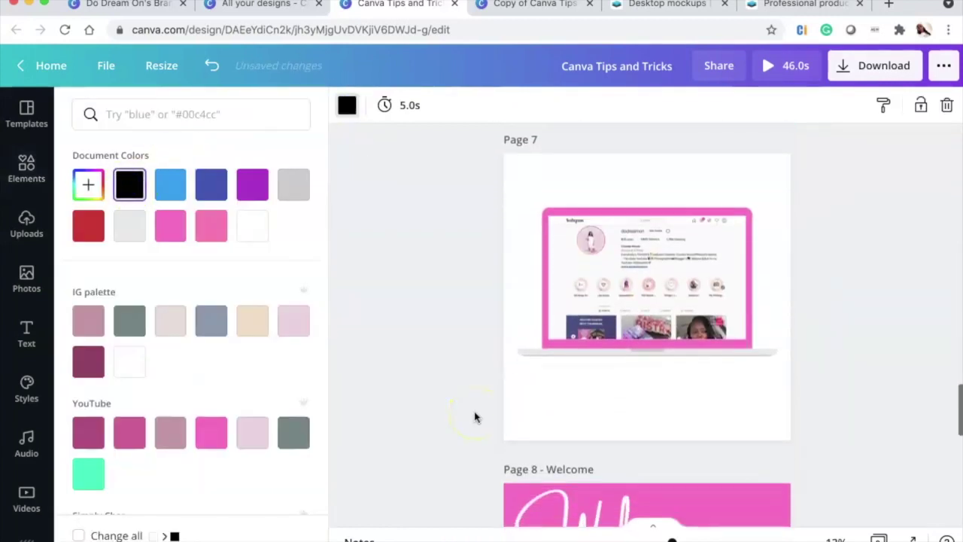
left_click(622, 277)
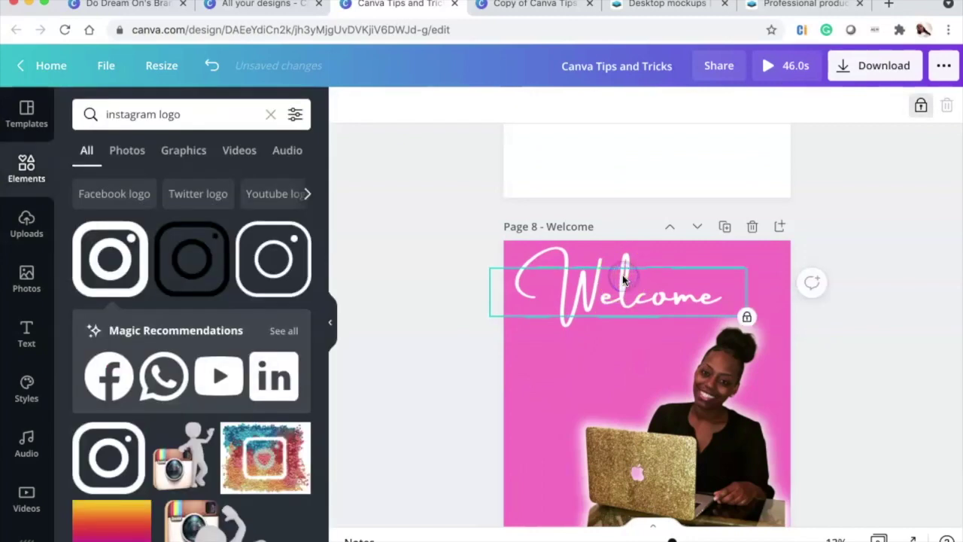
scroll(623, 275, "up", 8)
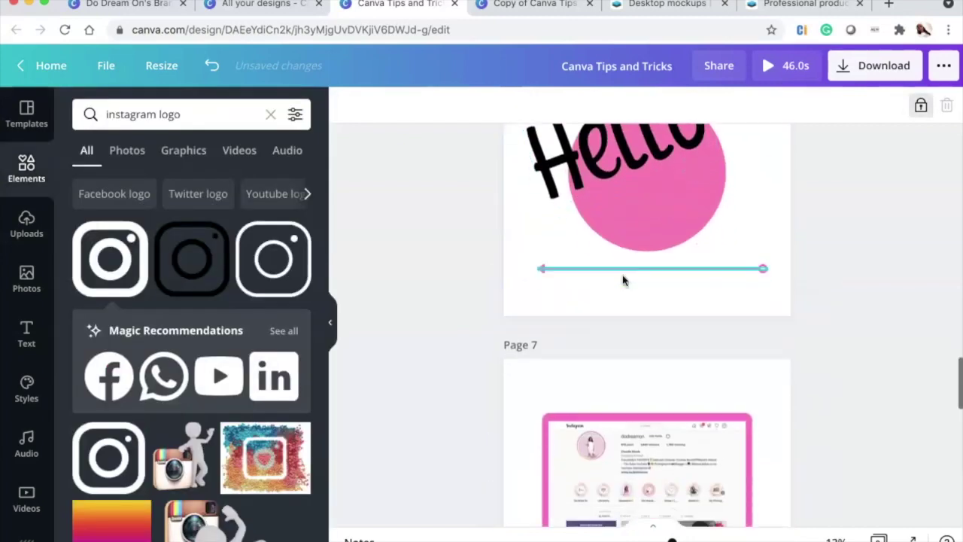
scroll(622, 275, "down", 2)
left_click(677, 367)
scroll(678, 367, "down", 4)
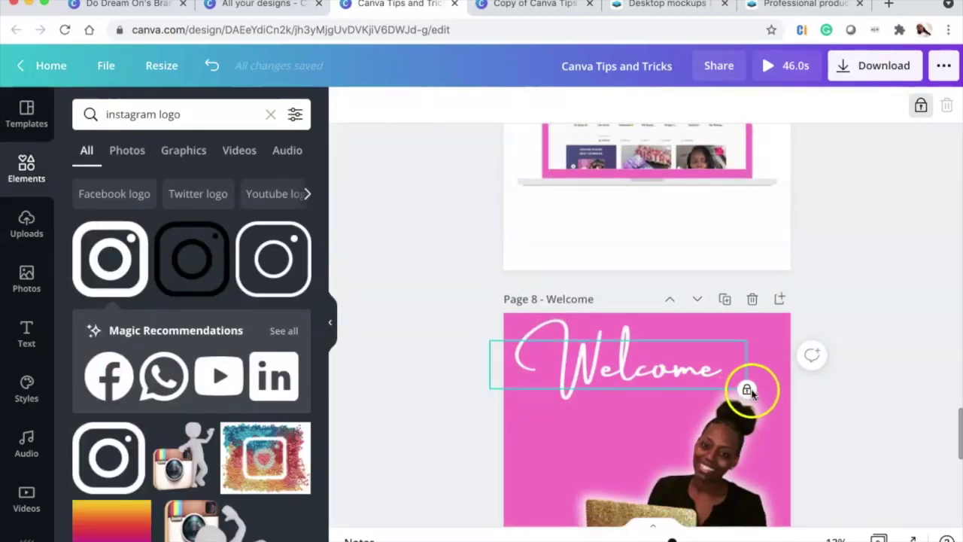
left_click(919, 107)
left_click(849, 327)
left_click(653, 341)
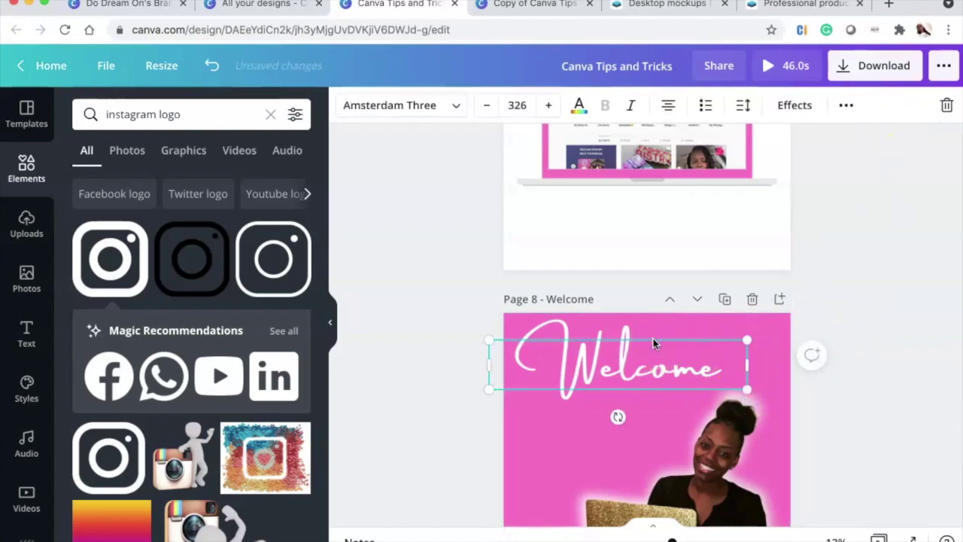
- Copy the "Welcome" heading from page 8 onto the black page 5
scroll(653, 341, "up", 15)
scroll(653, 344, "down", 4)
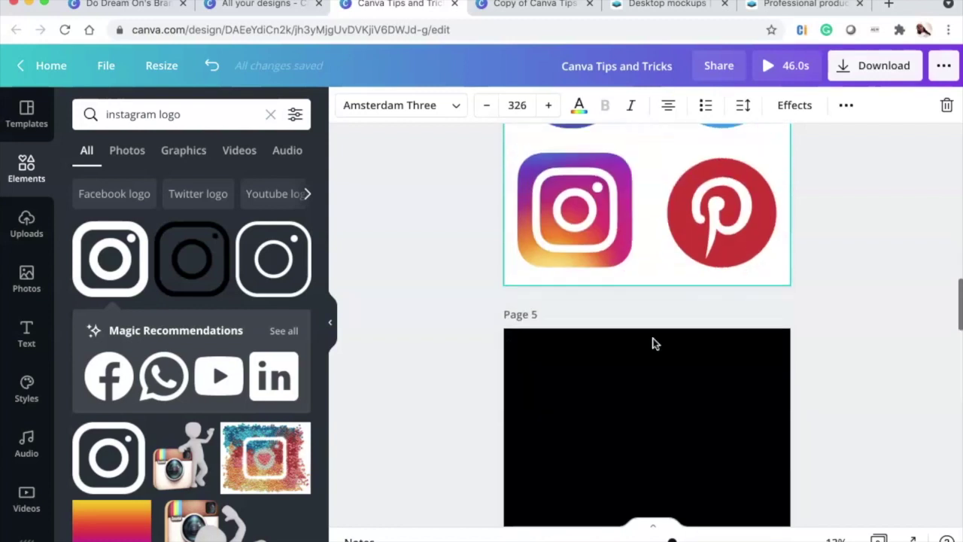
scroll(653, 343, "down", 2)
left_click(634, 339)
key("ctrl+v")
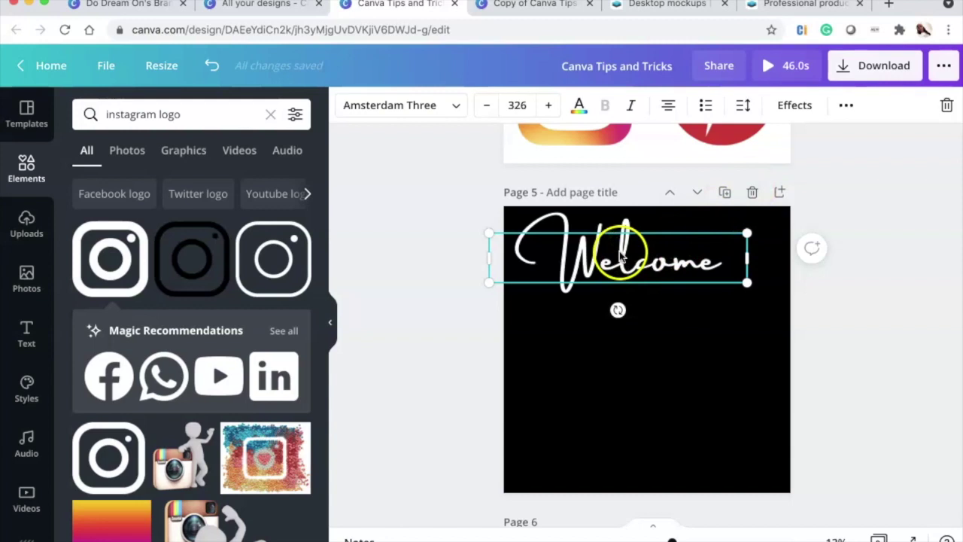
- Search the elements for "flowers" and add the blue long-stemmed flower graphic to page 5
left_click(650, 369)
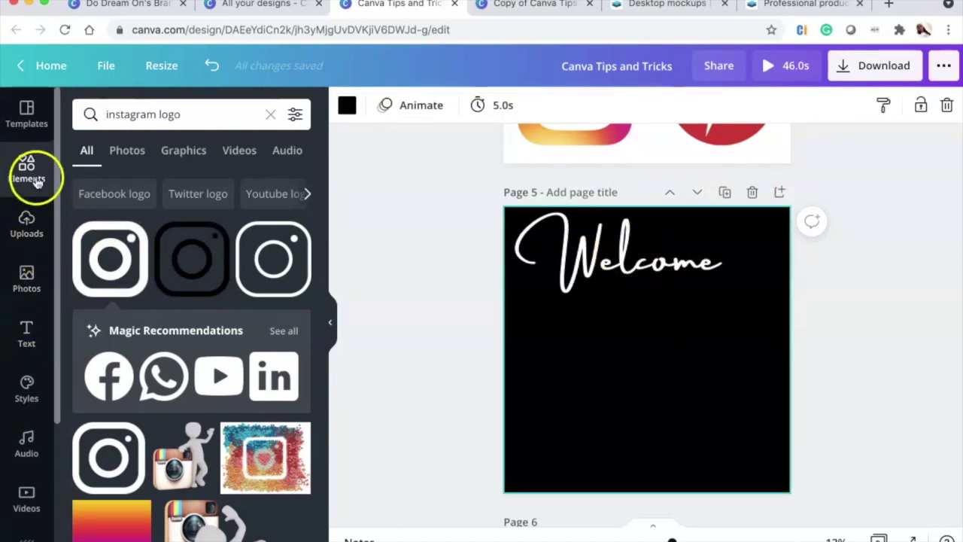
left_click(271, 112)
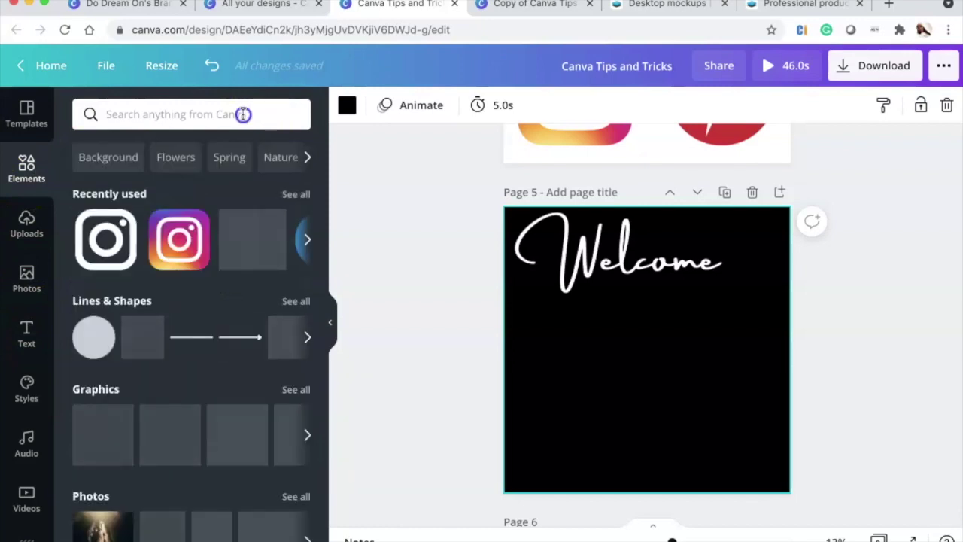
left_click(242, 113)
type("flowers")
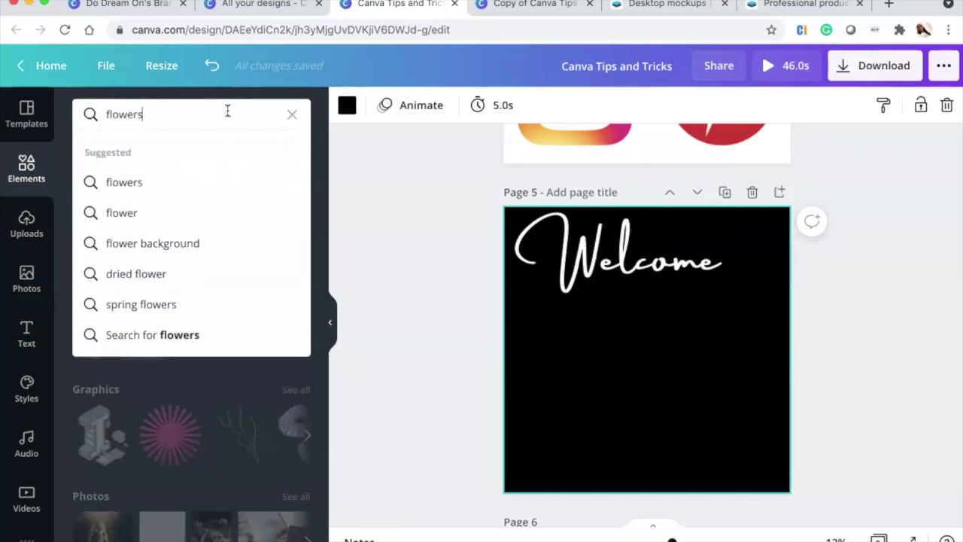
key("Return")
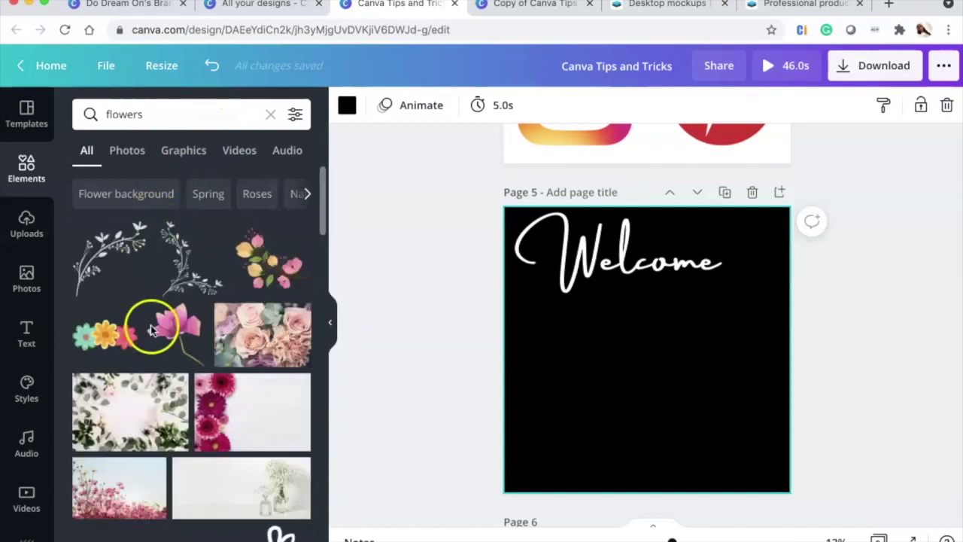
scroll(150, 325, "down", 5)
scroll(151, 330, "down", 8)
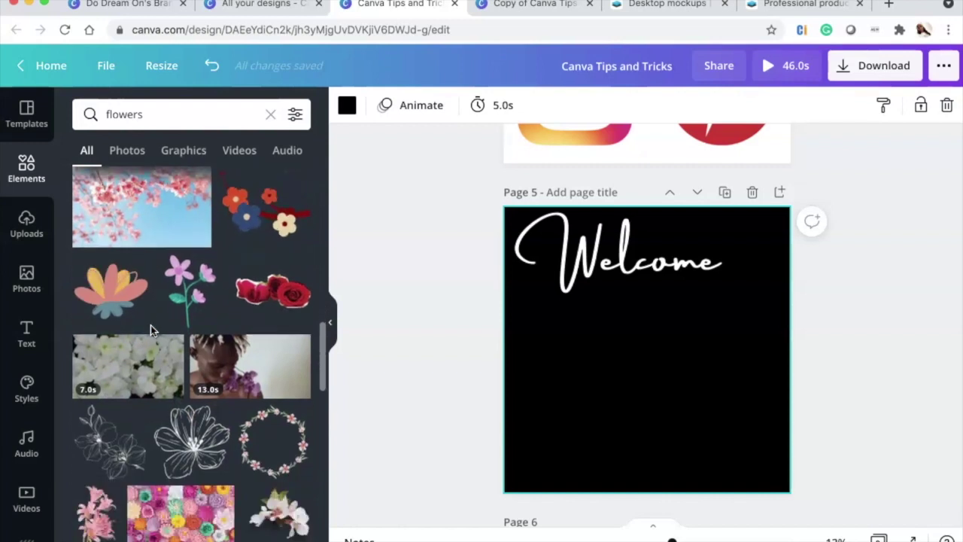
scroll(151, 326, "down", 10)
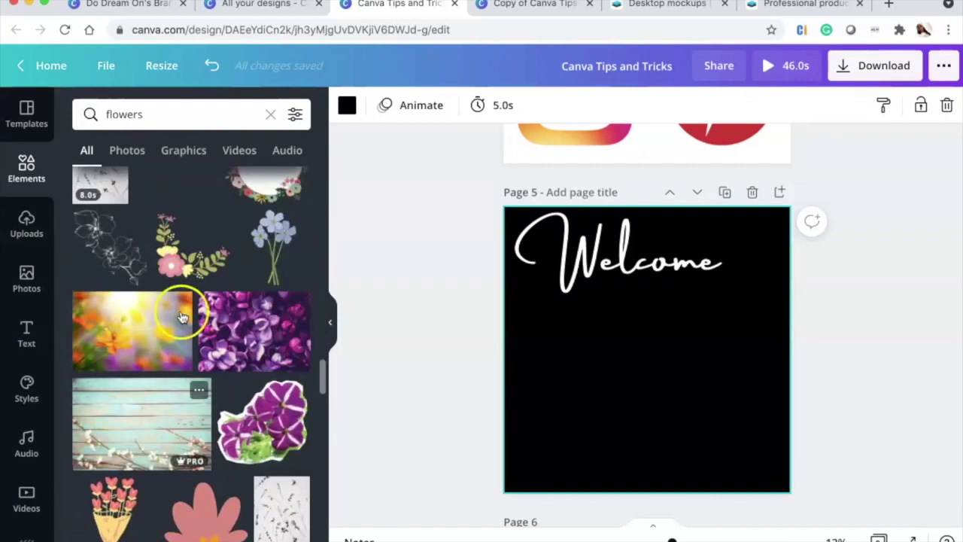
left_click(270, 237)
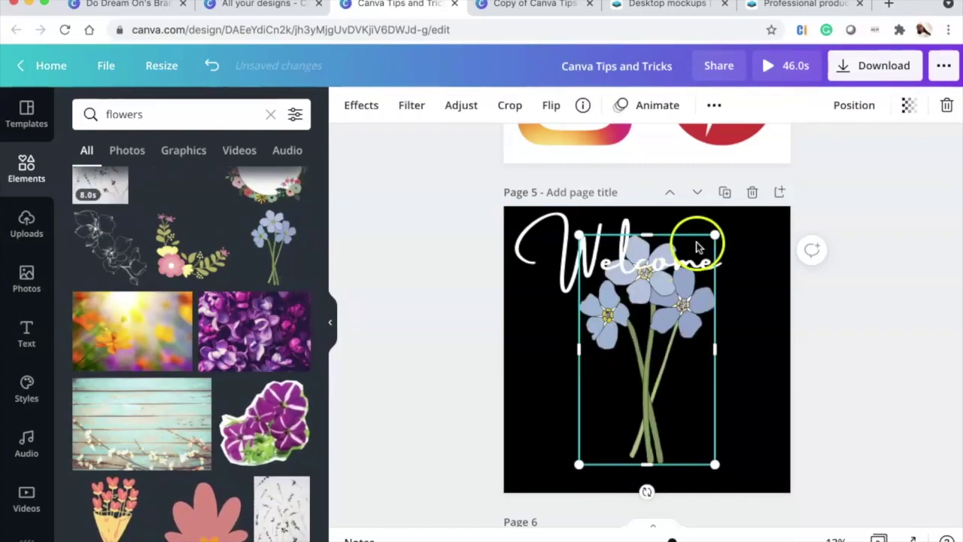
- Copy and shrink the blue flower graphic at the lower left of page 5, and delete the larger middle and right copies
left_click_drag(714, 235, 666, 296)
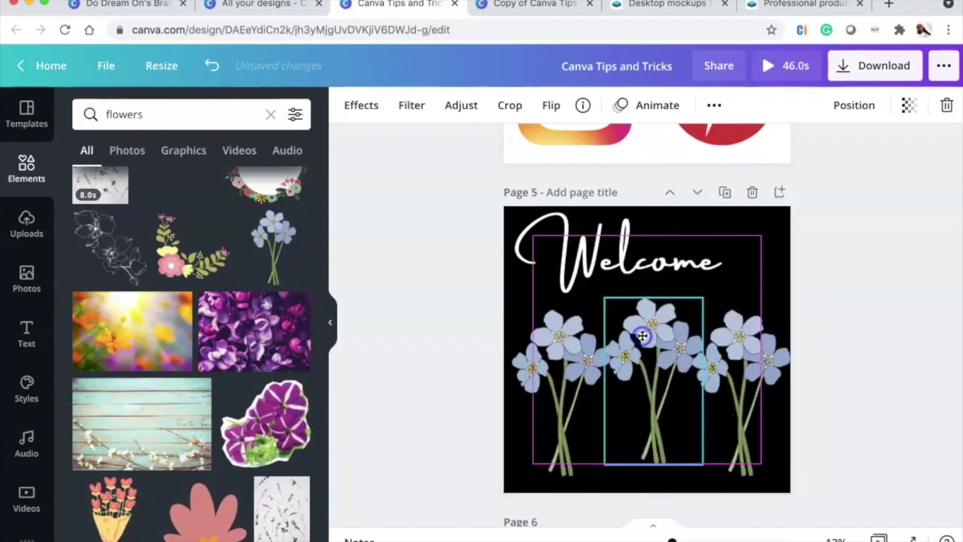
left_click_drag(639, 333, 587, 344)
left_click(647, 325)
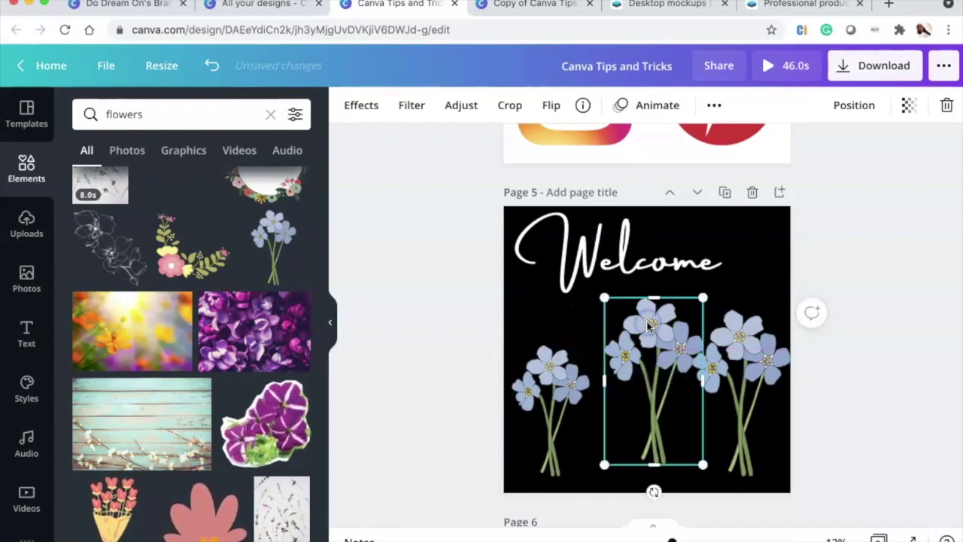
key("Delete")
left_click(750, 354)
key("Delete")
- Duplicate the small blue flower twice, placing one copy higher in the middle and one at the lower right of page 5
left_click(592, 374)
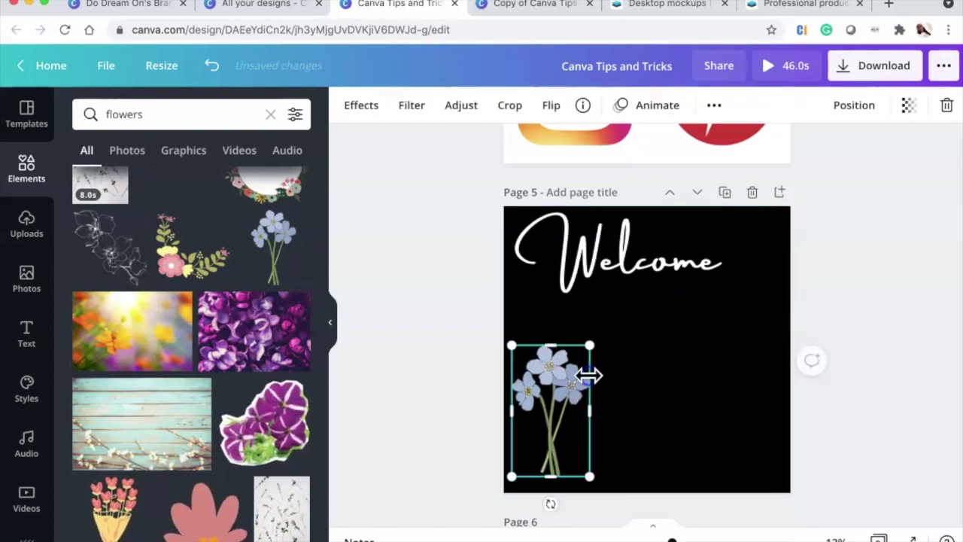
left_click(715, 105)
left_click(704, 149)
left_click_drag(564, 366, 663, 329)
left_click(549, 361)
key("super+d")
mouse_move(691, 384)
left_mouse_down()
mouse_move(731, 366)
mouse_move(741, 378)
mouse_move(707, 380)
left_mouse_up()
left_click_drag(551, 393, 550, 390)
- Collapse the side panel and show the rulers around the canvas
left_click(336, 321)
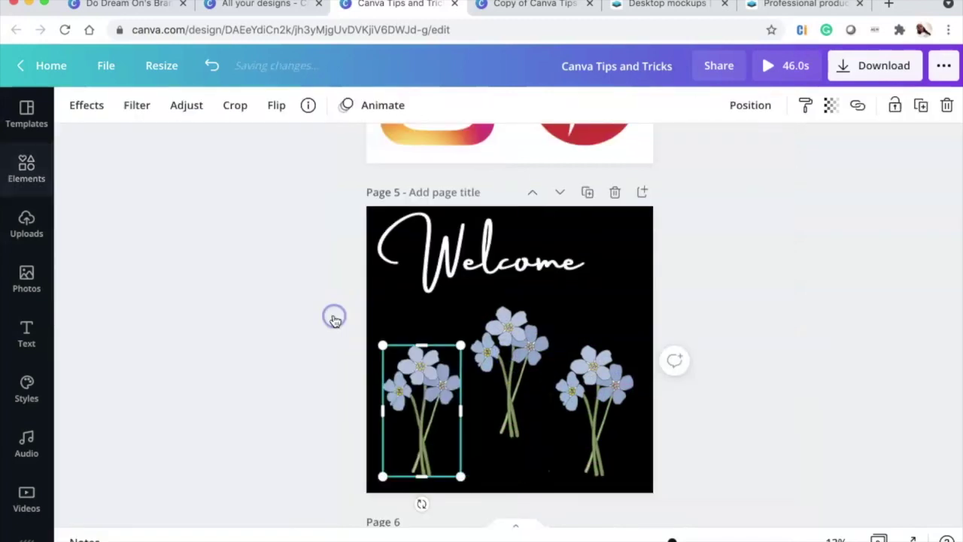
left_click(110, 68)
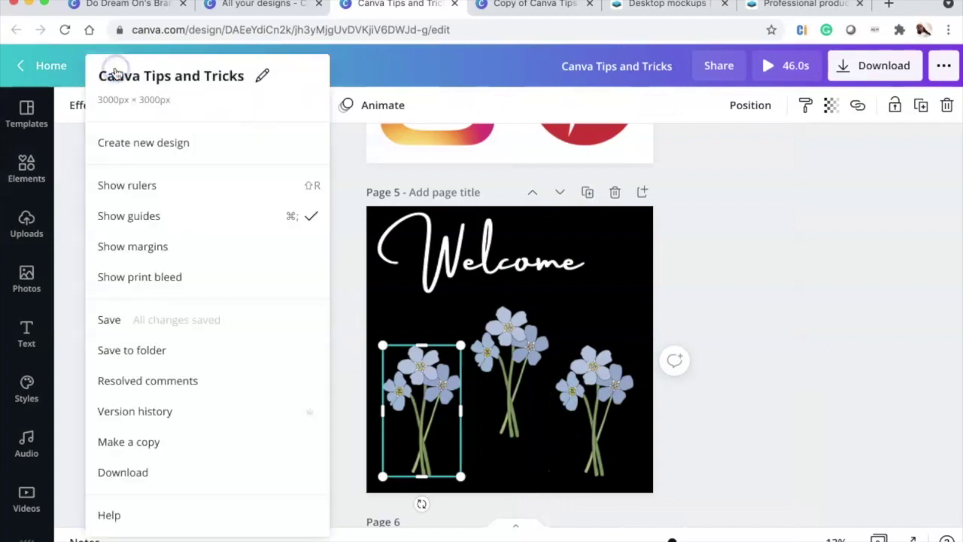
left_click(129, 186)
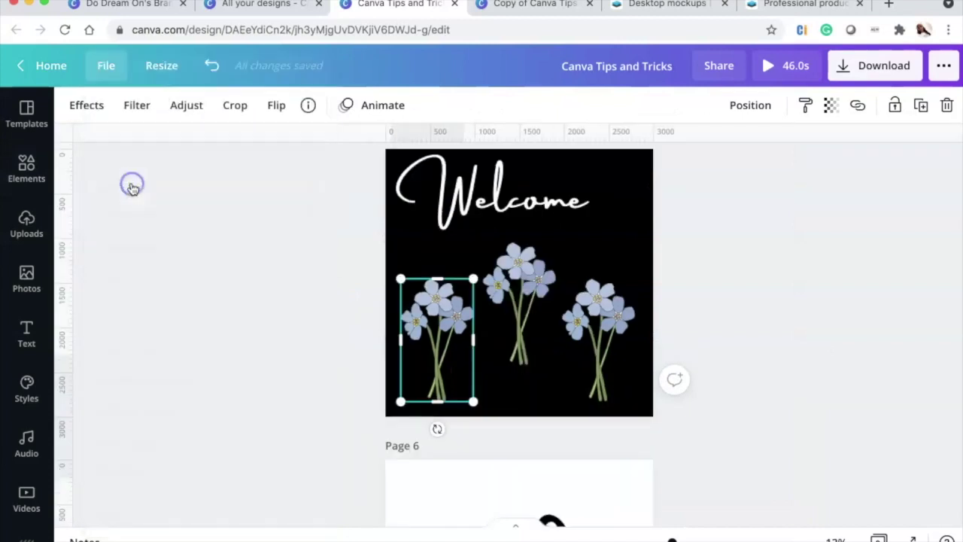
left_click(104, 71)
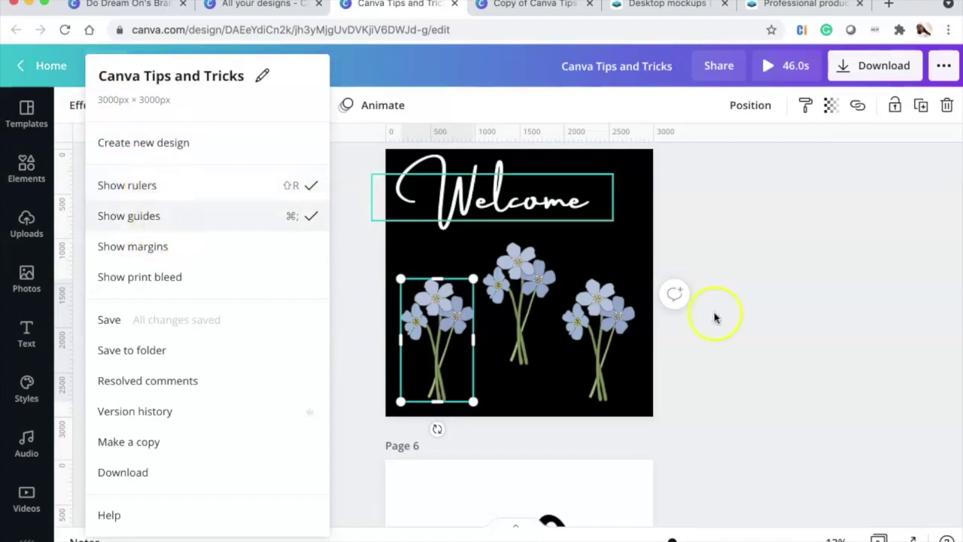
left_click(765, 297)
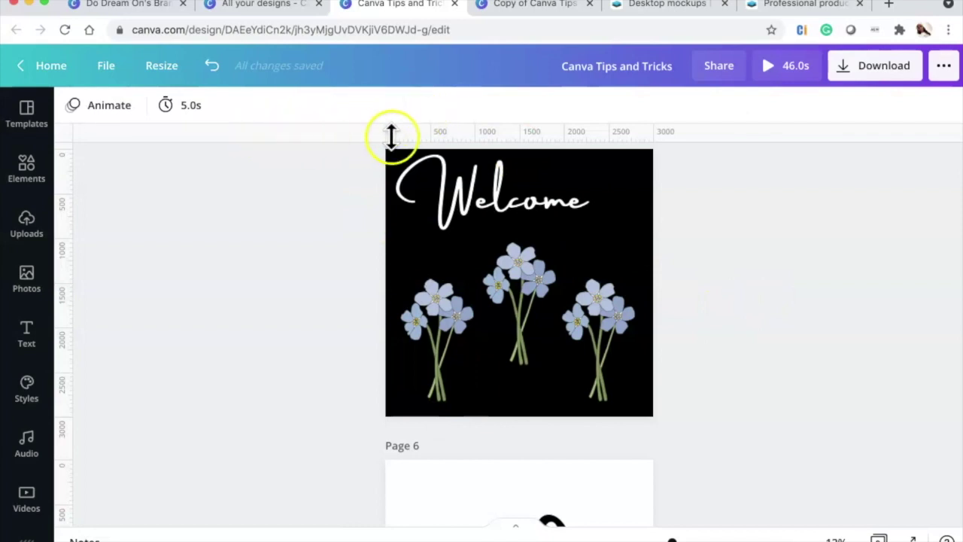
- Place a vertical guide at 987 px and a horizontal guide at 2141 px, and centre the right-hand flower on the horizontal one
left_click_drag(442, 128, 478, 243)
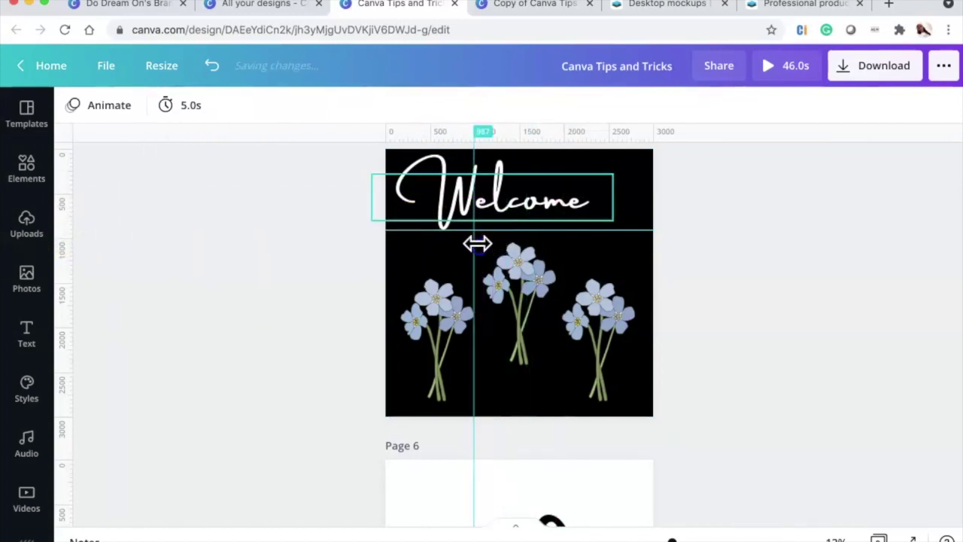
left_click_drag(630, 232, 622, 316)
left_click(610, 315)
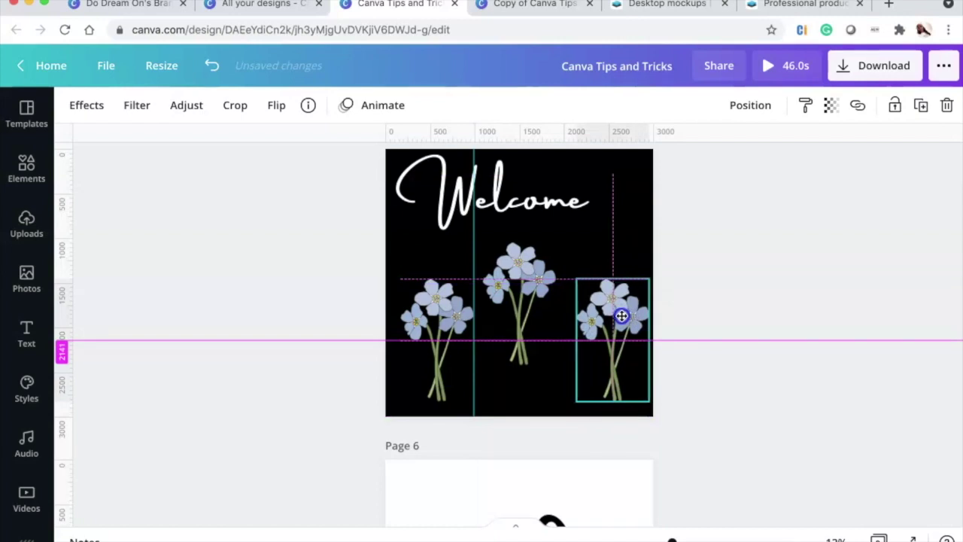
left_click_drag(622, 316, 622, 316)
- Try nudging the middle and left flowers against the guides on page 5
left_click(520, 294)
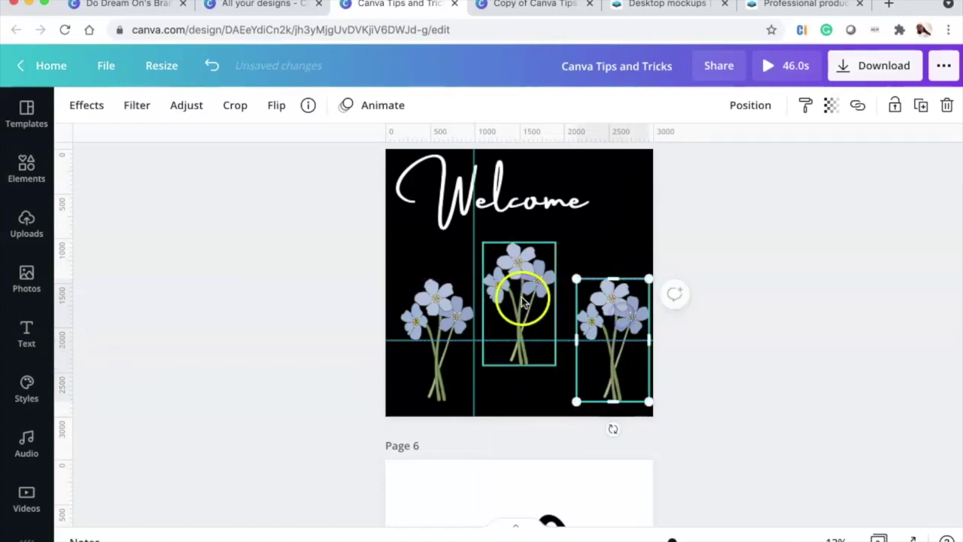
left_click_drag(530, 296, 522, 295)
left_click(454, 311)
left_click_drag(454, 313, 449, 317)
- Add a horizontal guide just below the "Welcome" heading and a second vertical guide between the middle and right flowers
left_click(742, 282)
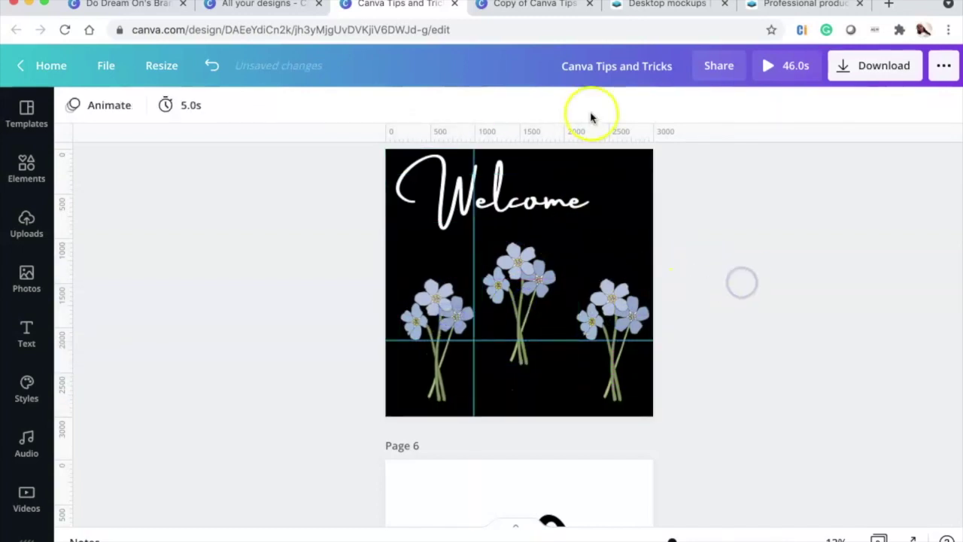
left_click_drag(581, 132, 581, 232)
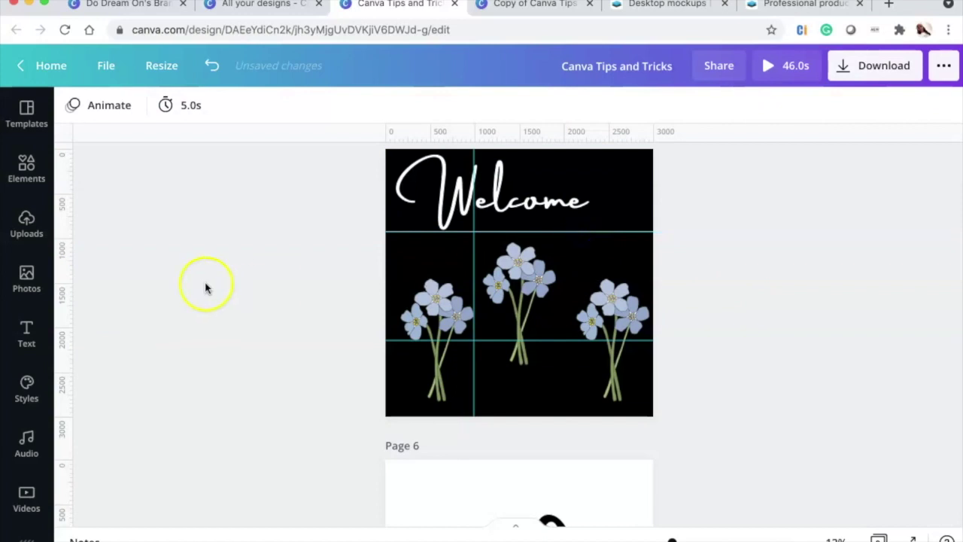
left_click_drag(65, 258, 563, 280)
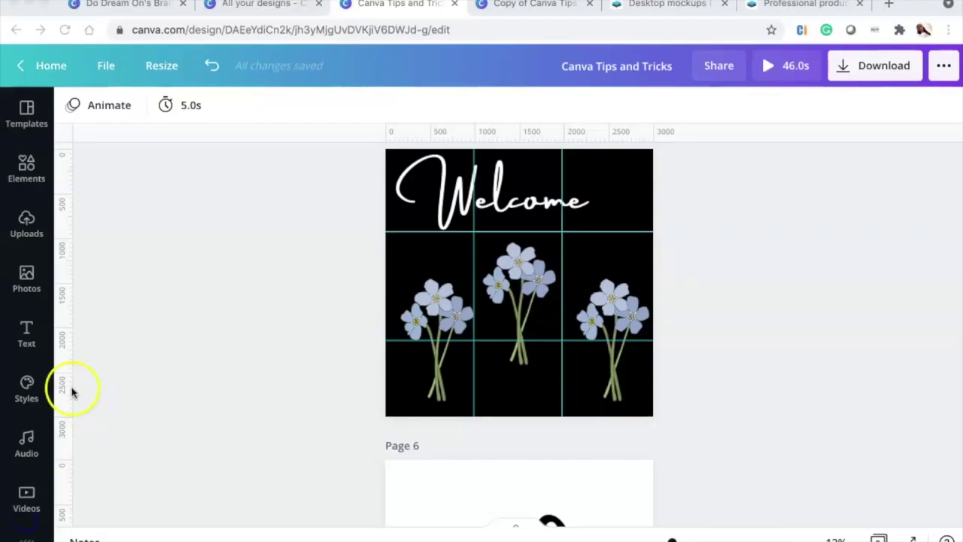
- Search the elements for "flowers" and filter the results by the pink colour
left_click(27, 167)
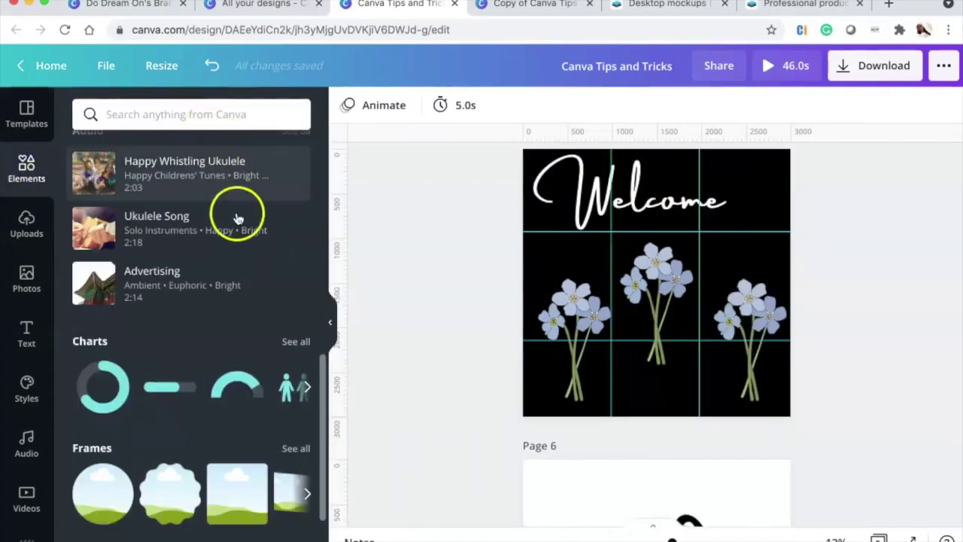
scroll(225, 188, "up", 5)
left_click(220, 113)
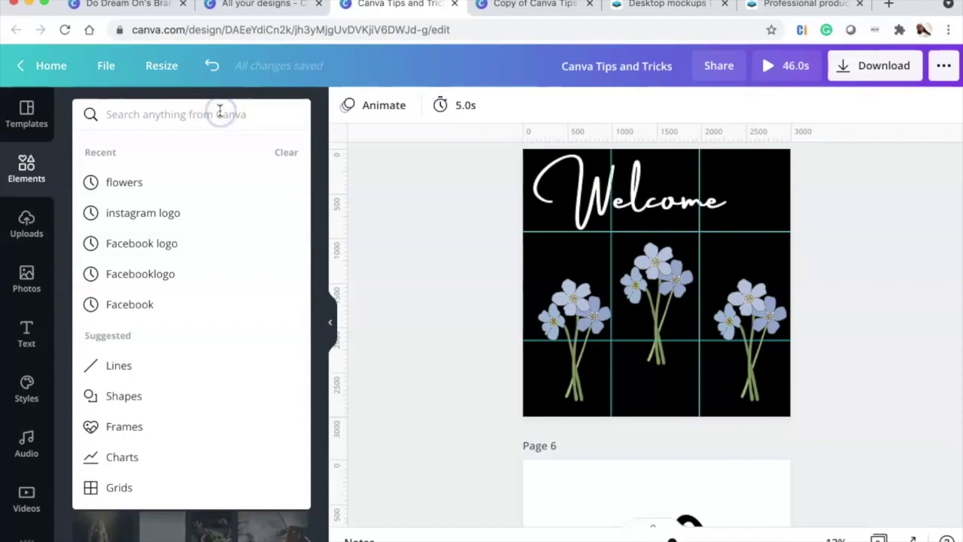
left_click(202, 182)
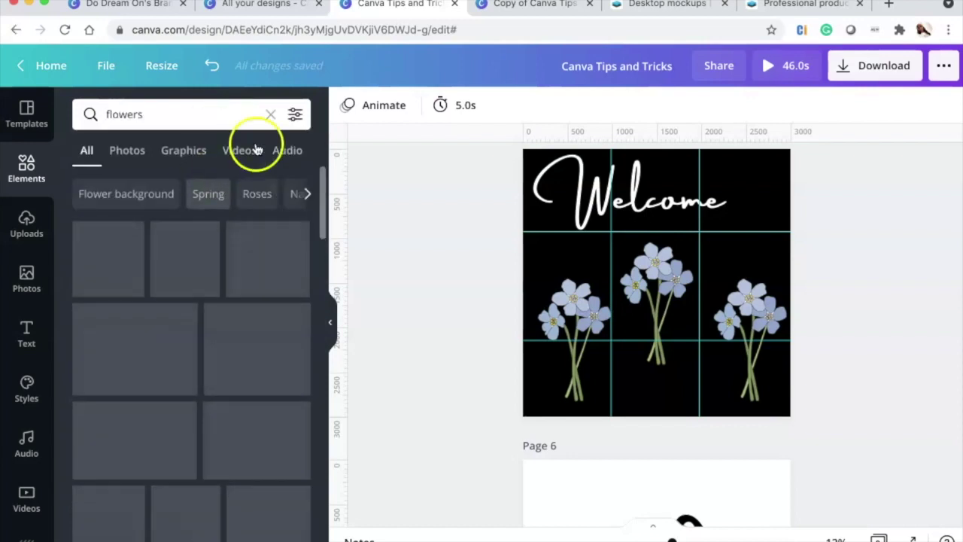
left_click(295, 114)
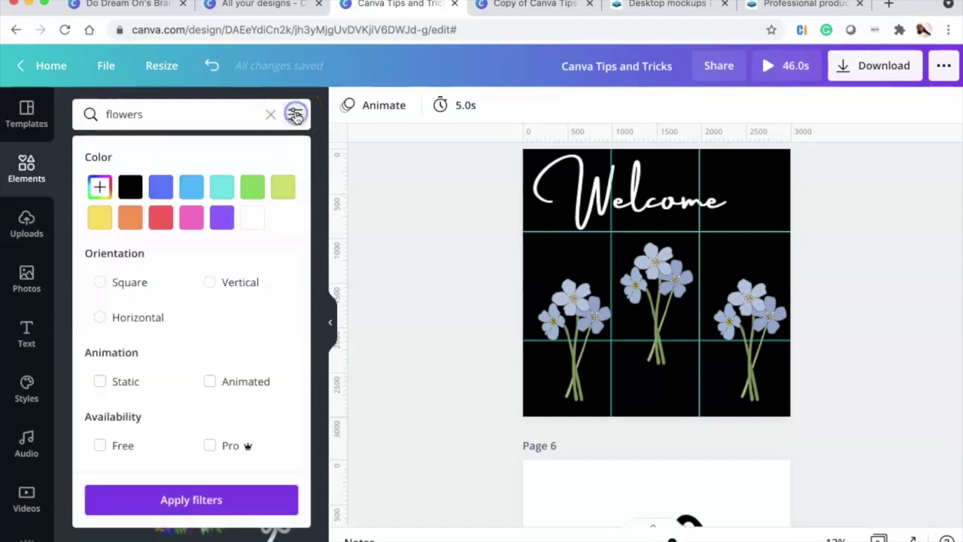
left_click(194, 220)
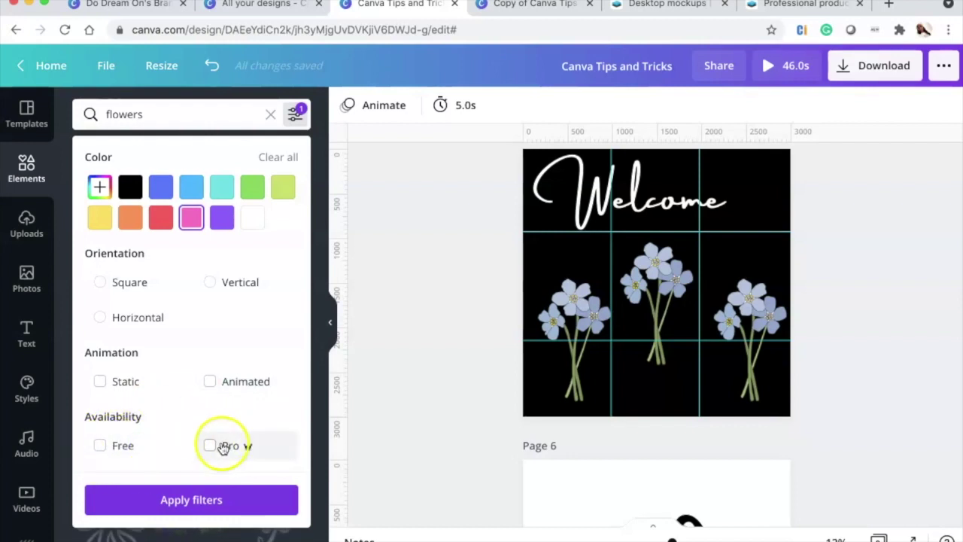
left_click(207, 499)
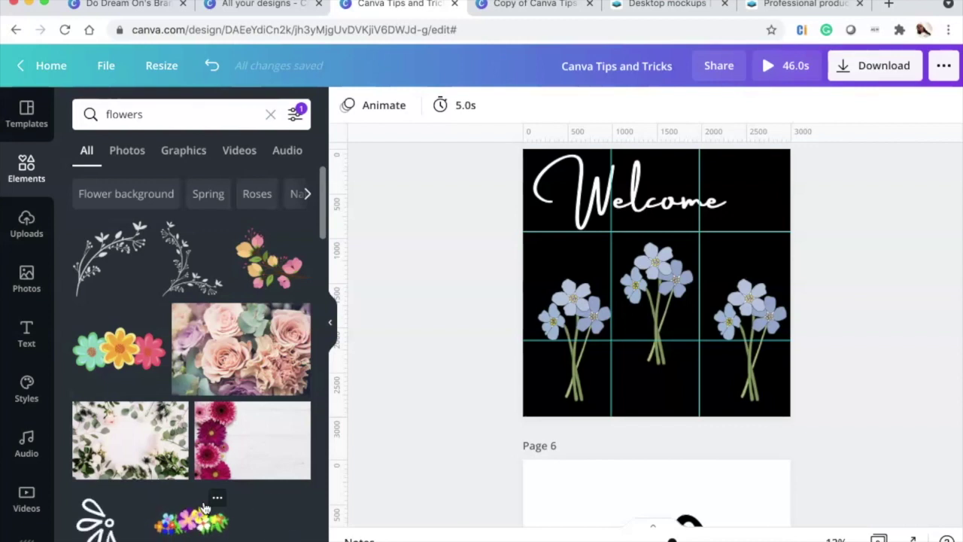
left_click(299, 115)
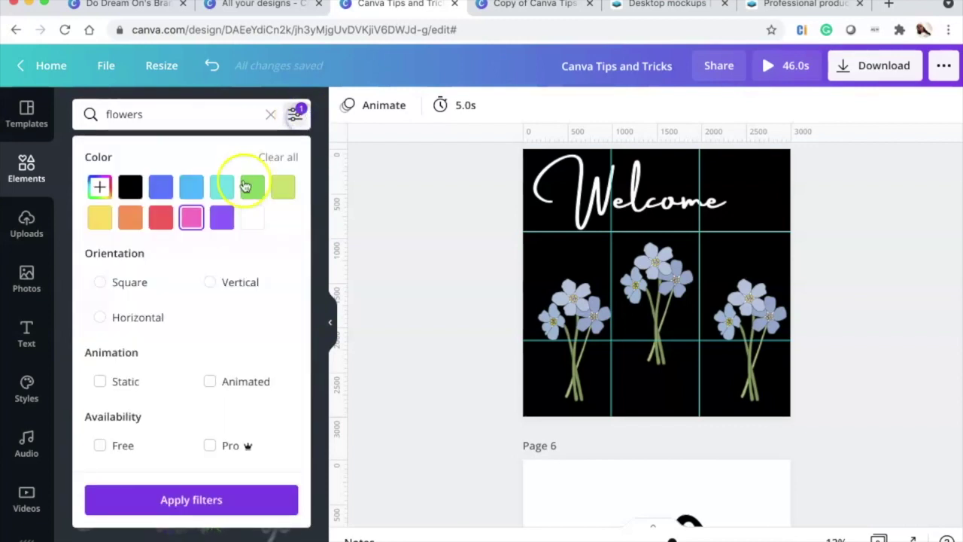
left_click(224, 498)
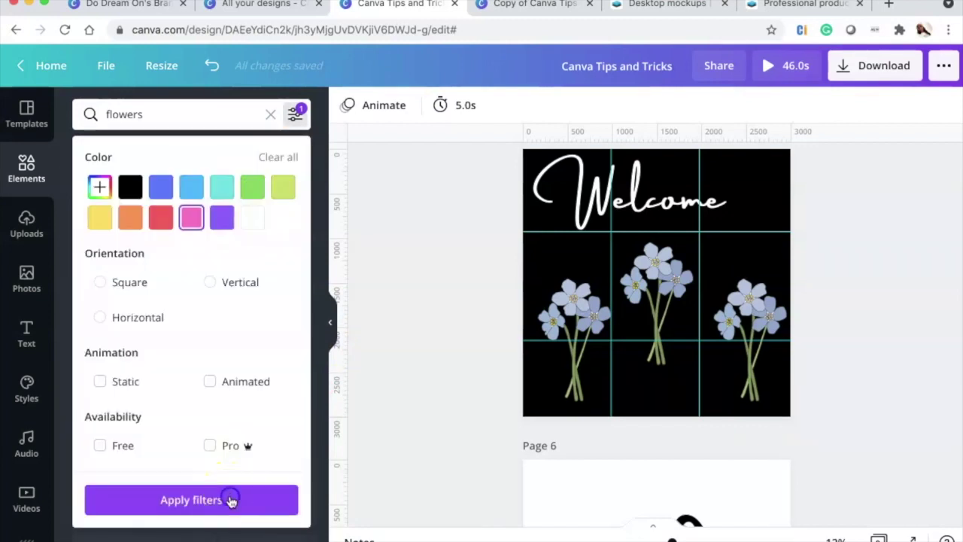
left_click(229, 499)
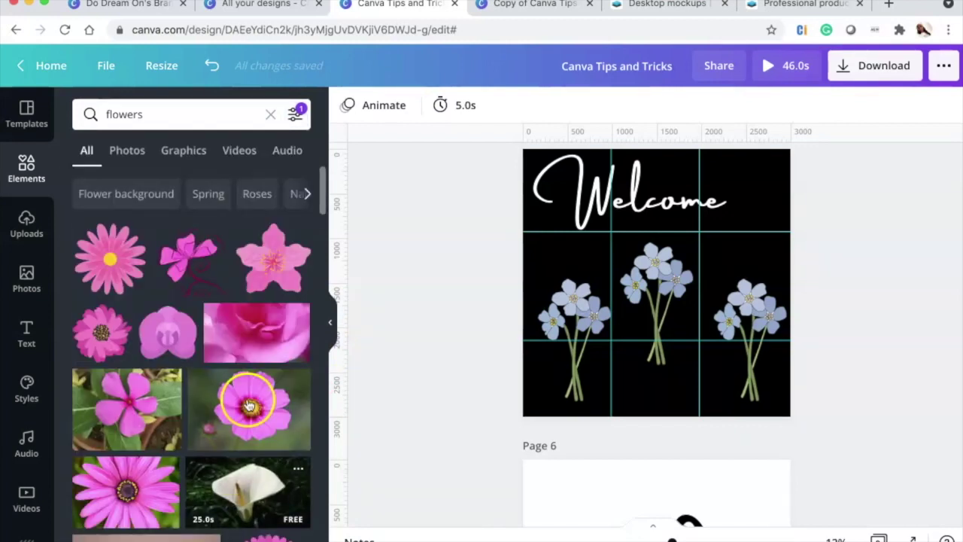
scroll(250, 404, "down", 10)
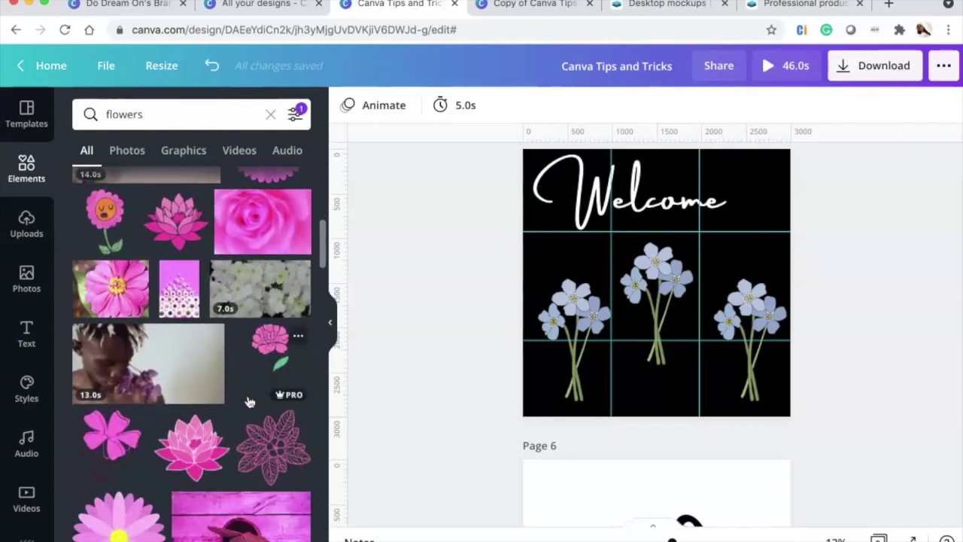
scroll(249, 404, "down", 2)
- Delete the three blue flower graphics from page 5
left_click(595, 310)
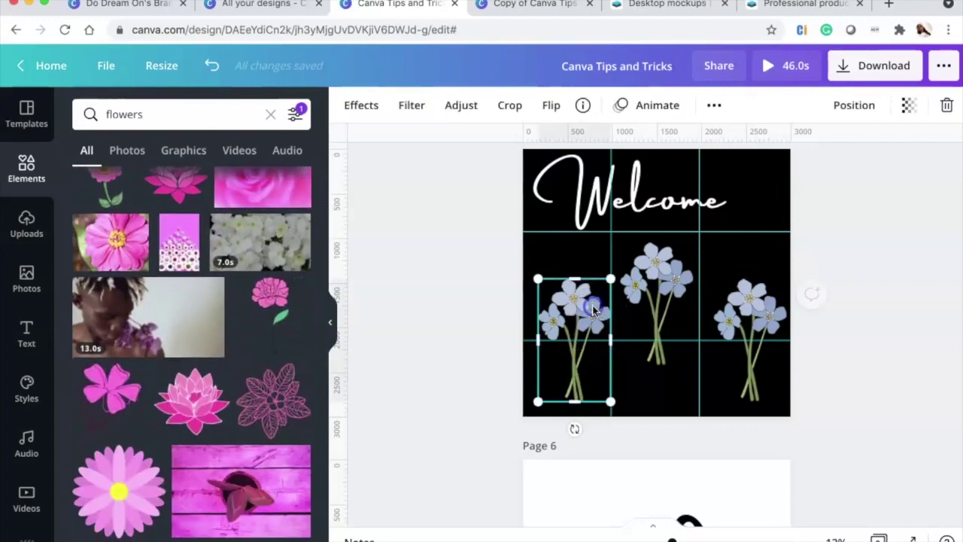
key("Delete")
left_click(666, 290)
key("Delete")
left_click(753, 286)
key("Delete")
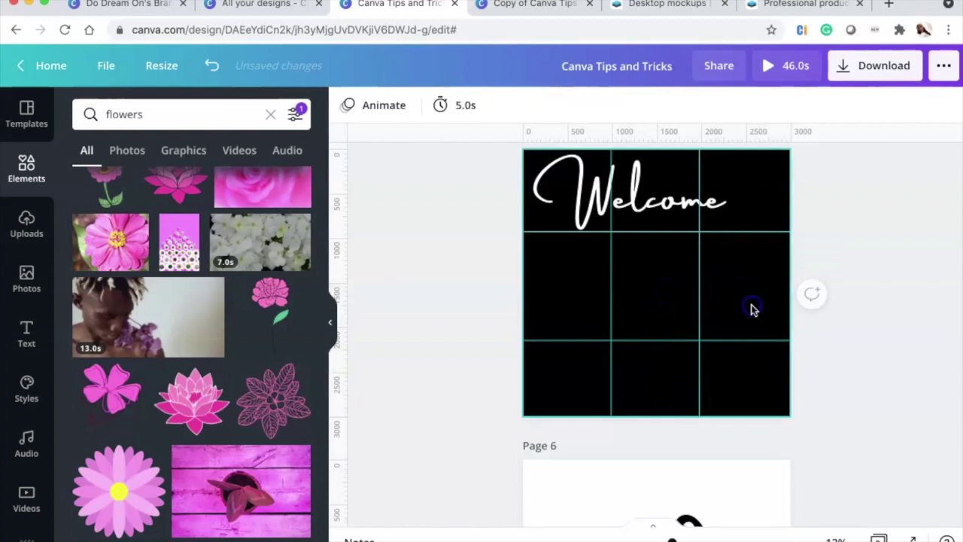
- Add the pink long-stemmed rose graphic to page 5 and place copies of it on the left and right
scroll(224, 355, "down", 10)
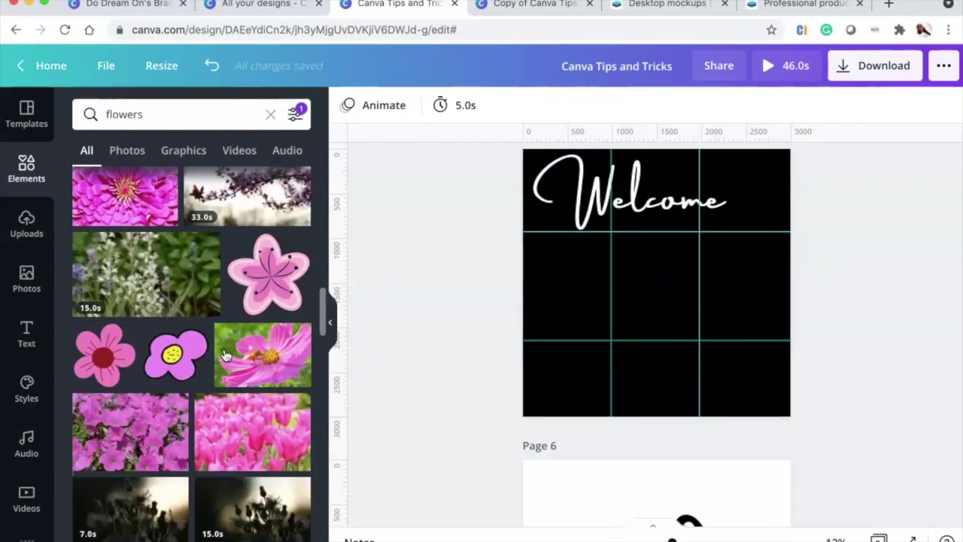
scroll(224, 355, "down", 5)
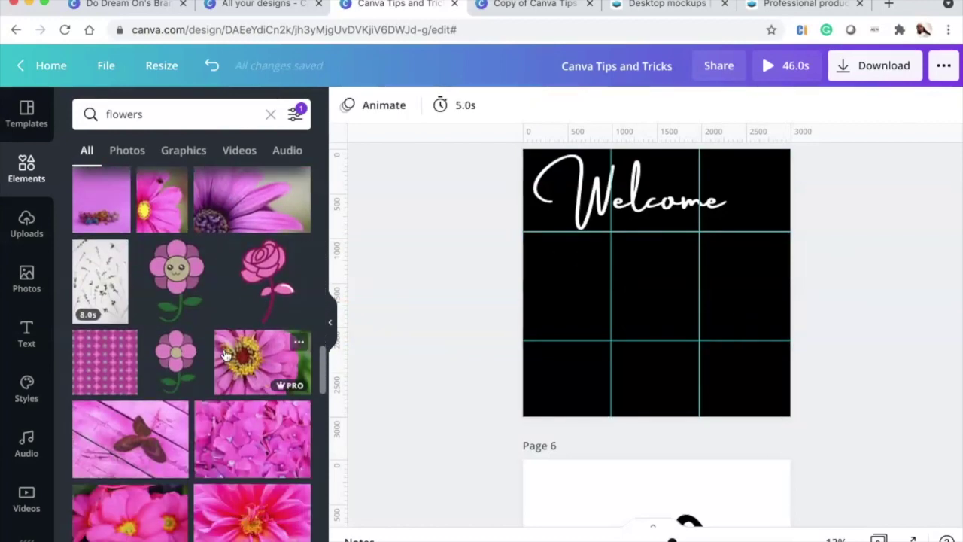
left_click(258, 272)
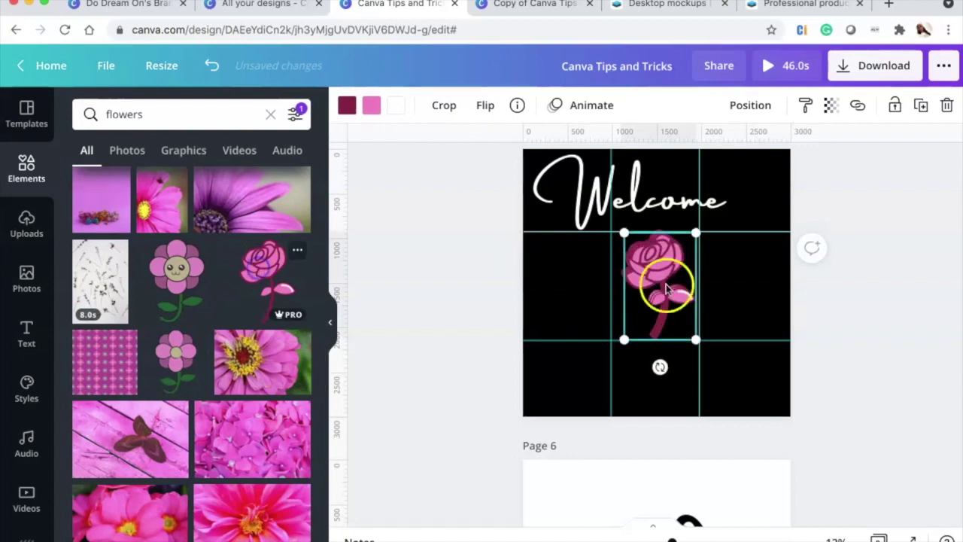
left_click_drag(654, 279, 576, 318)
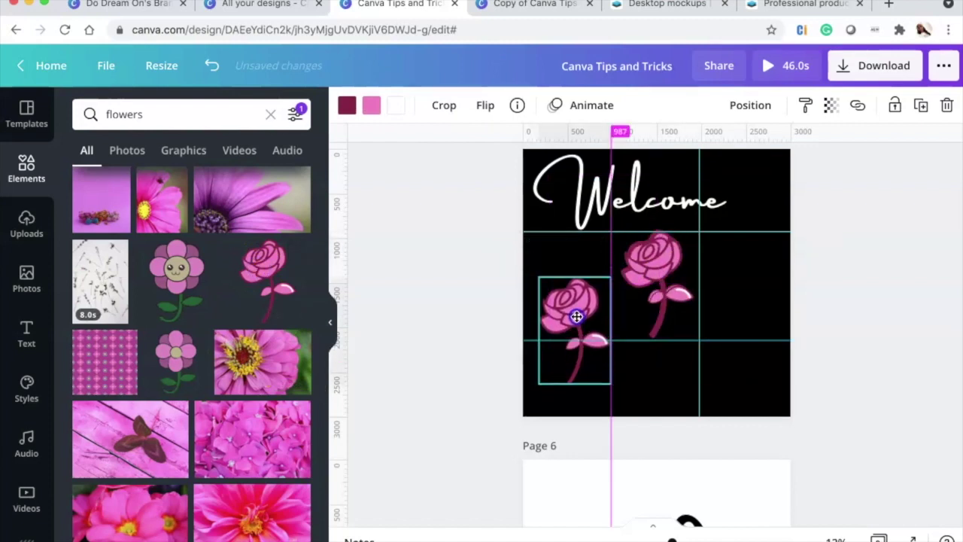
left_click_drag(653, 283, 751, 326)
- Lower the middle and left roses so that all three form a row across the lower half of page 5
left_click_drag(655, 264, 670, 318)
left_click(602, 301)
left_click_drag(587, 318, 585, 329)
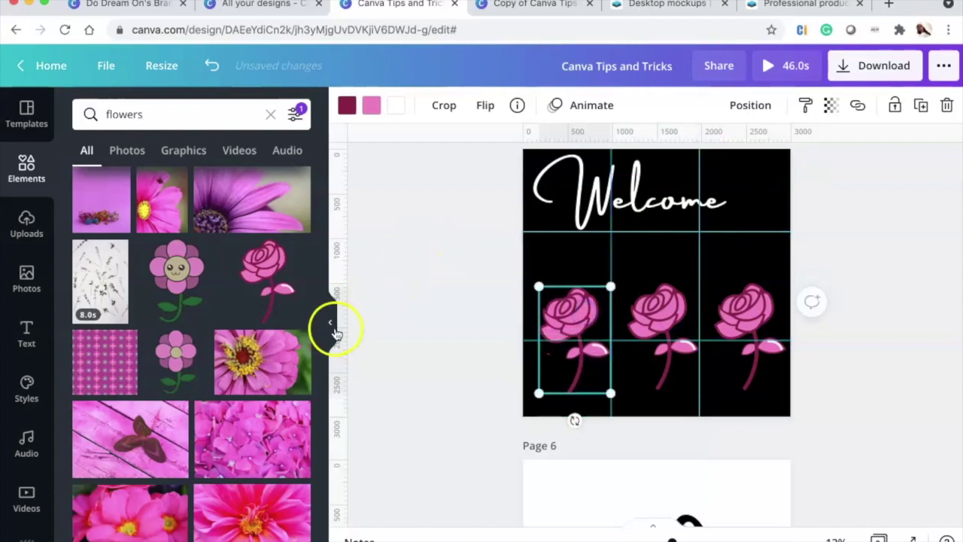
- Remove the two horizontal and two vertical guides from the page
left_click_drag(742, 221, 761, 125)
left_click_drag(611, 263, 317, 290)
left_click_drag(699, 248, 297, 253)
left_click_drag(636, 343, 621, 9)
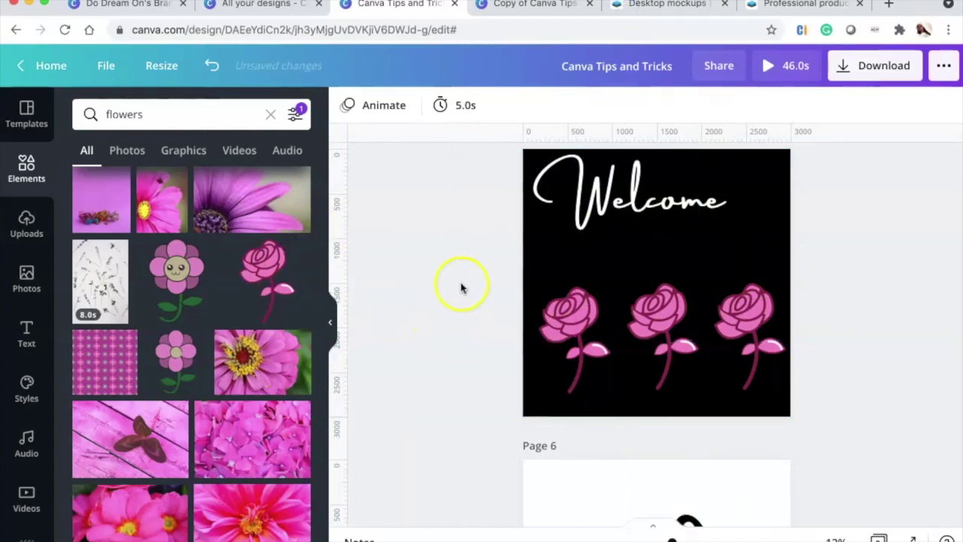
- Move the "Welcome" heading down and slightly right, closer above the row of roses
left_click_drag(652, 204, 683, 237)
left_click(900, 305)
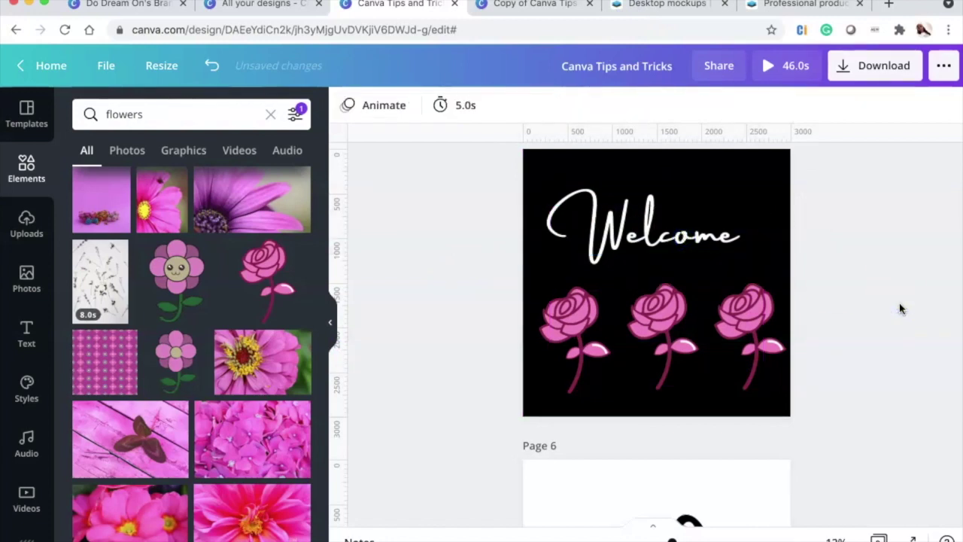
- Clear the pink colour filter and the "flowers" search
left_click(294, 117)
left_click(288, 157)
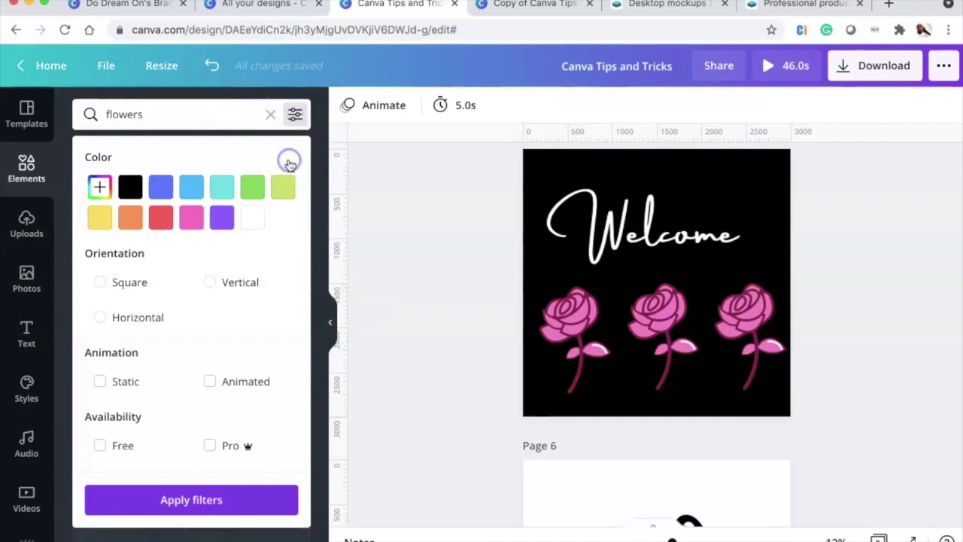
left_click(269, 114)
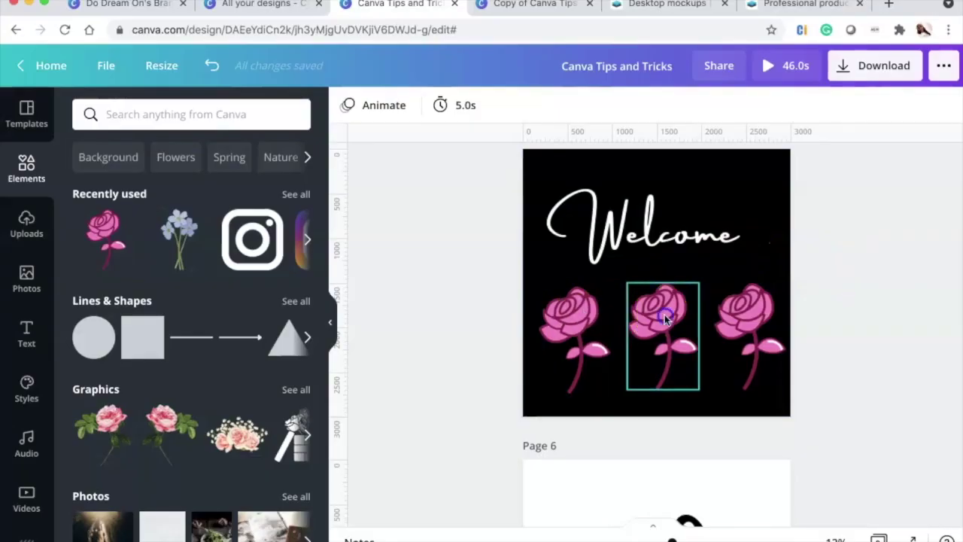
- Raise the "Welcome" heading to the upper edge of page 5 and set the left rose's transparency to 48
left_click(671, 307)
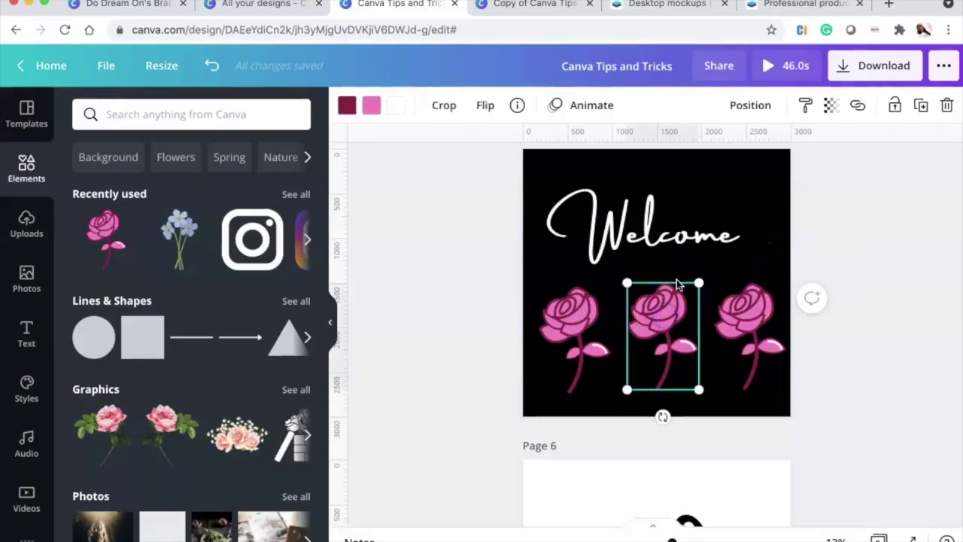
left_click_drag(672, 226, 677, 204)
left_click(573, 318)
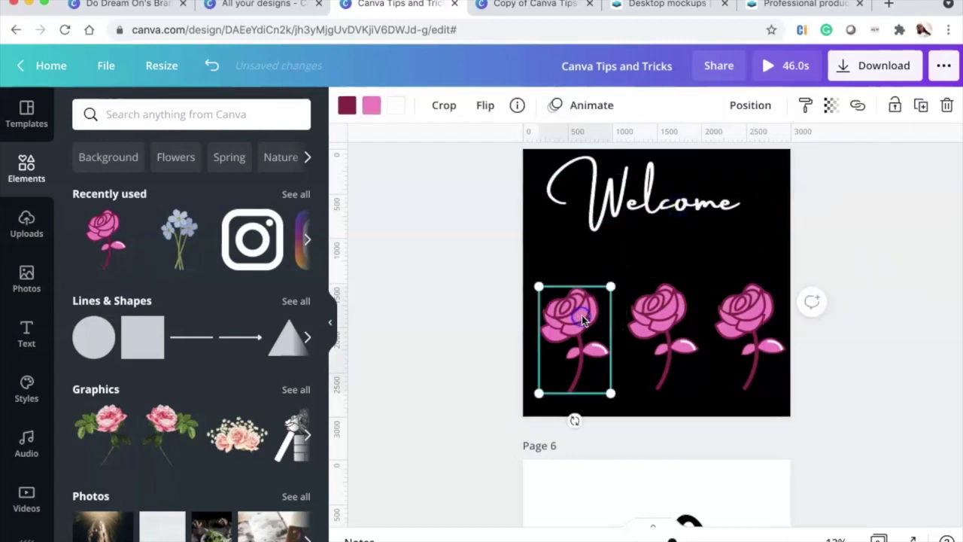
left_click(828, 106)
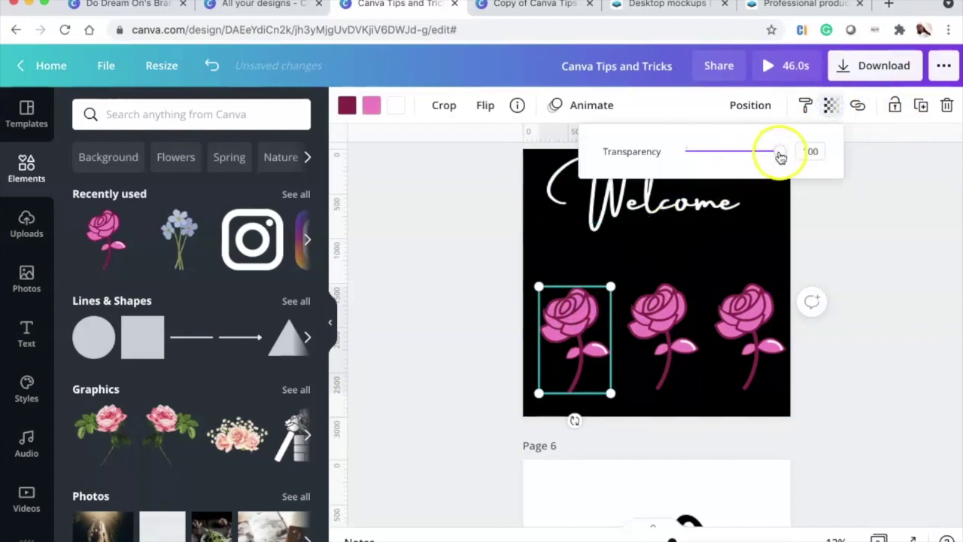
left_click_drag(766, 153, 730, 154)
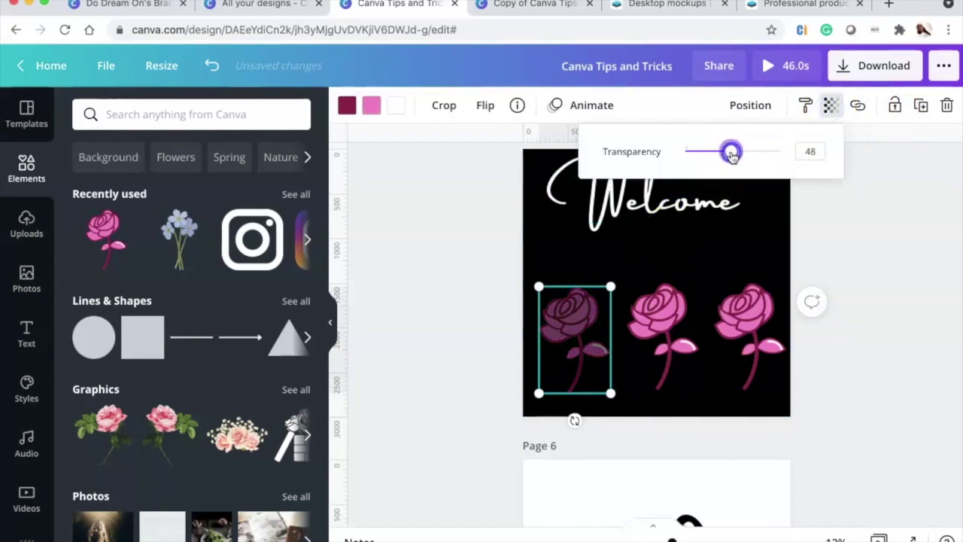
- Cluster the three roses below the heading, with the faded rose raised between the two full-colour roses
left_click_drag(575, 335, 639, 276)
left_click_drag(654, 318, 612, 323)
left_click(674, 328)
left_click_drag(740, 325, 653, 303)
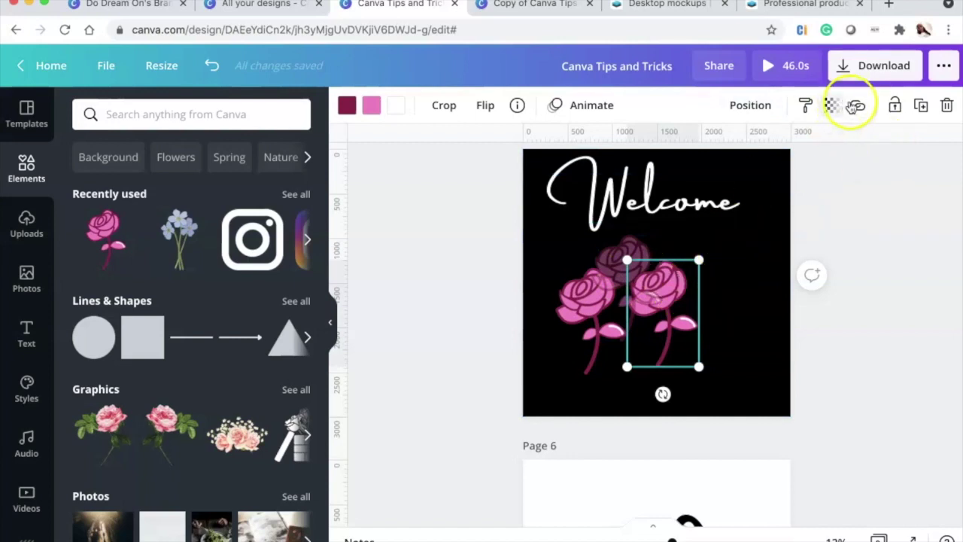
- Duplicate the right full-colour rose, fade the copy, and place it slightly above and to the right of the original
left_click(921, 105)
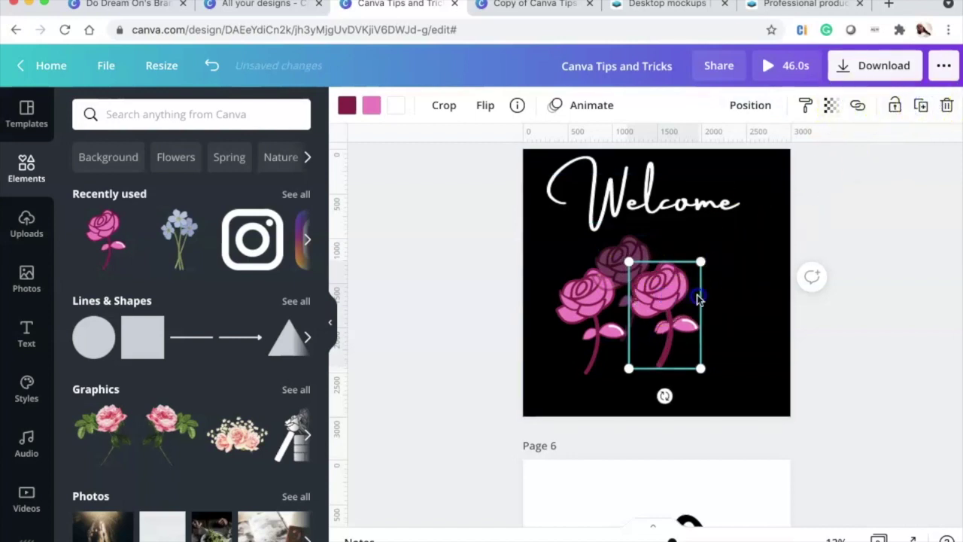
left_click_drag(692, 297, 743, 295)
left_click(830, 105)
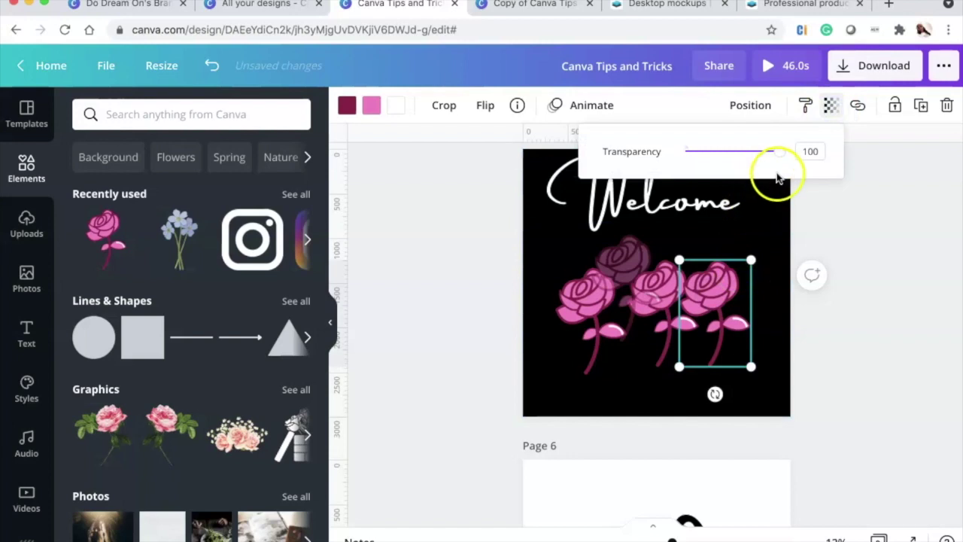
left_click_drag(778, 151, 723, 154)
mouse_move(708, 274)
left_mouse_down()
mouse_move(699, 266)
mouse_move(694, 276)
left_mouse_up()
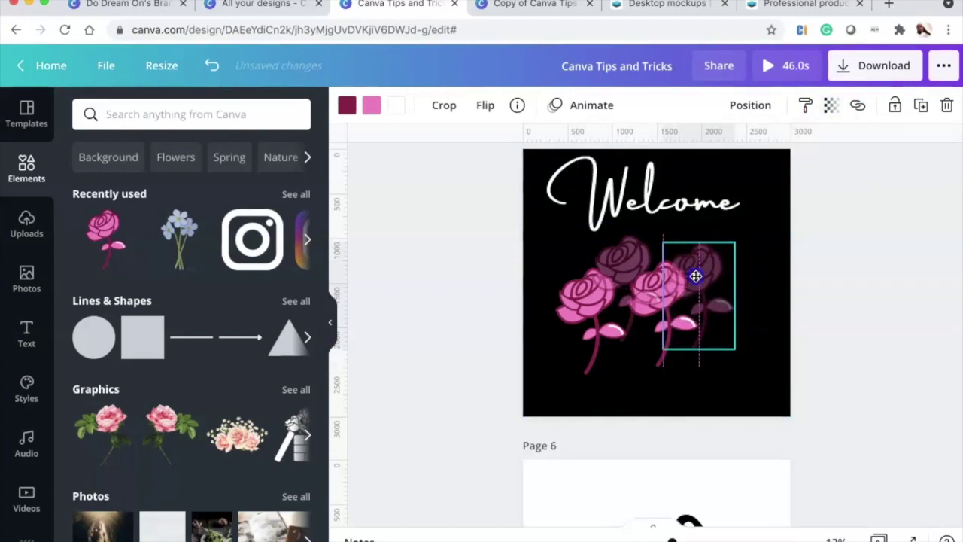
- Hide the rulers and collapse the elements side panel
left_click(832, 305)
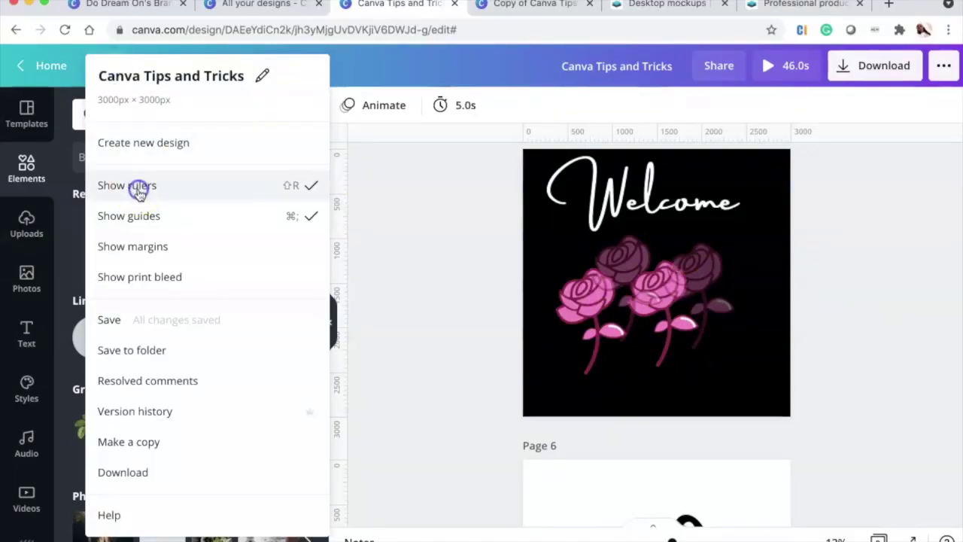
left_click(138, 189)
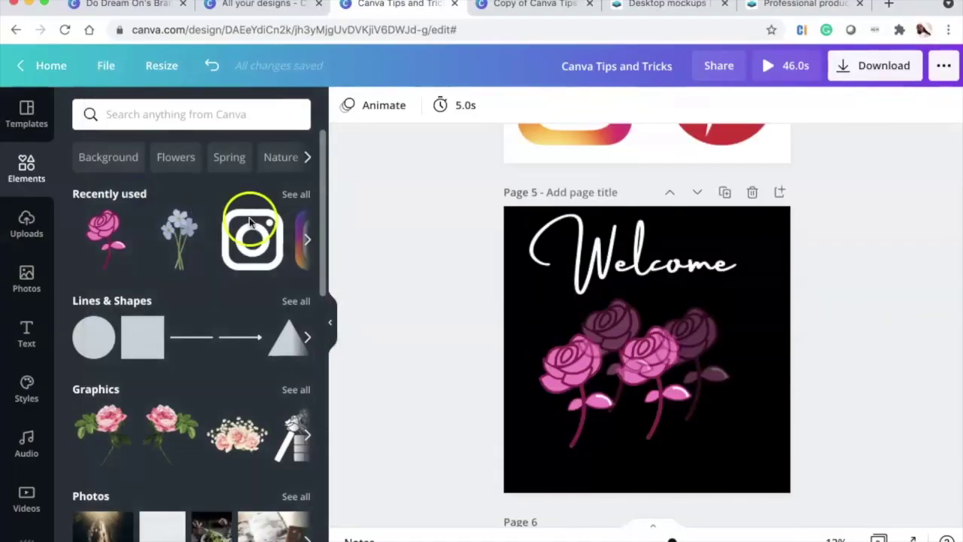
left_click(330, 322)
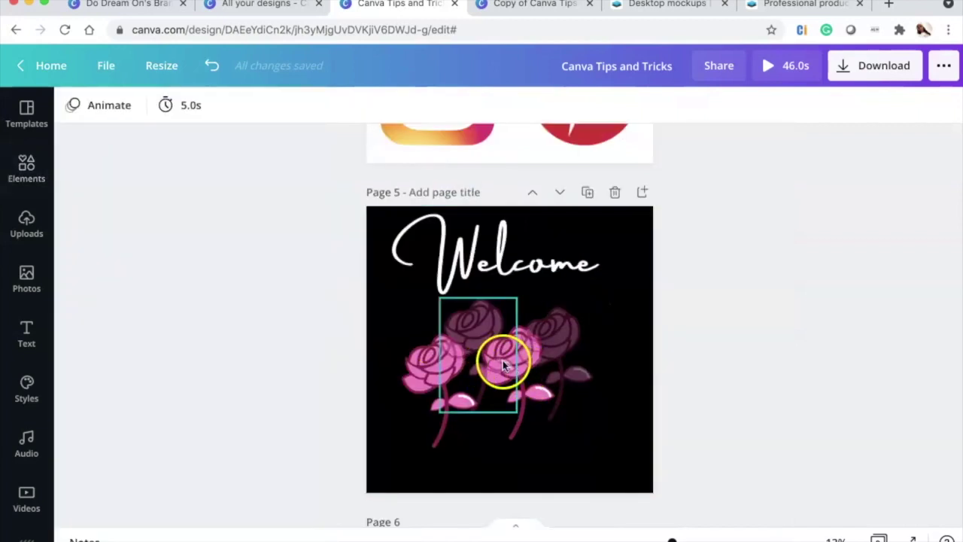
- Duplicate the leftmost full-colour rose and place the copy at the right end of the front row
left_click(430, 398)
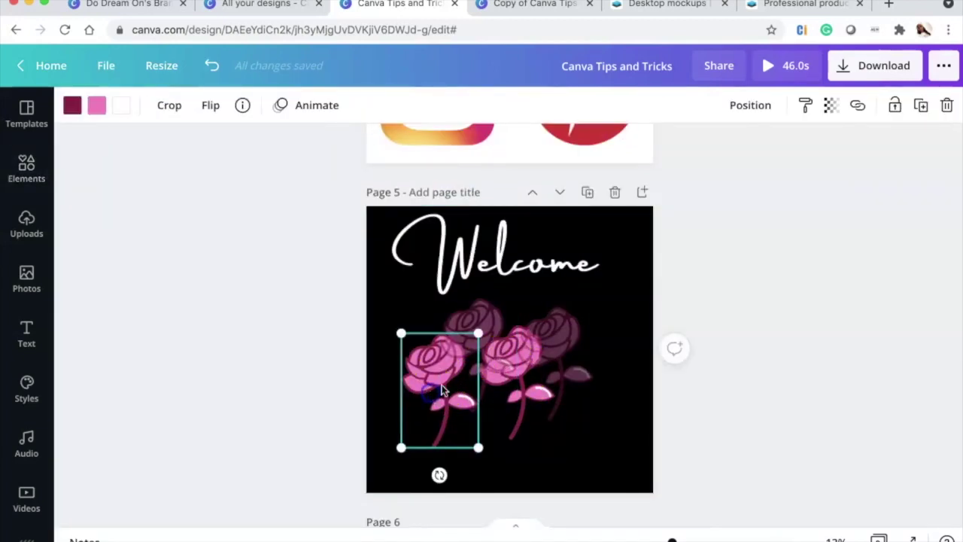
left_click(923, 105)
left_click_drag(439, 366, 588, 359)
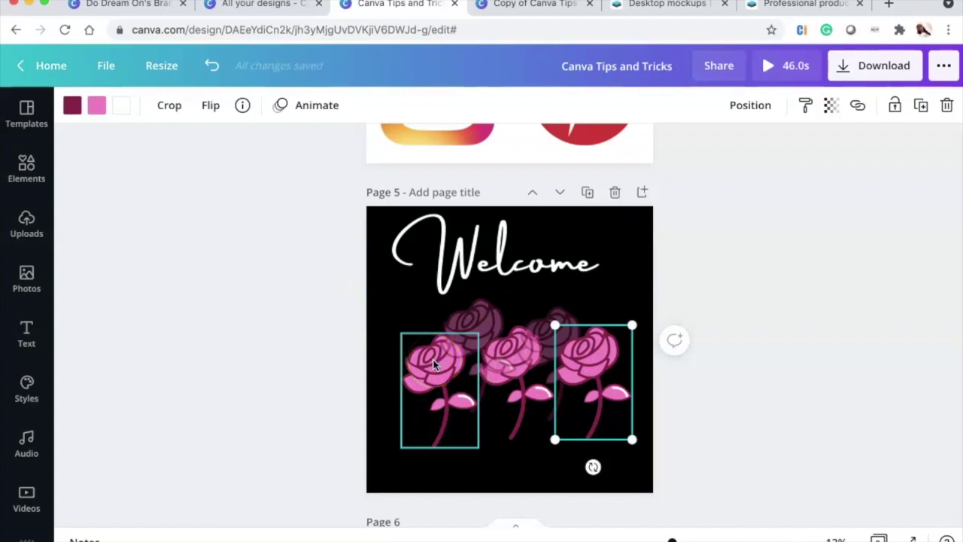
left_click(598, 376)
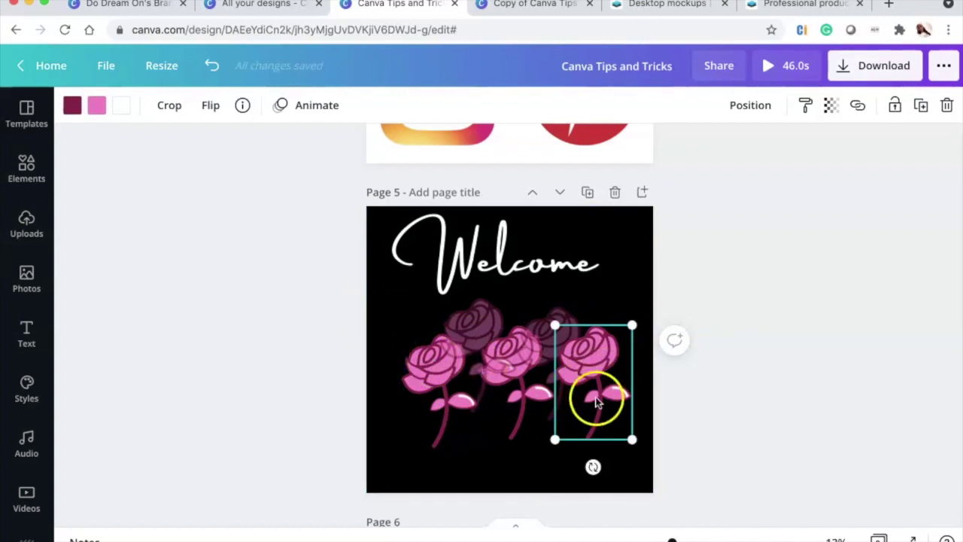
left_click(751, 119)
left_click(698, 153)
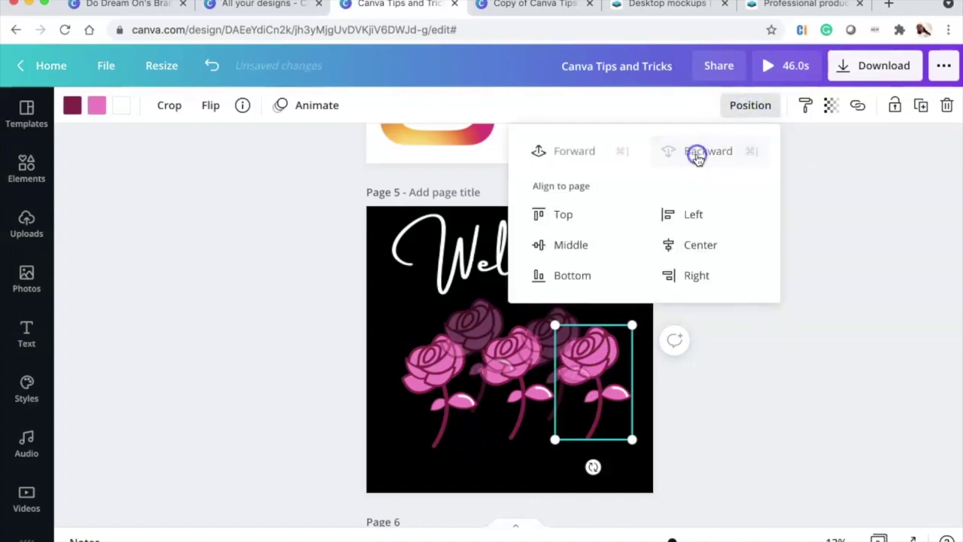
left_click(566, 151)
- Send both faded roses backward so they sit behind the full-colour roses
left_click_drag(588, 360, 549, 341)
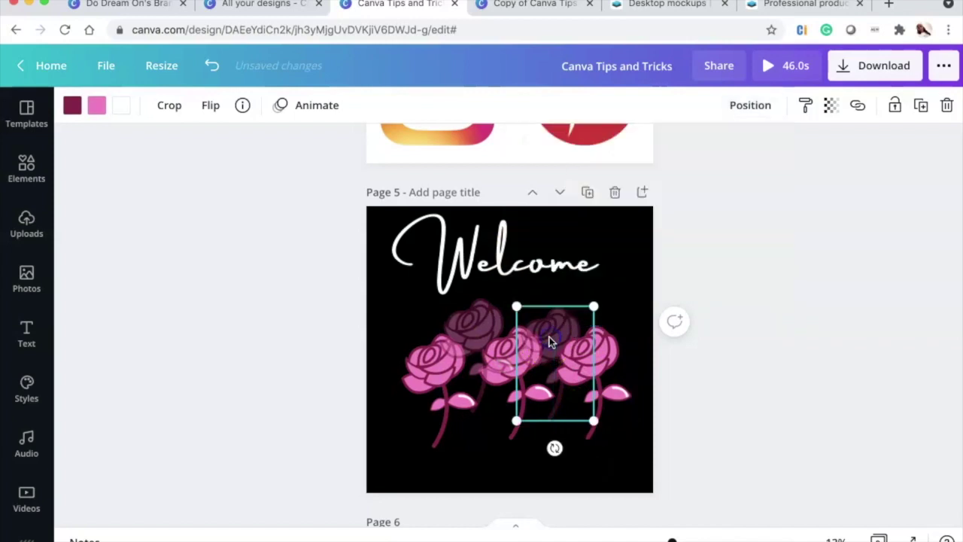
left_click(745, 105)
left_click(701, 148)
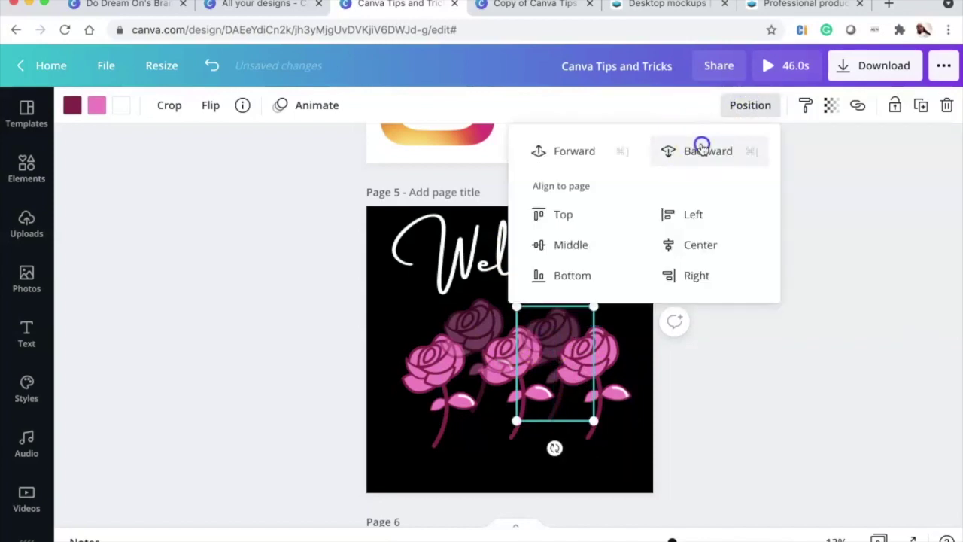
left_click_drag(555, 325, 472, 332)
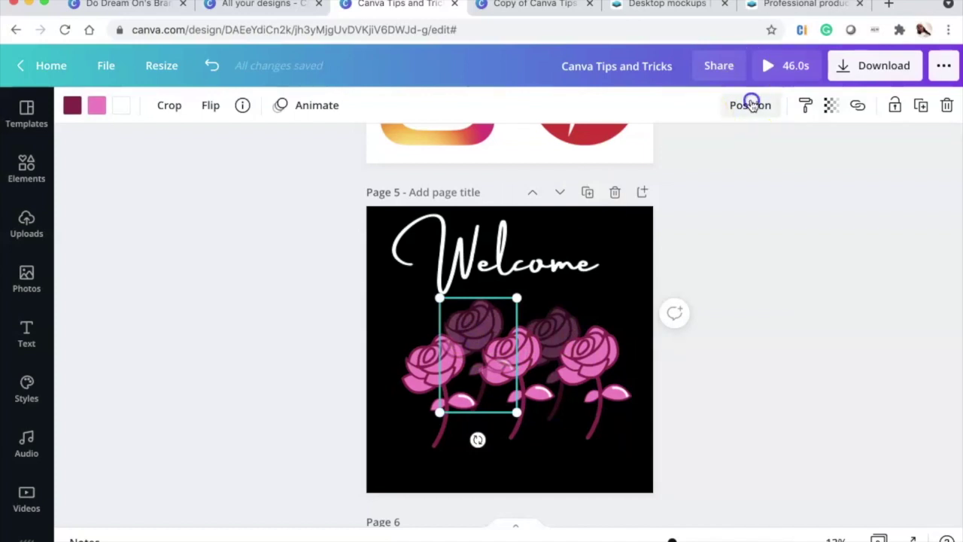
left_click(752, 105)
left_click(711, 152)
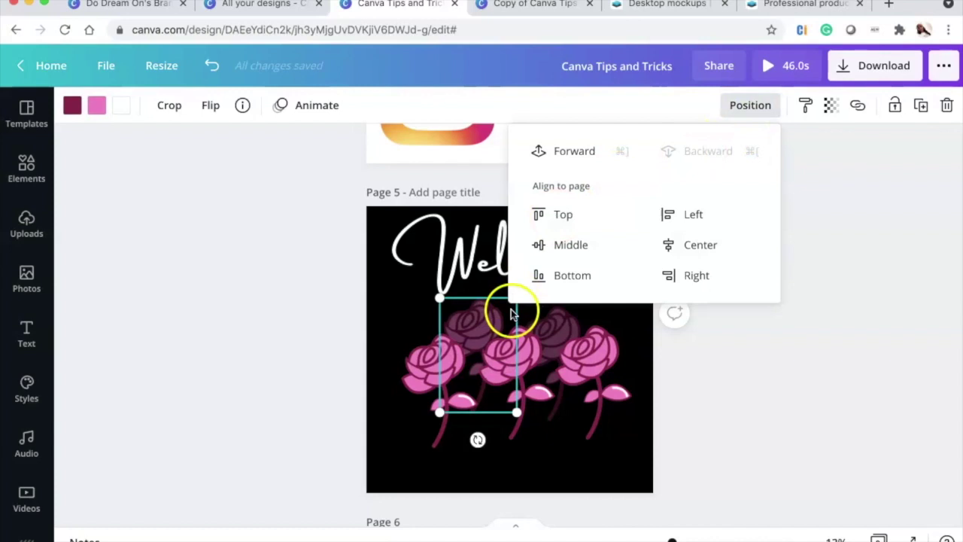
left_click(742, 379)
- Raise the right faded rose level with the left faded rose and clear the selection
left_click_drag(545, 323, 543, 311)
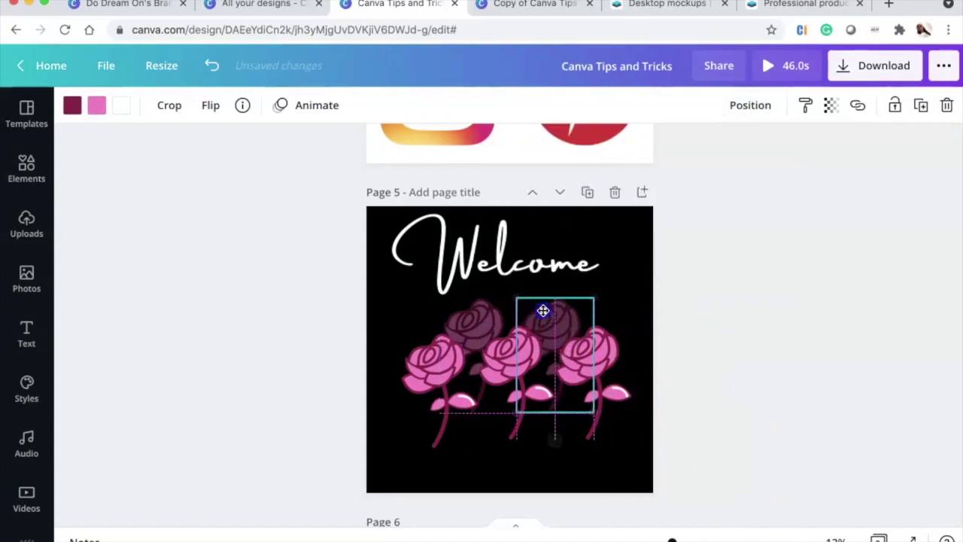
left_click(743, 405)
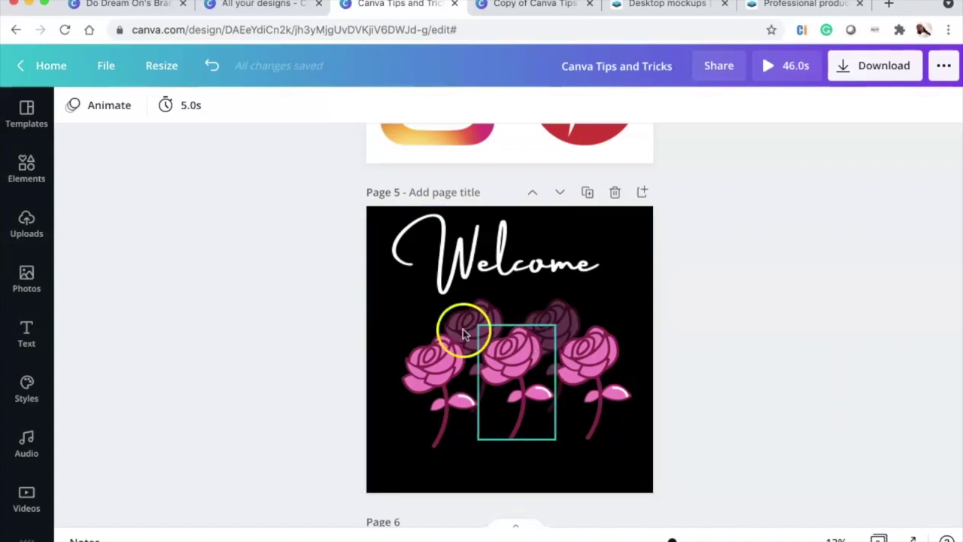
left_click(336, 351)
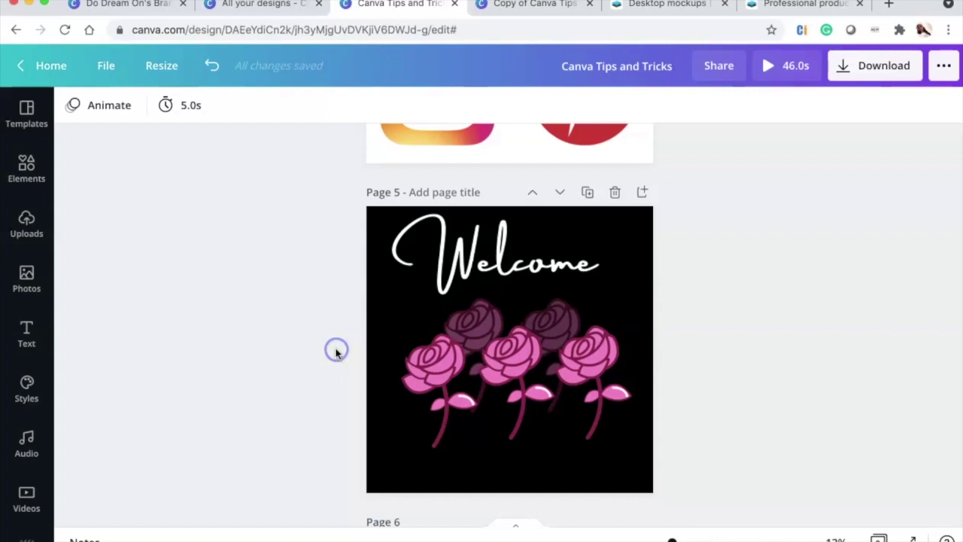
- Save the design manually
left_click(110, 66)
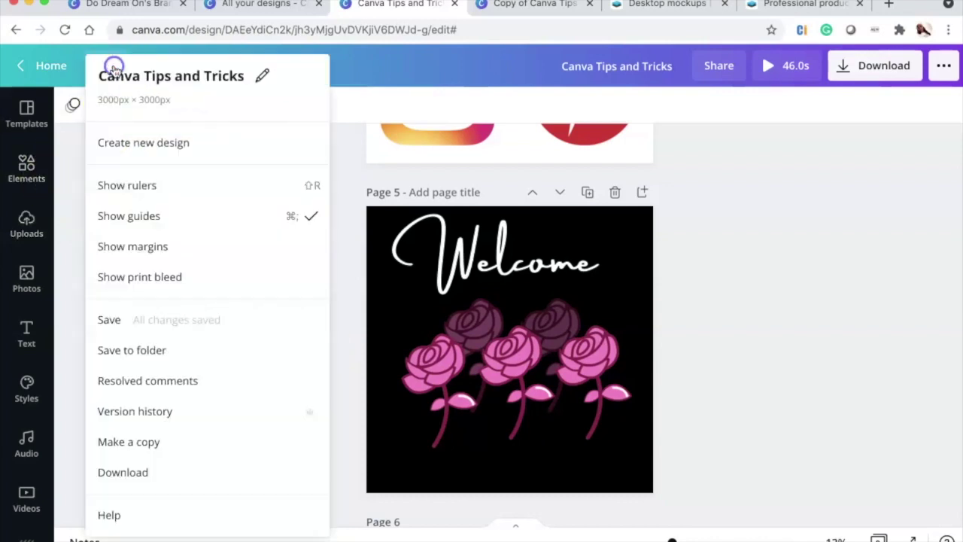
left_click(113, 327)
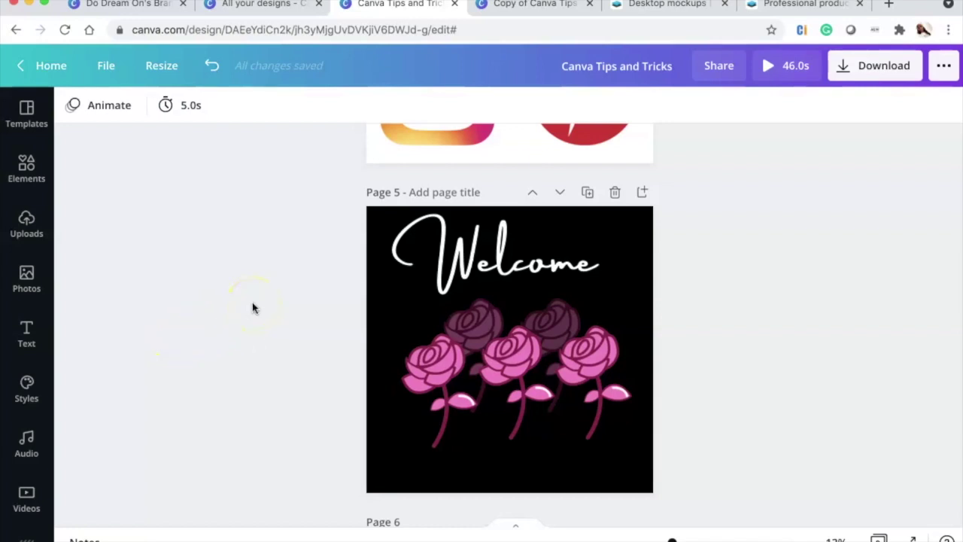
- Look over the design's version history of autosaves and return to the editor
left_click(106, 66)
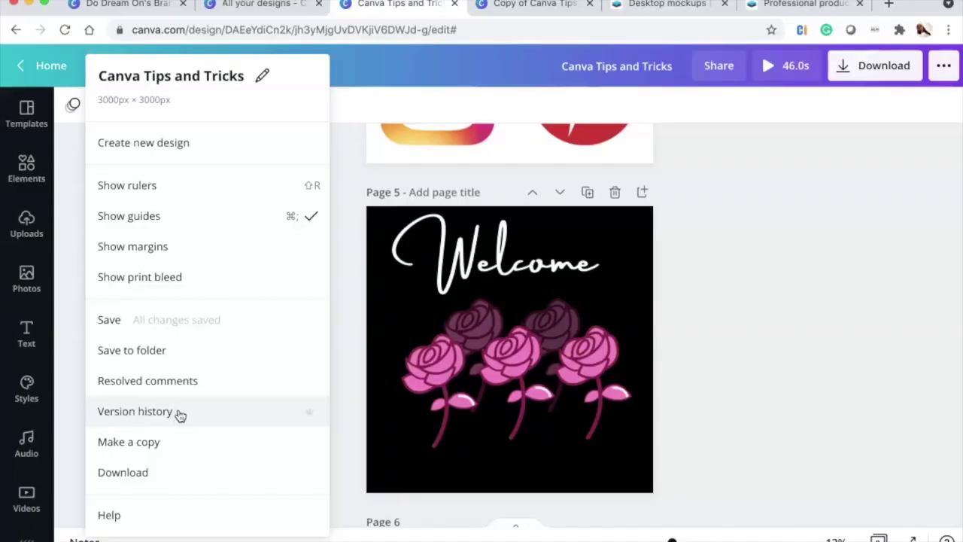
left_click(166, 414)
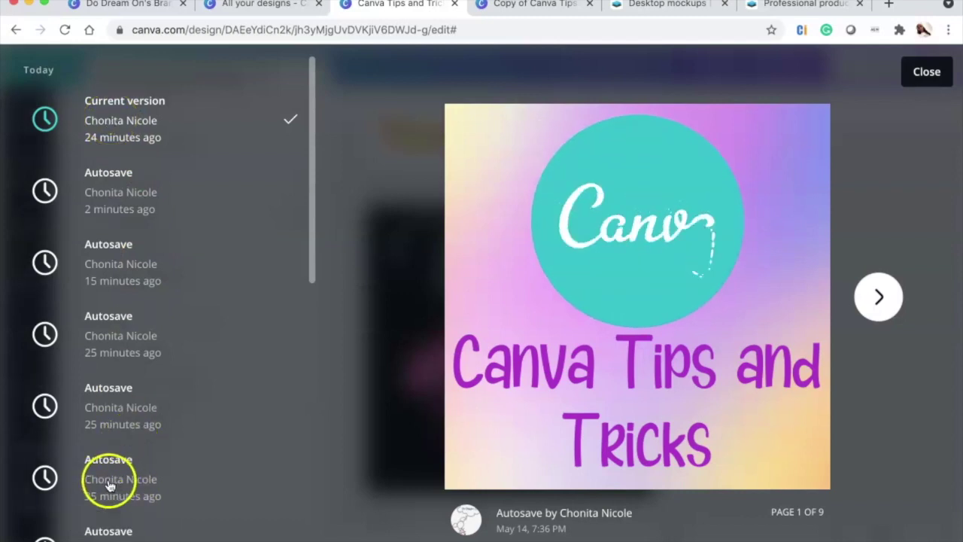
left_click(933, 78)
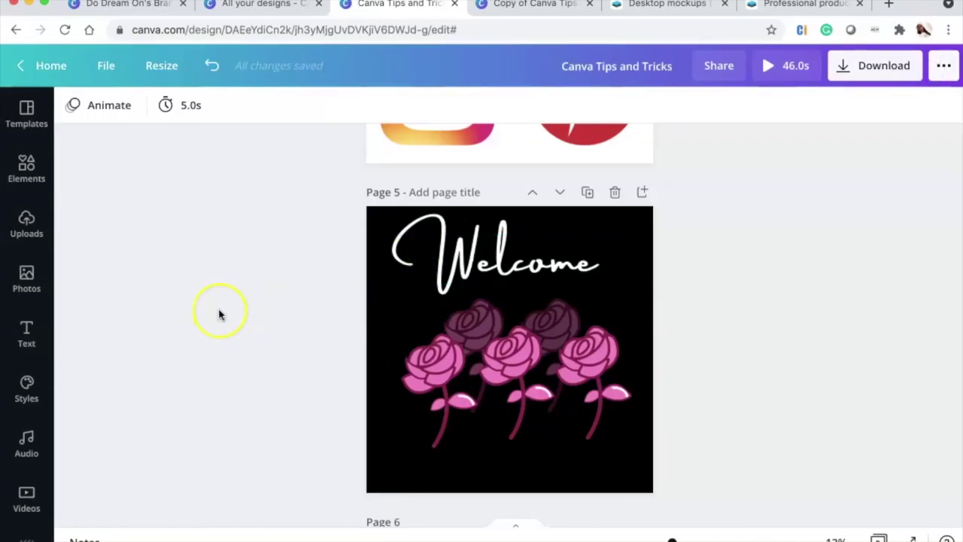
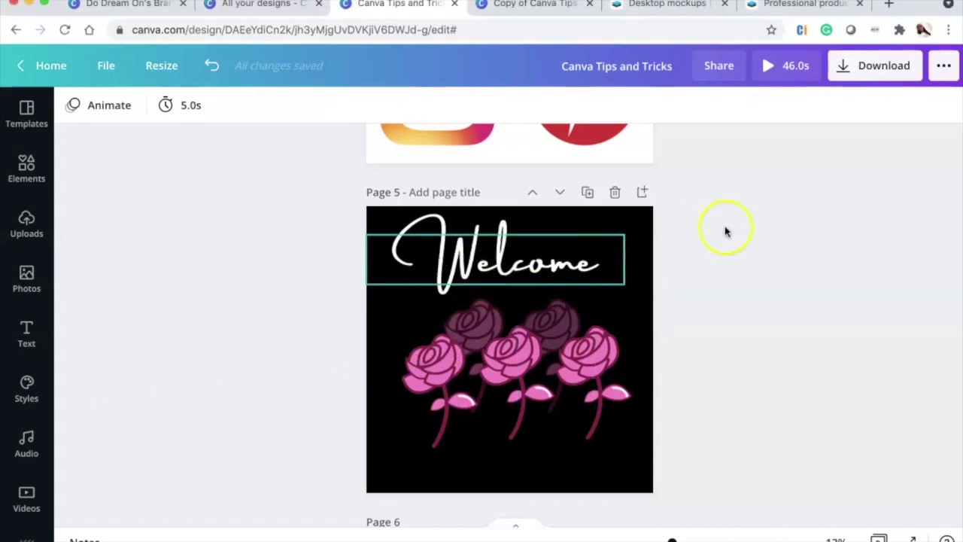
- Browse the full list of publishing destinations and choose Smartmockups for page 5
left_click(943, 66)
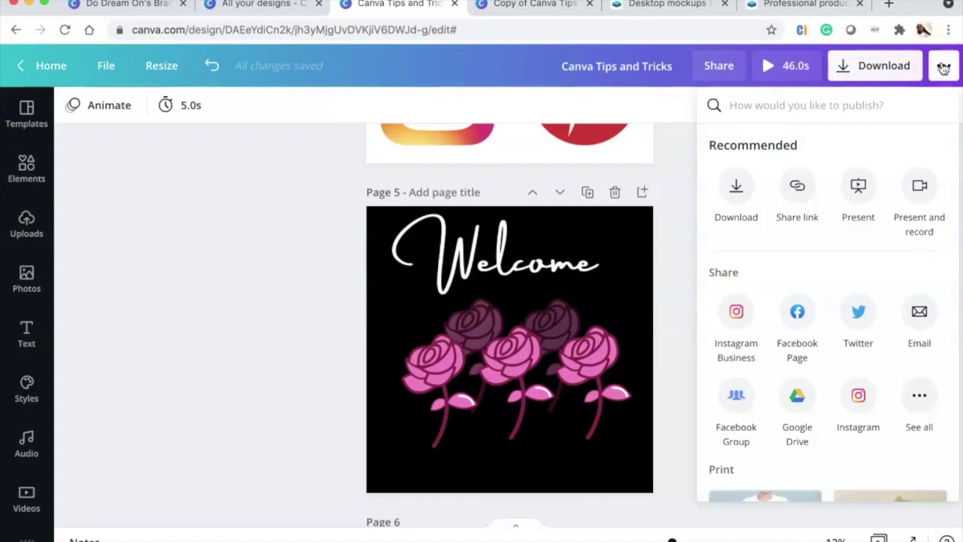
scroll(828, 254, "down", 3)
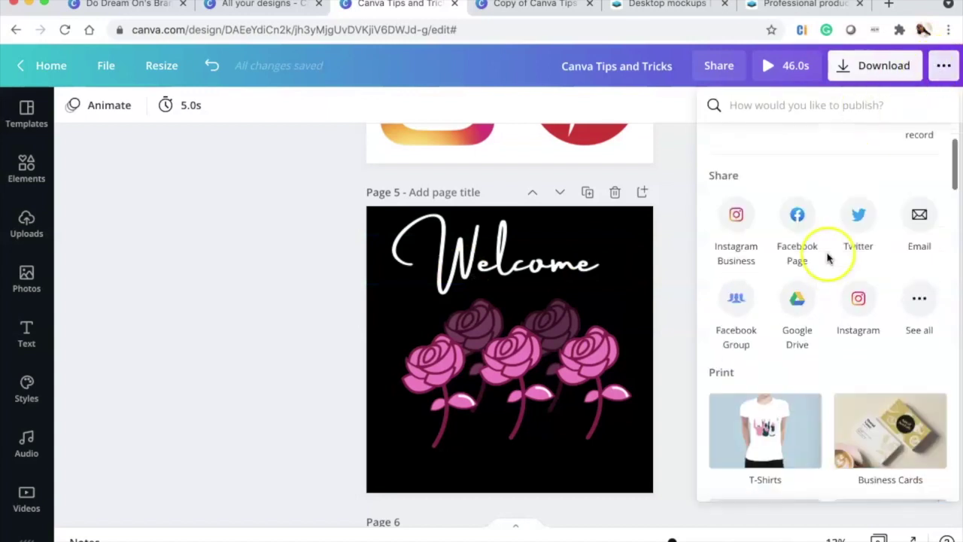
left_click(921, 301)
scroll(885, 323, "down", 5)
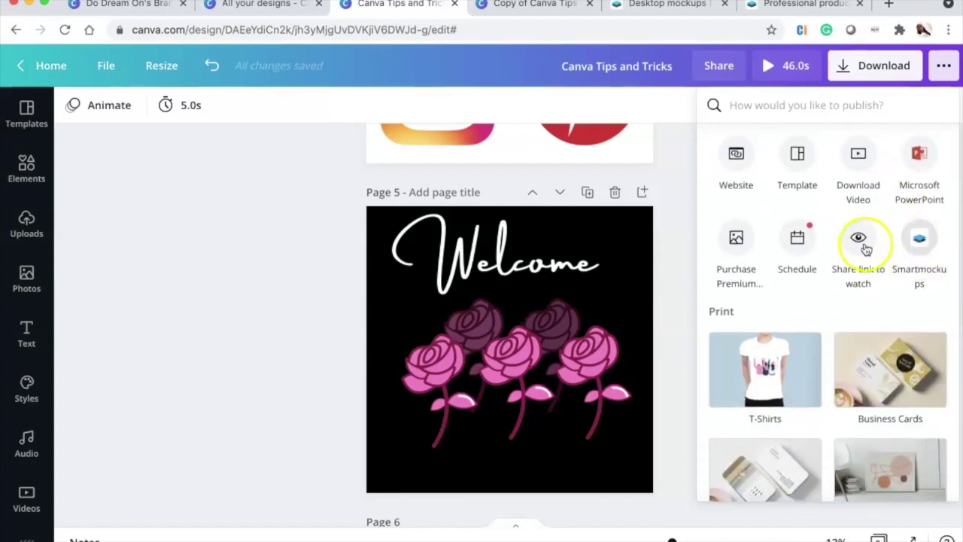
scroll(862, 244, "up", 6)
scroll(865, 250, "up", 2)
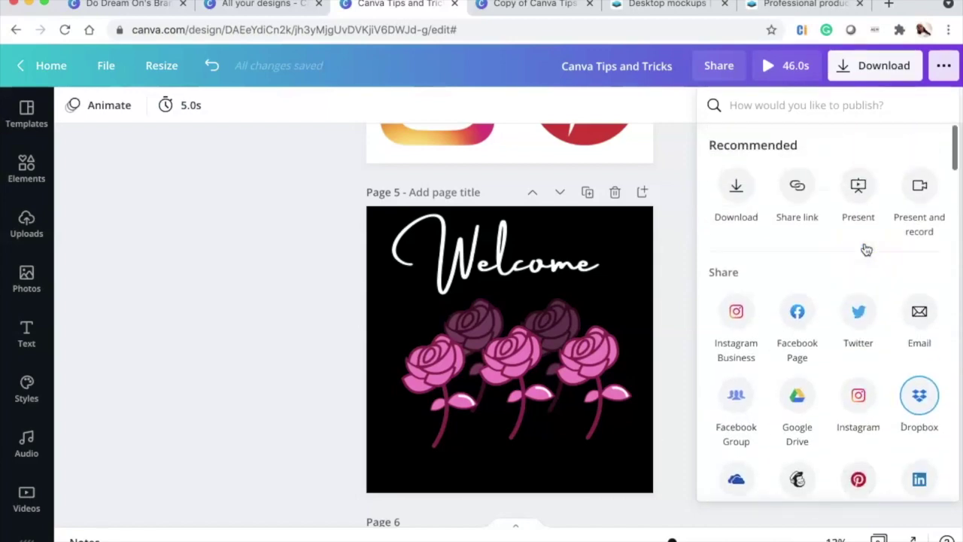
scroll(866, 249, "down", 6)
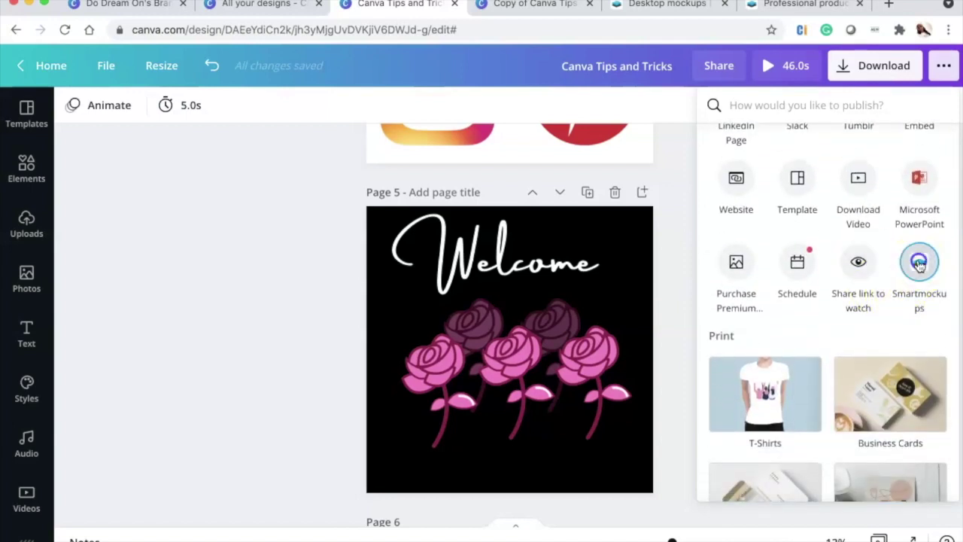
left_click(919, 262)
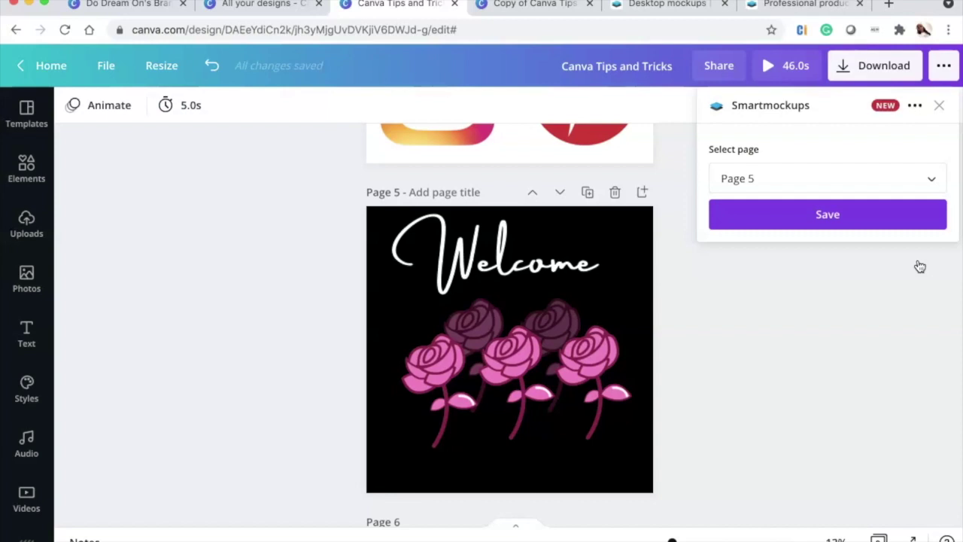
left_click(856, 213)
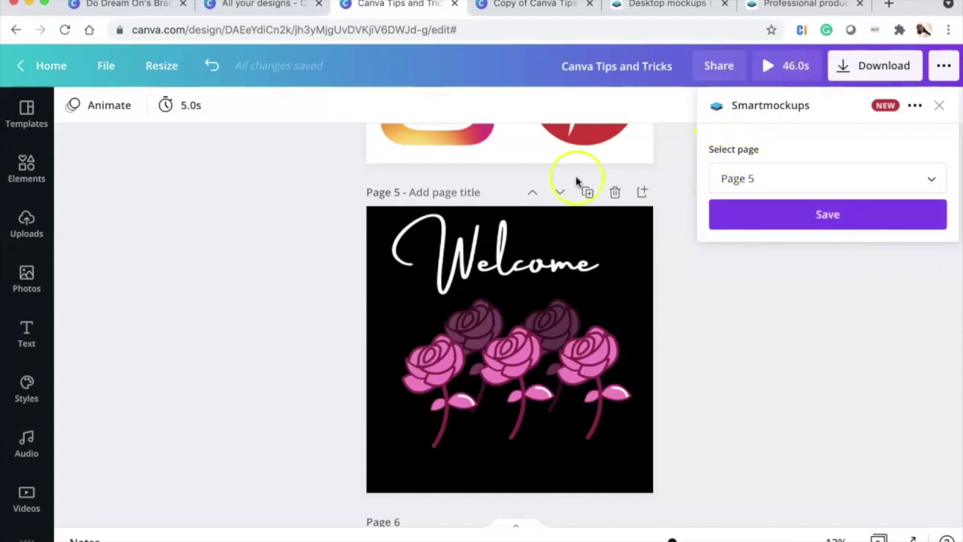
- Title page 5 Flowers
left_click(441, 193)
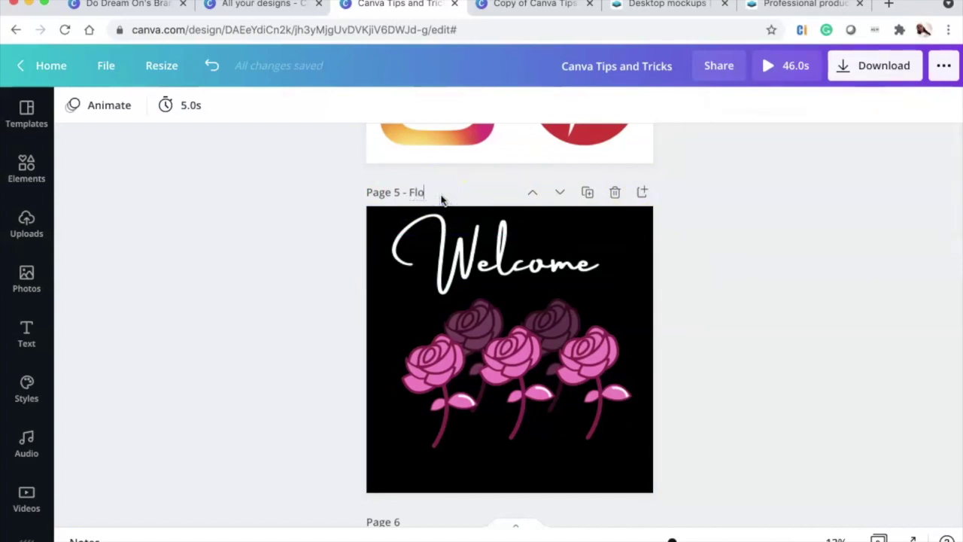
left_click(739, 279)
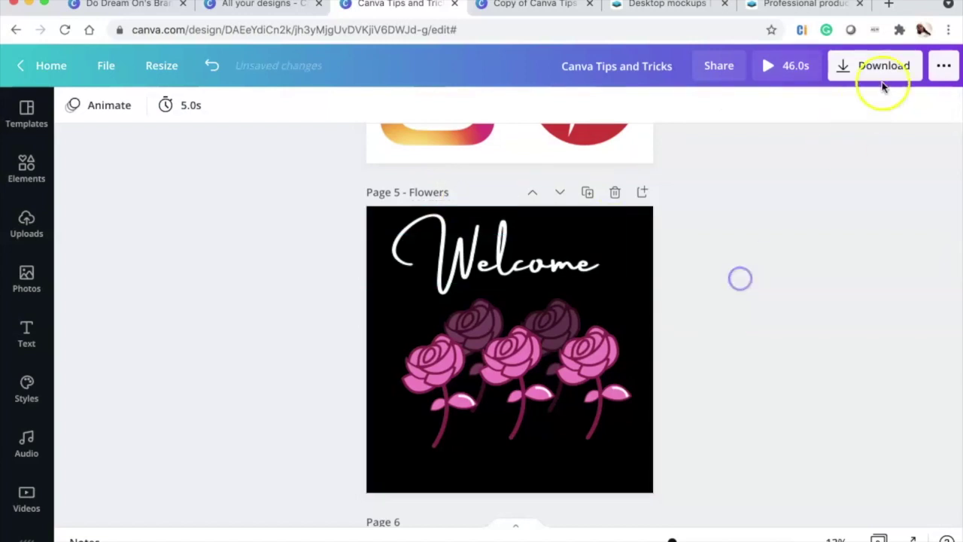
- Publish page 5 to Smartmockups and open the saved design on the Smartmockups site
left_click(943, 66)
scroll(882, 423, "down", 4)
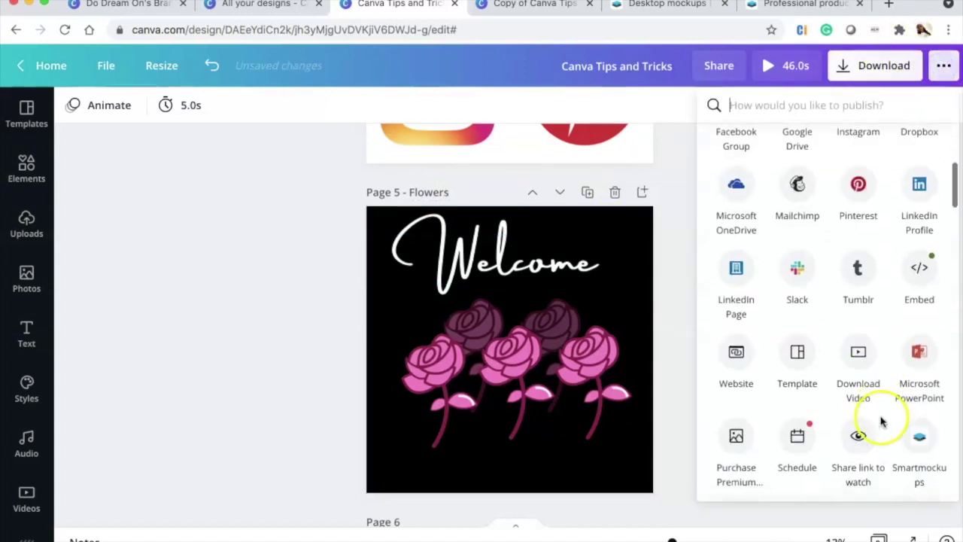
scroll(882, 422, "down", 2)
left_click(925, 369)
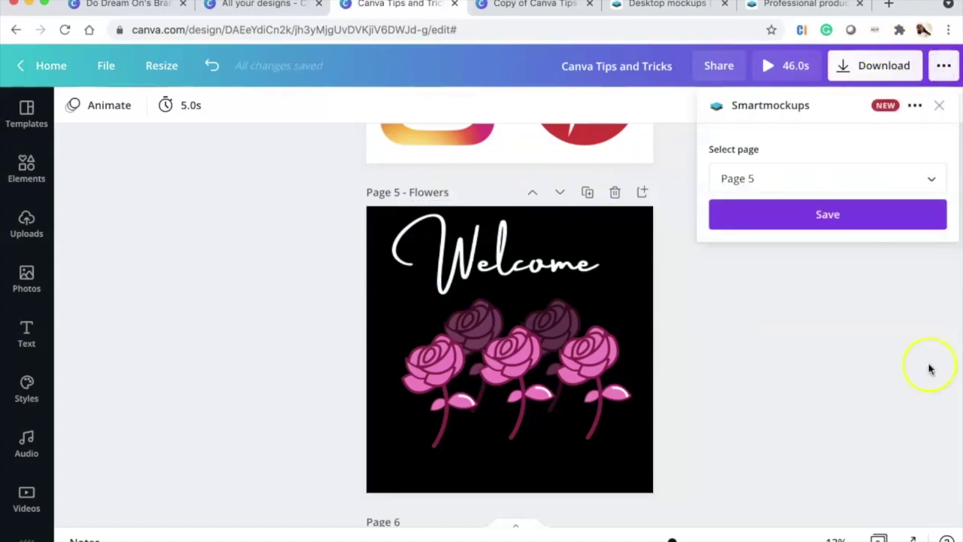
left_click(832, 218)
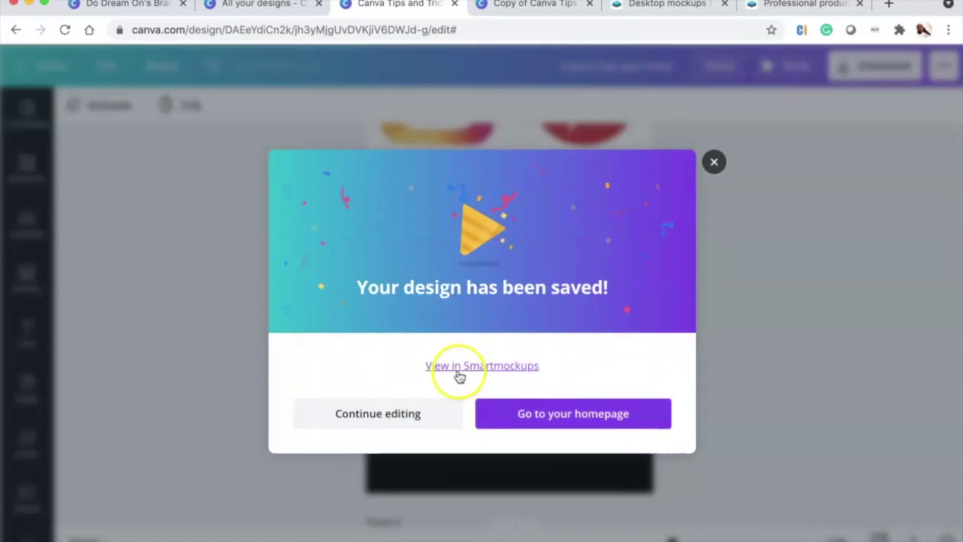
left_click(529, 368)
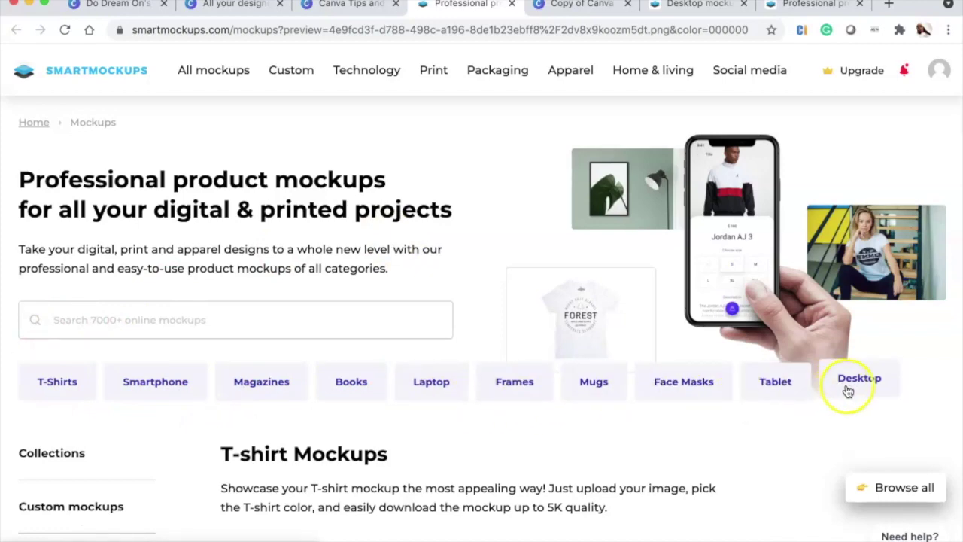
- Look over the design's previews across the mockup categories, from T-shirts, smartphones and mugs to books, frames and face masks
scroll(296, 351, "down", 5)
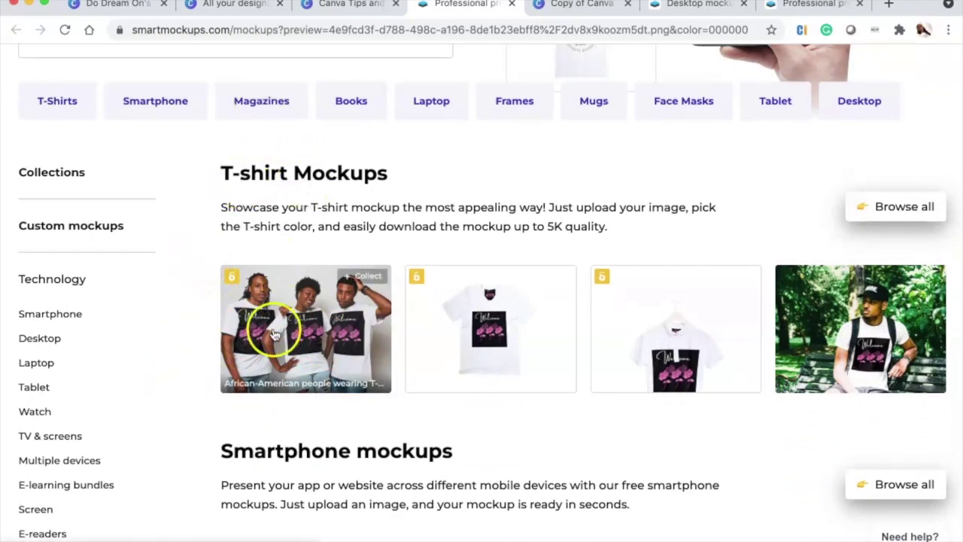
scroll(847, 323, "down", 4)
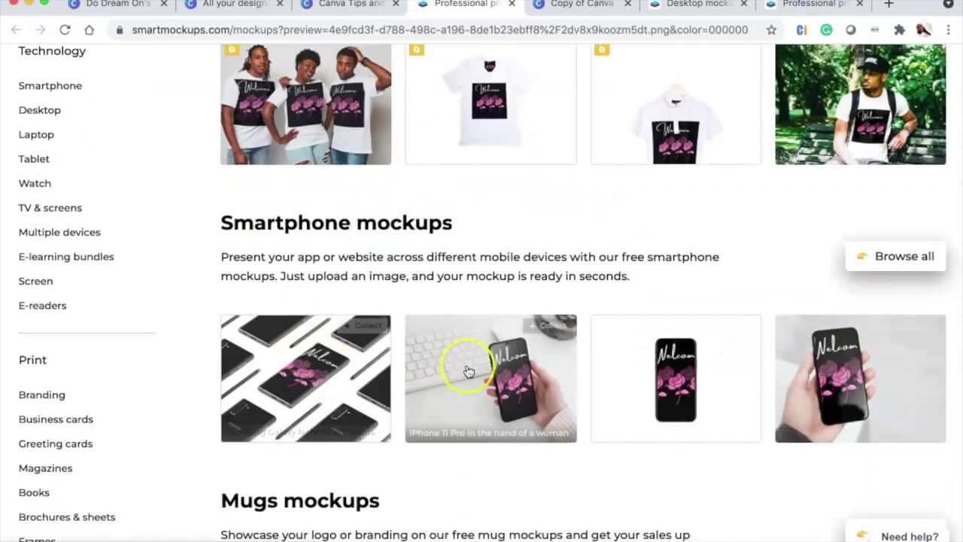
scroll(467, 369, "down", 2)
scroll(469, 371, "down", 1)
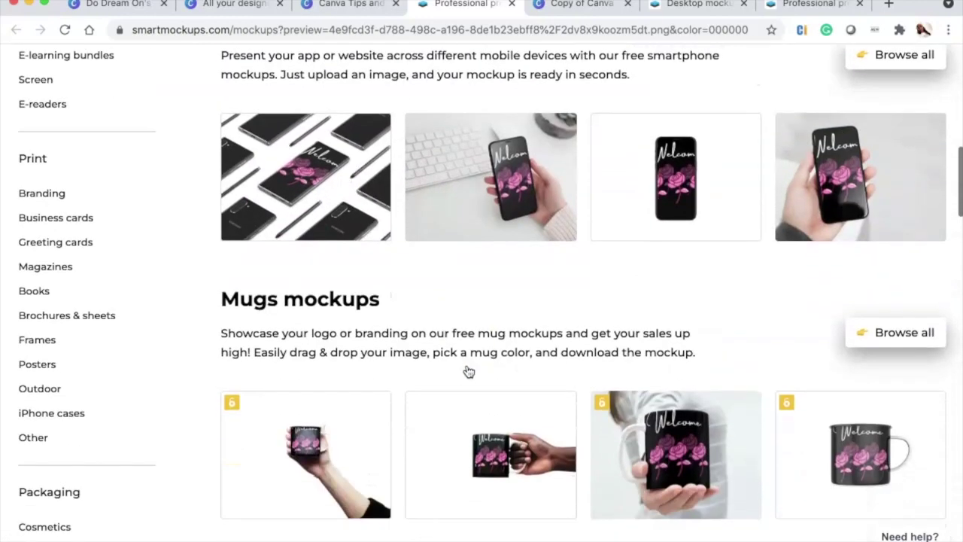
scroll(469, 371, "down", 1)
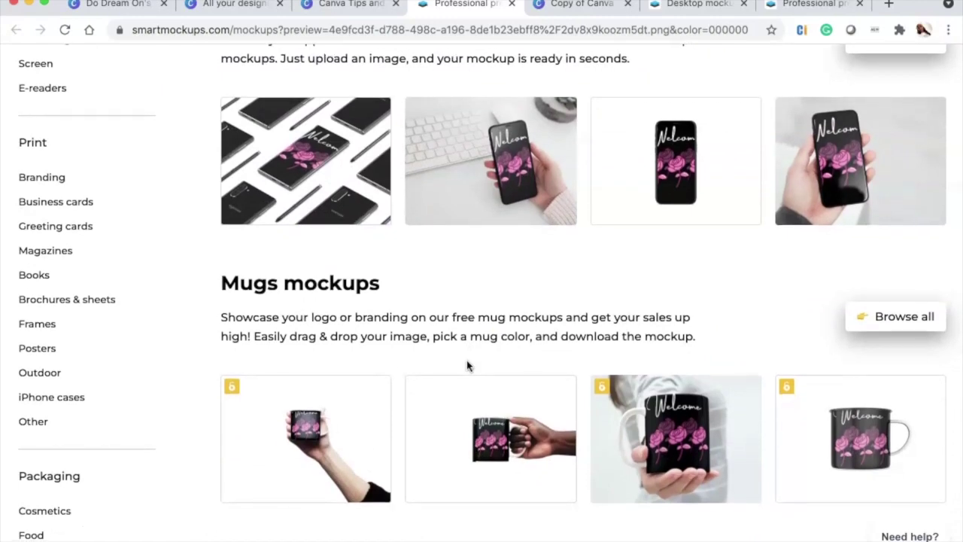
scroll(467, 366, "down", 1)
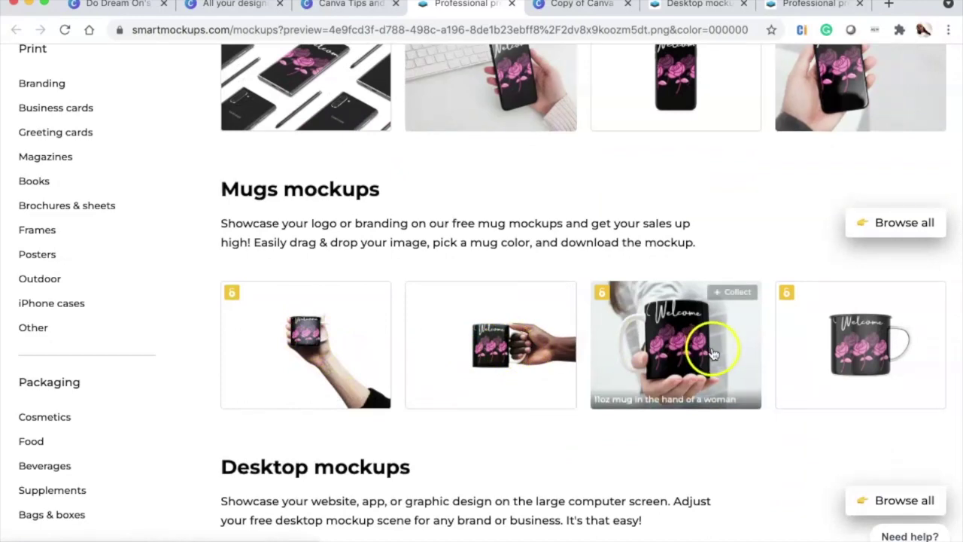
scroll(707, 376, "down", 5)
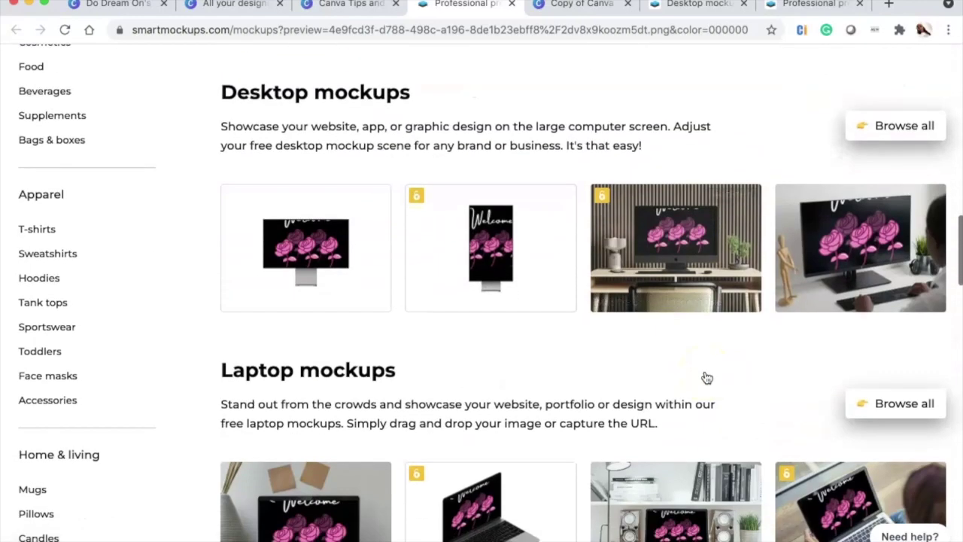
scroll(279, 365, "down", 3)
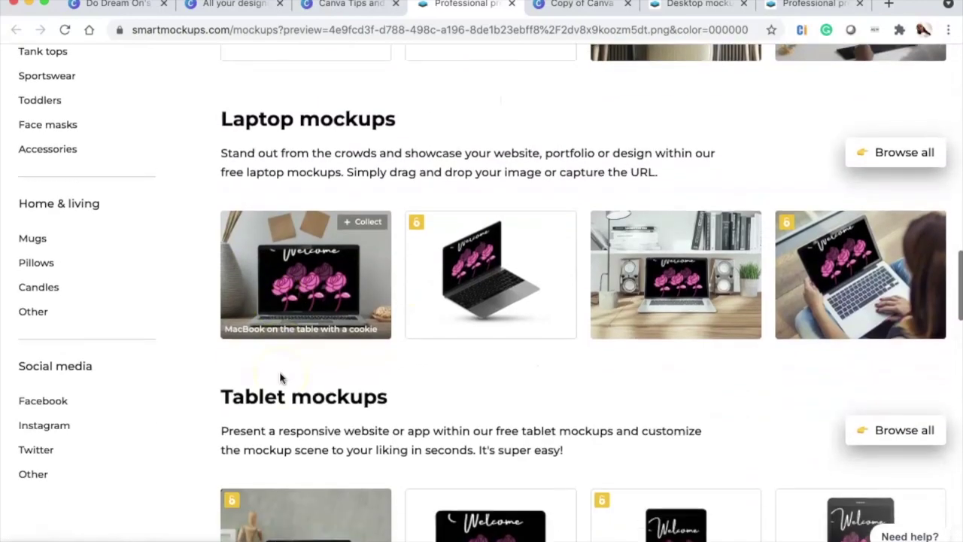
scroll(280, 378, "down", 7)
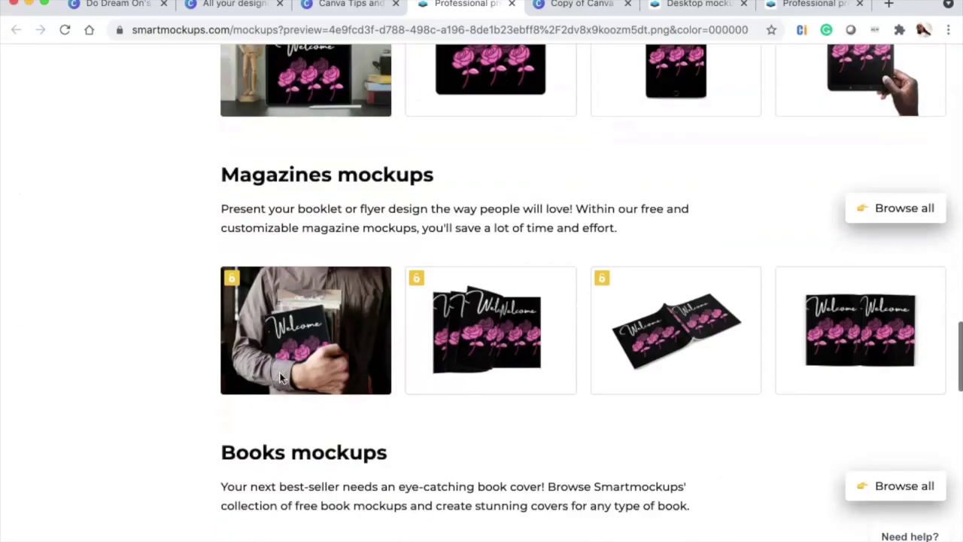
scroll(736, 339, "down", 6)
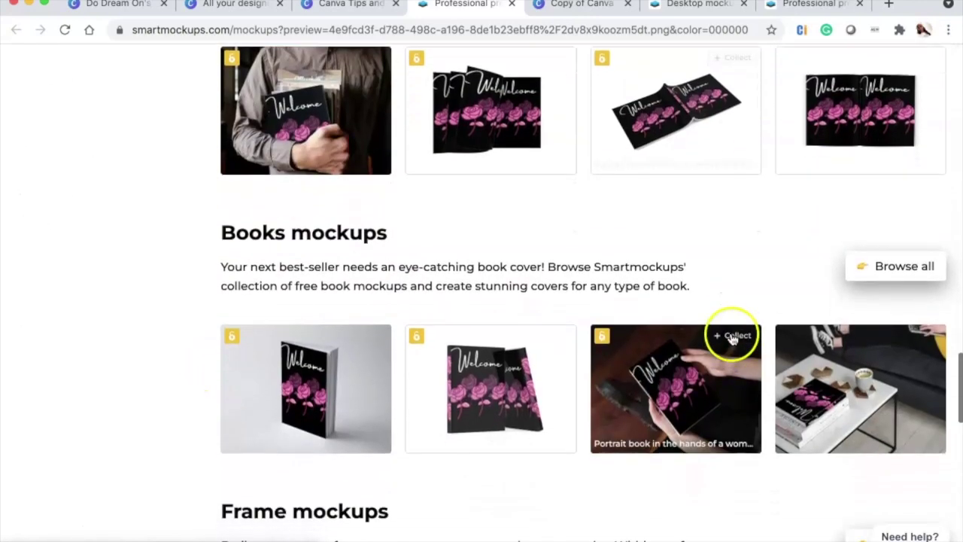
scroll(733, 338, "down", 1)
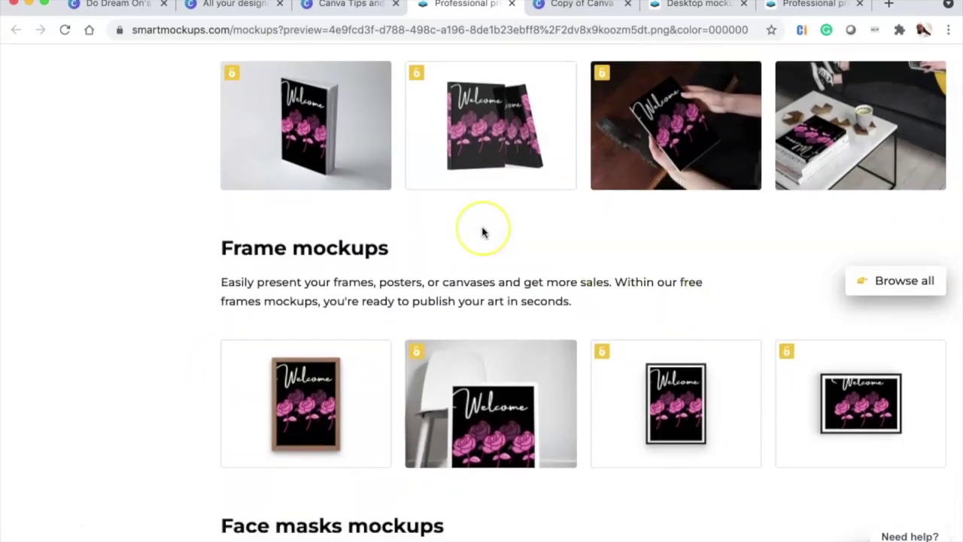
scroll(483, 232, "down", 2)
scroll(436, 309, "down", 3)
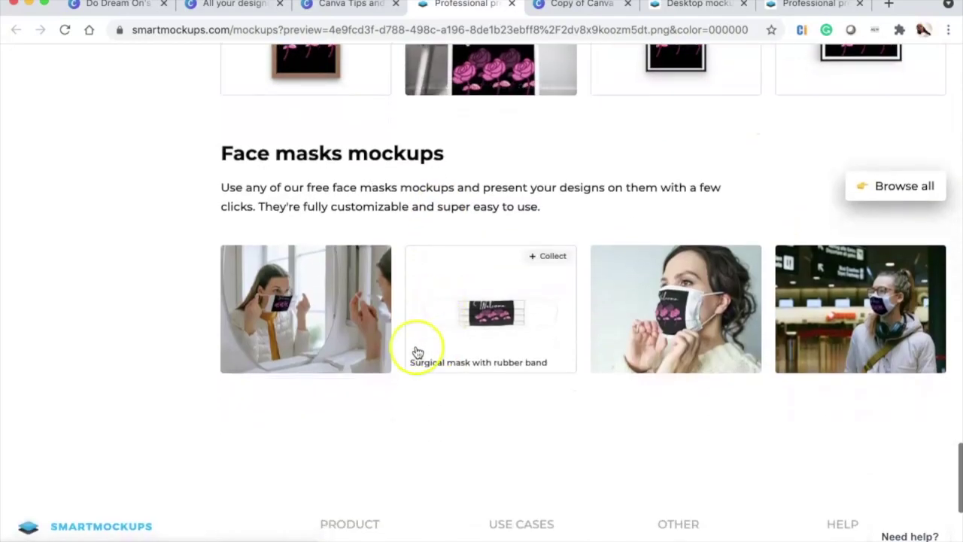
scroll(416, 352, "down", 2)
scroll(416, 351, "up", 20)
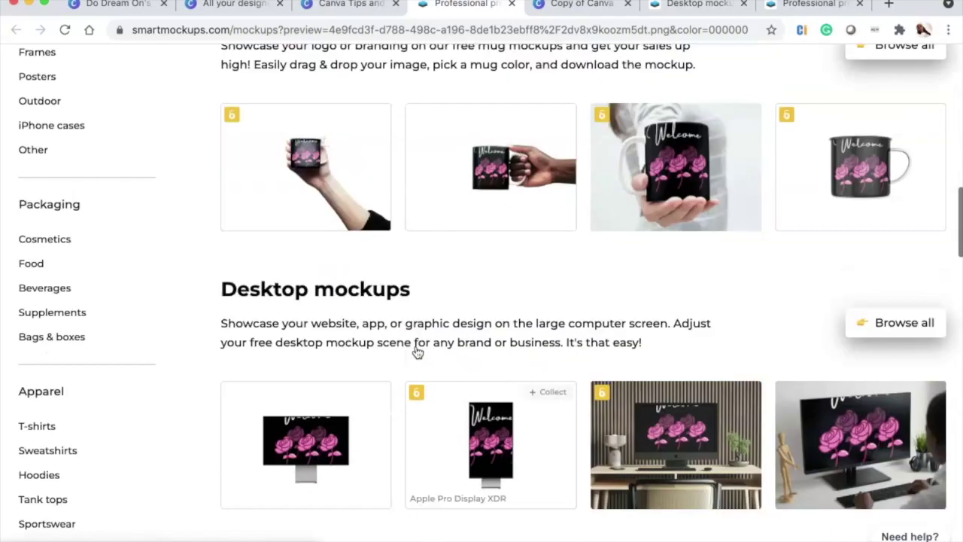
scroll(417, 351, "up", 6)
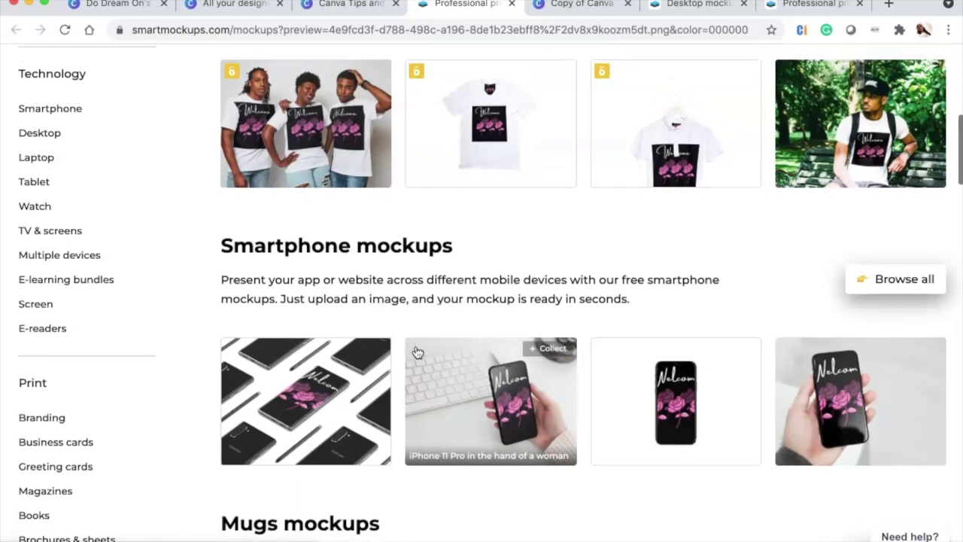
- Open the full collection of mug mockups and look through its first page of design previews
scroll(417, 352, "down", 5)
left_click(623, 235)
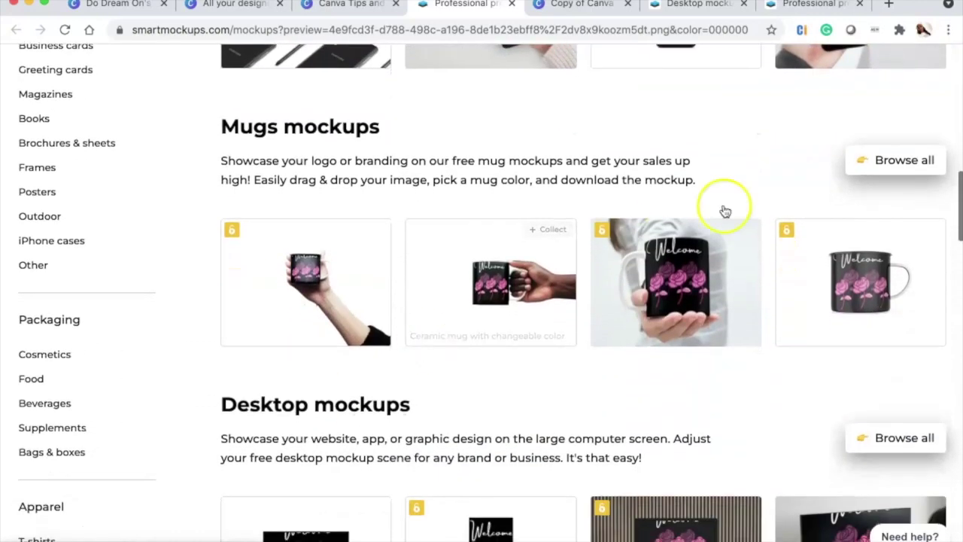
left_click(894, 160)
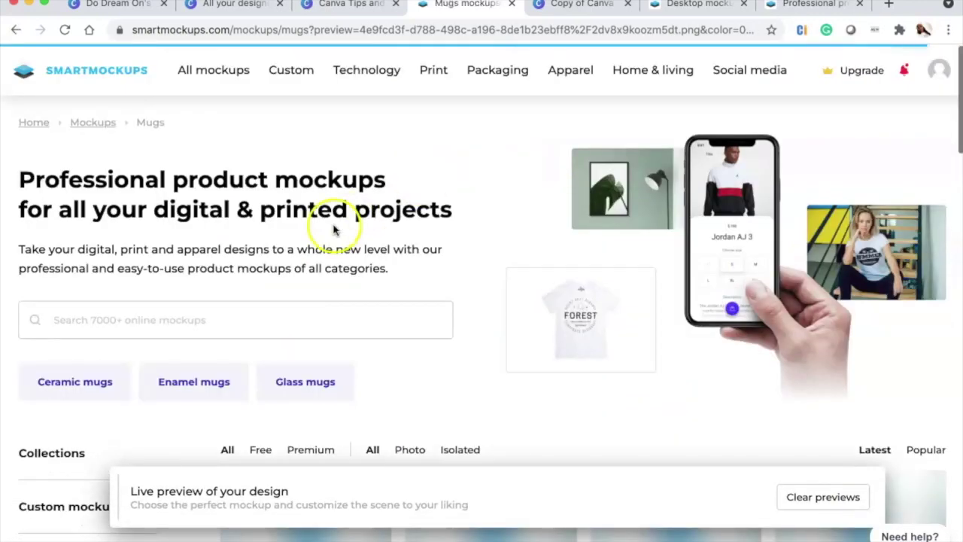
scroll(720, 370, "down", 5)
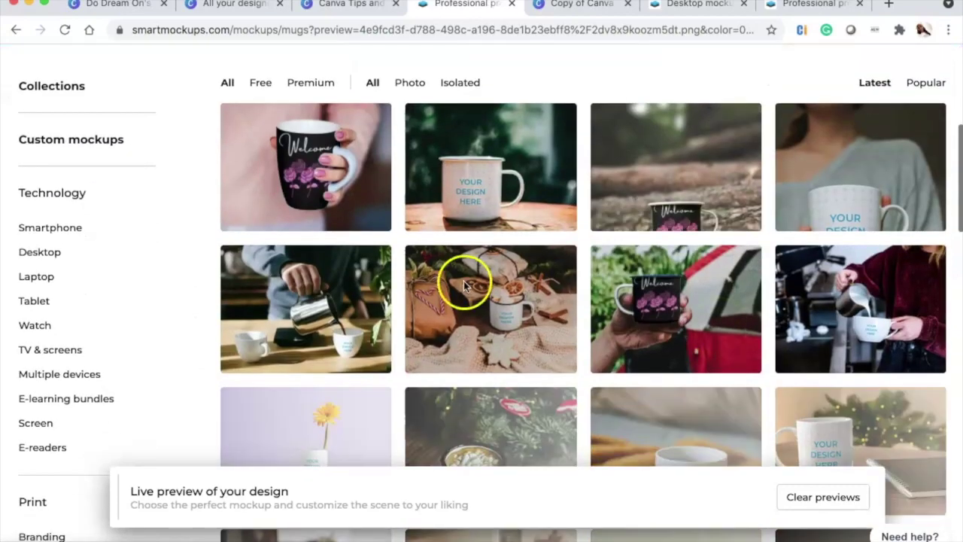
scroll(406, 320, "down", 1)
scroll(403, 317, "down", 4)
mouse_move(331, 134)
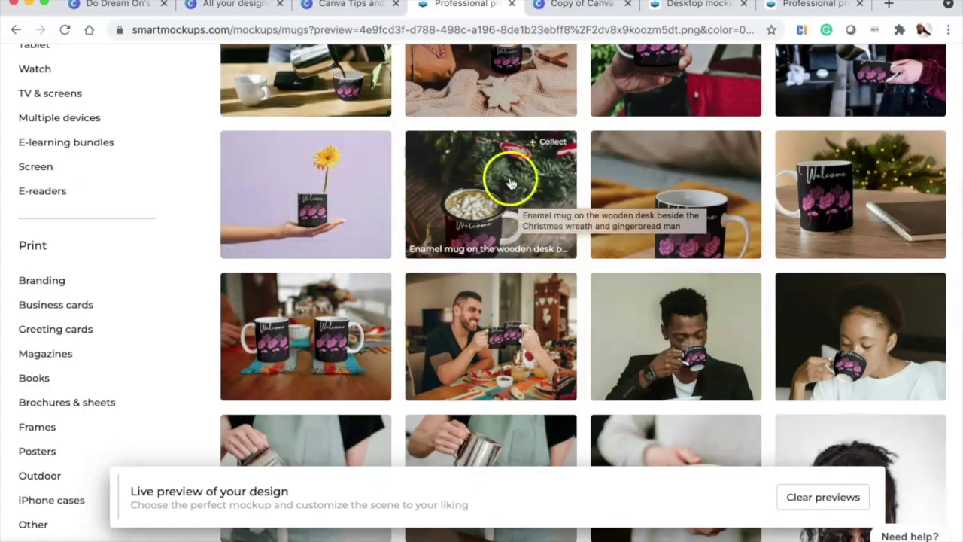
scroll(357, 288, "down", 5)
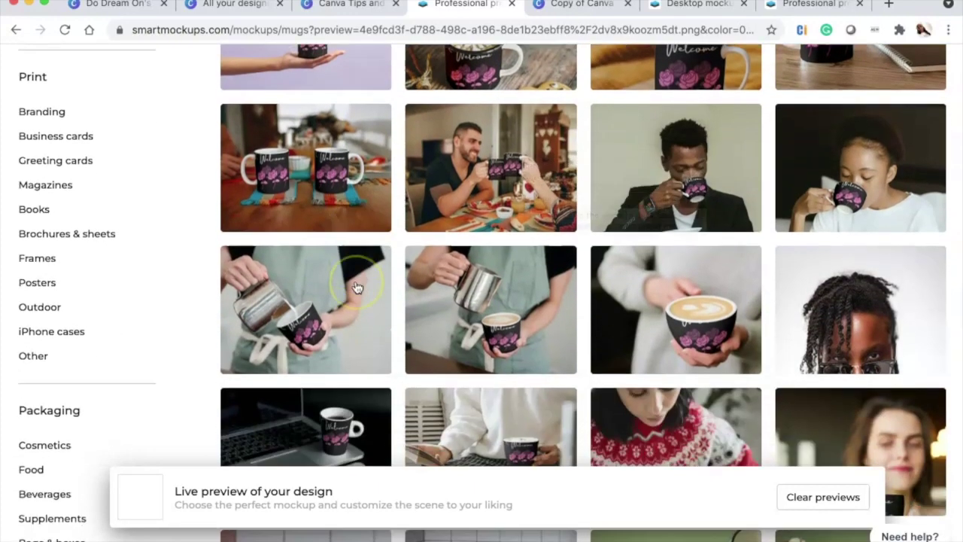
scroll(578, 310, "down", 4)
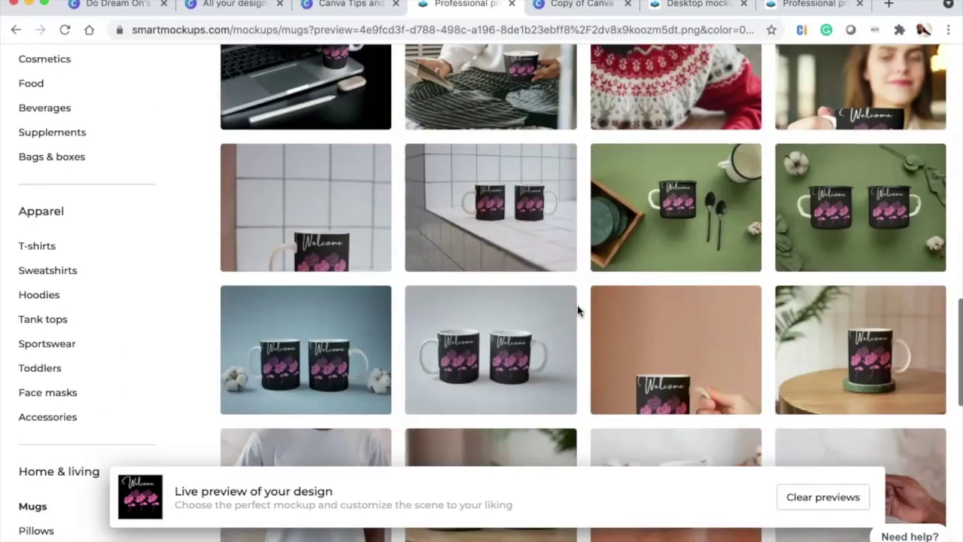
left_click(566, 286)
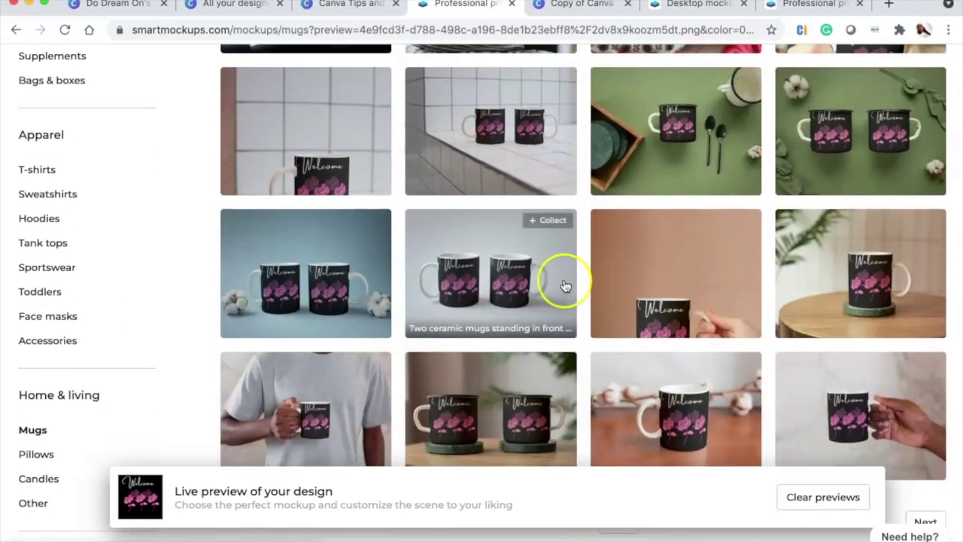
scroll(566, 286, "down", 3)
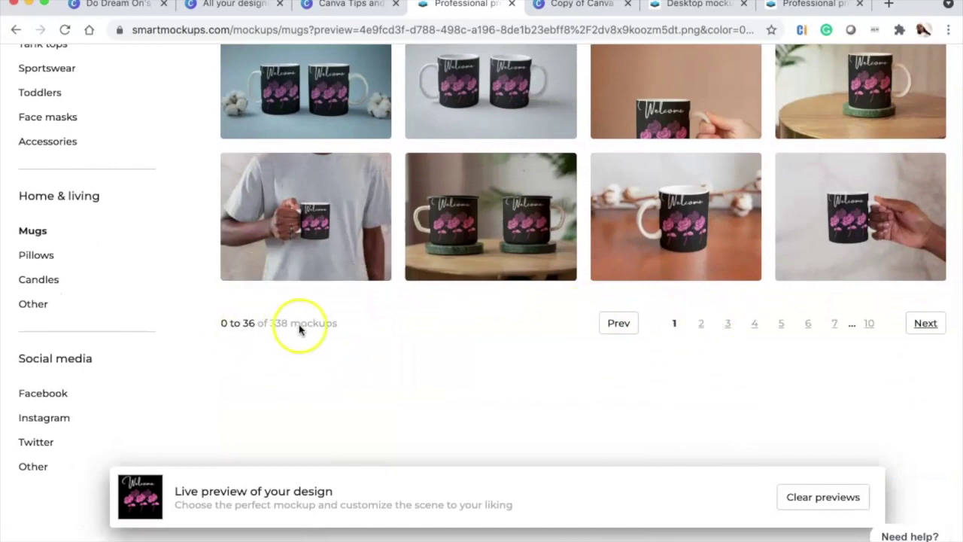
- Go to page 5 of the mug mockups and examine the previews there
left_click(783, 328)
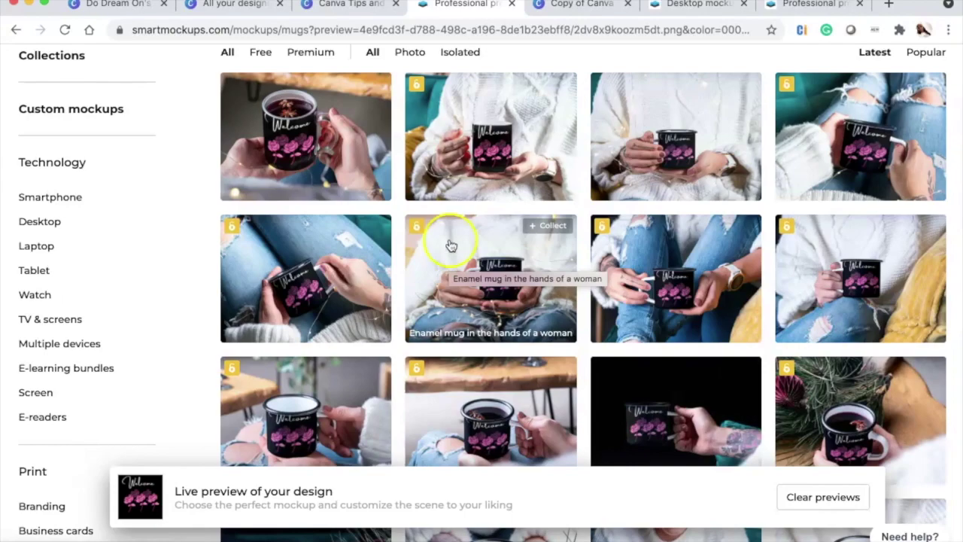
scroll(318, 345, "down", 4)
scroll(318, 345, "down", 8)
scroll(318, 343, "up", 2)
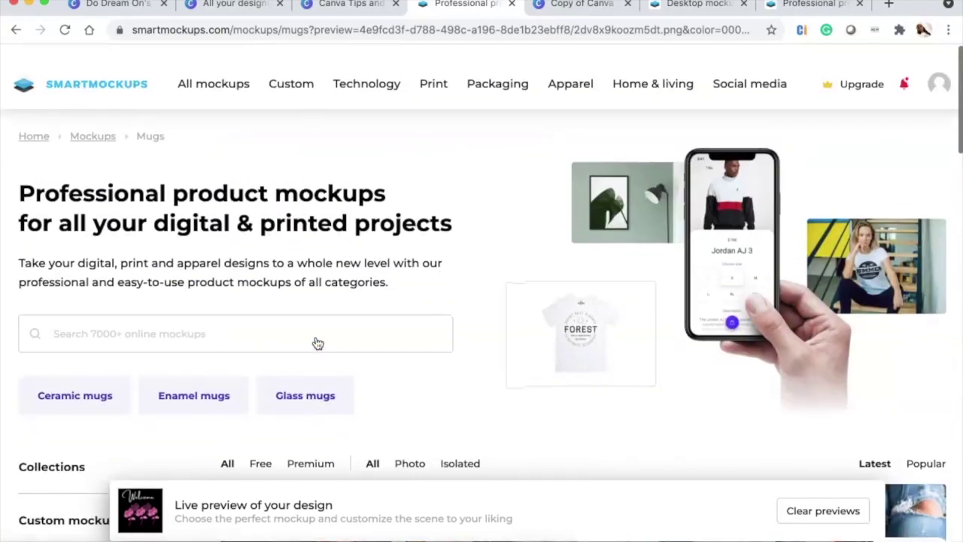
scroll(317, 343, "down", 5)
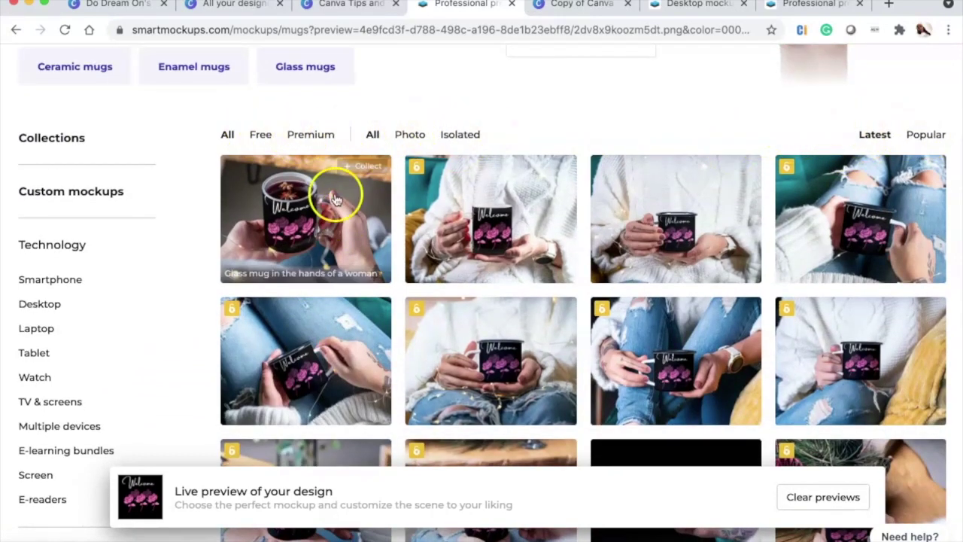
scroll(90, 347, "down", 5)
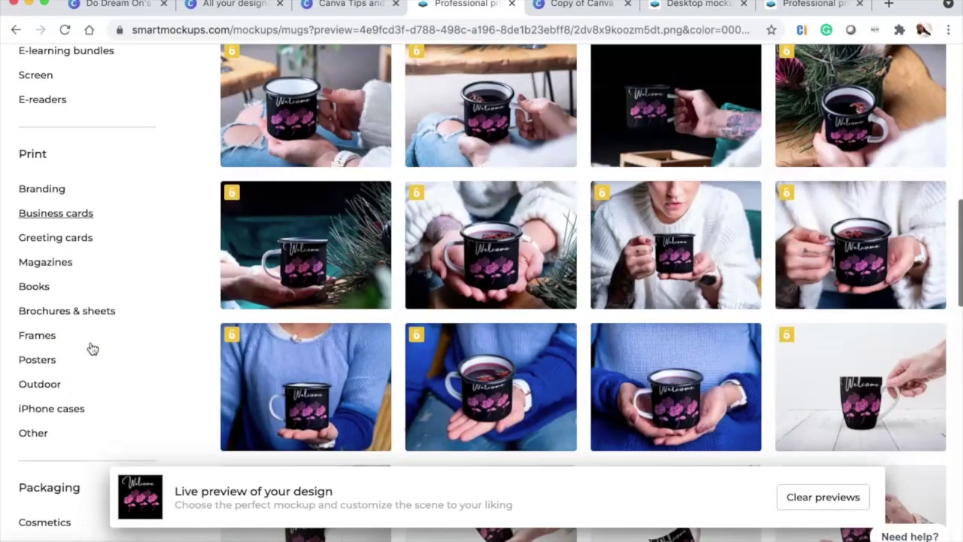
scroll(377, 226, "up", 10)
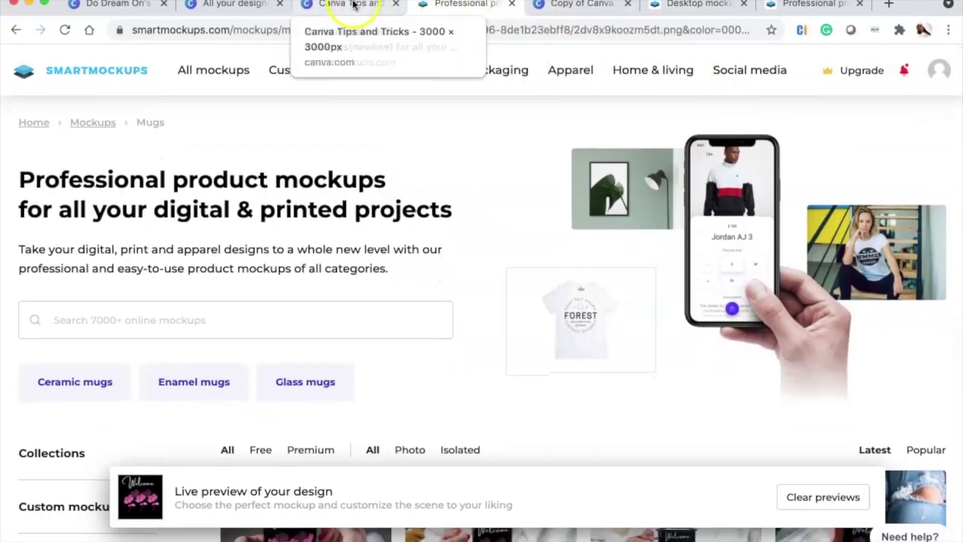
- Switch back to the Canva Tips and Tricks design, select page 5 - Flowers and show its page animations
left_click(351, 4)
left_click(715, 162)
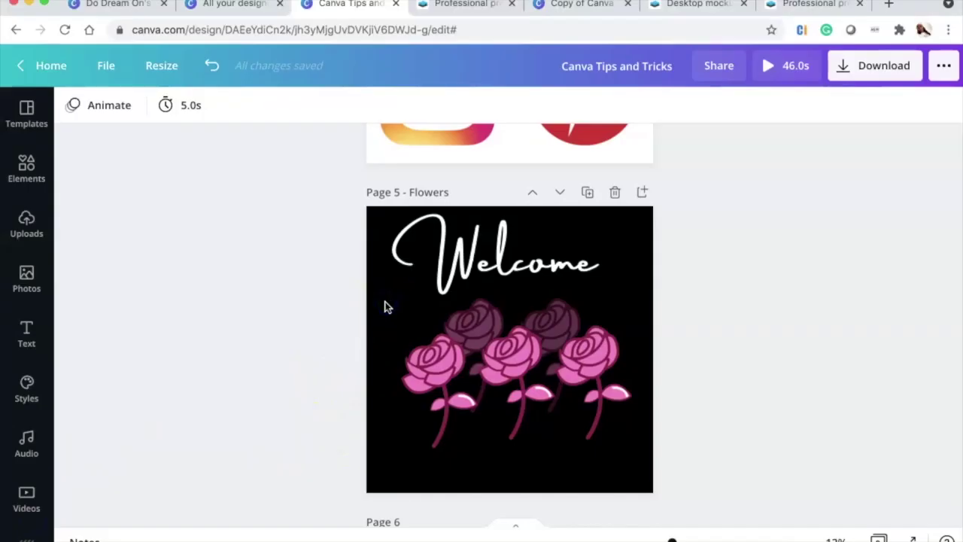
left_click(372, 217)
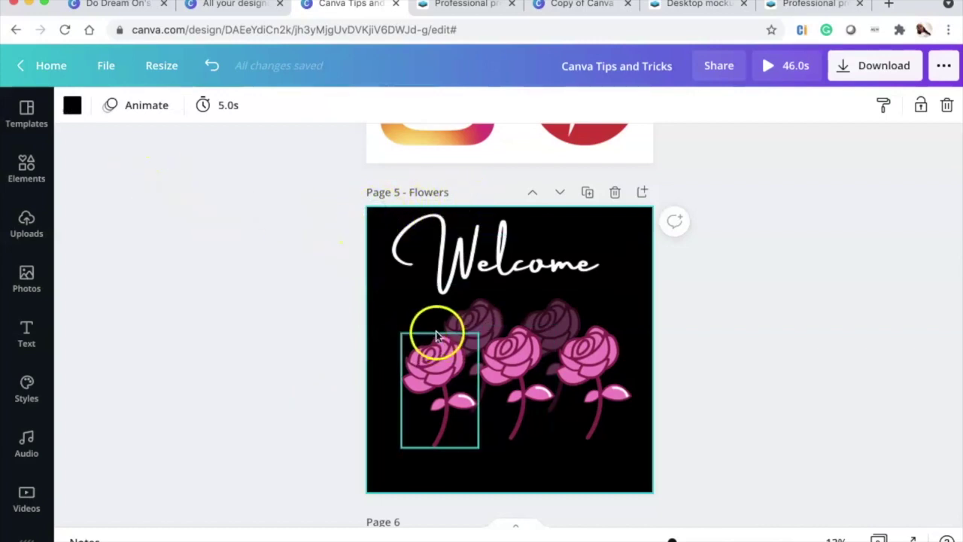
left_click(140, 106)
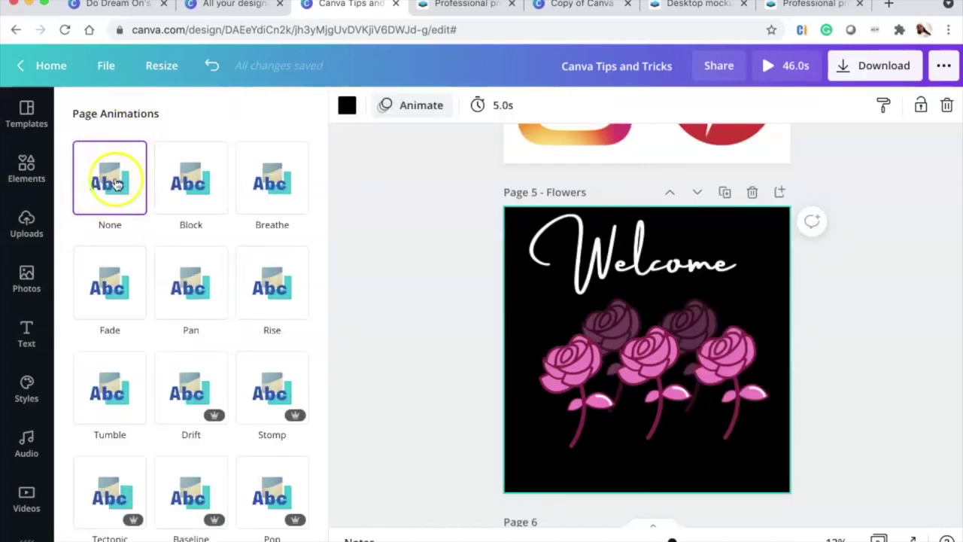
- Try the Block, Breathe, Fade, Pan, Drift and Stomp page animations on page 5
left_click(190, 180)
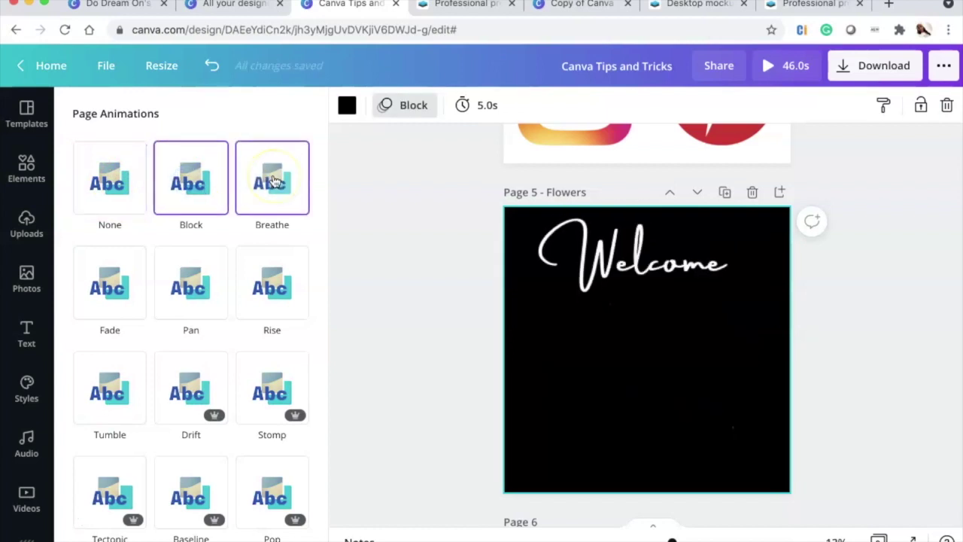
left_click(273, 180)
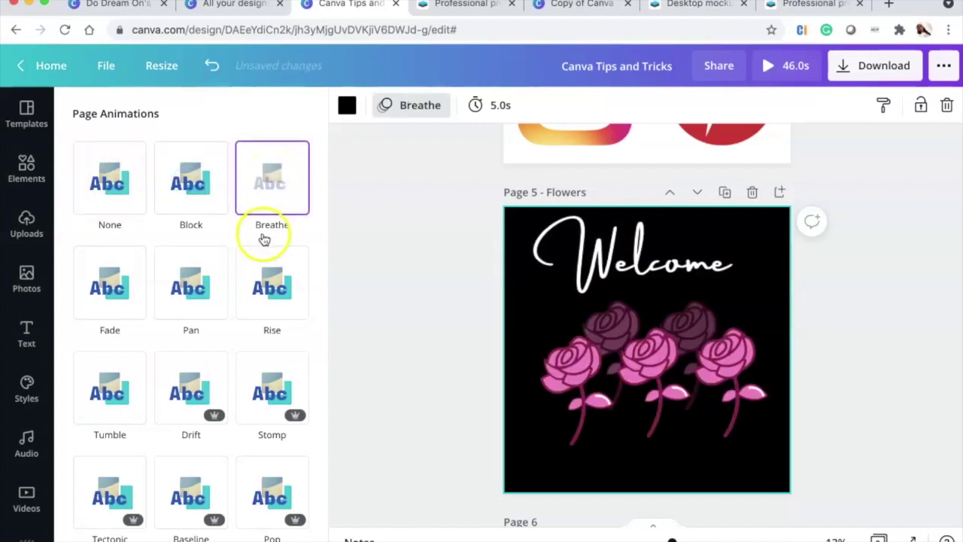
left_click(113, 294)
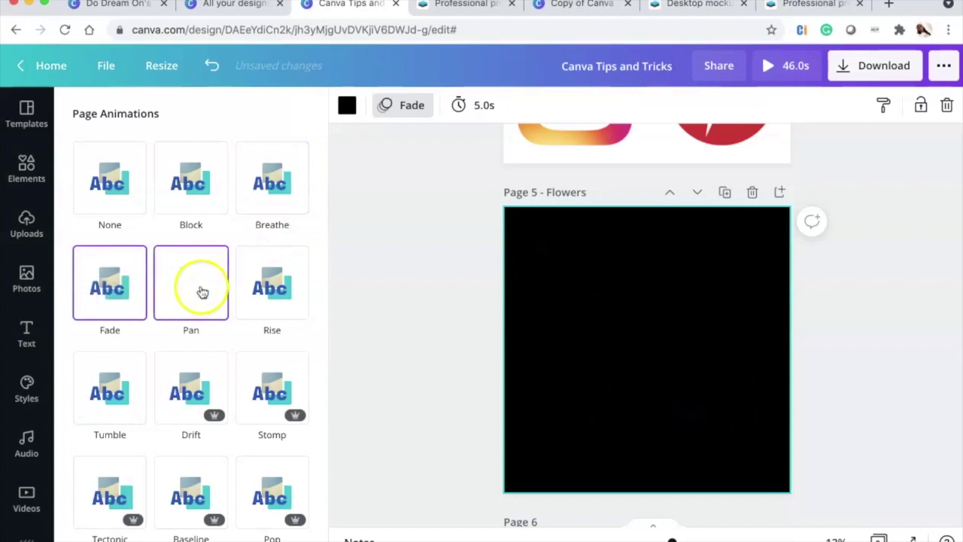
left_click(199, 291)
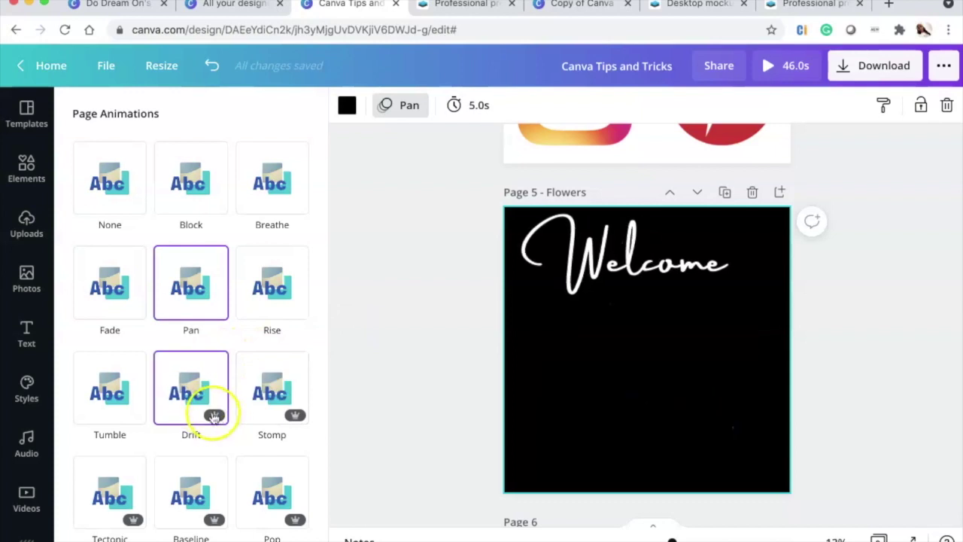
left_click(193, 390)
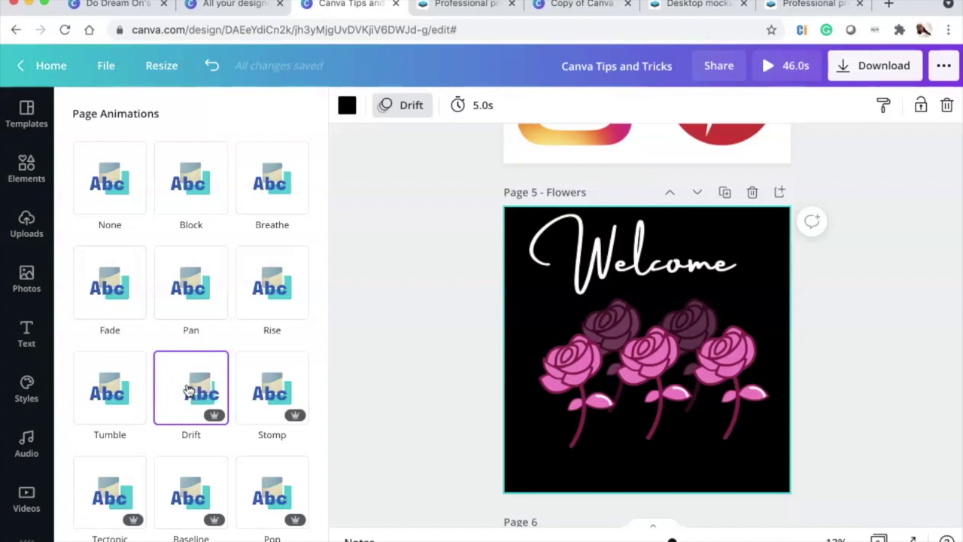
left_click(268, 390)
- Apply the Scrapbook page animation to page 5 and replay its preview
scroll(266, 387, "down", 3)
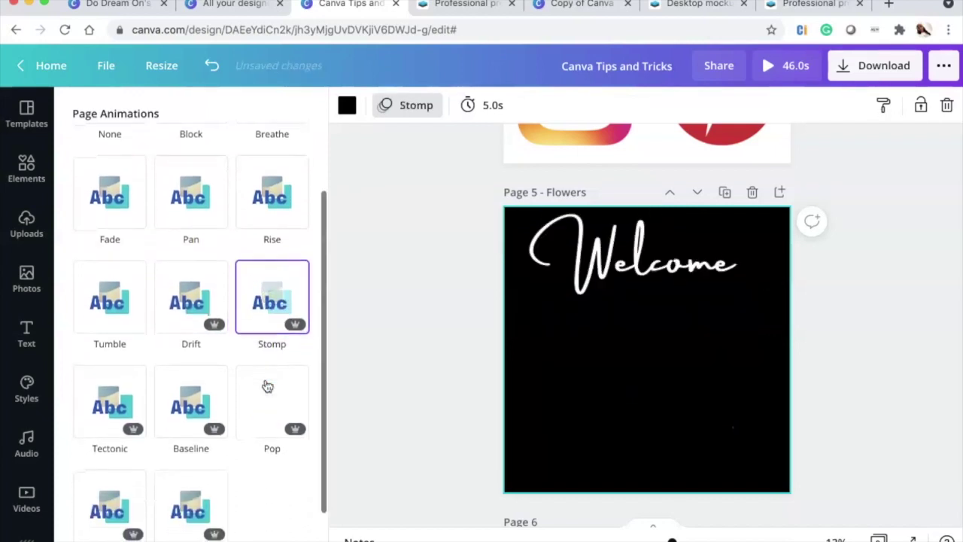
left_click(194, 361)
left_click(194, 488)
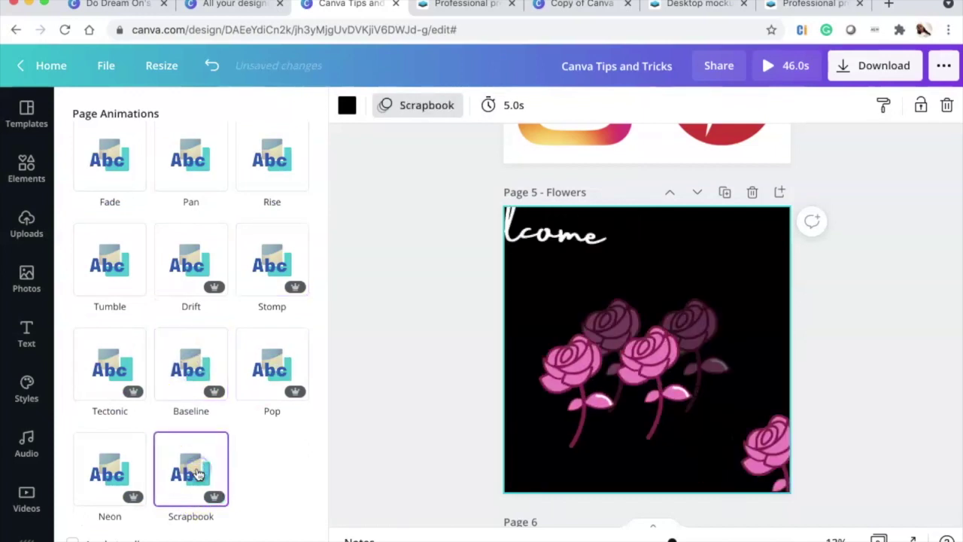
left_click(422, 436)
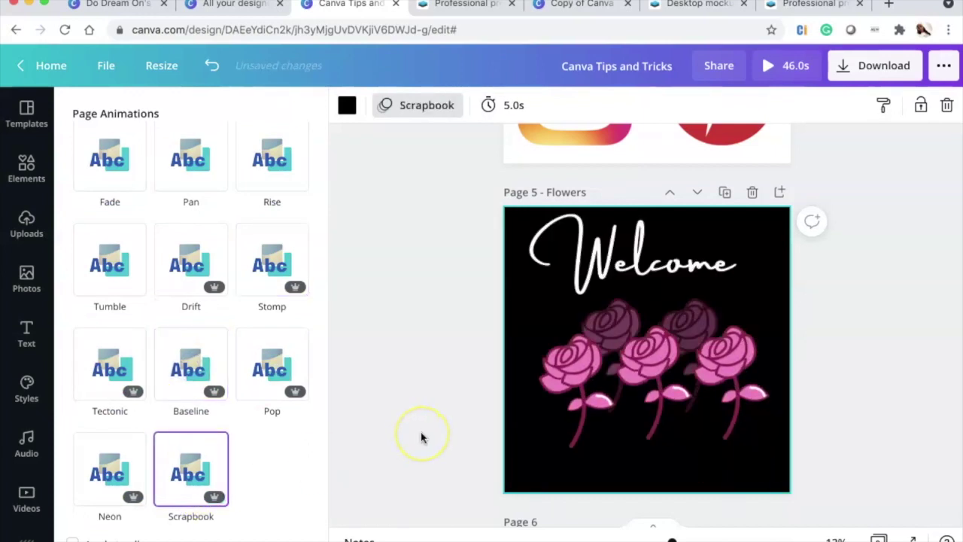
left_click(179, 460)
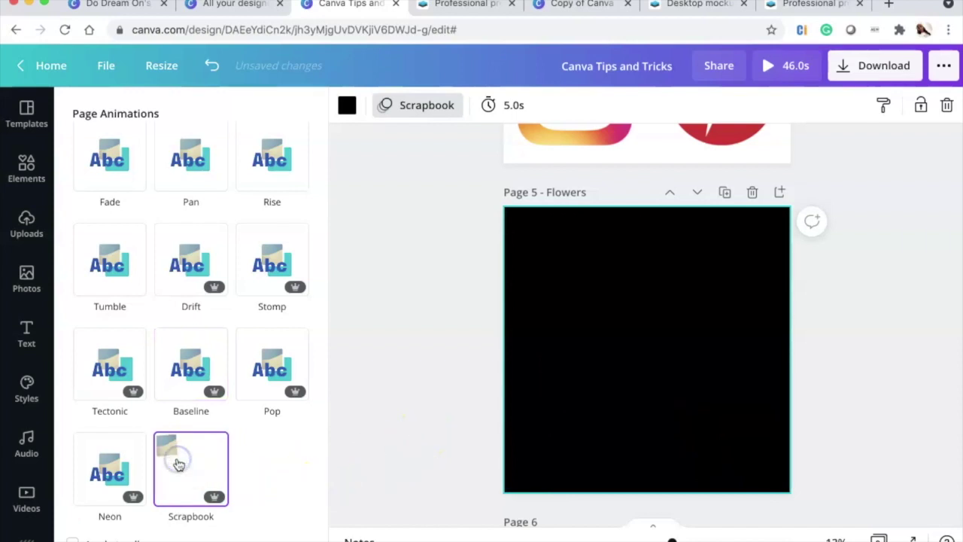
- Try a 14-second timing for page 5 with the Scrapbook animation and settle on 4.5 seconds
left_click(514, 105)
left_click_drag(575, 158, 573, 160)
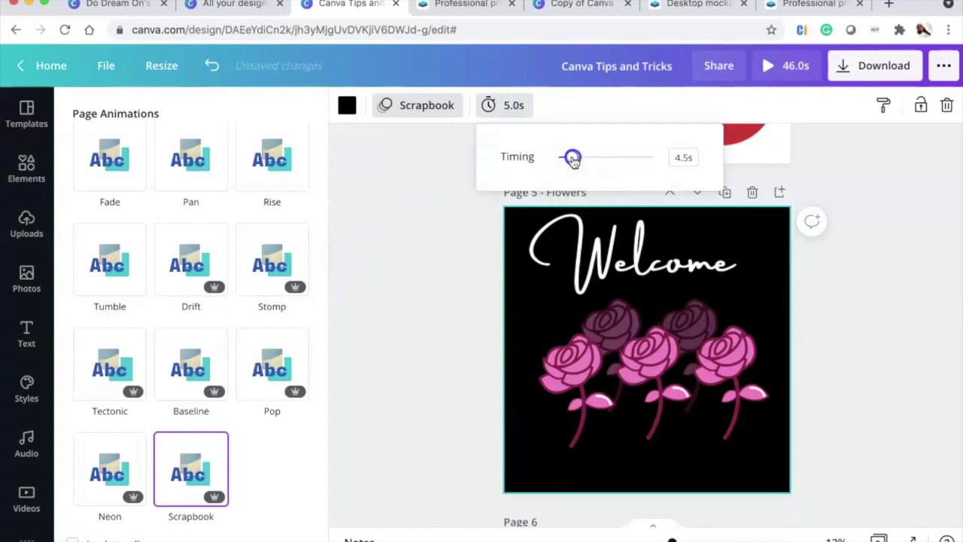
left_click(192, 474)
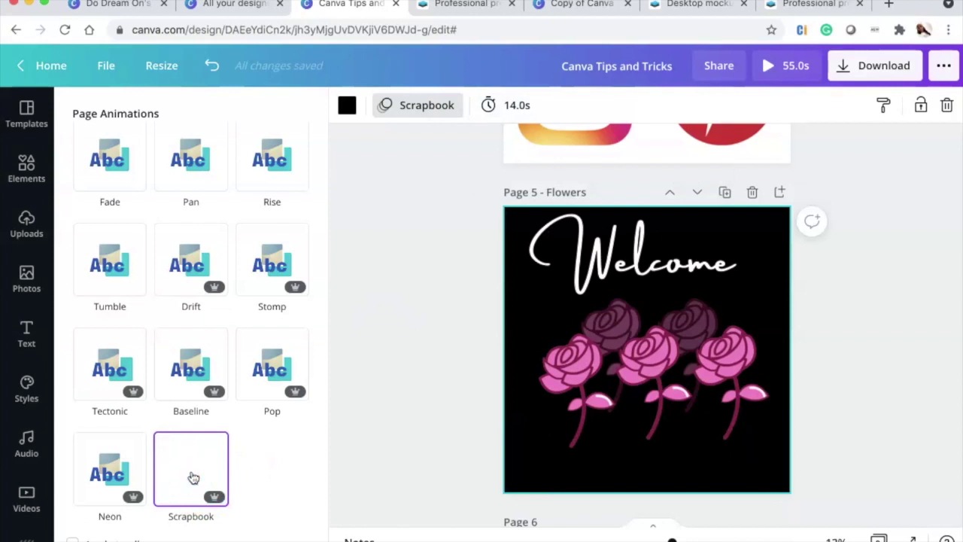
left_click(500, 105)
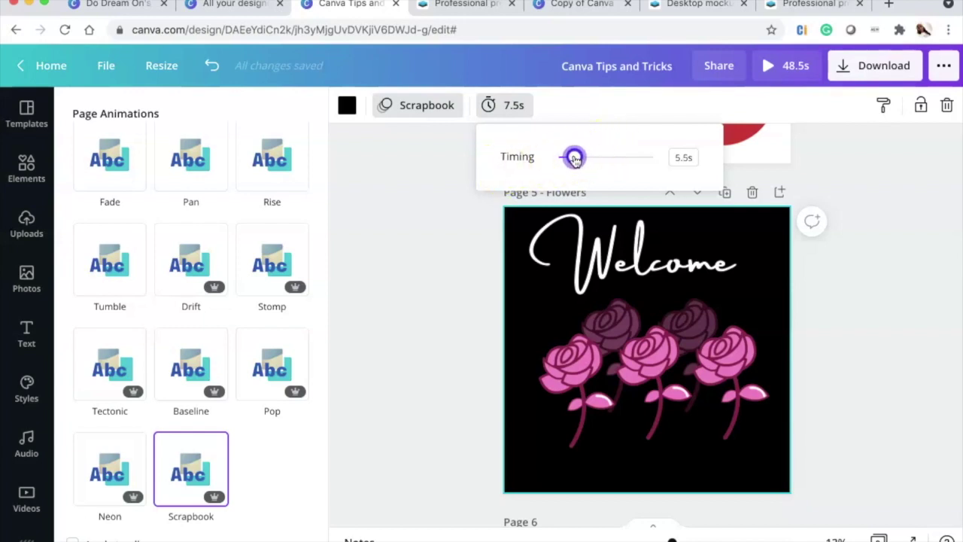
left_click(499, 245)
- Go to page 1 and add the uploaded audio "New Recording 59.m4a" to it
scroll(469, 337, "up", 10)
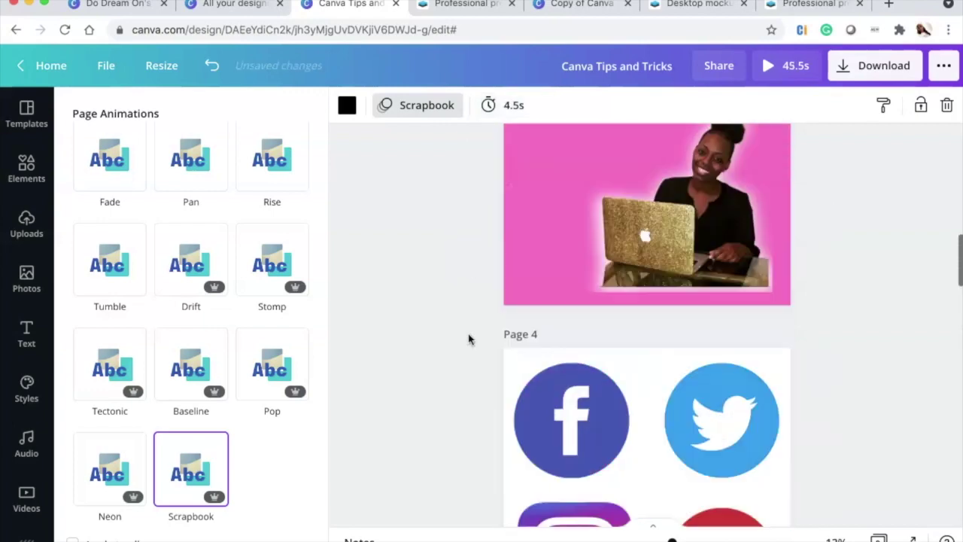
scroll(469, 338, "up", 8)
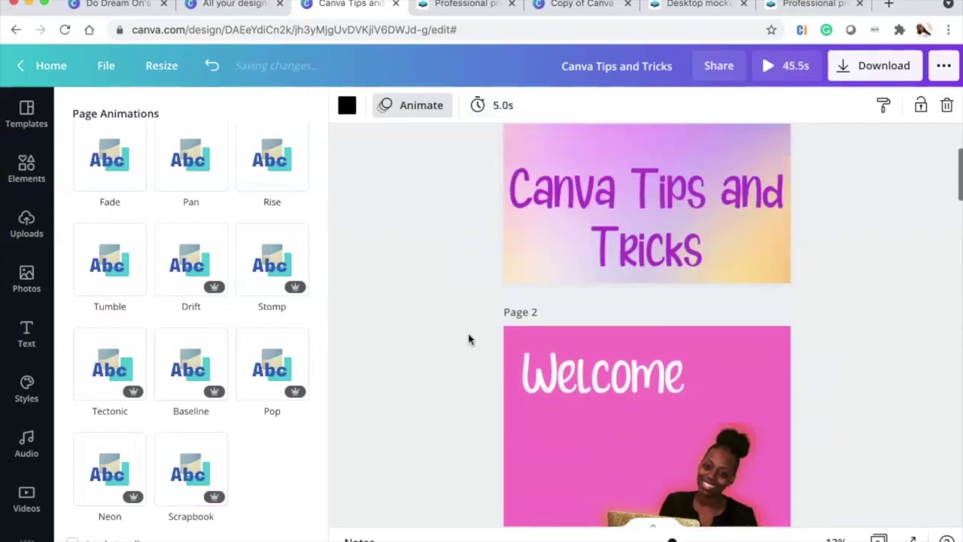
scroll(469, 338, "down", 2)
left_click(598, 243)
left_click(616, 187)
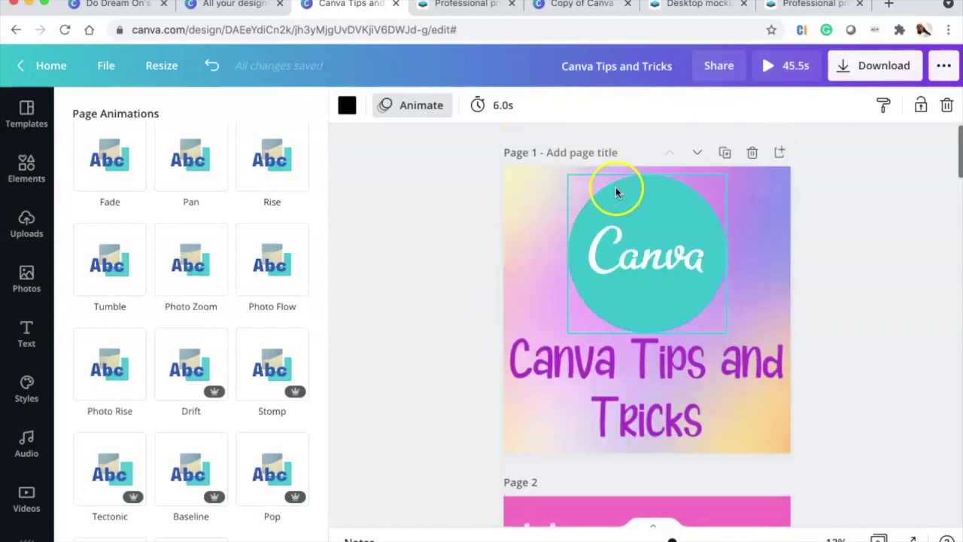
left_click(527, 185)
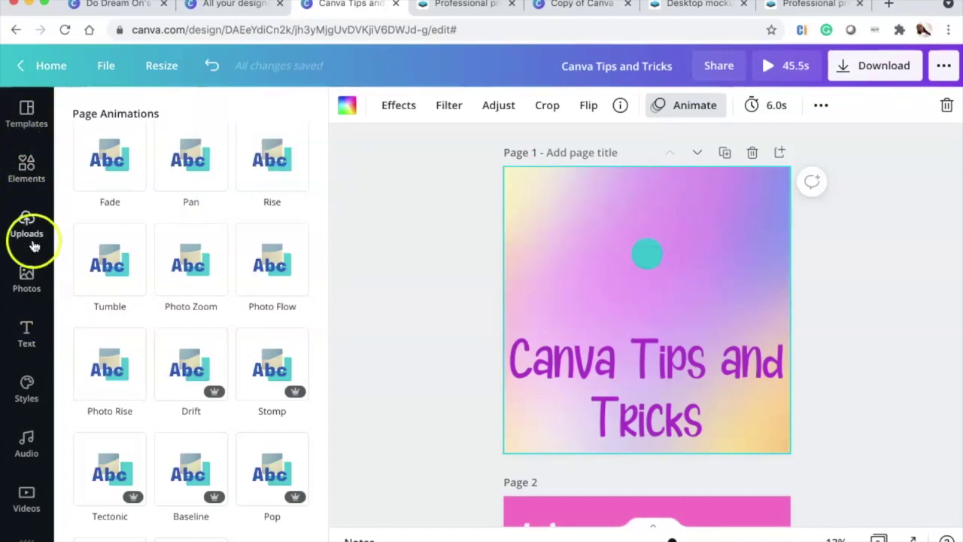
left_click(408, 216)
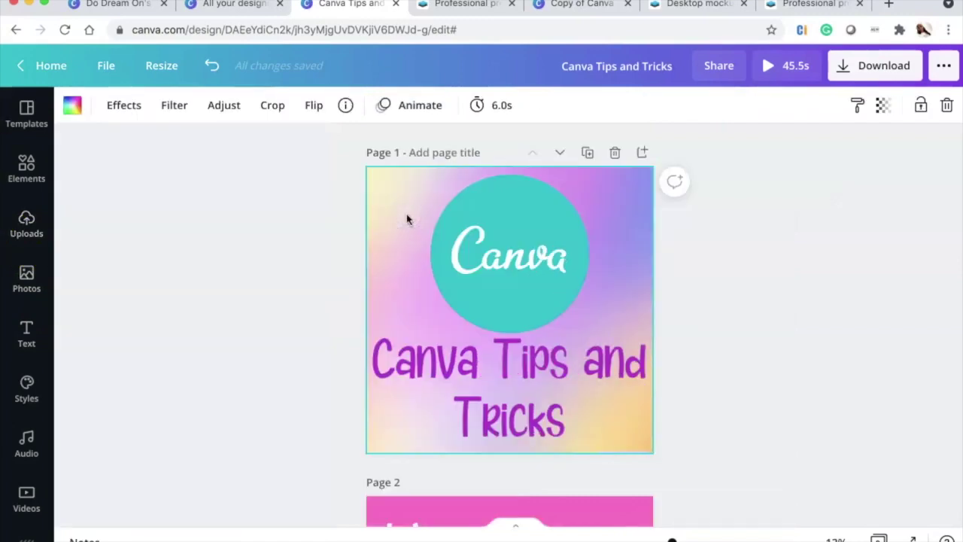
left_click(26, 220)
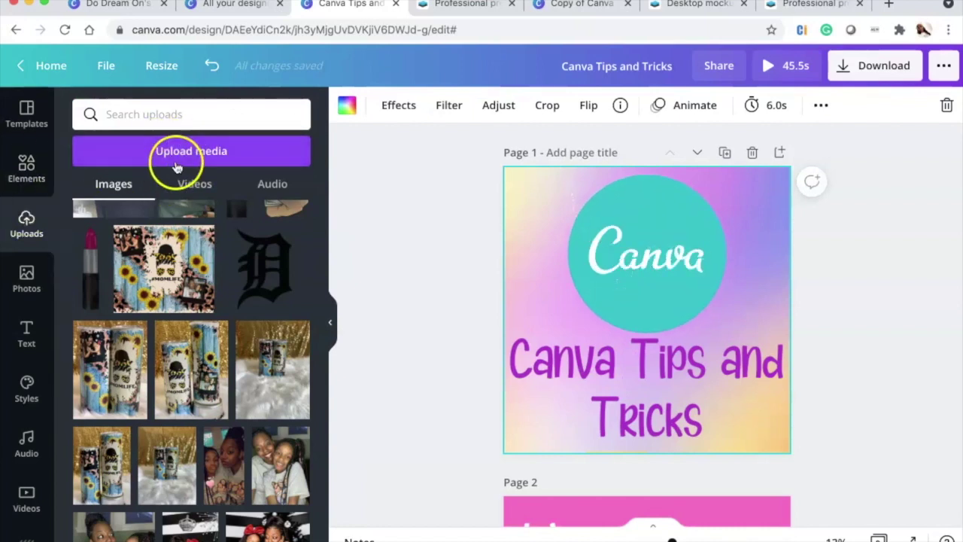
left_click(275, 187)
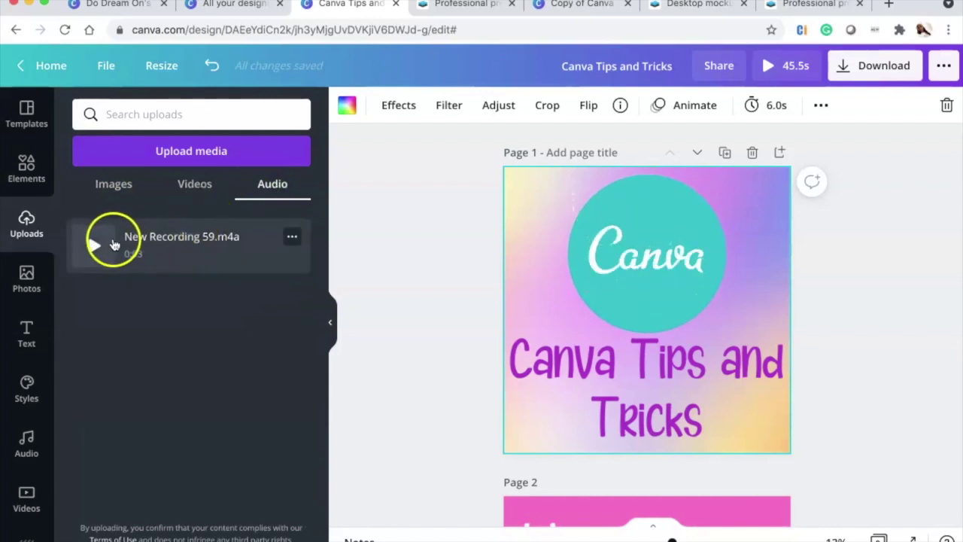
left_click_drag(144, 236, 561, 239)
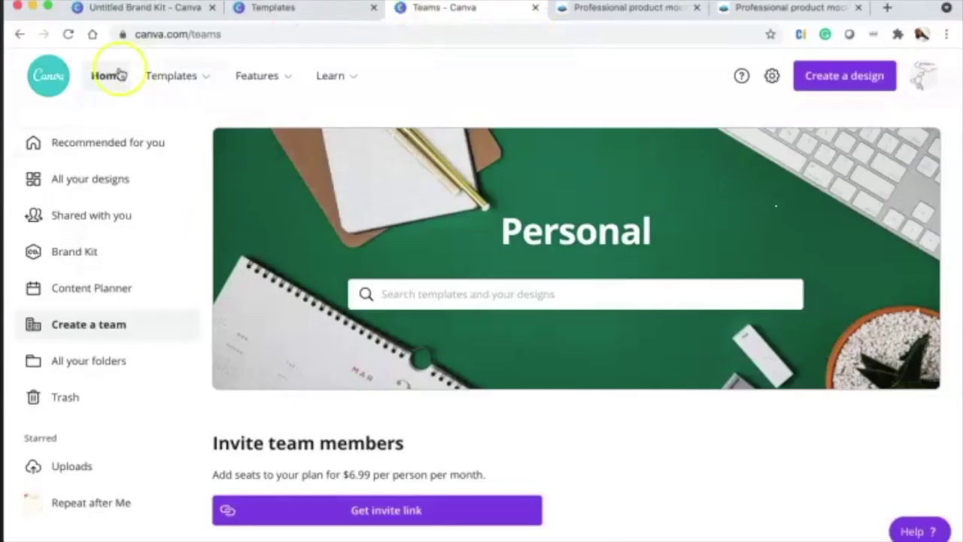
- Return to the Canva home page and open the Canva Tips and Tricks design from the recent designs
left_click(19, 34)
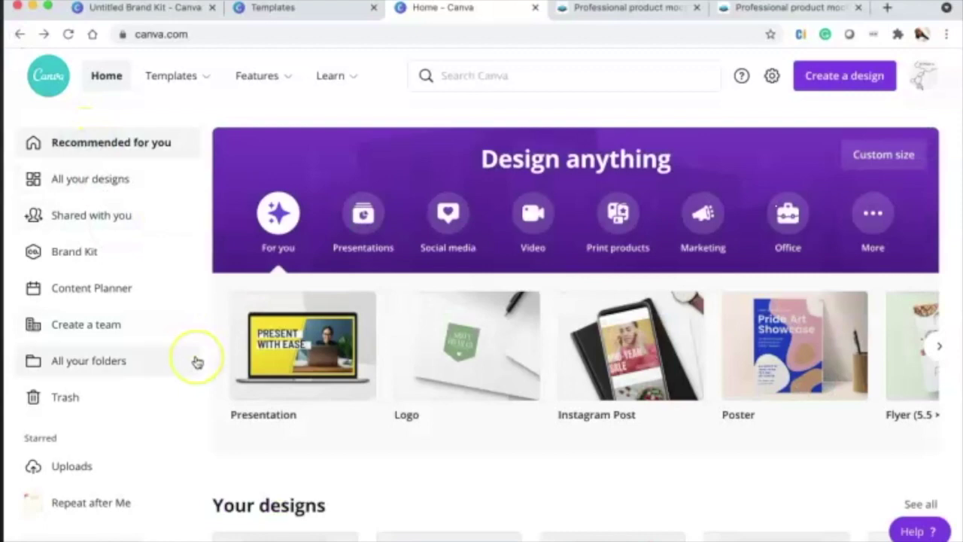
scroll(275, 444, "down", 4)
left_click(274, 440)
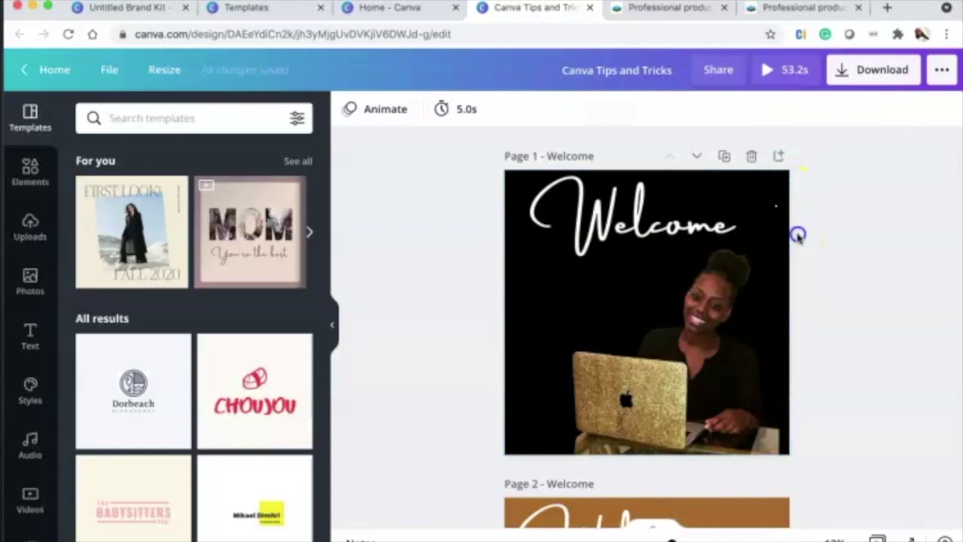
- Post the comment "What do you think about this?" on page 1's photo of the woman with the laptop
left_click(766, 252)
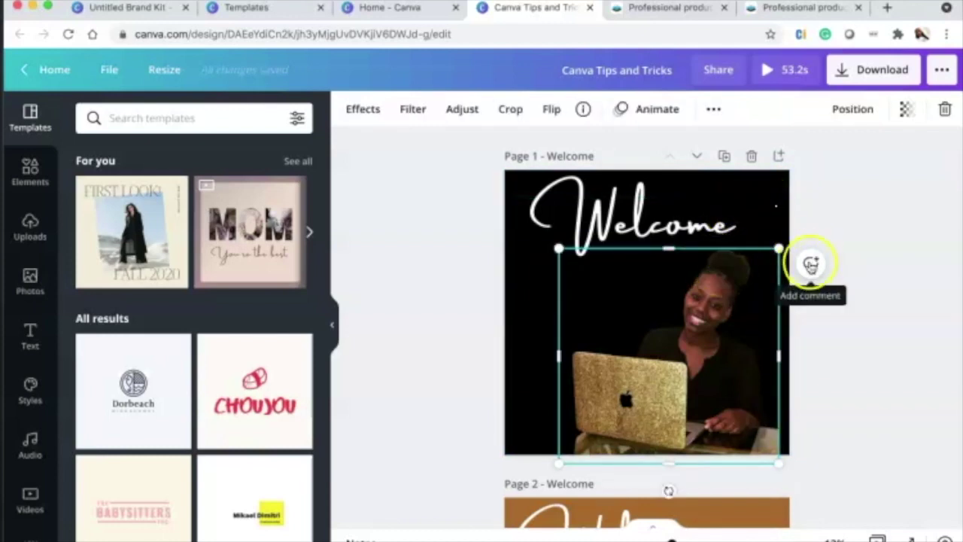
left_click(811, 264)
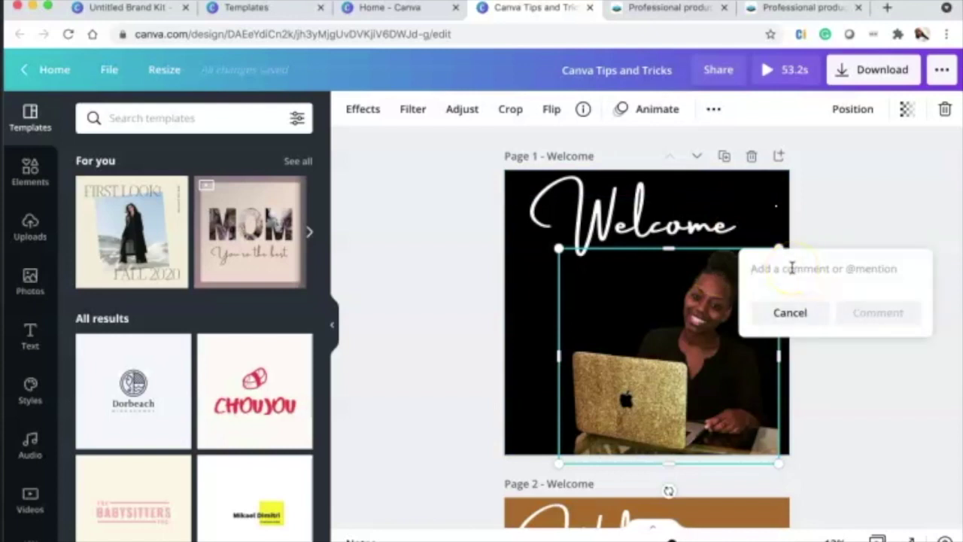
type("Wh")
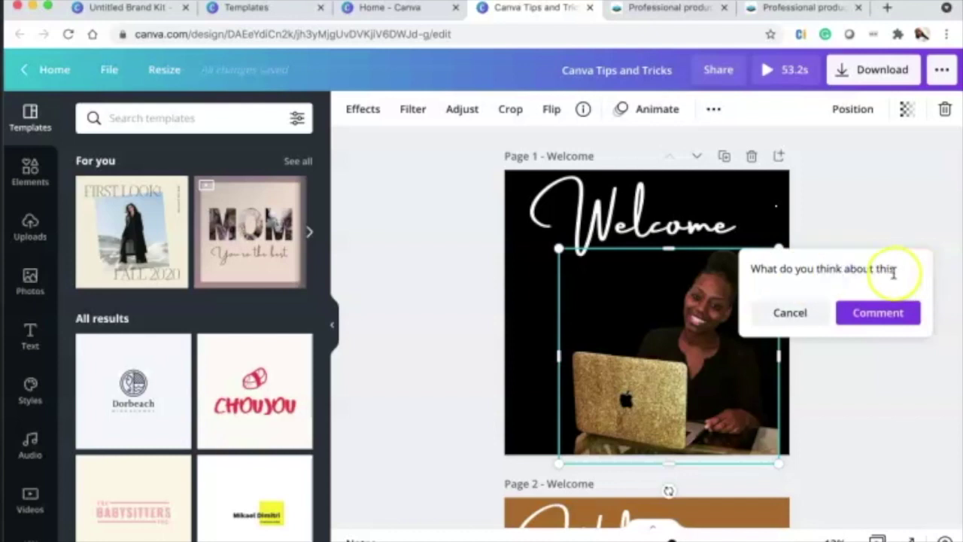
left_click(877, 312)
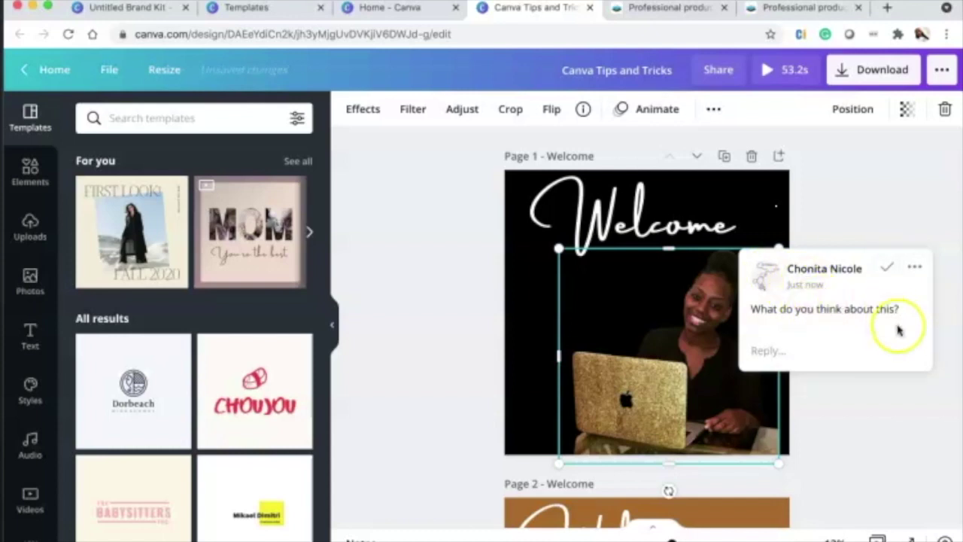
- Examine the reply field and the edit and delete options of the comment on page 1
left_click(828, 350)
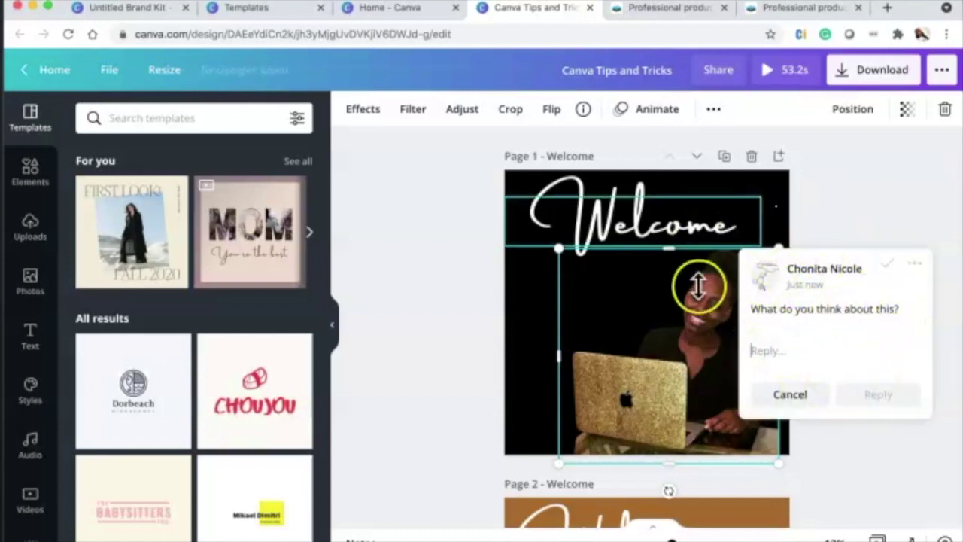
left_click(916, 267)
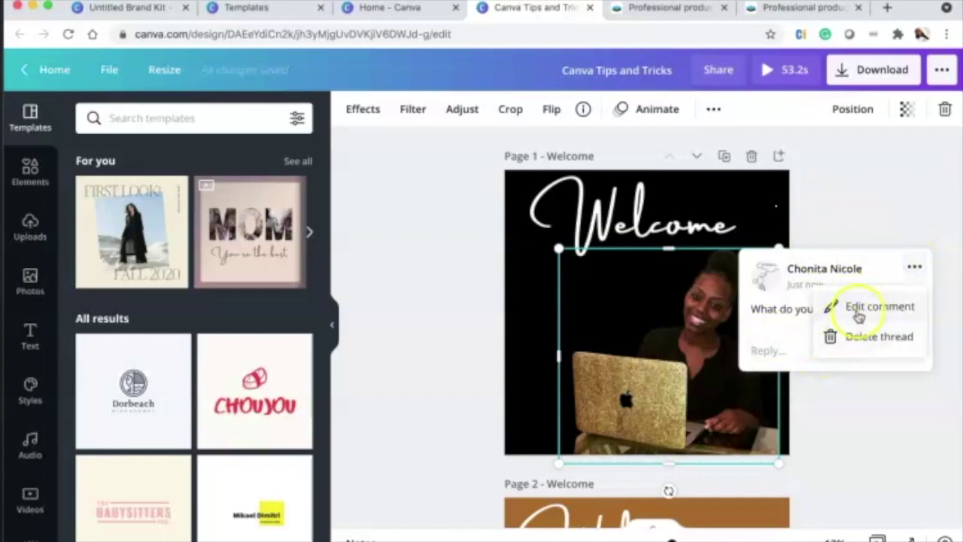
left_click(863, 339)
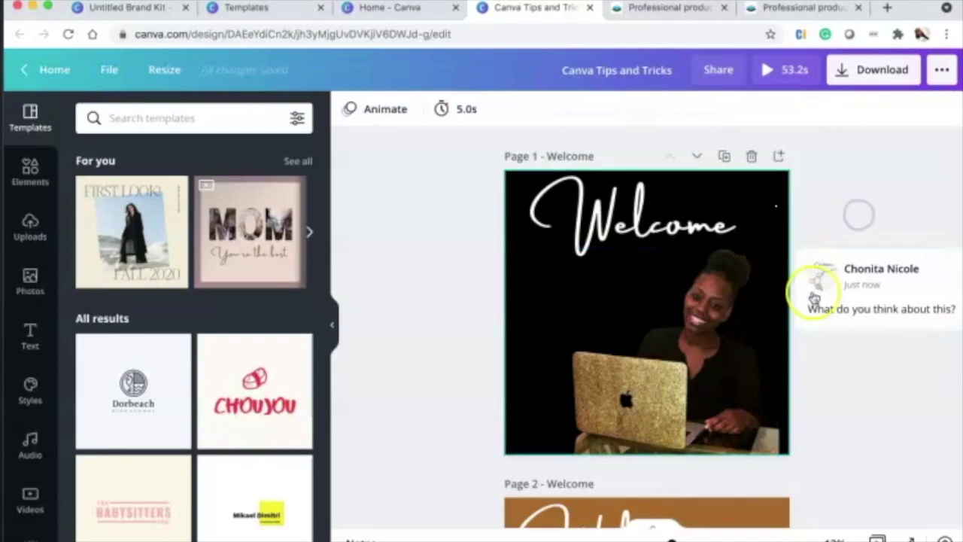
scroll(477, 329, "down", 3)
scroll(477, 329, "up", 3)
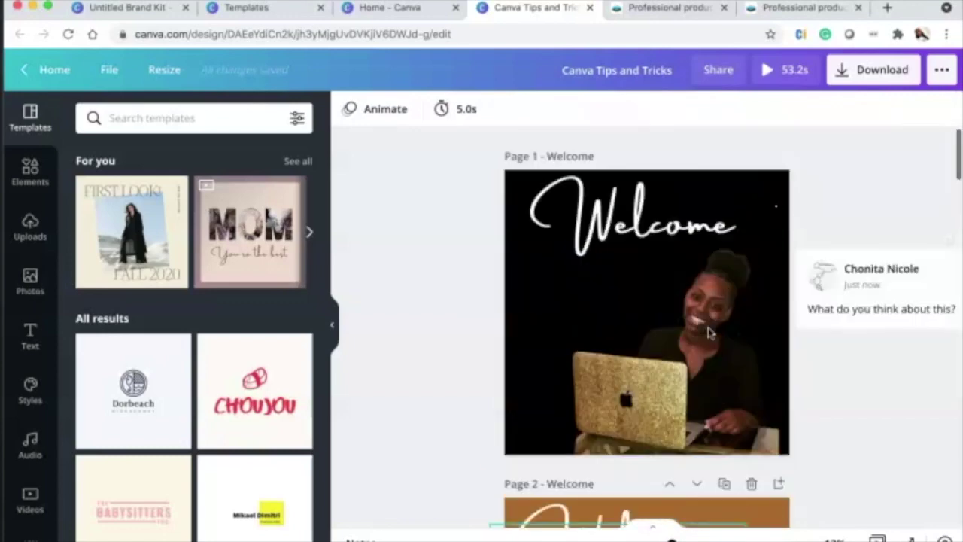
left_click(944, 267)
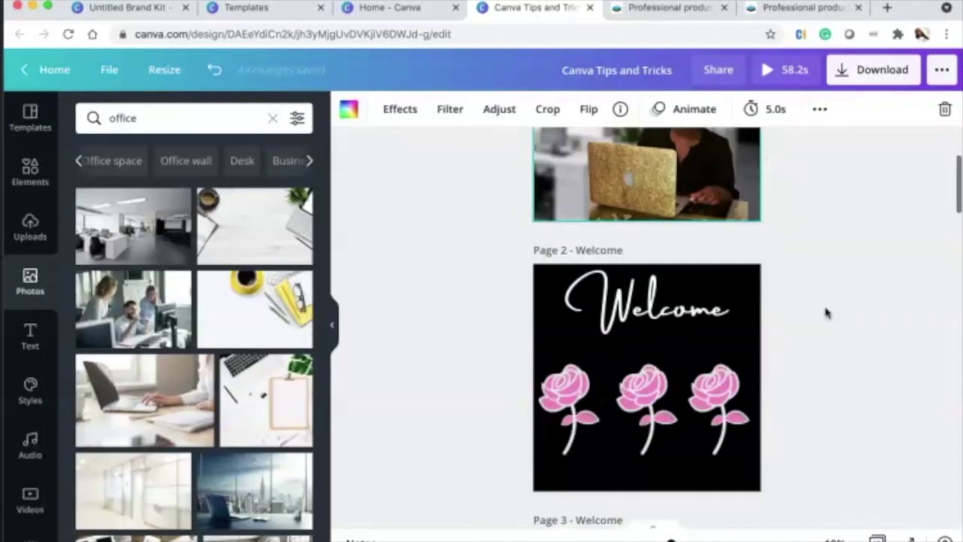
- Change the color of the Welcome text on page 3 to the pink document color matching the roses
scroll(827, 312, "down", 1)
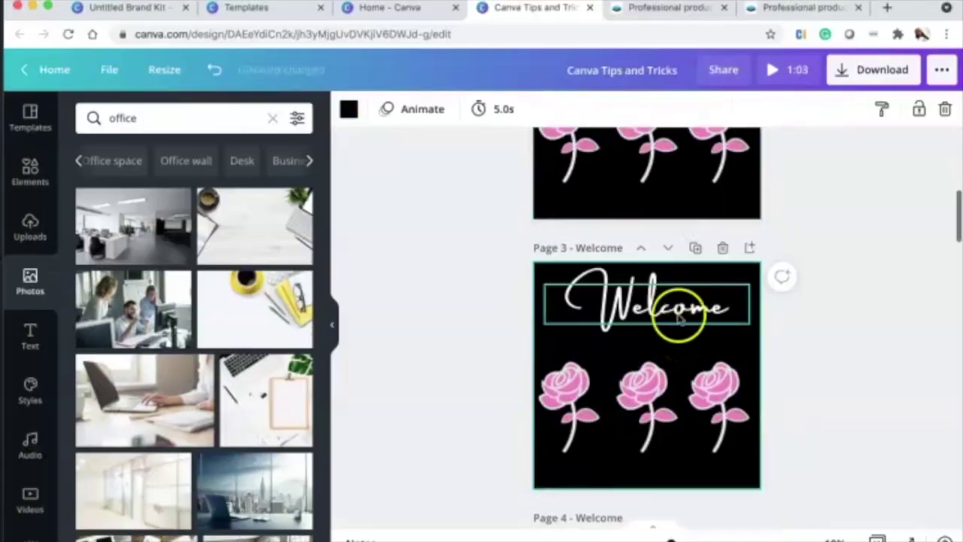
left_click(712, 315)
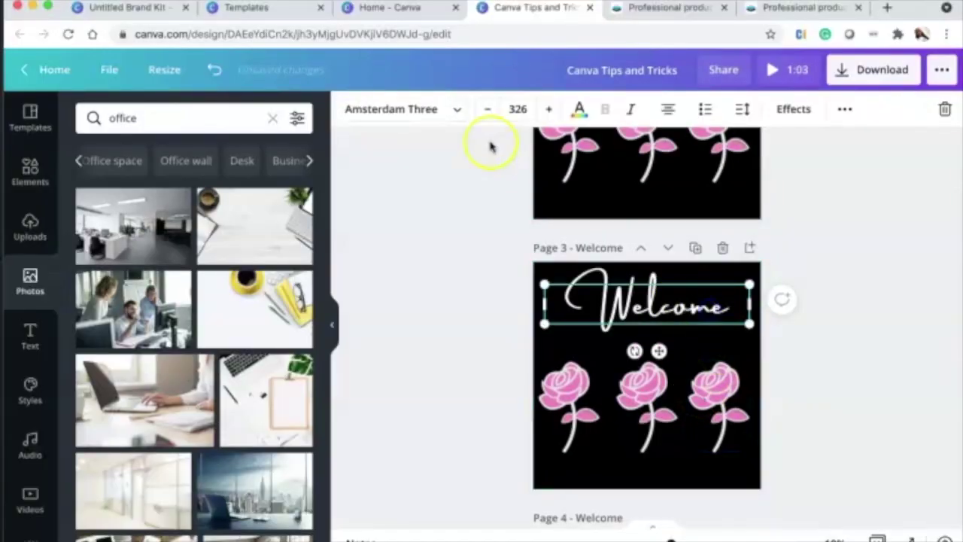
left_click(579, 109)
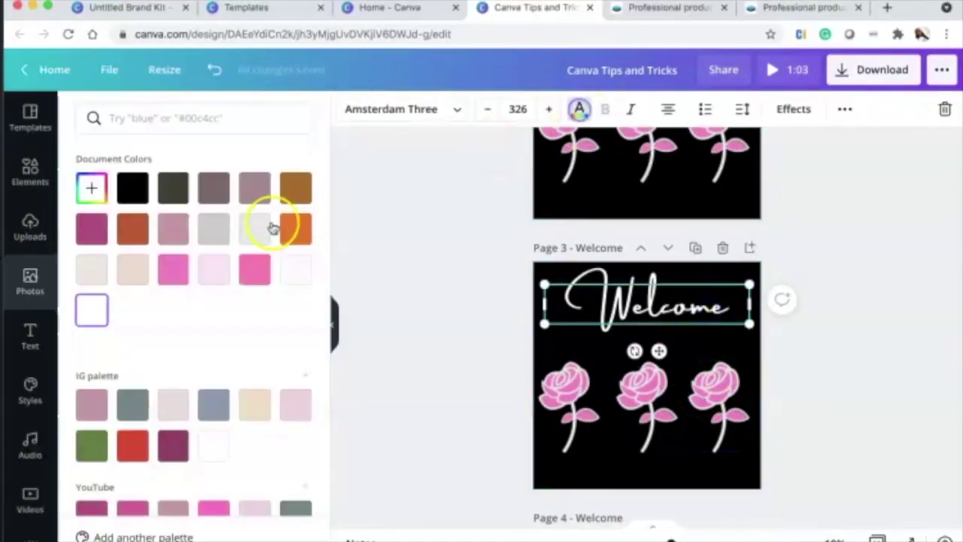
left_click(187, 271)
- Delete the three rose graphics from page 3
left_click(555, 386)
key("Delete")
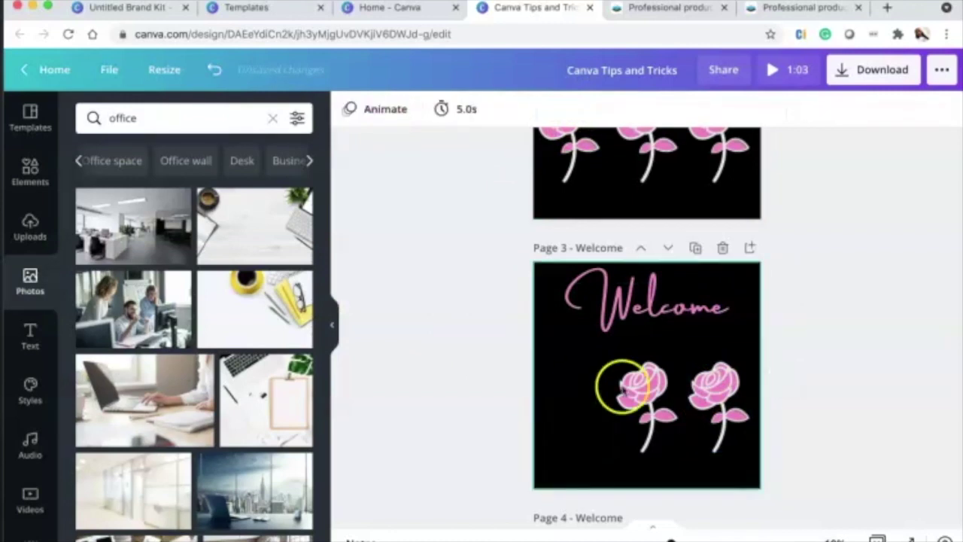
left_click(622, 387)
key("Delete")
left_click(718, 397)
key("Delete")
- Move the Welcome text to the middle of page 3 and apply the Shadow effect to it
left_click(672, 311)
mouse_move(678, 386)
left_mouse_down()
mouse_move(675, 368)
mouse_move(675, 378)
left_mouse_up()
left_click(795, 109)
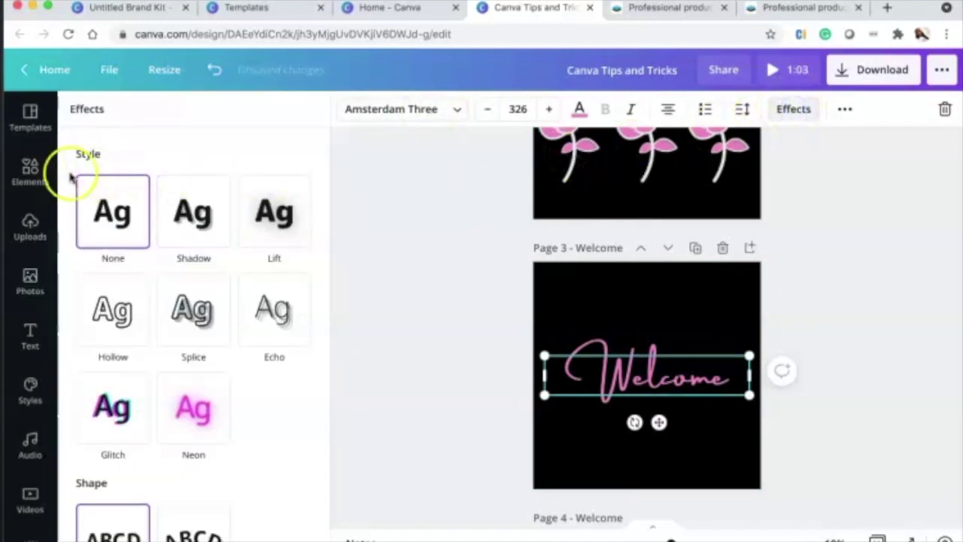
left_click(180, 222)
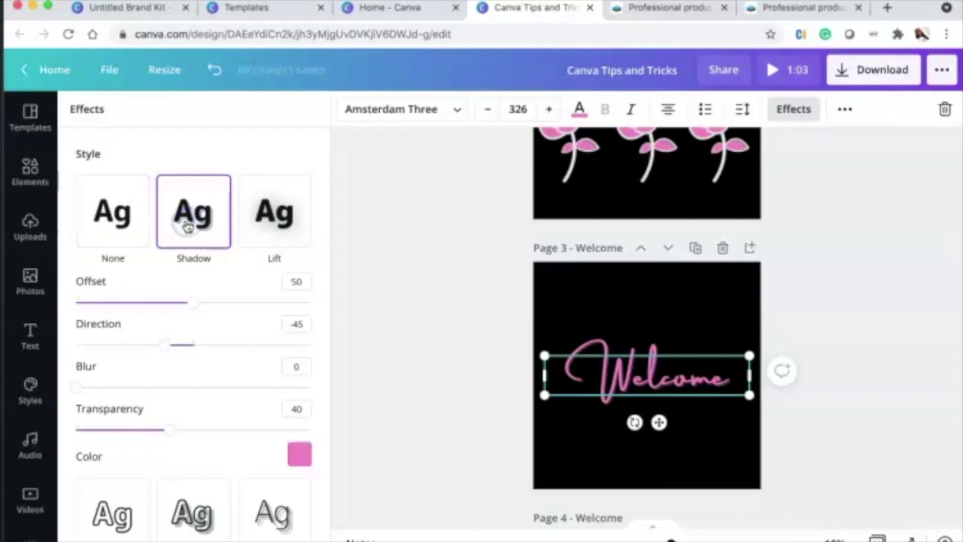
- Undo the accidental deletion of the Welcome text and remove the black background from page 3
left_click(563, 292)
key("Delete")
left_click(673, 366)
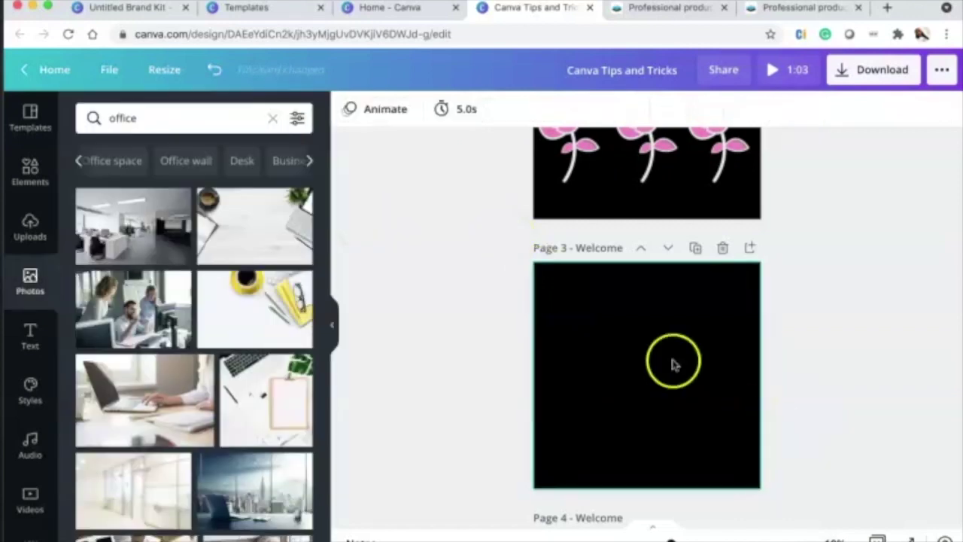
left_click(214, 69)
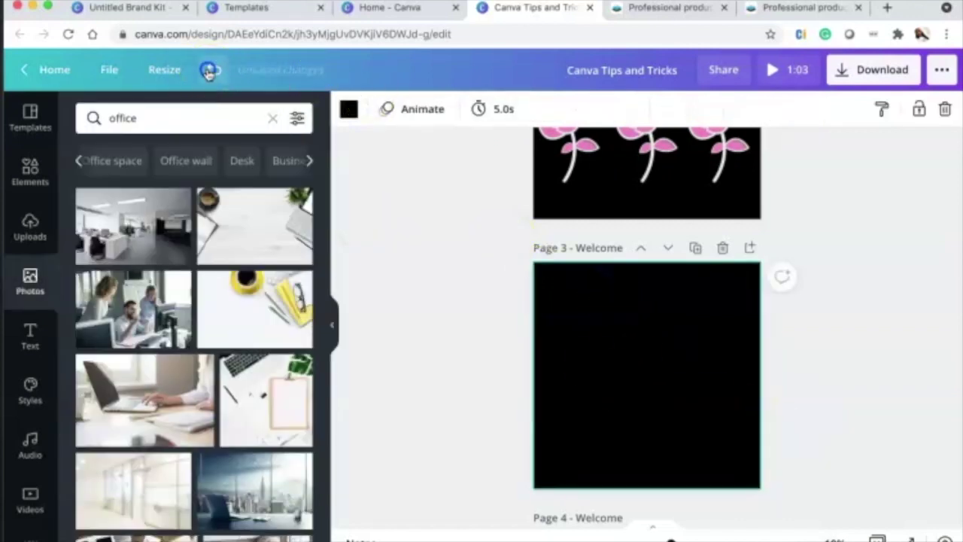
key("Delete")
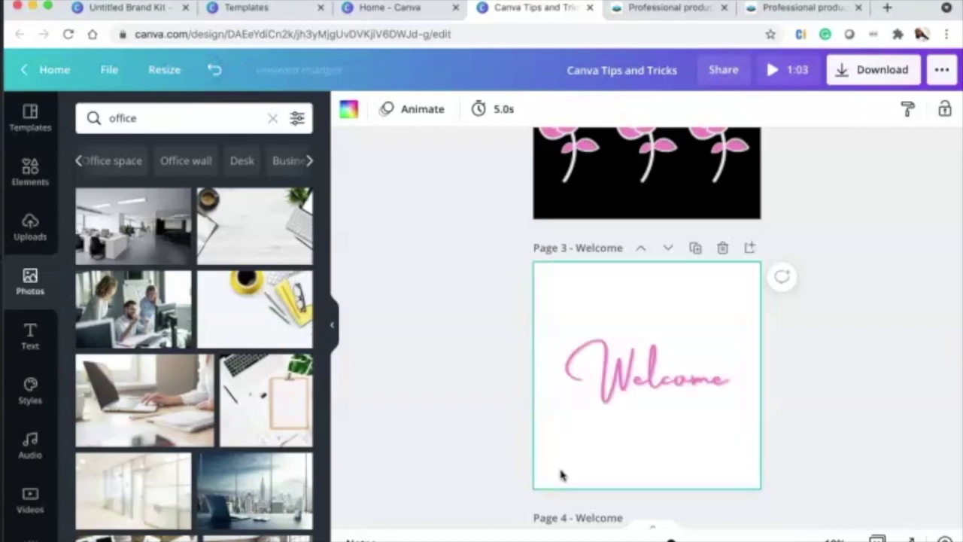
- Set the offset of the Welcome text's Shadow effect to 75
left_click(654, 384)
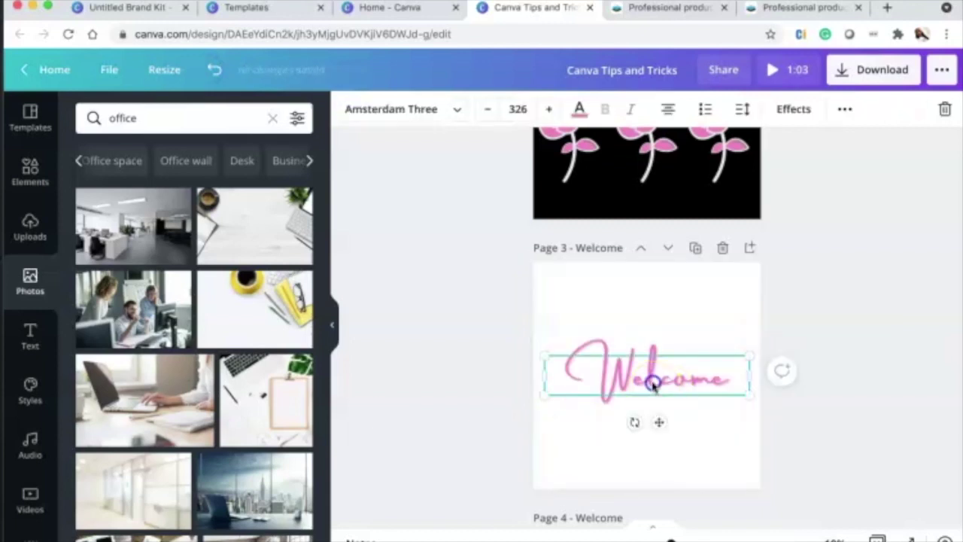
left_click(785, 107)
left_click(191, 210)
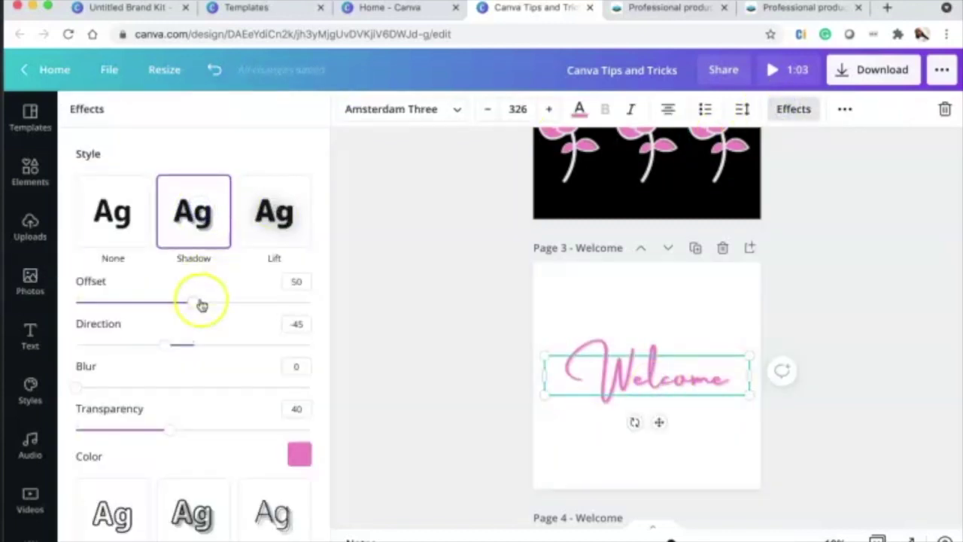
mouse_move(258, 304)
left_mouse_down()
mouse_move(118, 305)
mouse_move(252, 316)
left_mouse_up()
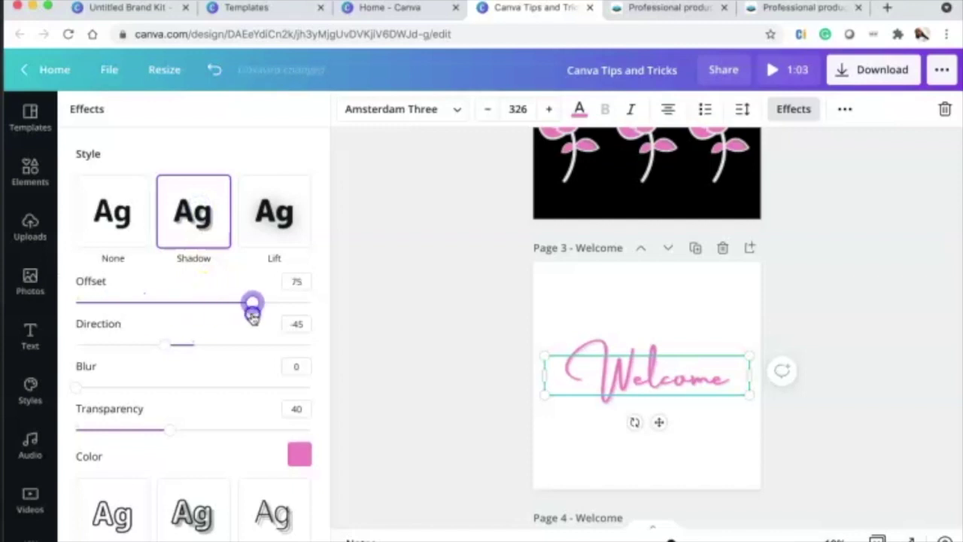
scroll(260, 331, "down", 2)
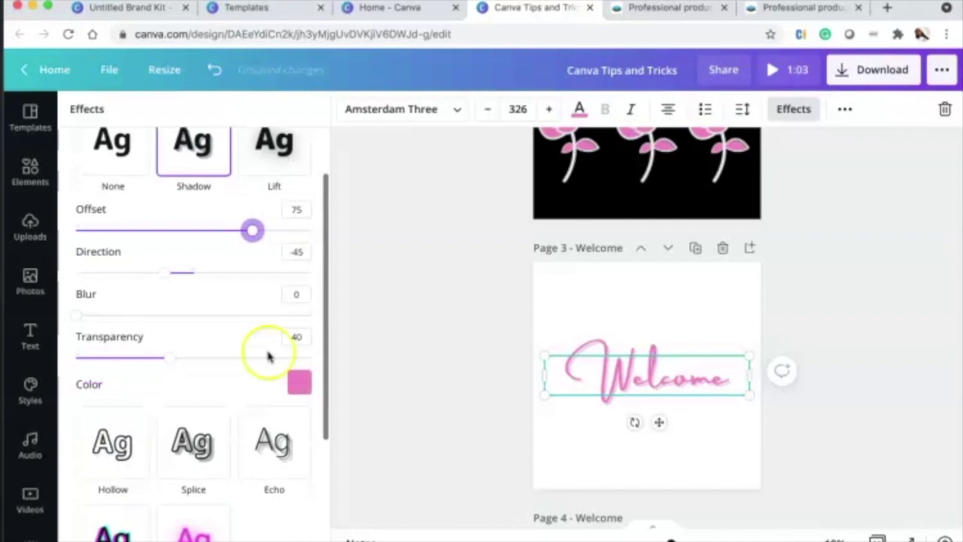
scroll(272, 369, "up", 2)
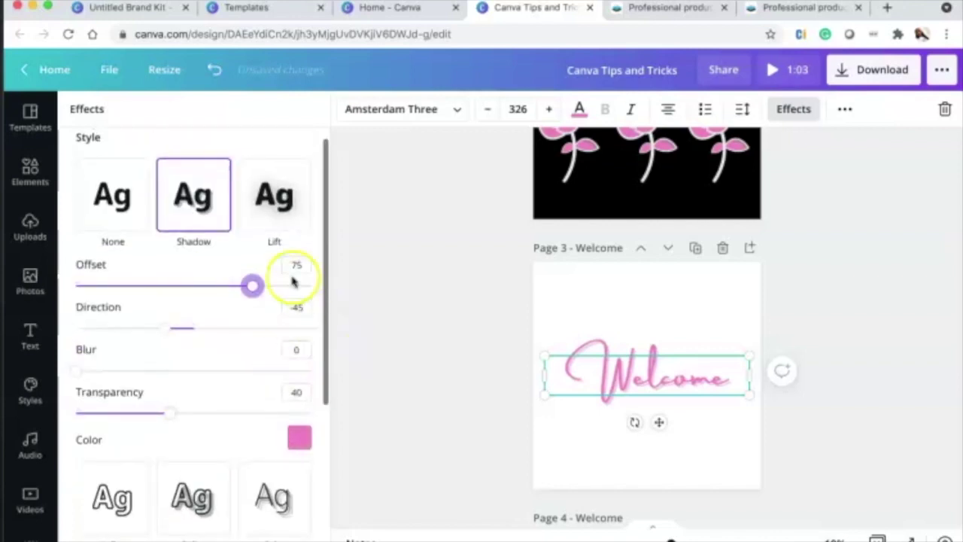
- Dismiss the disk space notification and change the Welcome text's color on page 3 to black
left_click(591, 281)
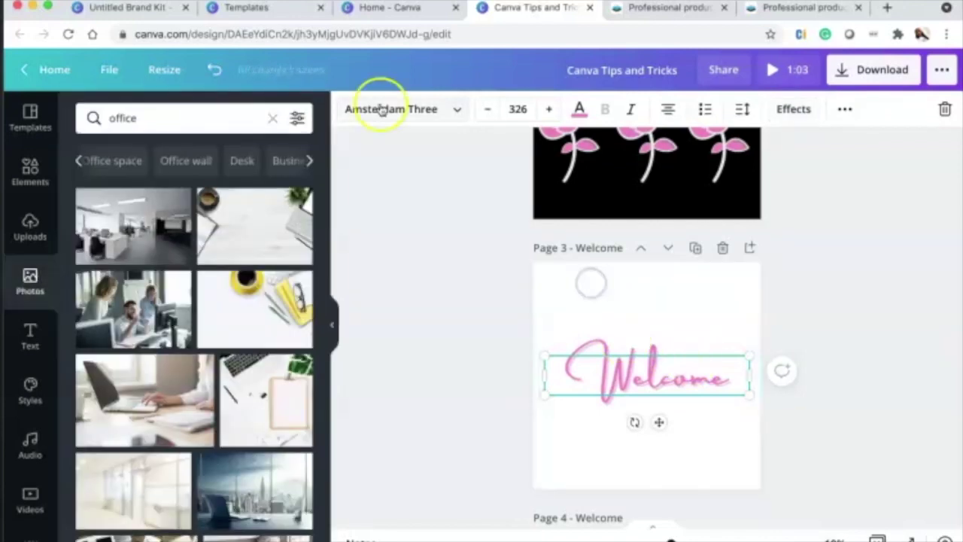
left_click(581, 111)
left_click(555, 274)
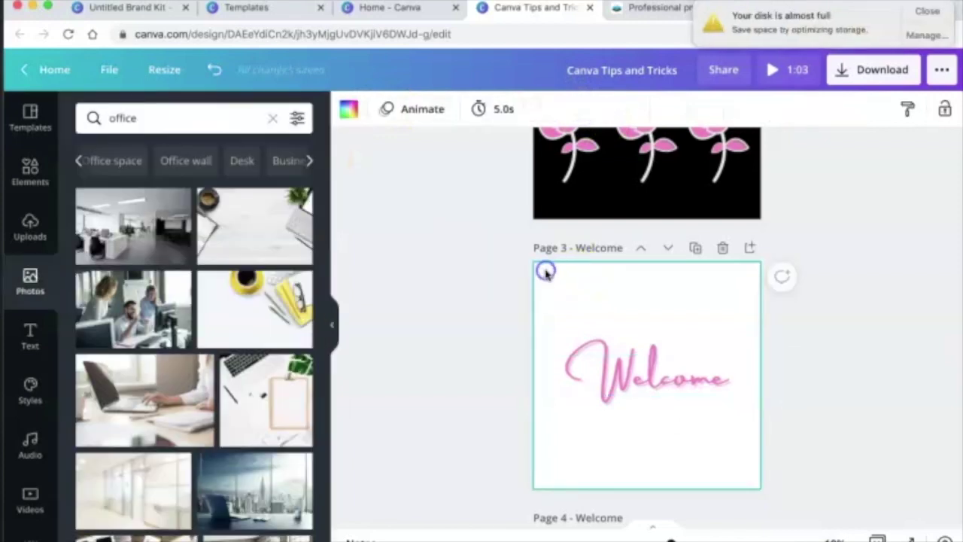
left_click(939, 10)
left_click(671, 367)
left_click(578, 113)
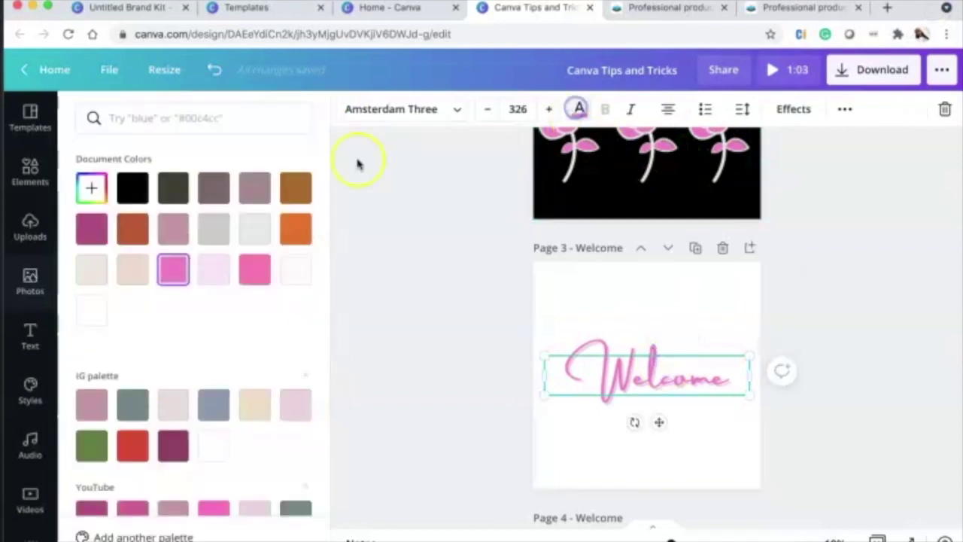
left_click(133, 187)
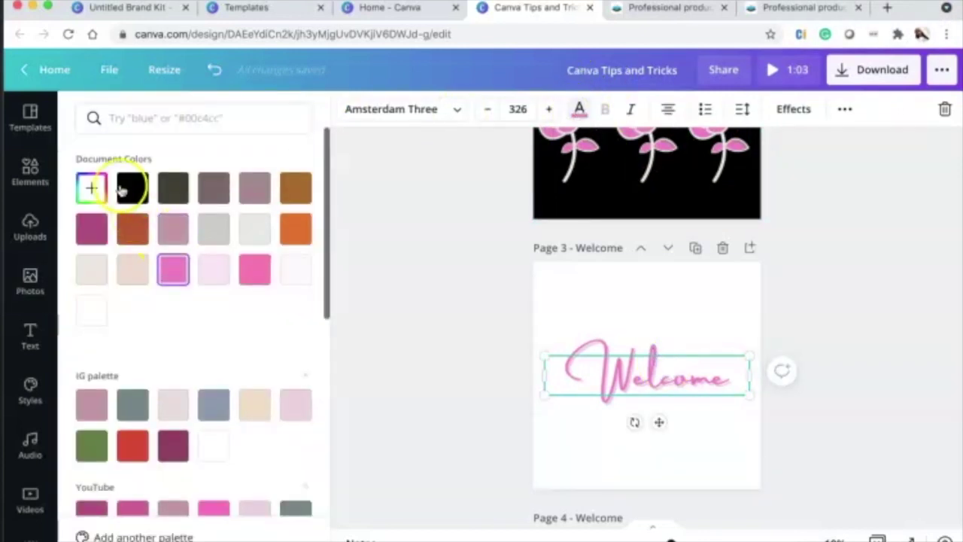
left_click(641, 298)
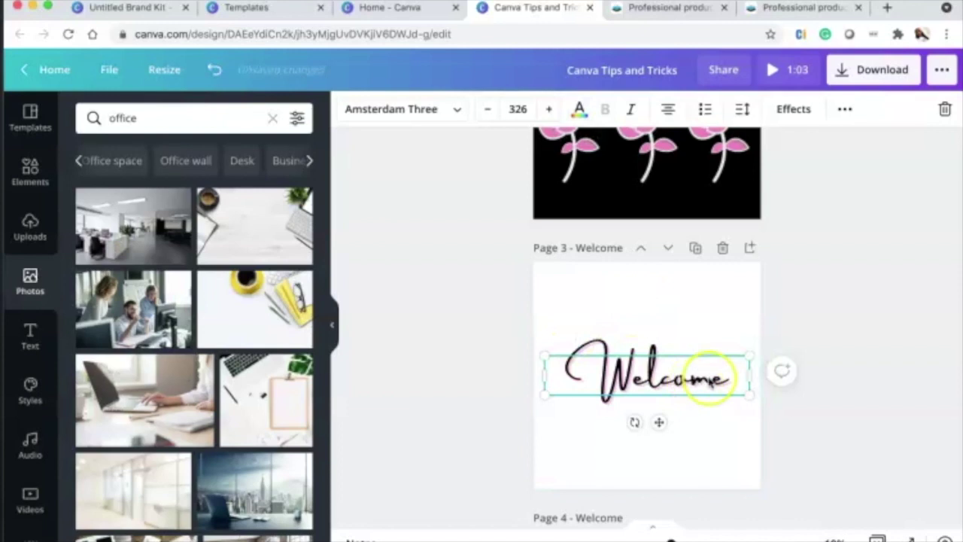
- Change the Welcome text's shadow color to the orange document color
left_click(794, 109)
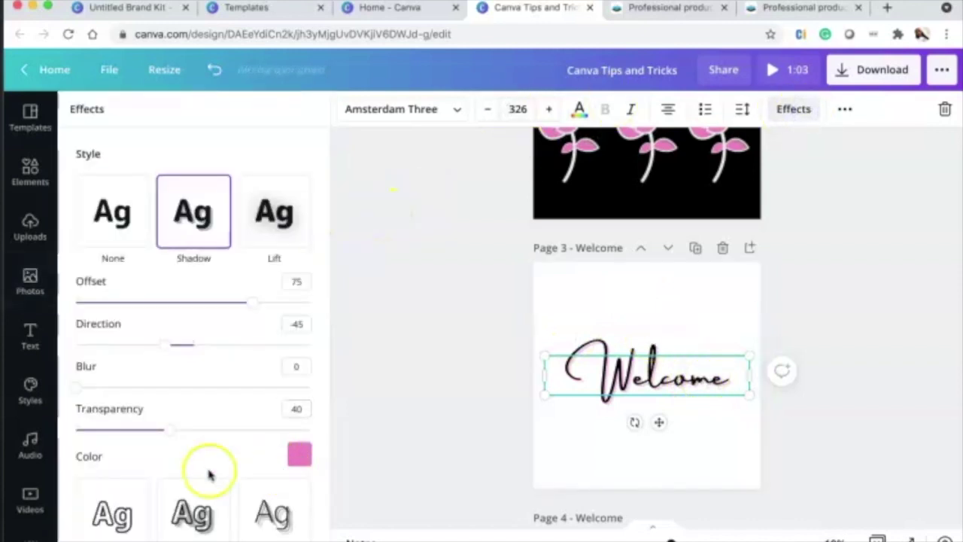
left_click(300, 455)
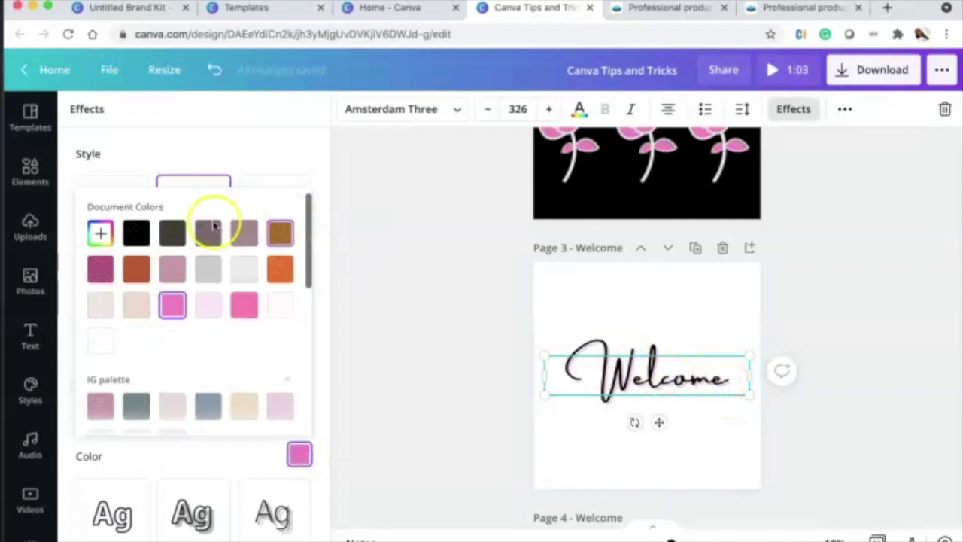
left_click(280, 269)
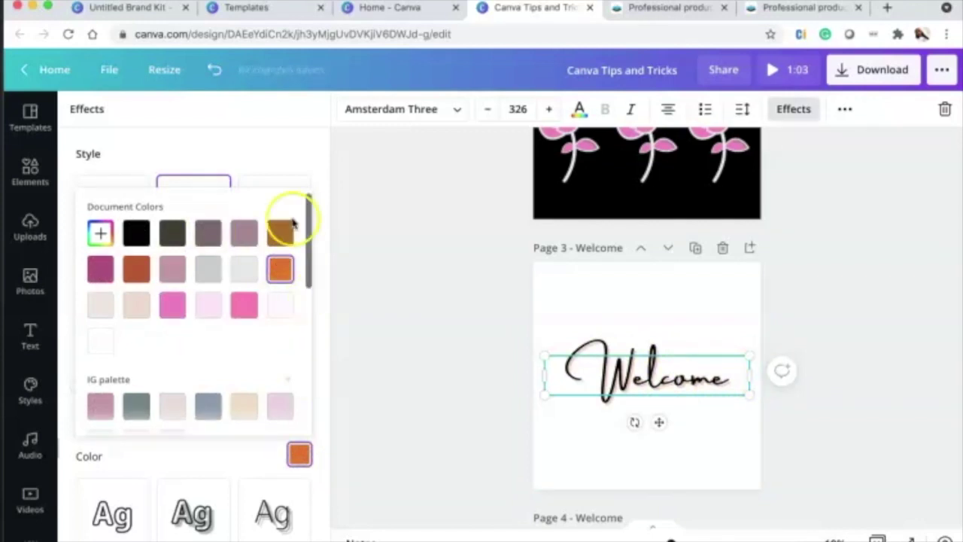
left_click(299, 143)
- Set the Welcome text's shadow offset to 45, direction to -37 and blur to 100
mouse_move(298, 305)
left_mouse_down()
mouse_move(115, 304)
mouse_move(288, 306)
left_mouse_up()
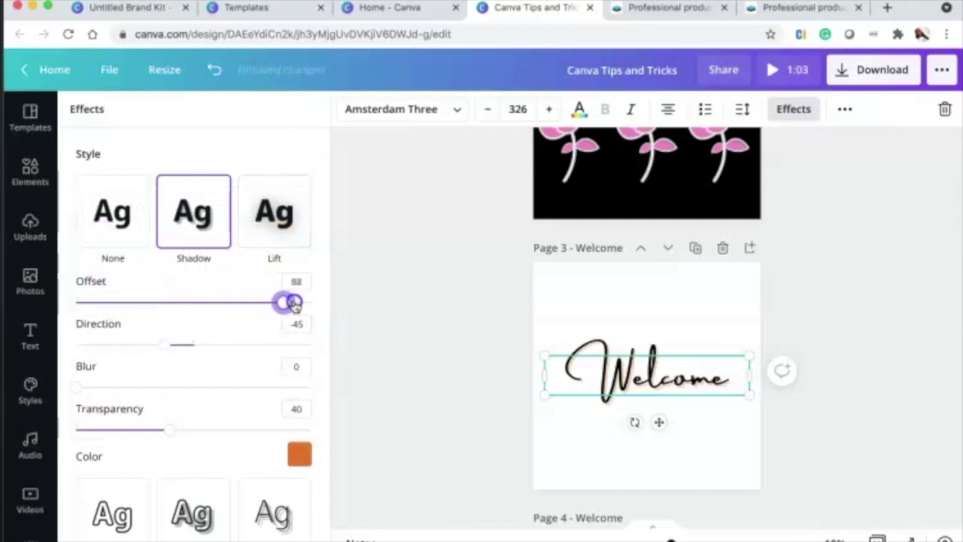
left_click_drag(212, 311, 183, 311)
left_click_drag(165, 344, 233, 341)
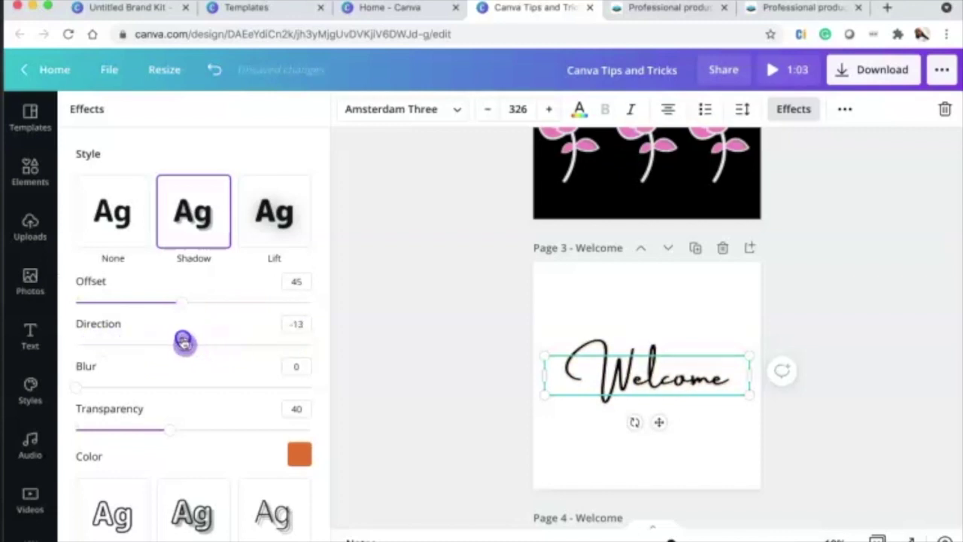
left_click_drag(77, 388, 209, 387)
left_click_drag(119, 388, 409, 389)
left_click(555, 287)
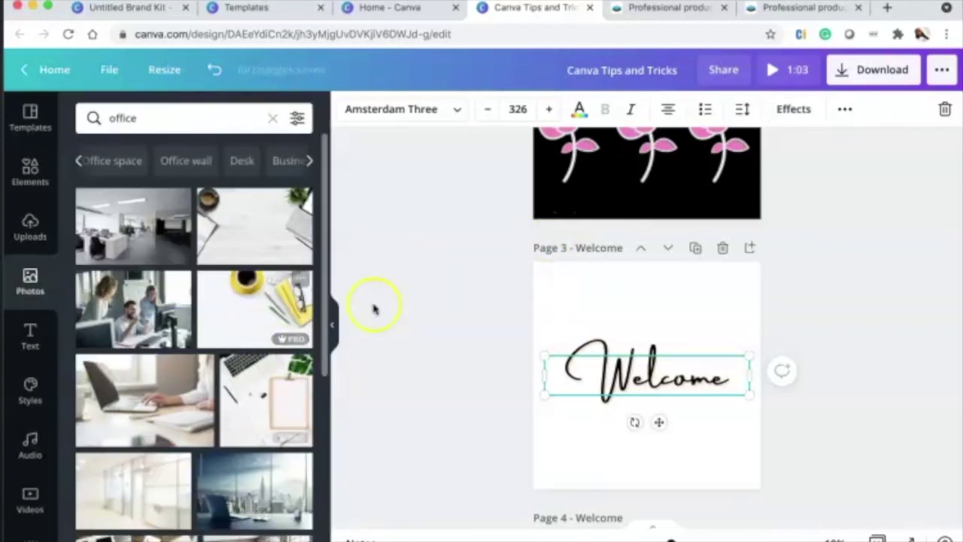
- Set the Welcome text's shadow transparency to 100 and its blur to 70
left_click(657, 320)
left_click(672, 369)
left_click(794, 109)
scroll(205, 307, "down", 2)
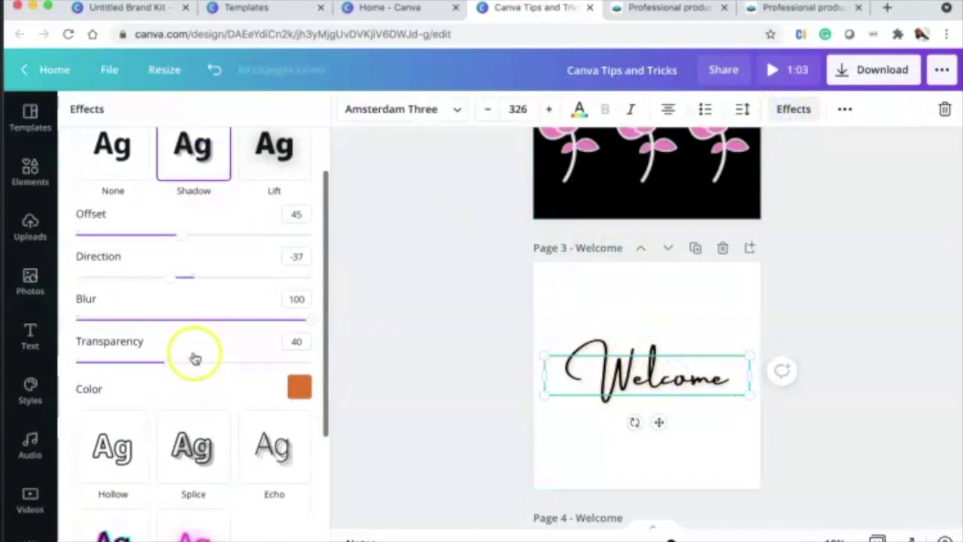
left_click_drag(168, 356, 363, 357)
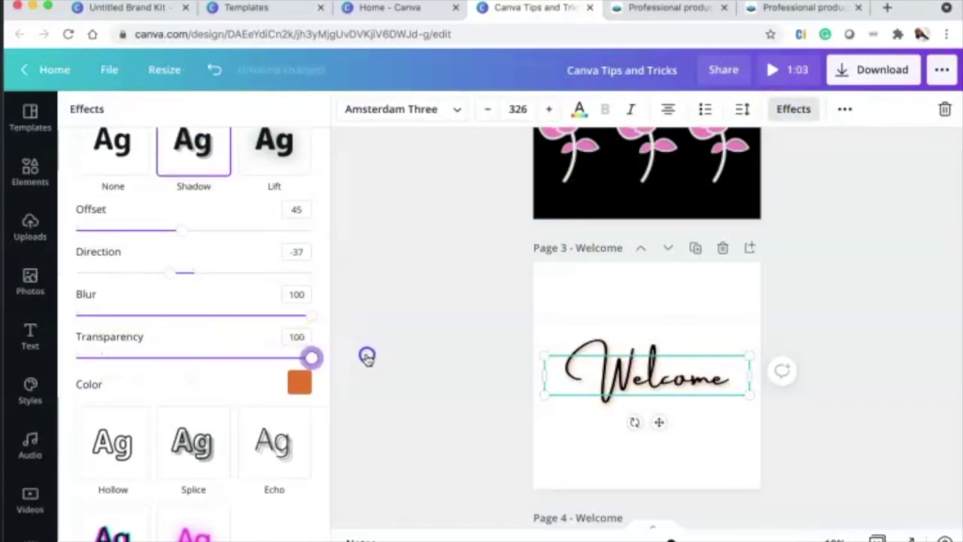
left_click_drag(290, 319, 242, 320)
left_click(715, 350)
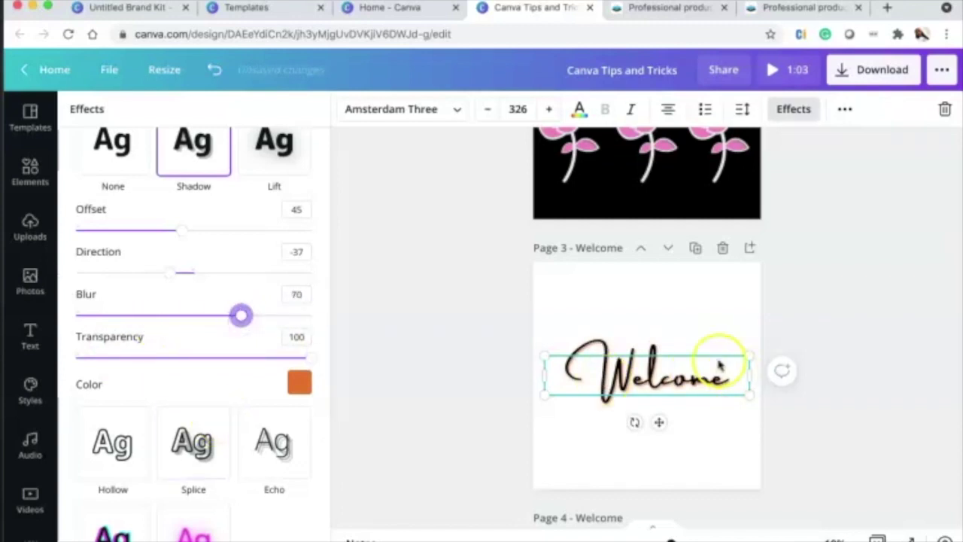
- Try the Hollow, Splice, Echo, Lift, Shadow, None and Glitch effects on page 3's Welcome text
left_click(794, 108)
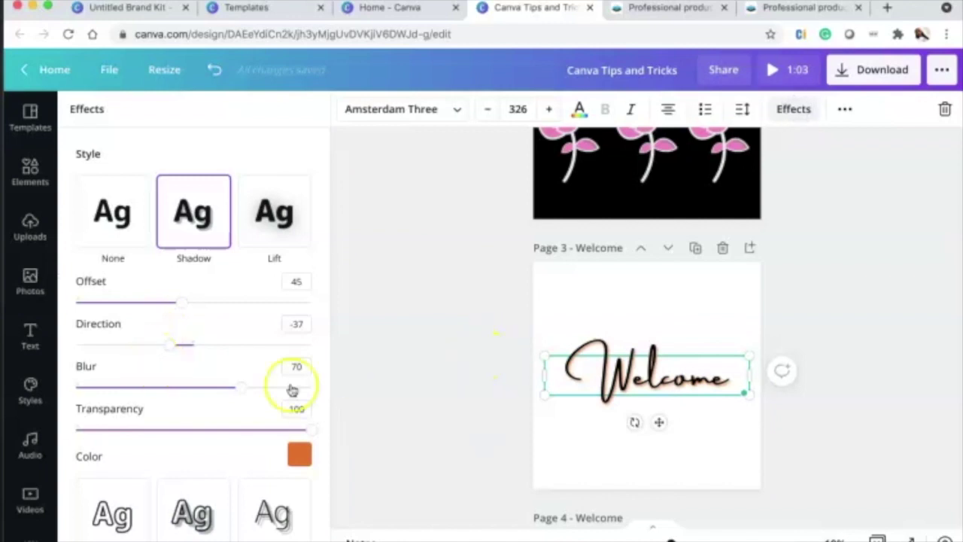
scroll(239, 416, "down", 5)
left_click(133, 312)
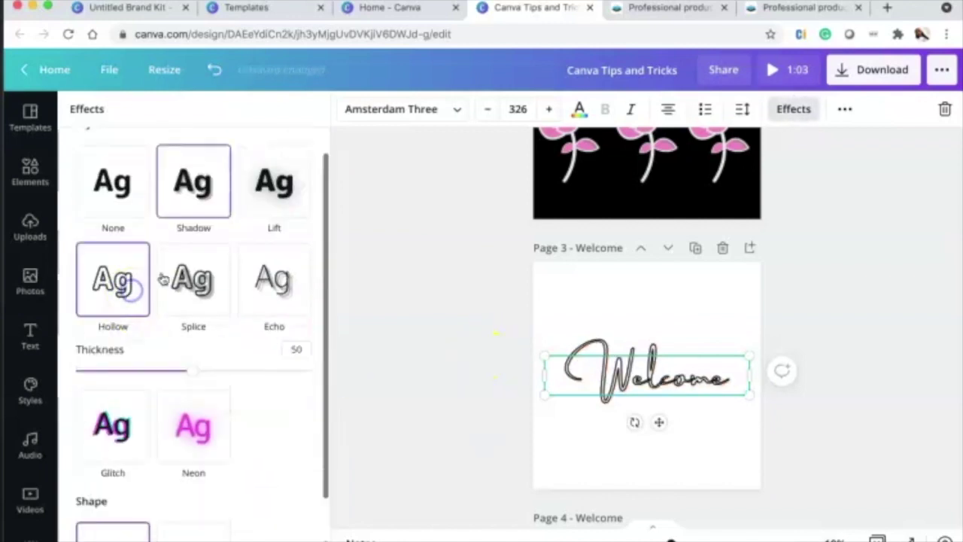
left_click(192, 293)
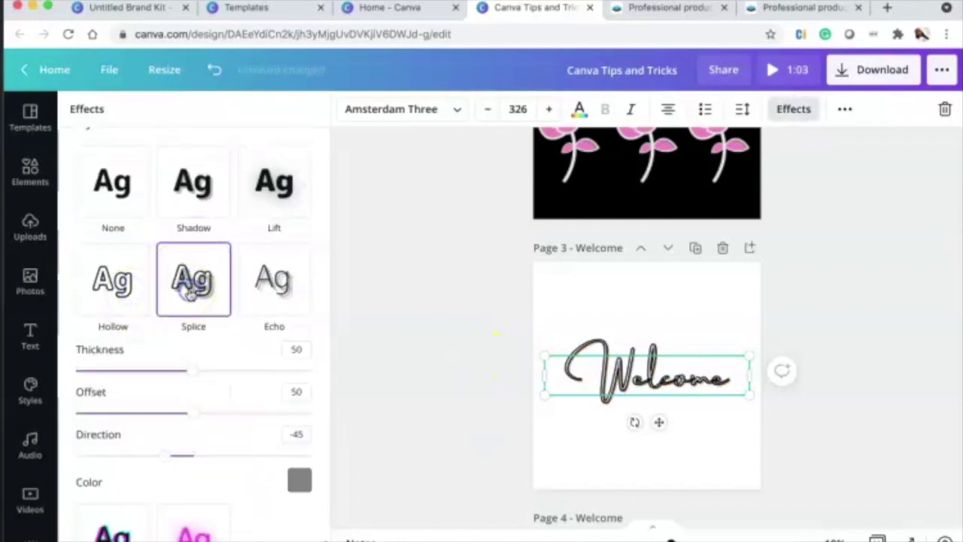
left_click(254, 298)
left_click(264, 204)
left_click(210, 196)
left_click(154, 202)
scroll(150, 319, "down", 1)
left_click(112, 352)
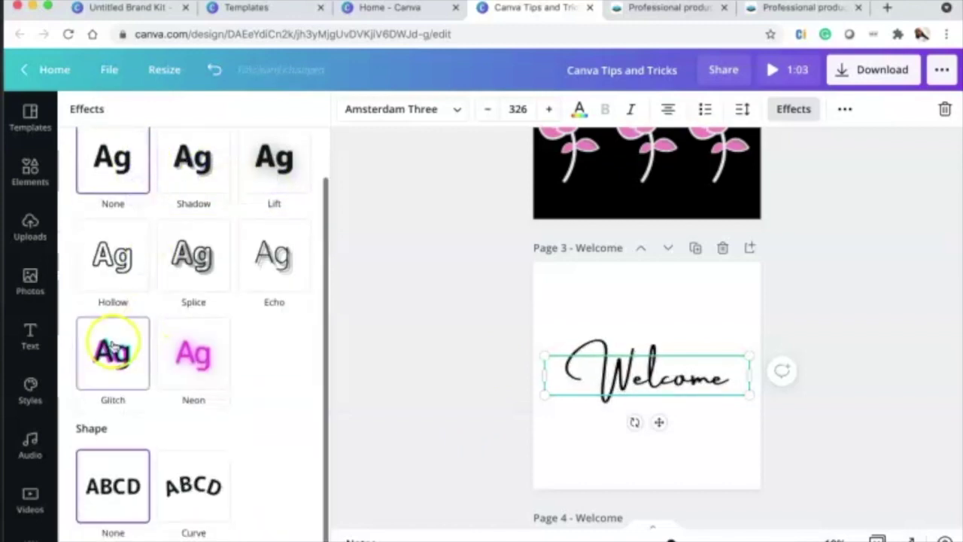
- Apply the Neon effect at intensity 42 to the Welcome text and give it the Curve shape
left_click(170, 357)
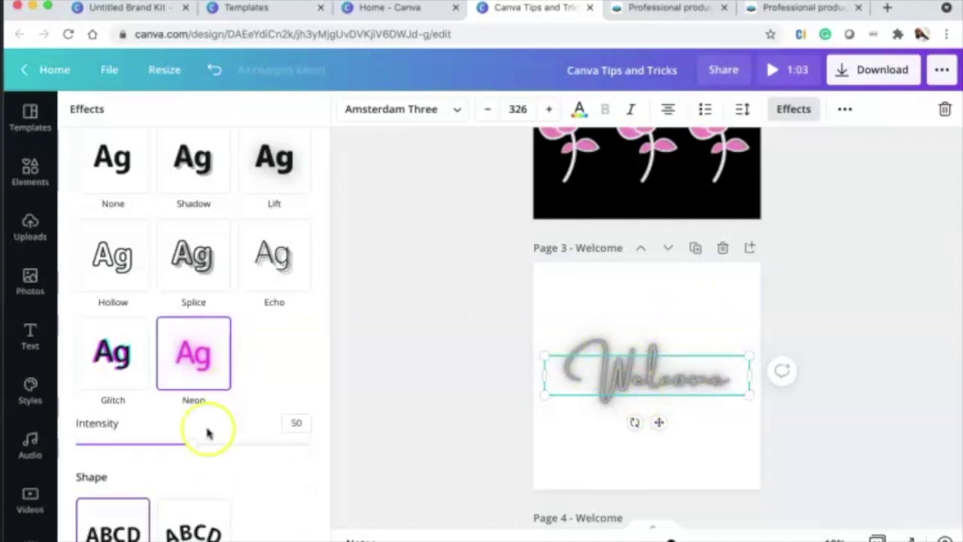
mouse_move(193, 444)
left_mouse_down()
mouse_move(312, 461)
mouse_move(75, 448)
mouse_move(308, 440)
mouse_move(178, 450)
left_mouse_up()
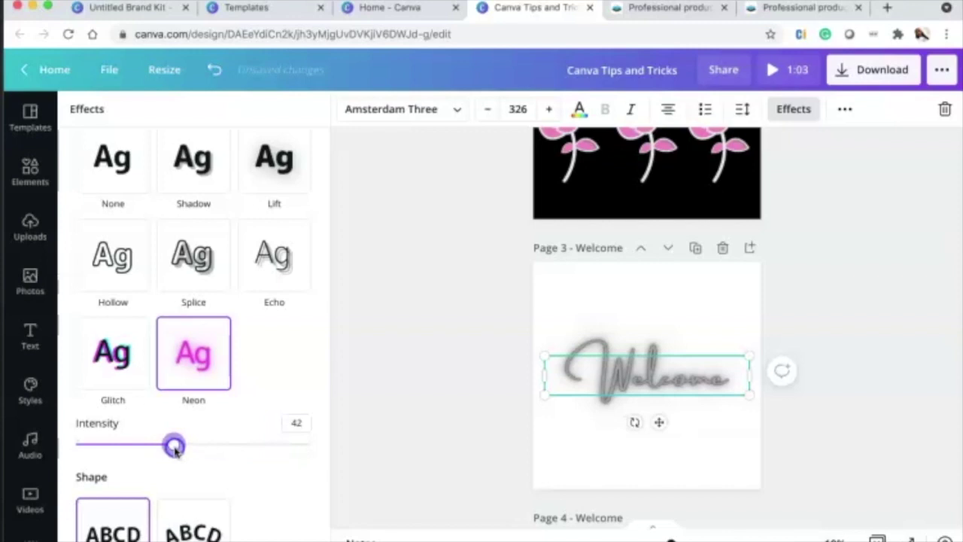
scroll(176, 440, "down", 1)
left_click(194, 484)
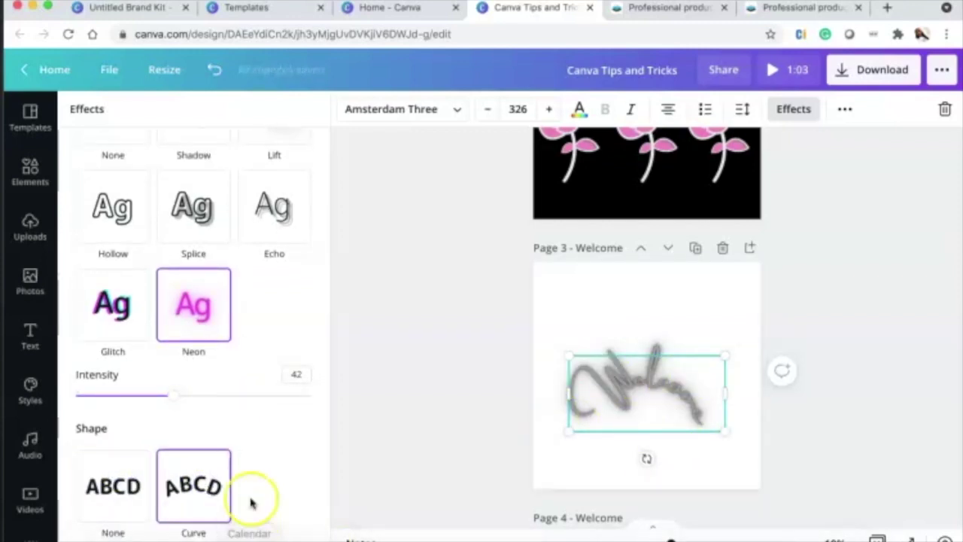
- Set the Welcome text's curve to 39 and move the text up near the top of page 3
scroll(249, 501, "down", 1)
left_click_drag(312, 535, 239, 466)
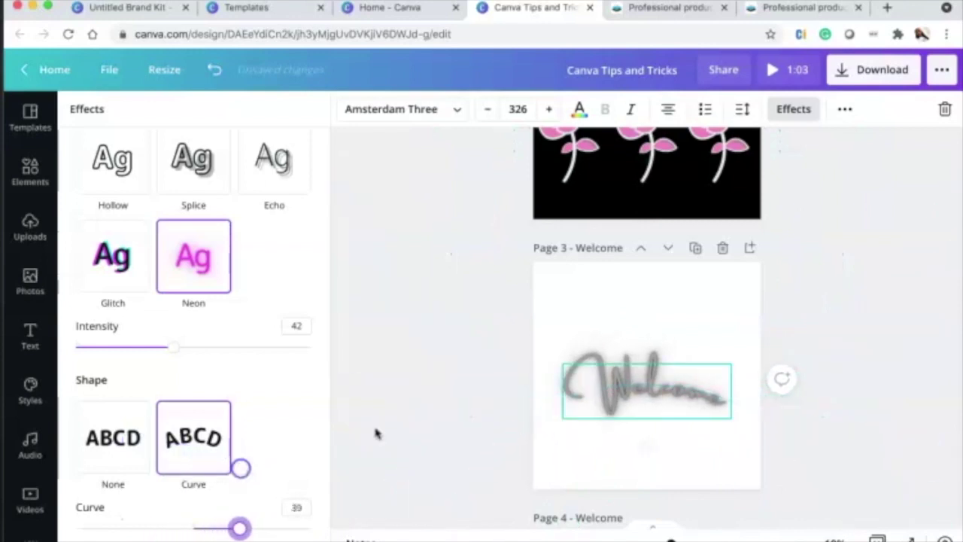
left_click(722, 306)
left_click_drag(666, 337, 666, 313)
left_click(820, 284)
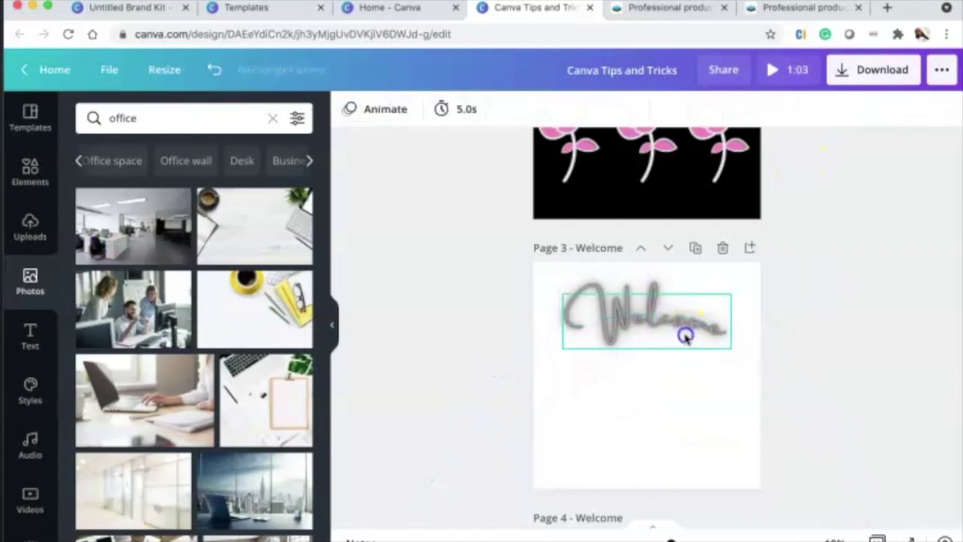
- Review the Welcome text's Neon and Curve settings and colour the text pink from the document colours
left_click(686, 335)
left_click(793, 113)
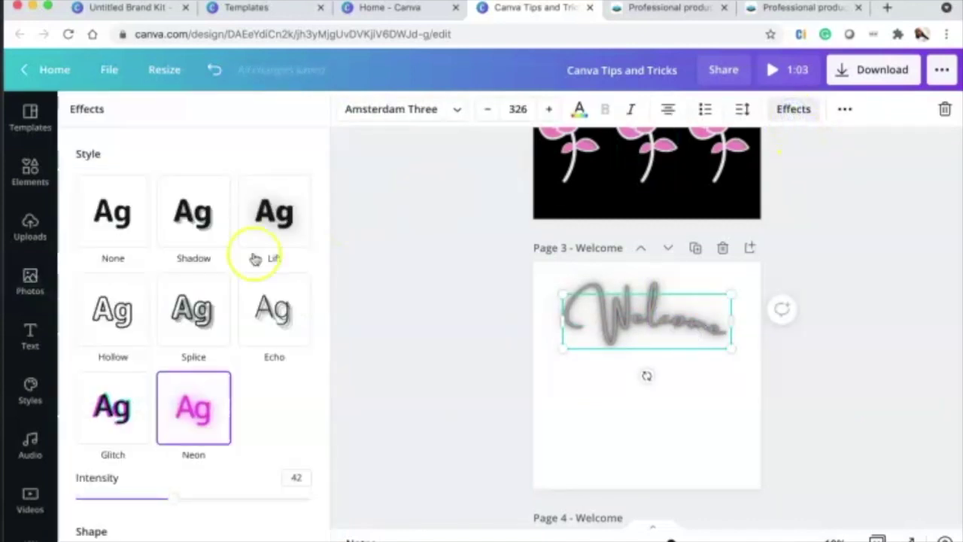
scroll(97, 276, "down", 4)
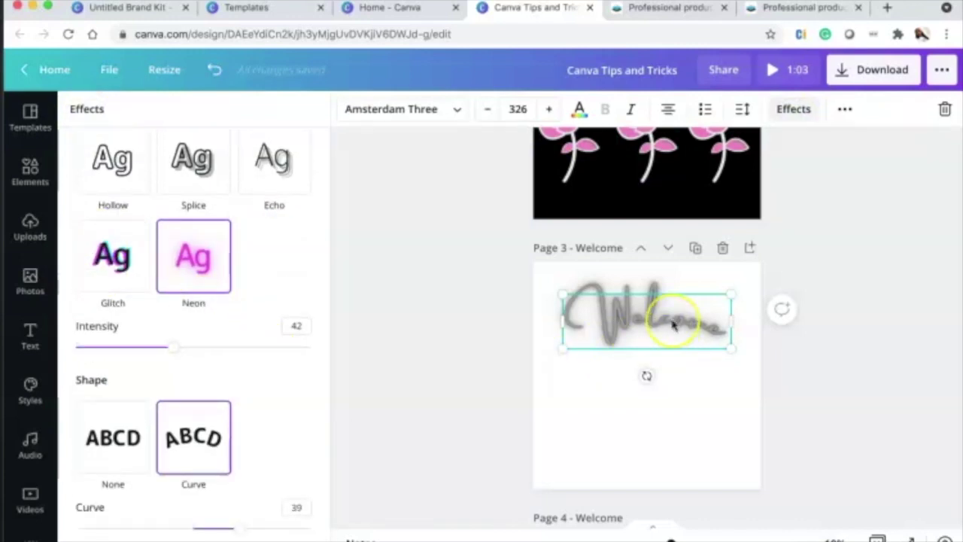
scroll(672, 323, "up", 4)
scroll(645, 279, "down", 3)
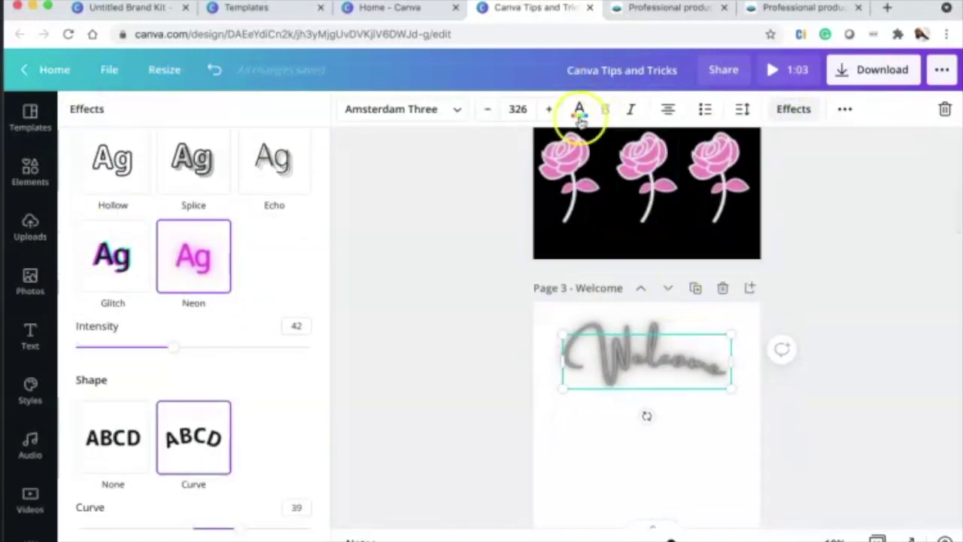
left_click(579, 113)
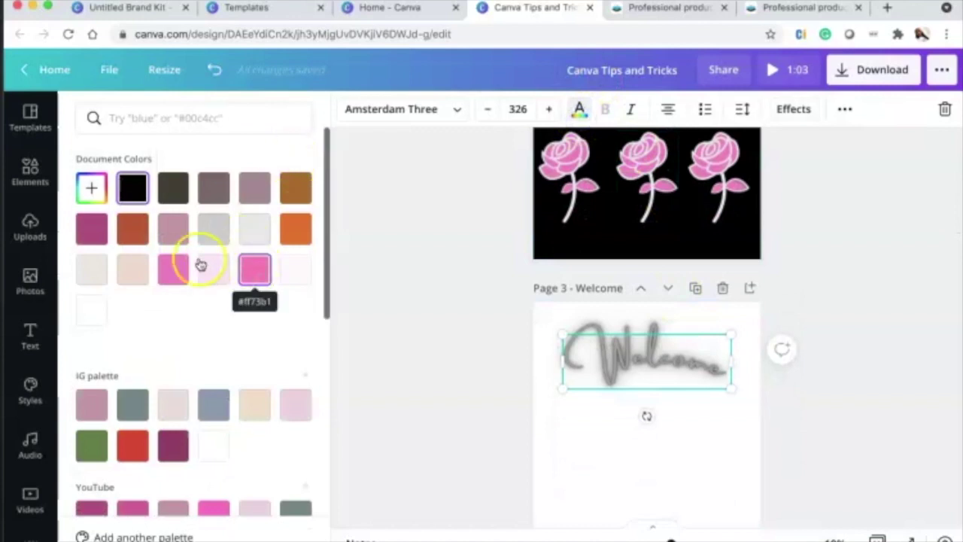
left_click(173, 269)
- Copy the cut-out photo of the woman with the laptop from page 1 and place it at the bottom centre of page 3
scroll(736, 171, "up", 8)
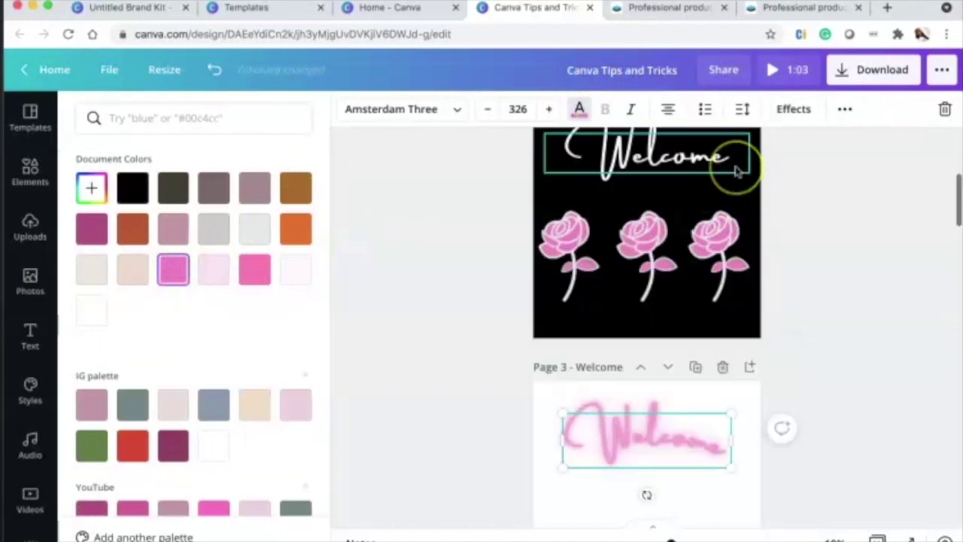
left_click(689, 270)
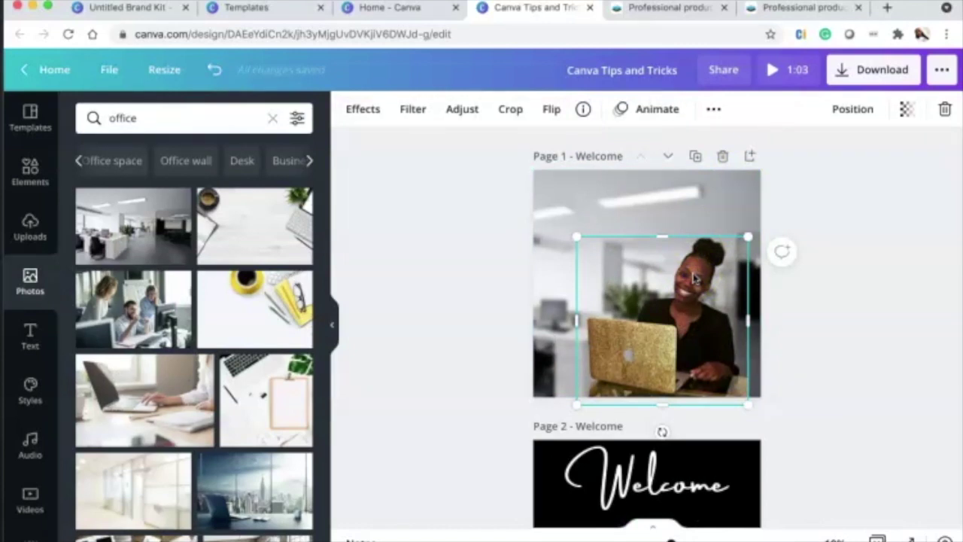
scroll(694, 278, "down", 10)
left_click(685, 360)
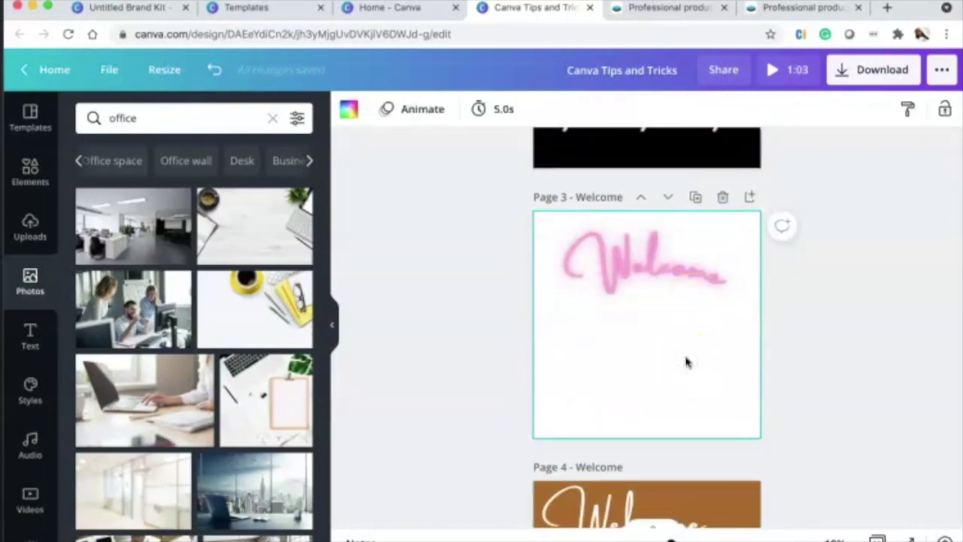
key("ctrl+v")
left_click_drag(699, 369, 669, 372)
- Enlarge page 3's Welcome text to size 406, centre it above the photo and recolour it orange
left_click(662, 248)
left_click_drag(740, 247, 768, 227)
left_click_drag(699, 253, 666, 254)
left_click_drag(666, 254, 663, 259)
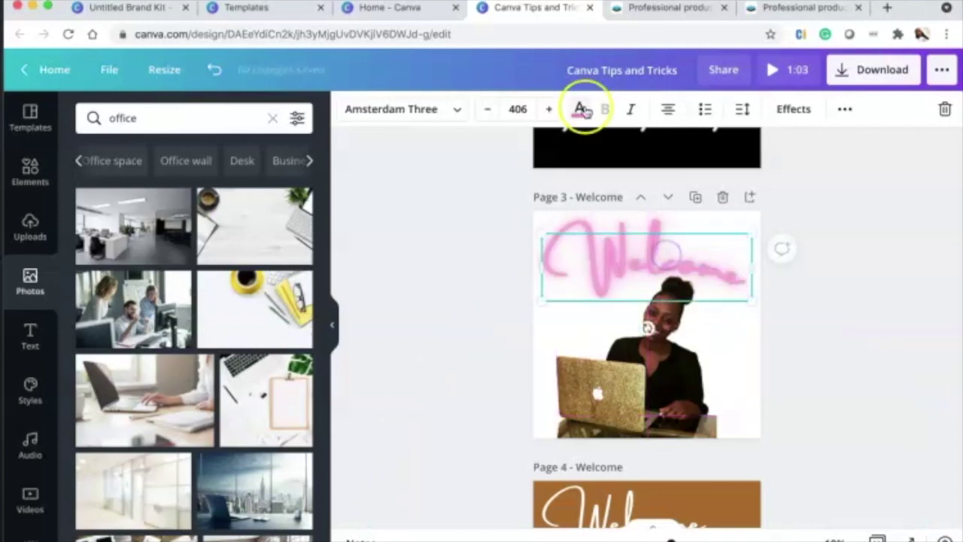
left_click(580, 109)
left_click(298, 229)
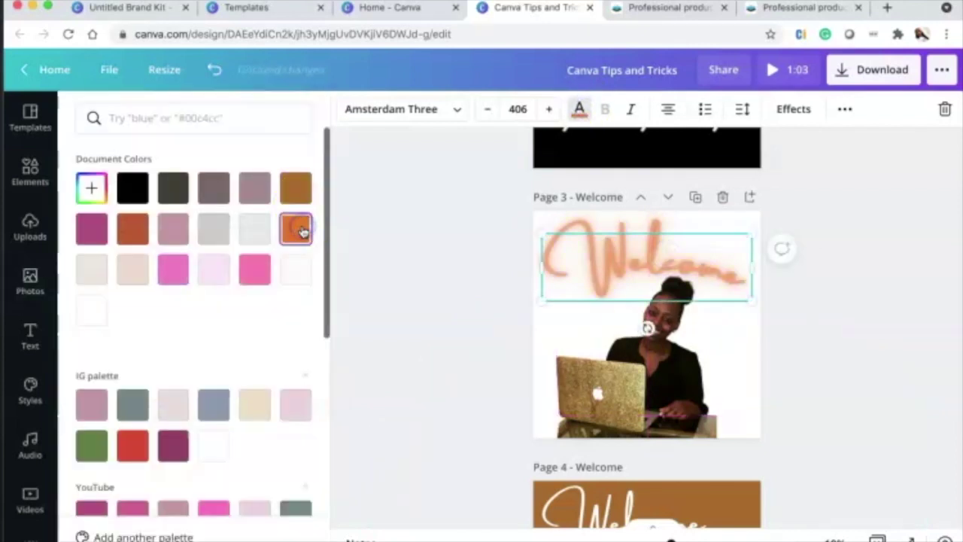
left_click(893, 345)
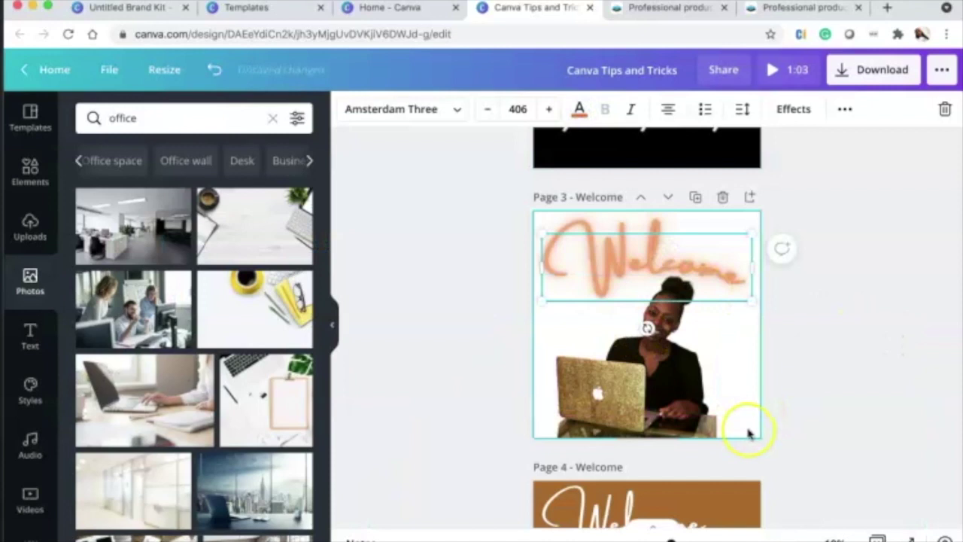
- Change the background colour of page 3 to black
left_click(748, 427)
left_click(348, 109)
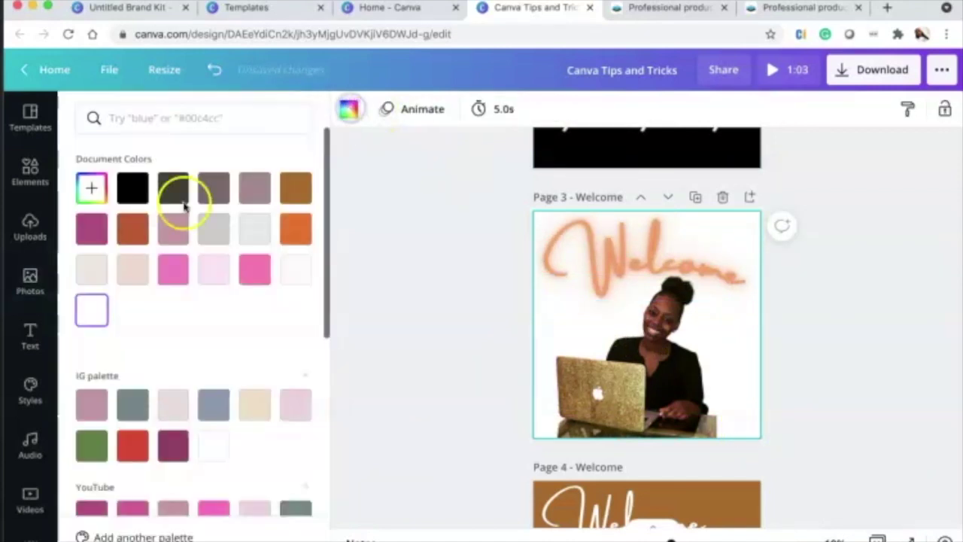
left_click(133, 187)
left_click(843, 344)
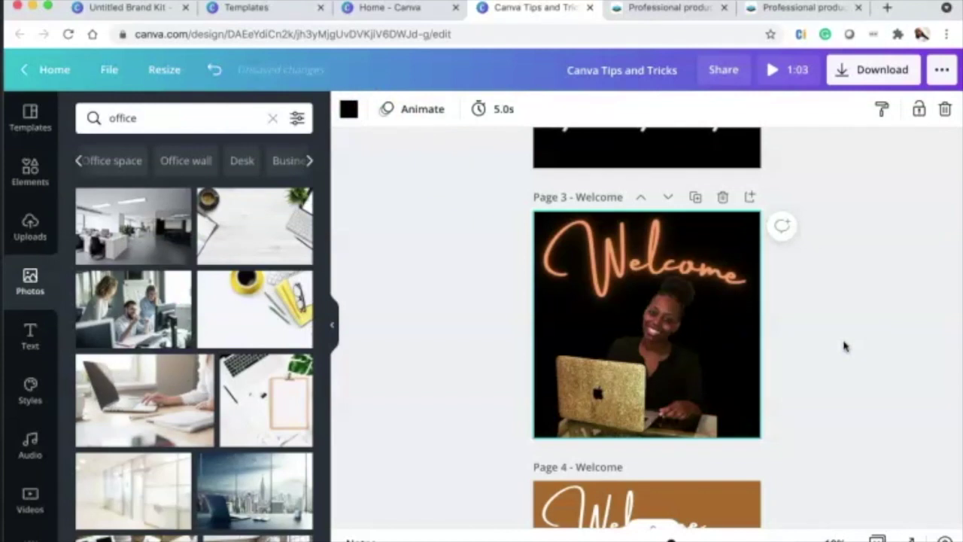
left_click(504, 331)
- Select the middle triangle behind the front pink one on page 8, try orange on it and colour it light blue
scroll(495, 321, "down", 15)
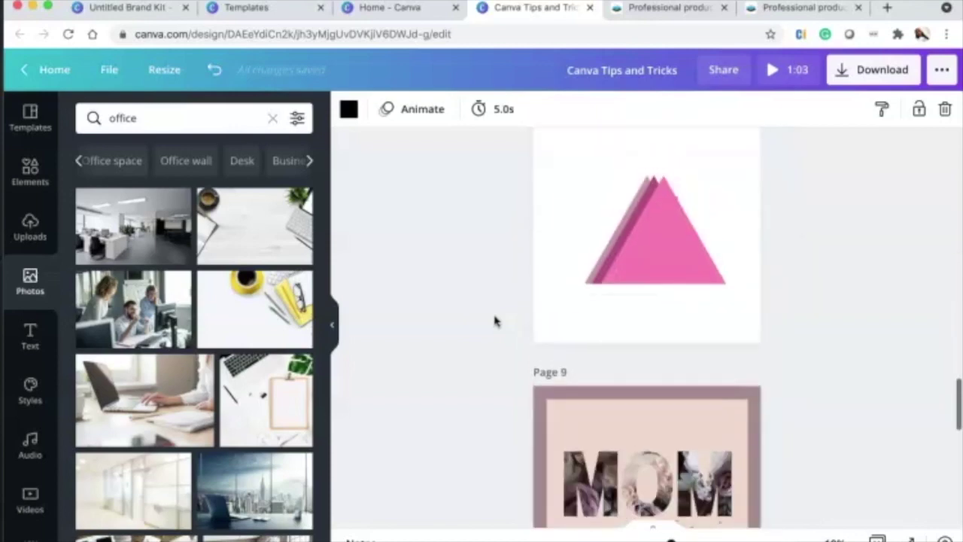
left_click(332, 324)
scroll(116, 389, "up", 2)
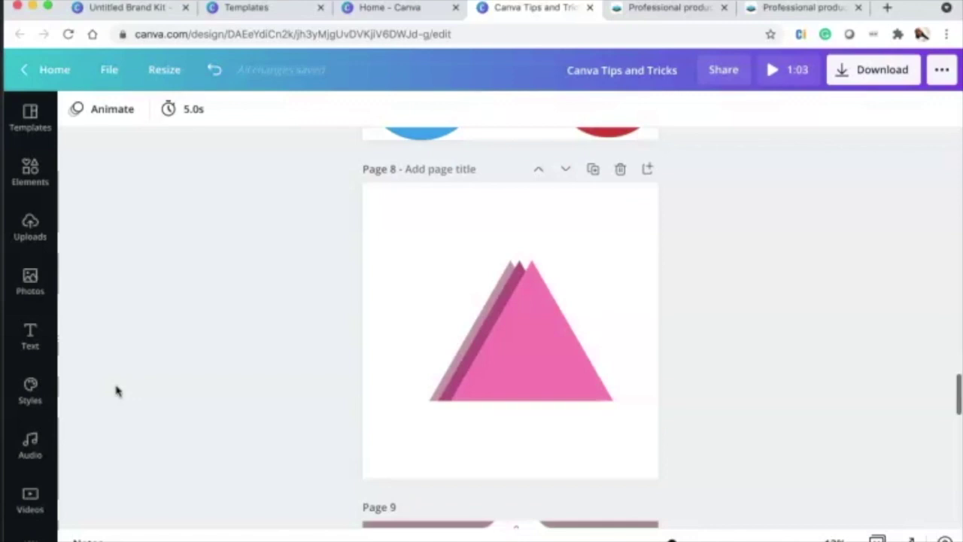
left_click(478, 318)
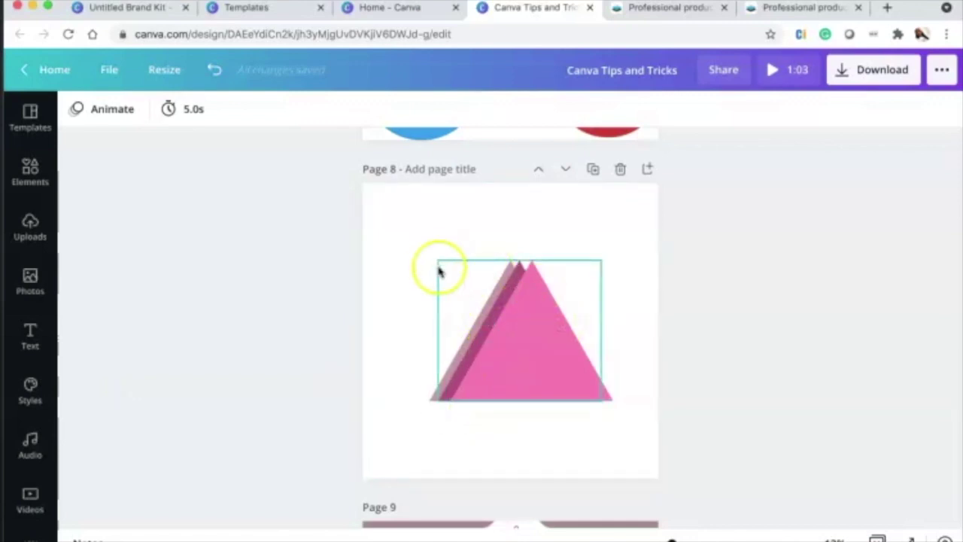
left_click(372, 329)
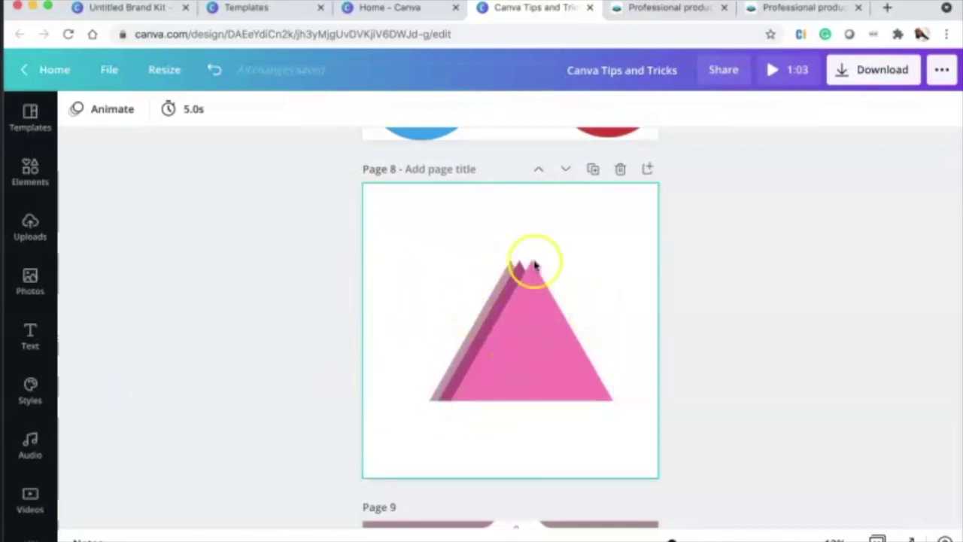
left_click(523, 333)
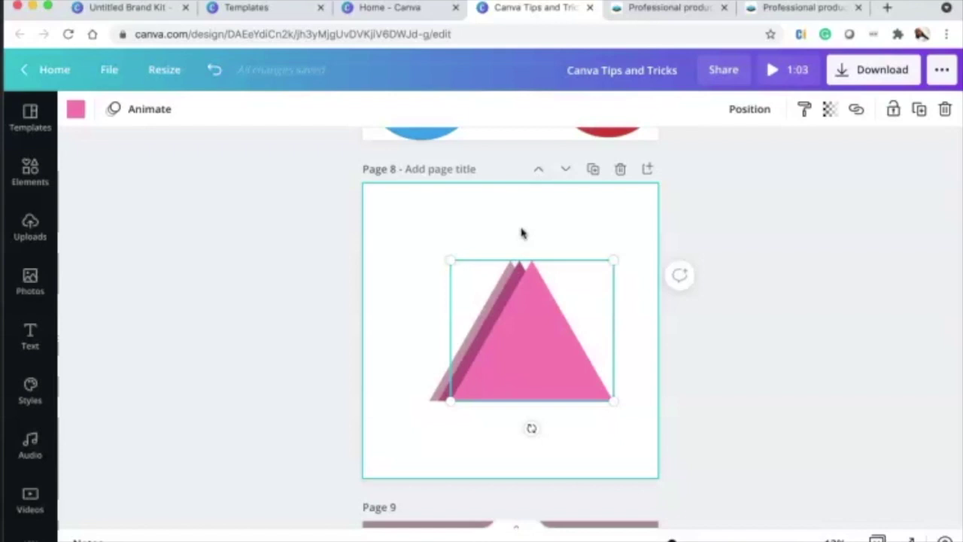
left_click(521, 232)
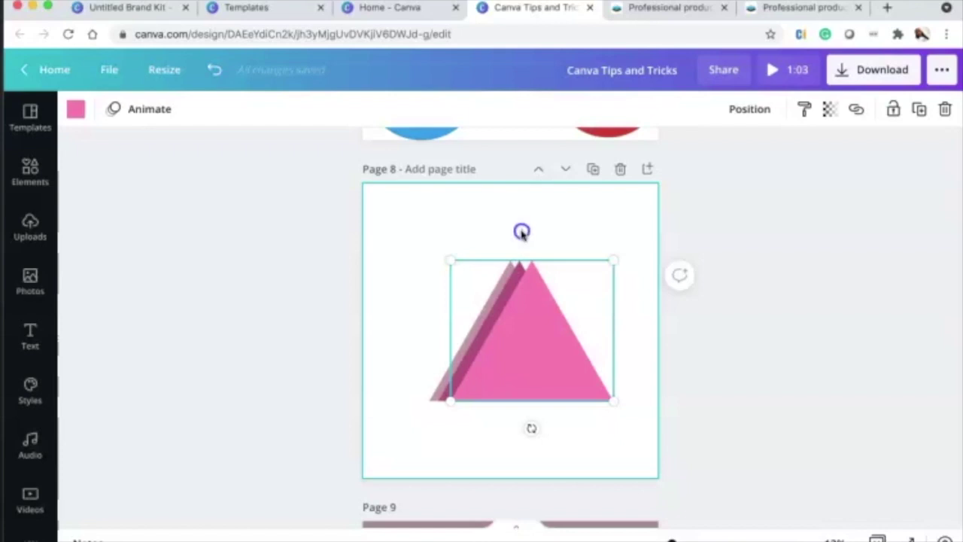
left_click(518, 293)
left_click(517, 292, "shift")
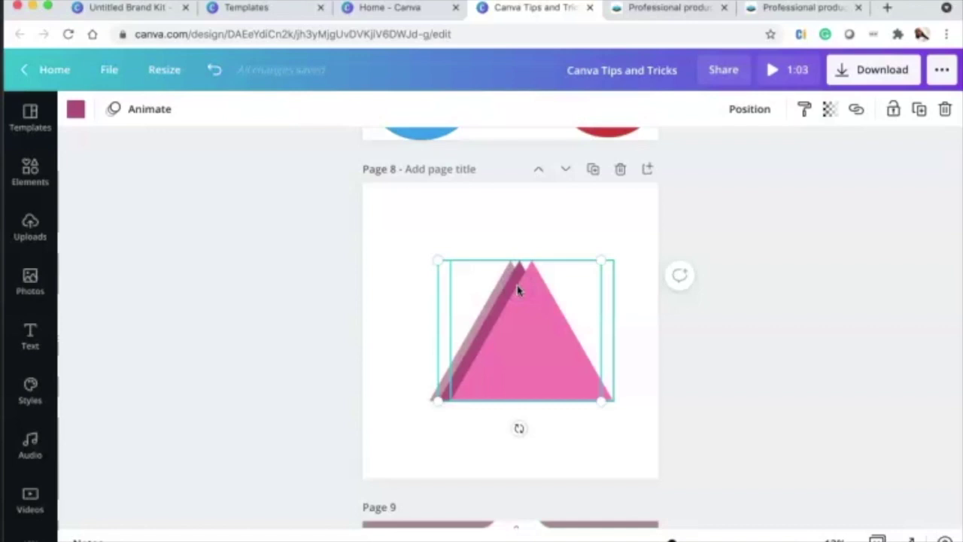
left_click(478, 265)
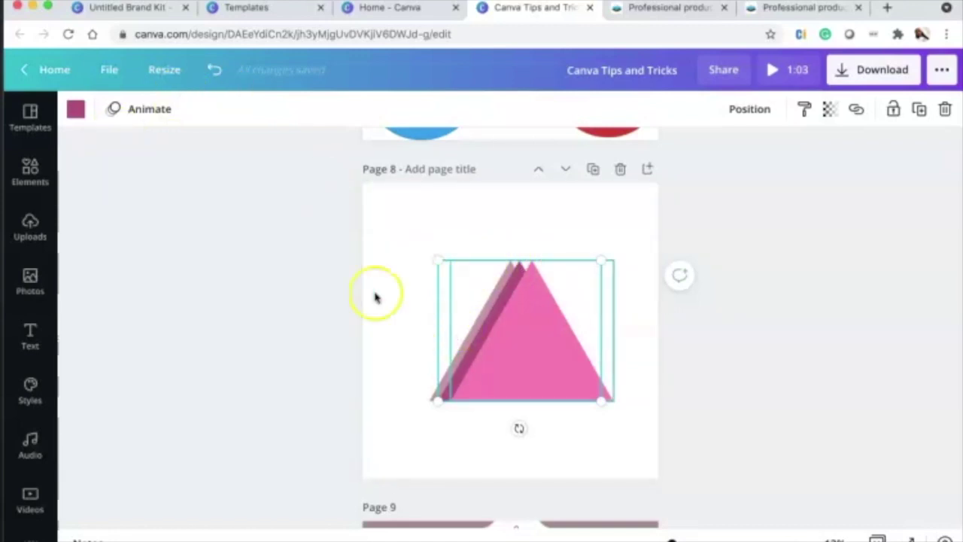
left_click(78, 108)
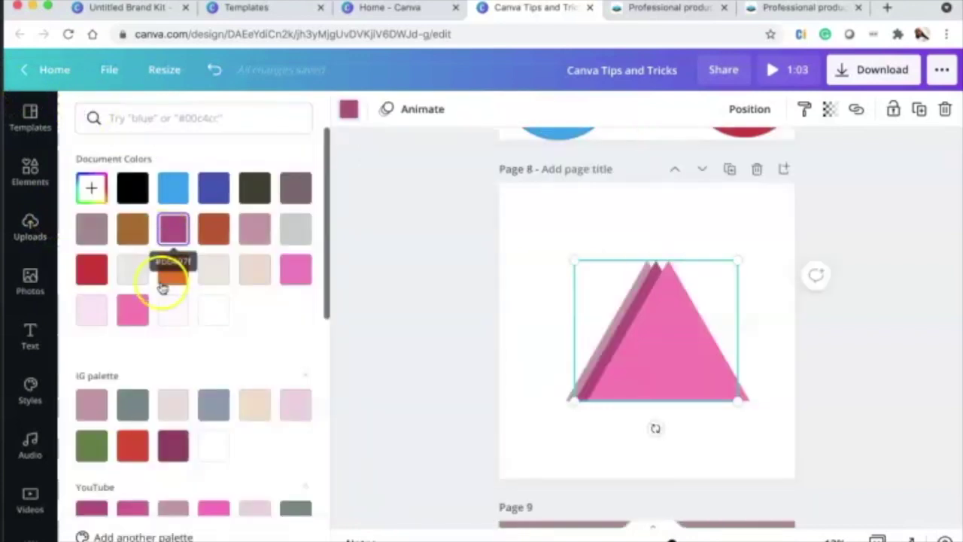
left_click(174, 273)
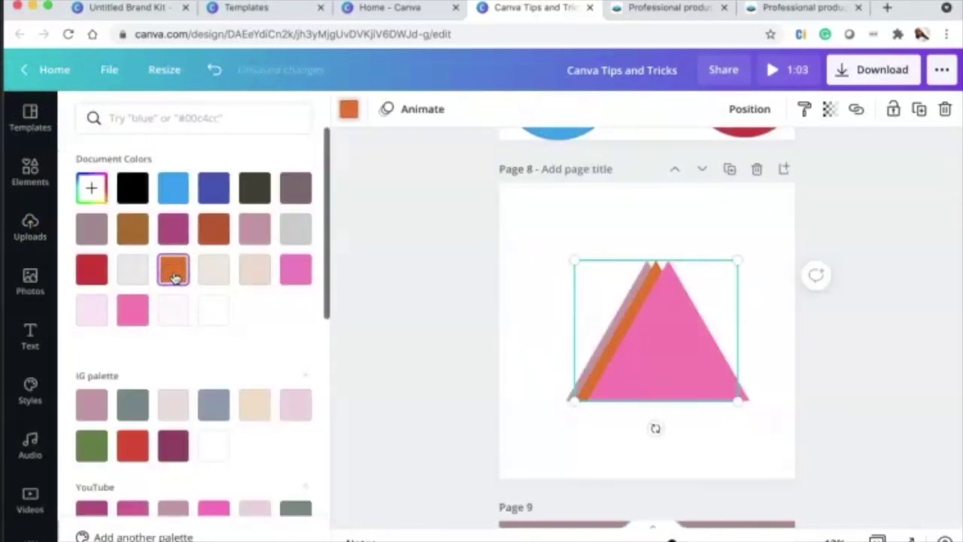
left_click(170, 193)
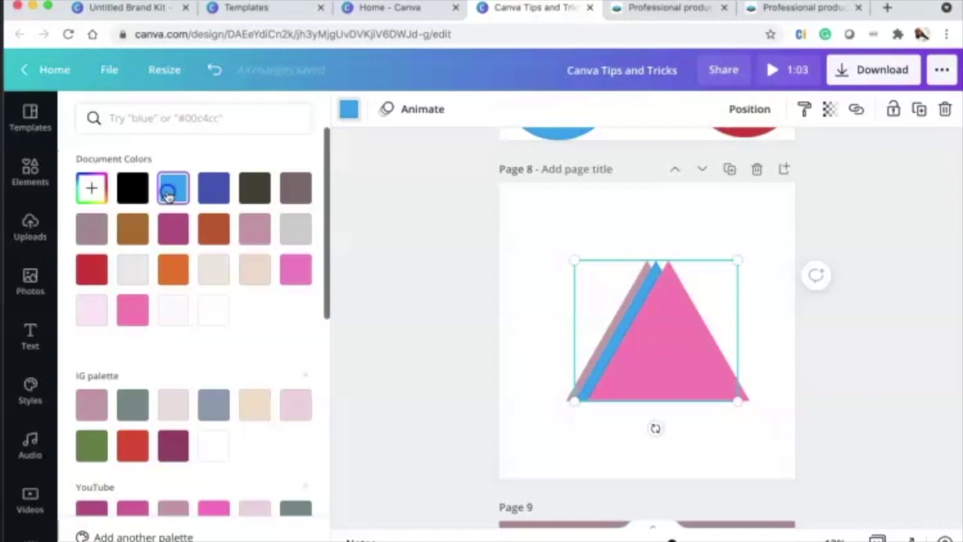
- Select the rearmost triangle on page 8, try other palette colours on it and colour it red
left_click(423, 286)
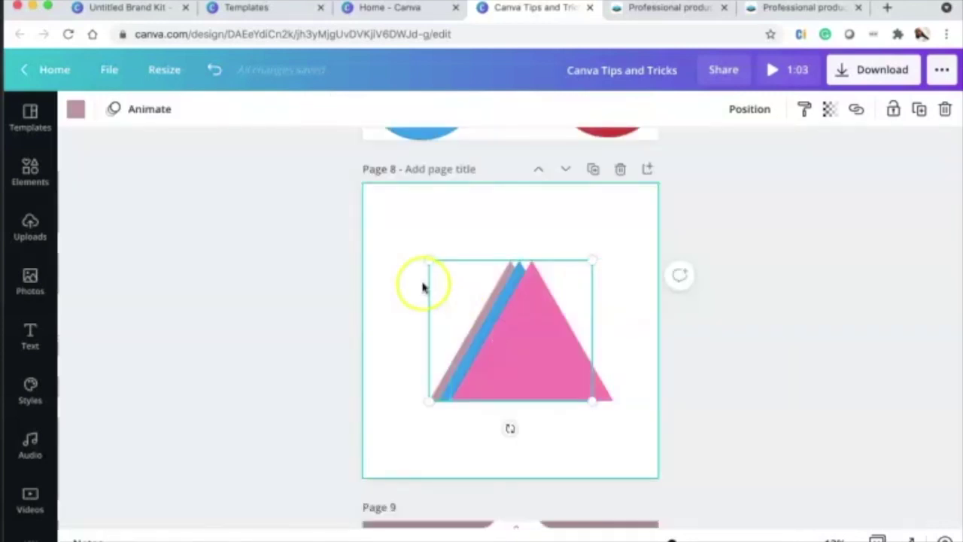
left_click(75, 108)
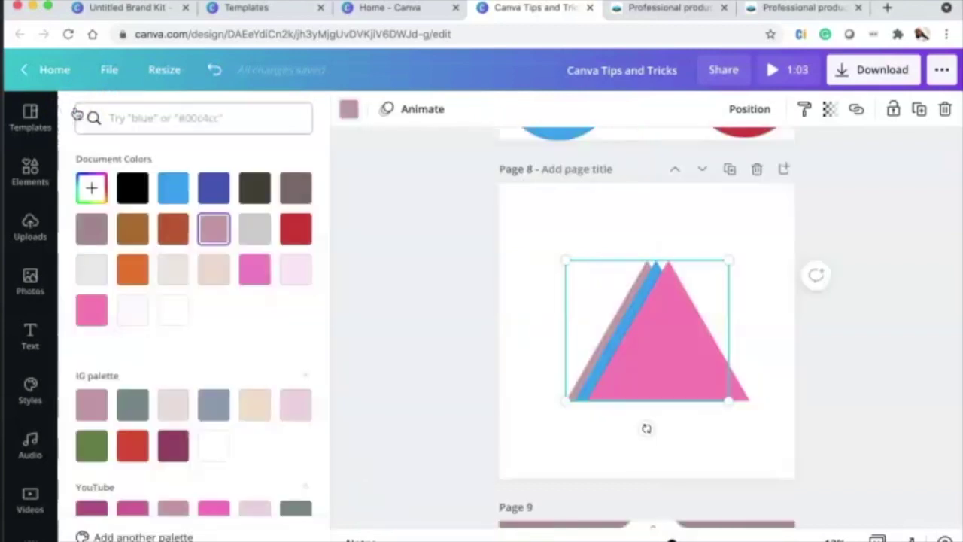
left_click(217, 406)
left_click(298, 263)
left_click(298, 230)
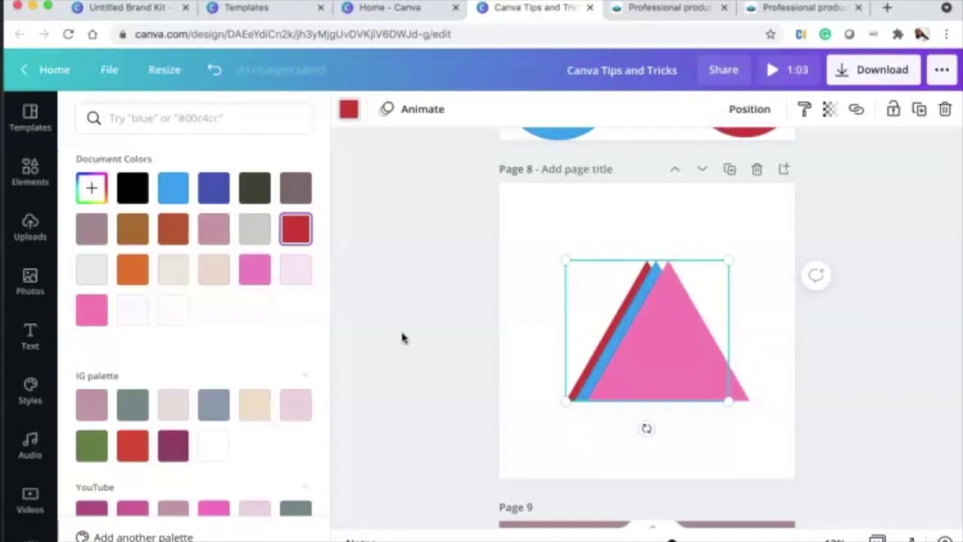
left_click(606, 271)
left_click(554, 226)
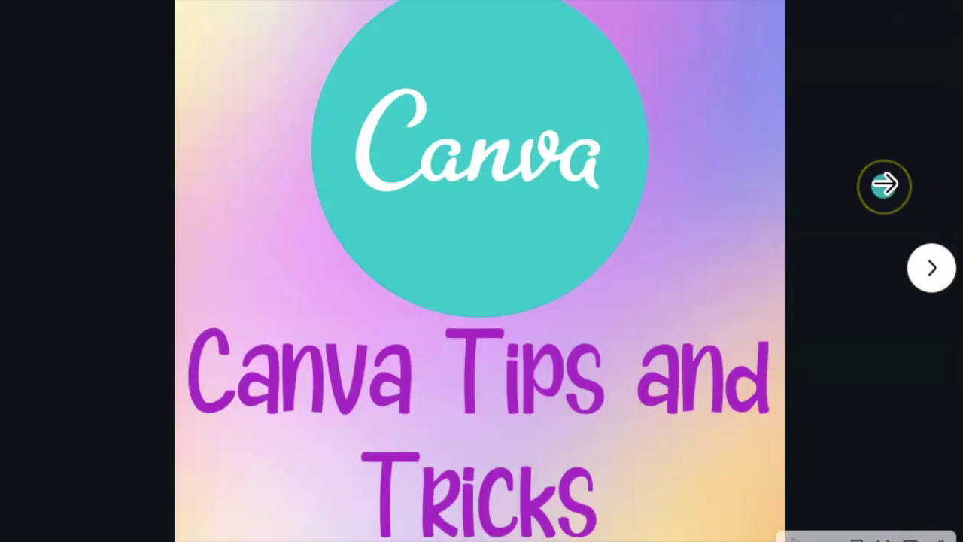